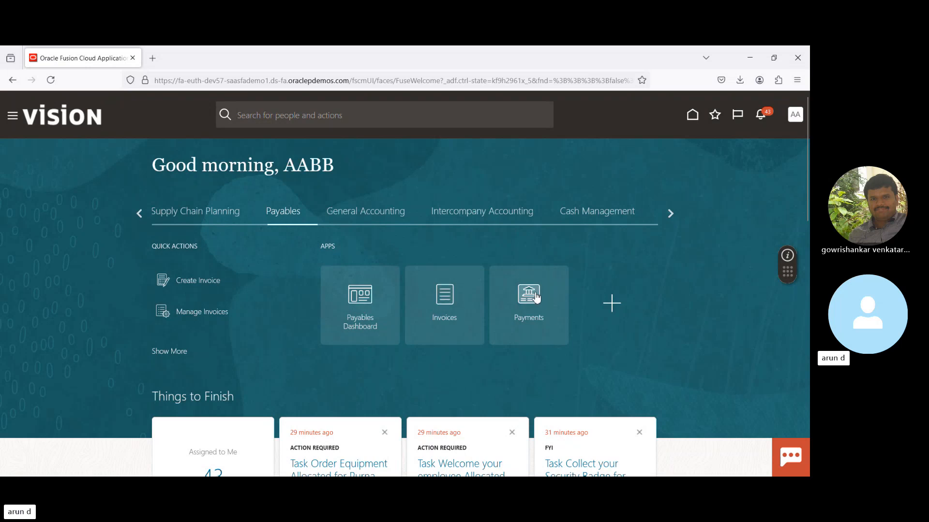
- Open the Invoices work area, then go to the Security Console among the tools
{"action": "left_click", "coordinate": [446, 300]}
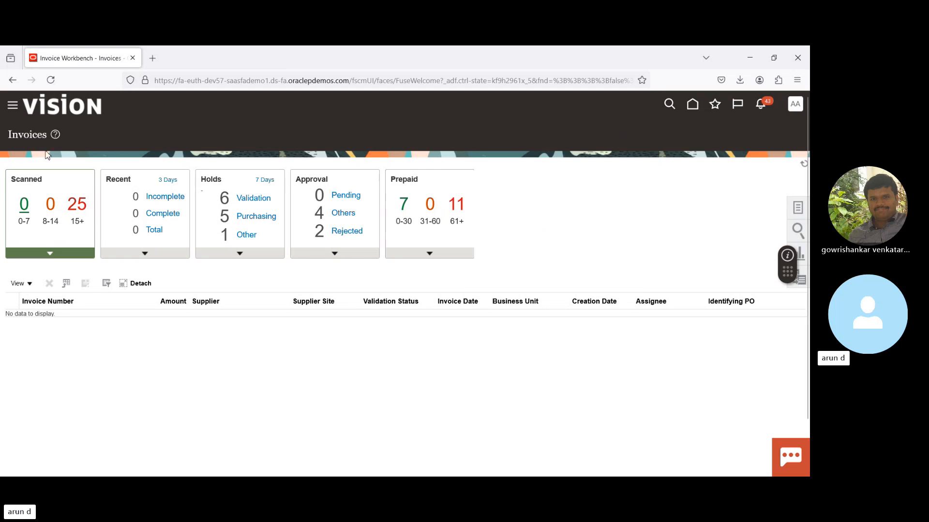
{"action": "left_click", "coordinate": [15, 111]}
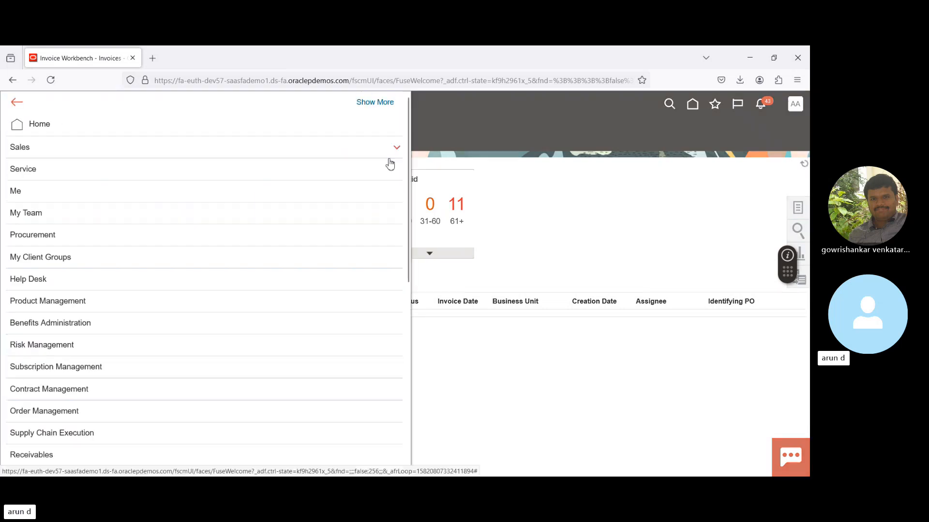
{"action": "left_click_drag", "start_coordinate": [409, 172], "coordinate": [400, 425]}
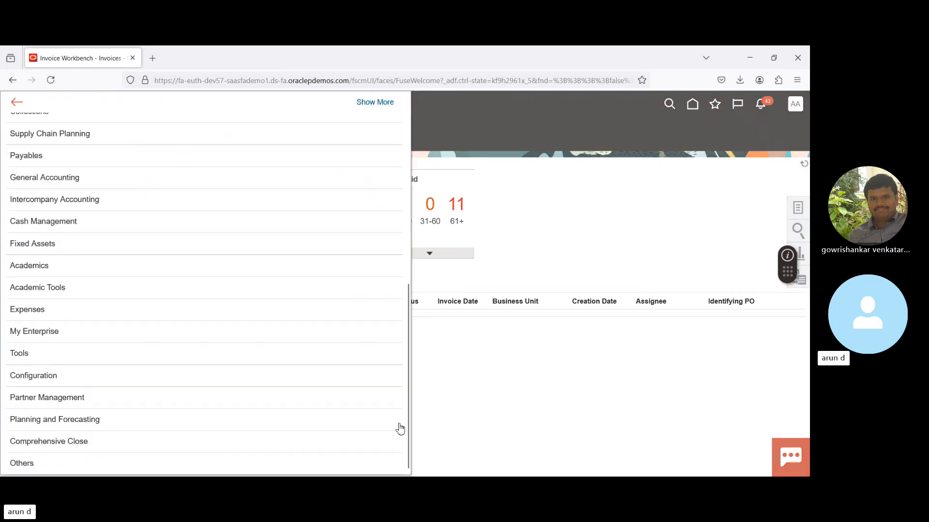
{"action": "left_click", "coordinate": [75, 353]}
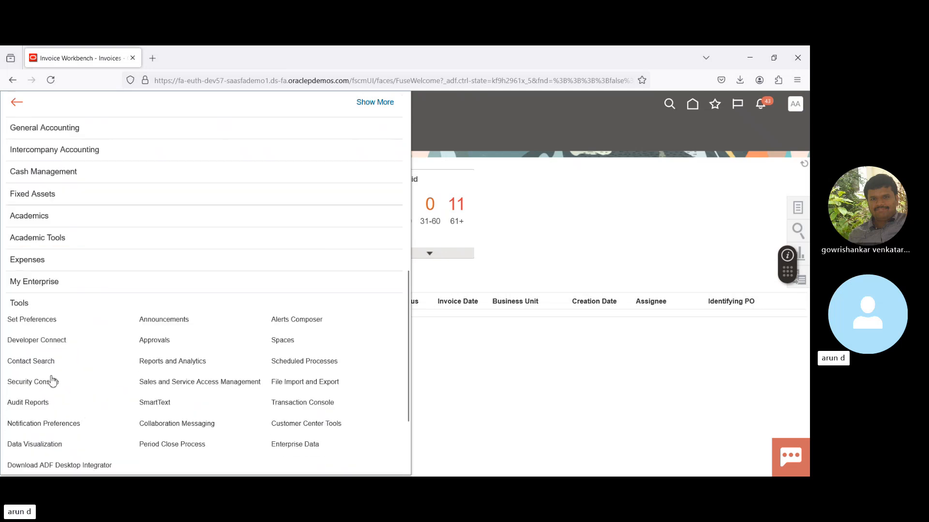
{"action": "left_click", "coordinate": [29, 383]}
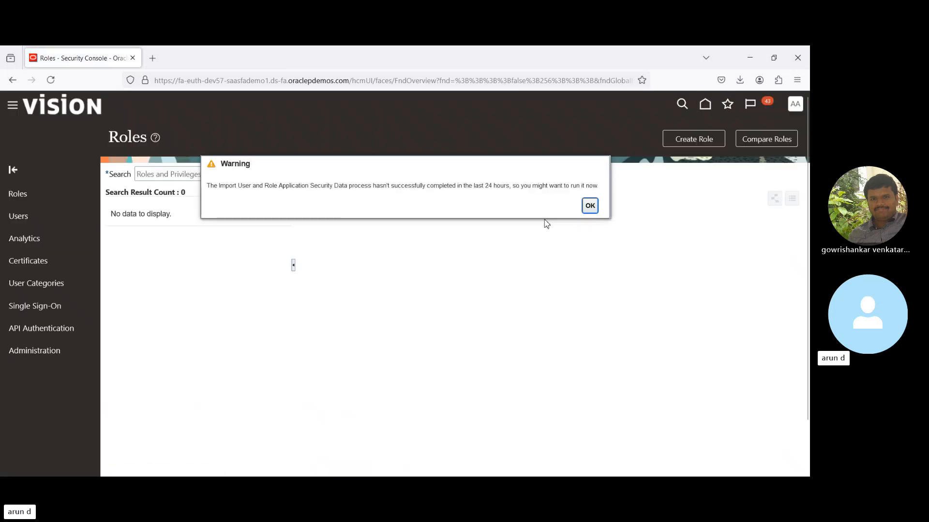
- Dismiss the warning and search the roles and privileges for "Accounts P"
{"action": "left_click", "coordinate": [592, 216]}
{"action": "left_click", "coordinate": [464, 173]}
{"action": "type", "text": "A"}
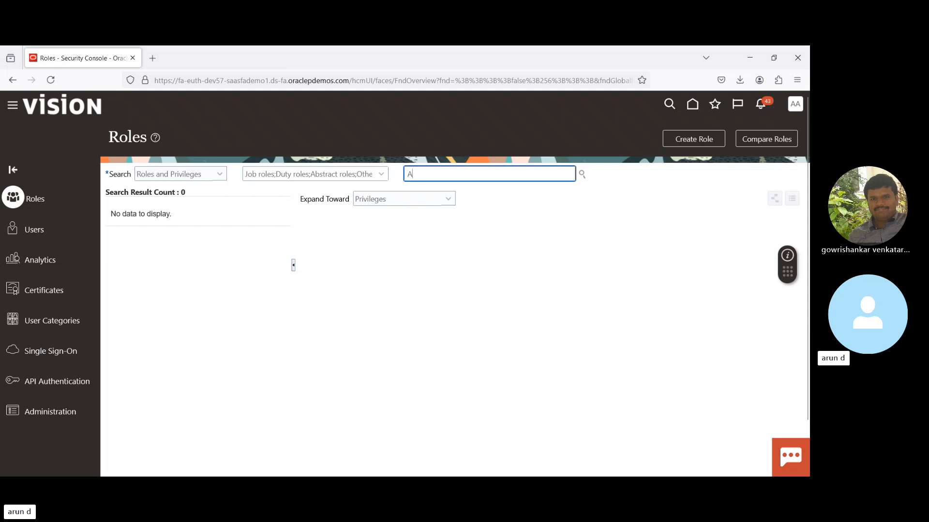
{"action": "type", "text": "ccounts"}
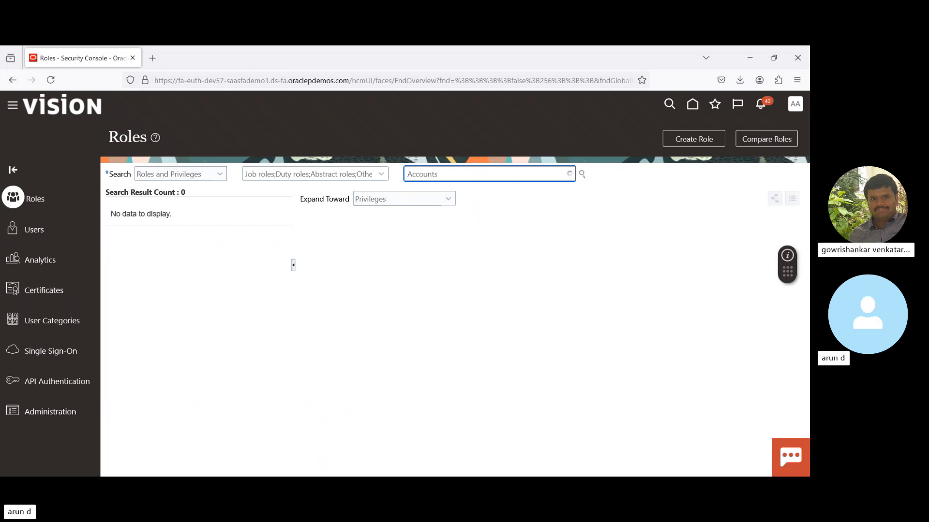
{"action": "type", "text": " P"}
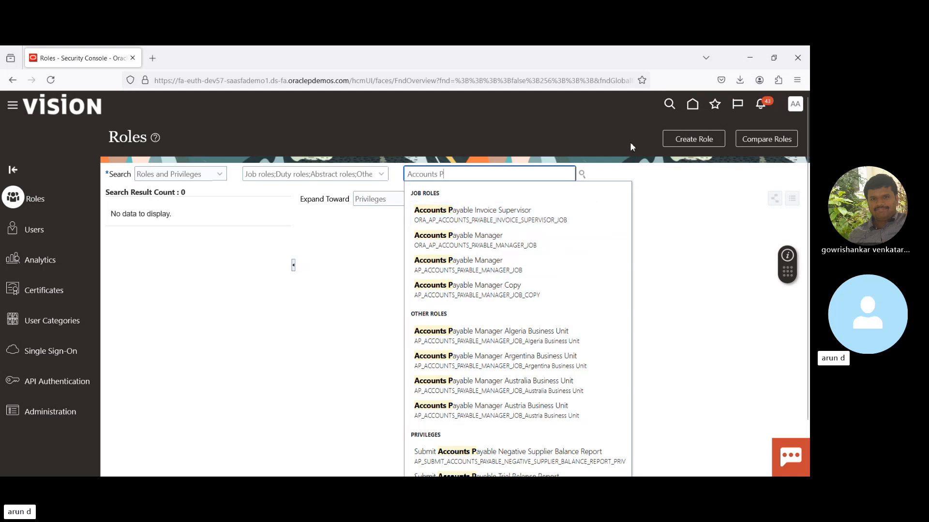
- Return to the Invoices work area, download the Create Invoice from Spreadsheet workbook, and open CreateQuickInvoices(1).xlsm in Excel
{"action": "left_click", "coordinate": [692, 106]}
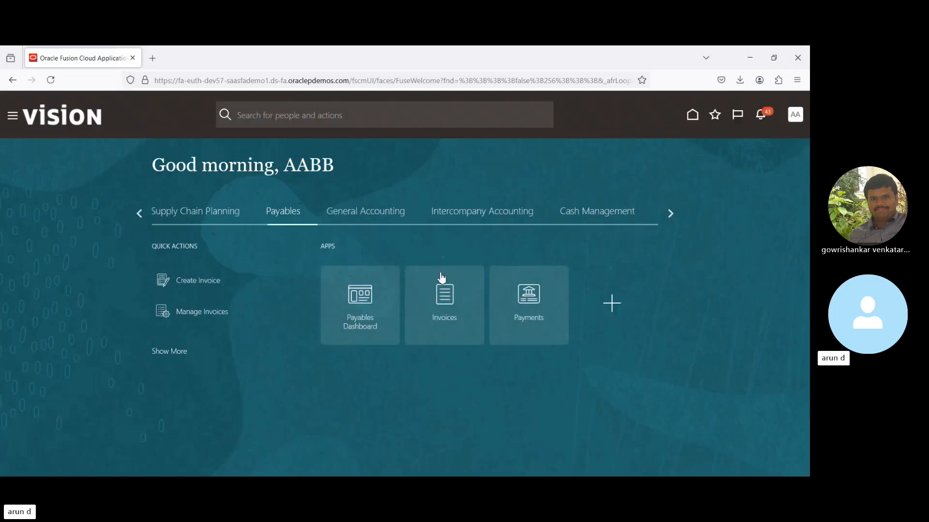
{"action": "left_click", "coordinate": [441, 303]}
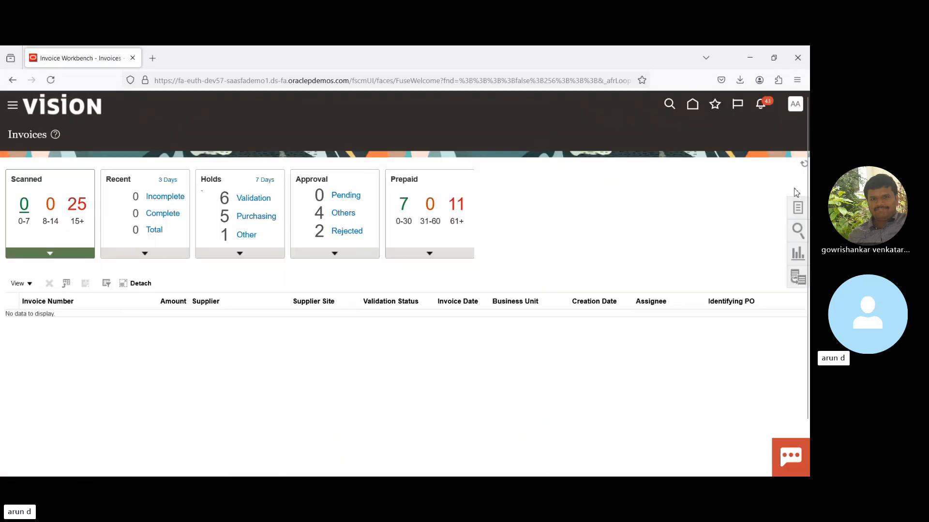
{"action": "left_click", "coordinate": [798, 208]}
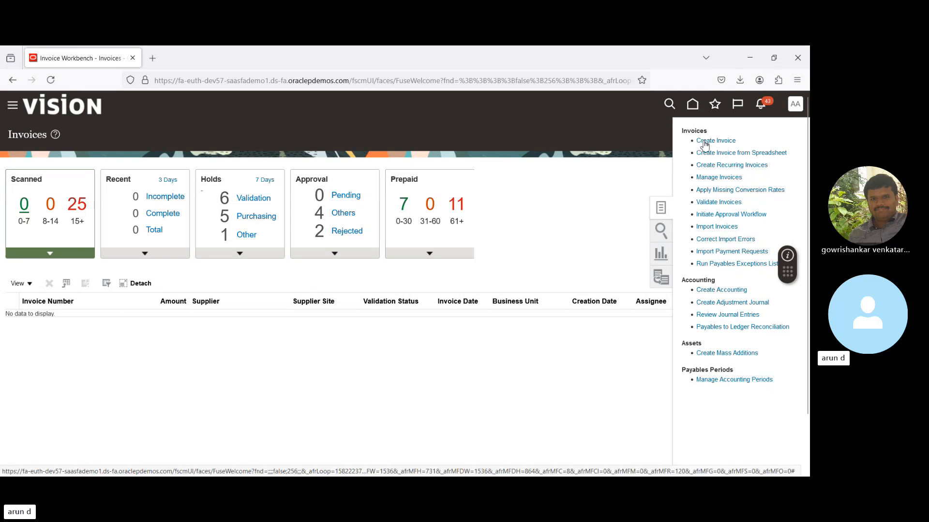
{"action": "left_click", "coordinate": [733, 154]}
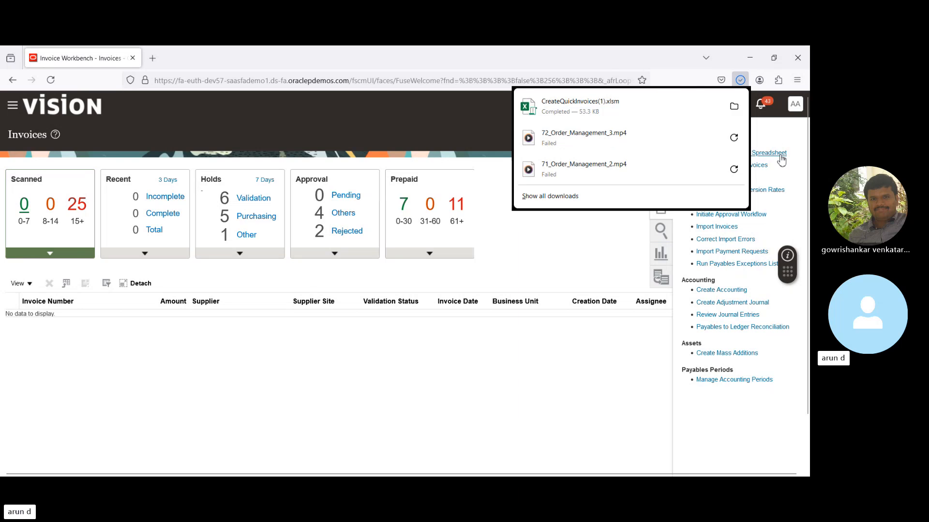
{"action": "left_click", "coordinate": [600, 106]}
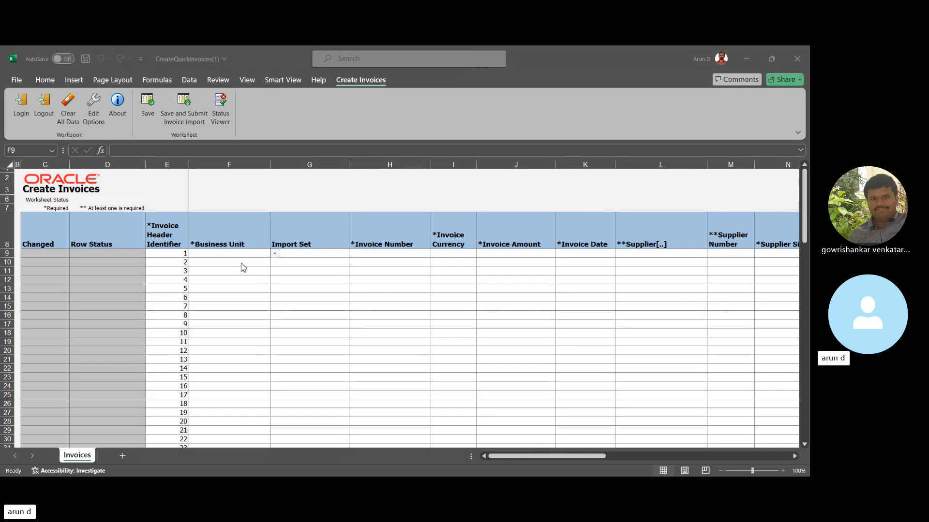
- Review the invoice header and line columns across the first row of the Create Invoices worksheet
{"action": "key", "text": "Tab"}
{"action": "key", "text": "Tab"}
{"action": "key", "text": "Tab"}
{"action": "key", "text": "Tab"}
{"action": "key", "text": "Tab"}
{"action": "key", "text": "Tab"}
{"action": "key", "text": "Tab"}
{"action": "key", "text": "Tab"}
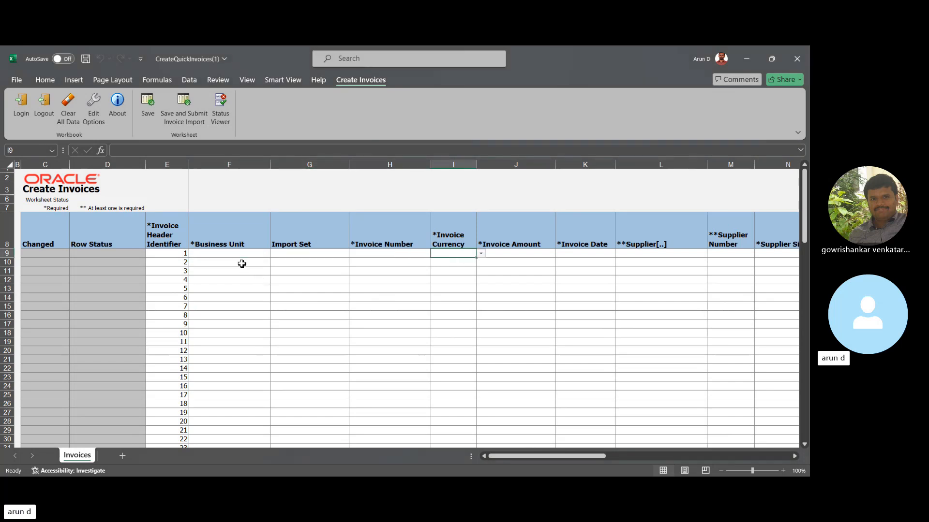
{"action": "key", "text": "Tab"}
{"action": "key", "text": "Tab"}
{"action": "key", "text": "Tab"}
{"action": "key", "text": "Tab"}
{"action": "key", "text": "Tab"}
{"action": "key", "text": "Tab"}
{"action": "key", "text": "Tab"}
{"action": "key", "text": "Tab"}
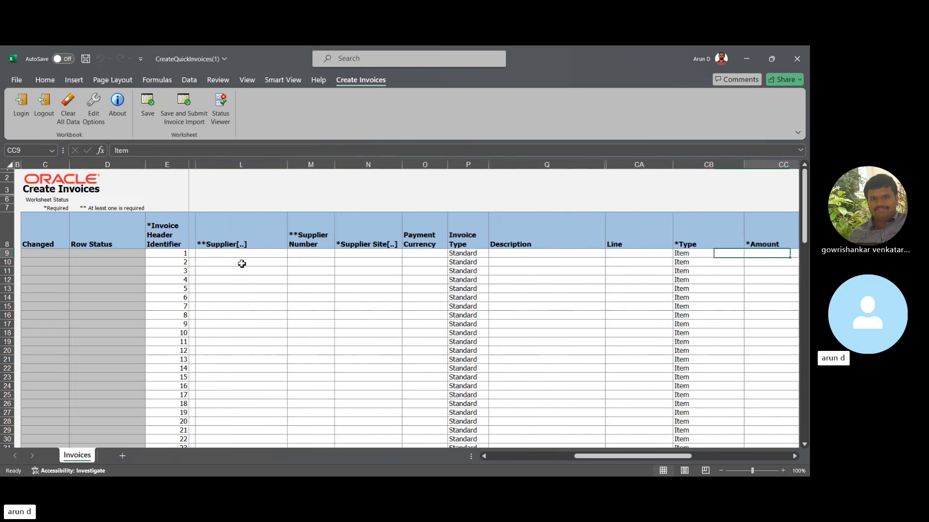
{"action": "key", "text": "Right"}
{"action": "key", "text": "Right"}
{"action": "key", "text": "Right"}
{"action": "key", "text": "Right"}
{"action": "key", "text": "Right"}
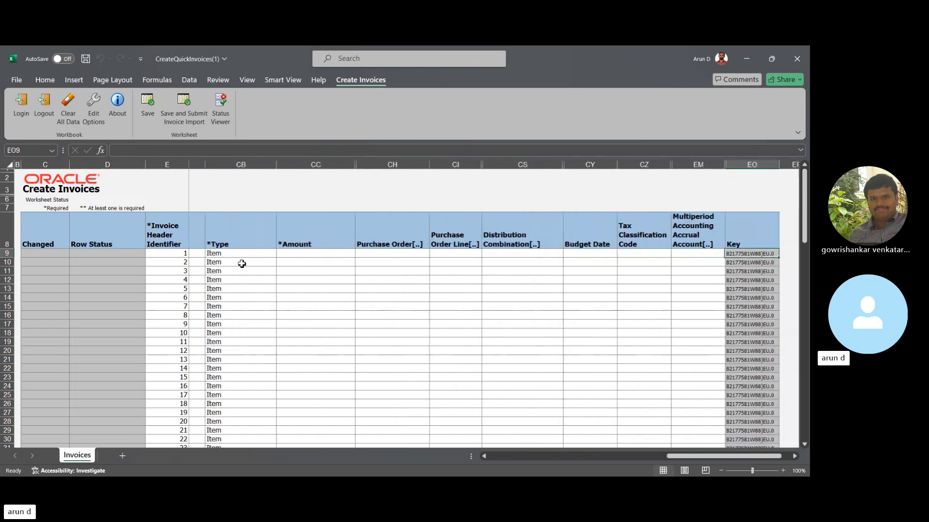
{"action": "key", "text": "ctrl+Left"}
{"action": "key", "text": "Right"}
{"action": "key", "text": "Left"}
{"action": "key", "text": "Left"}
{"action": "key", "text": "Left"}
{"action": "key", "text": "Left"}
{"action": "key", "text": "Left"}
{"action": "key", "text": "Left"}
{"action": "key", "text": "Left"}
{"action": "key", "text": "Left"}
{"action": "key", "text": "Left"}
{"action": "key", "text": "Left"}
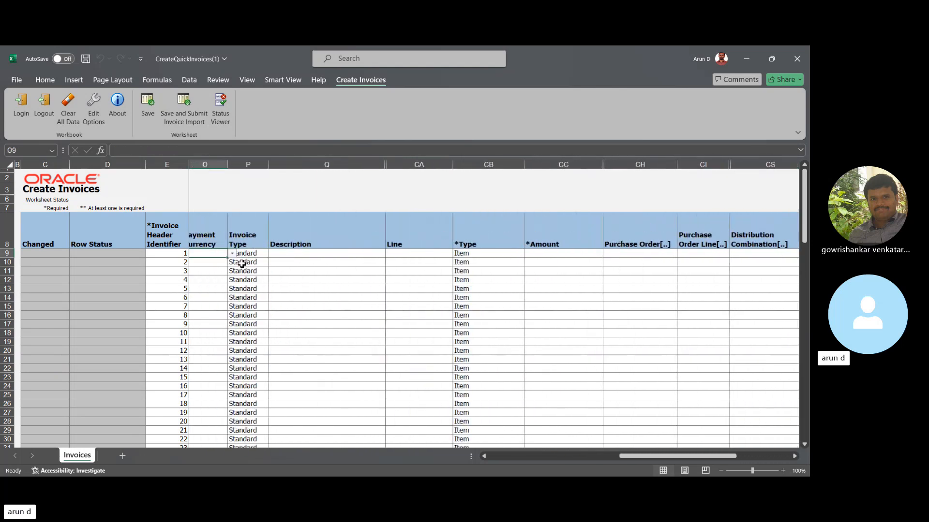
{"action": "key", "text": "Left"}
{"action": "key", "text": "Left"}
{"action": "key", "text": "Left"}
{"action": "key", "text": "Left"}
{"action": "key", "text": "Left"}
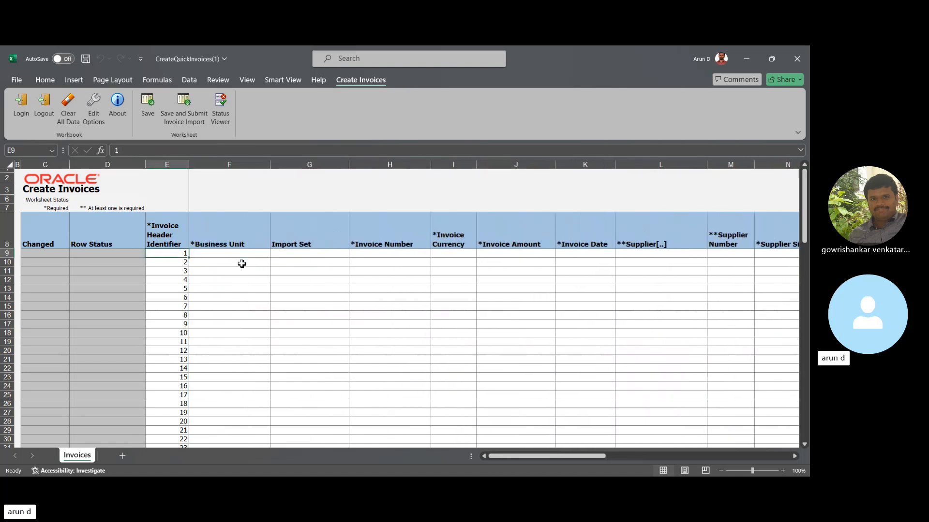
- Set the first invoice row's business unit to US1 Business Unit and its invoice number to 78/10/001
{"action": "key", "text": "Right"}
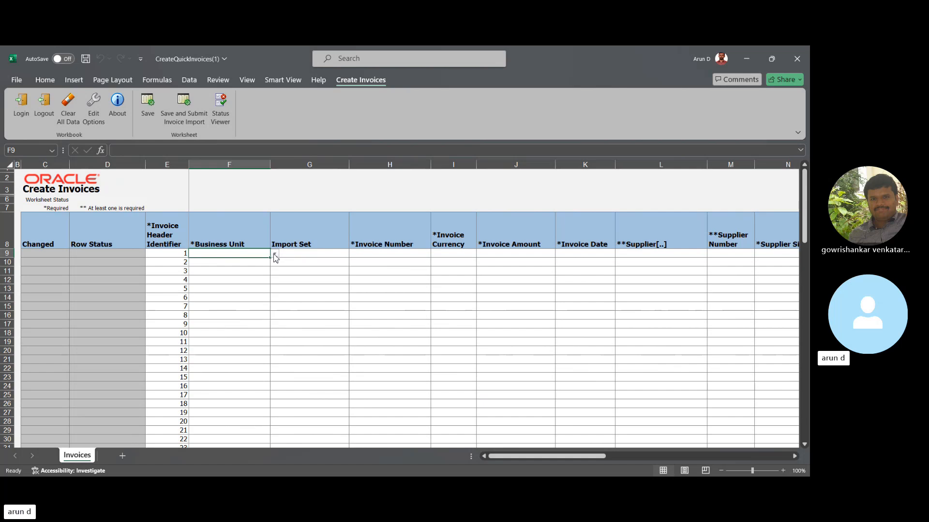
{"action": "type", "text": "u"}
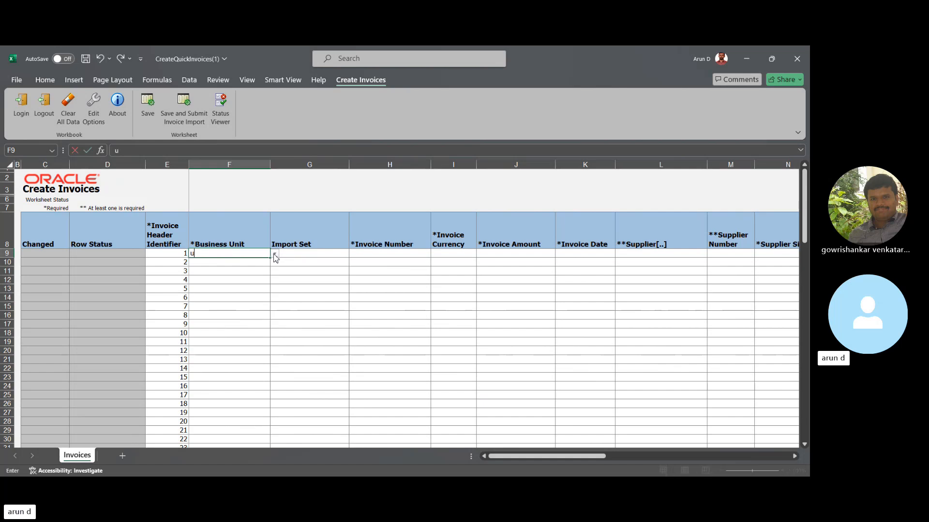
{"action": "key", "text": "Return"}
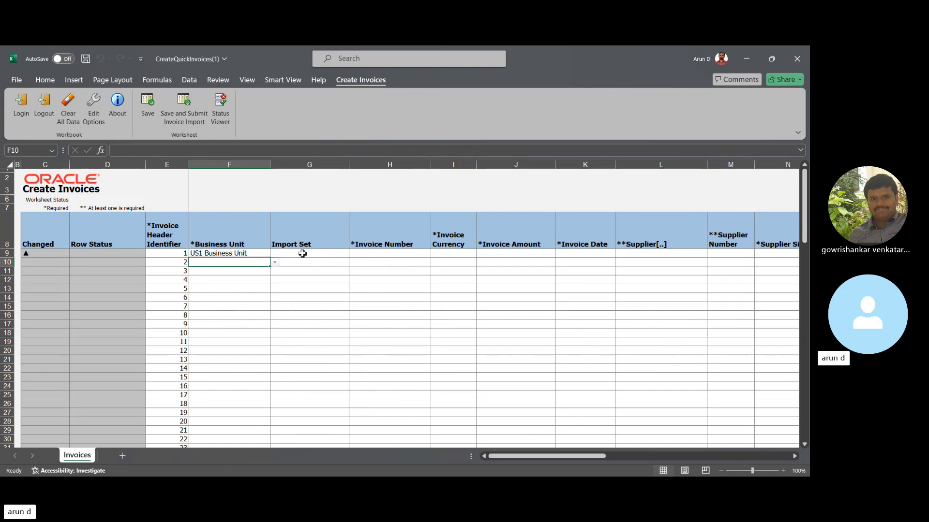
{"action": "left_click", "coordinate": [303, 254]}
{"action": "left_click", "coordinate": [374, 253]}
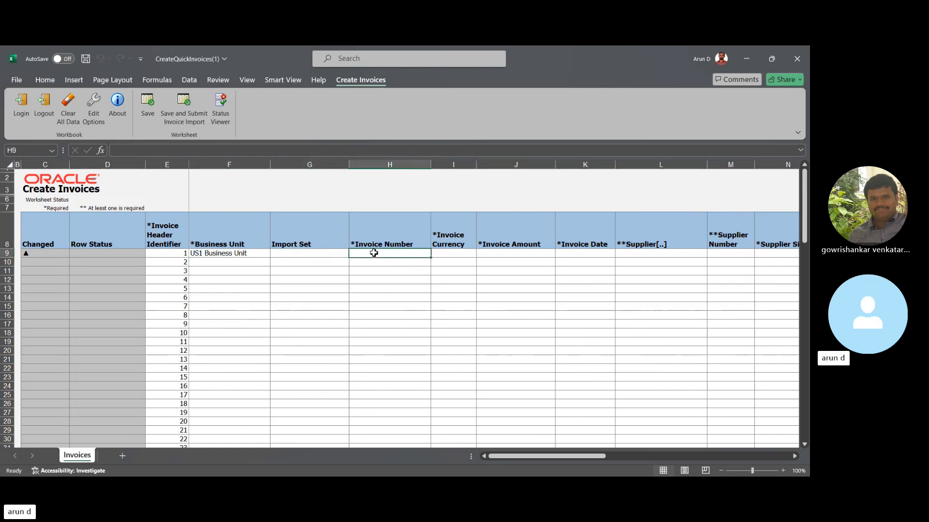
{"action": "type", "text": "78/"}
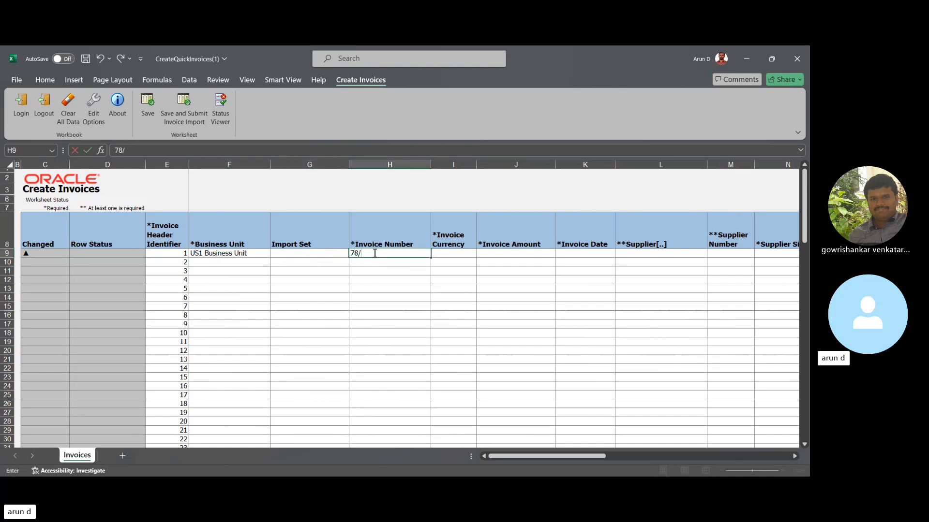
{"action": "type", "text": "10"}
{"action": "type", "text": "/201"}
{"action": "key", "text": "Tab"}
{"action": "key", "text": "Tab"}
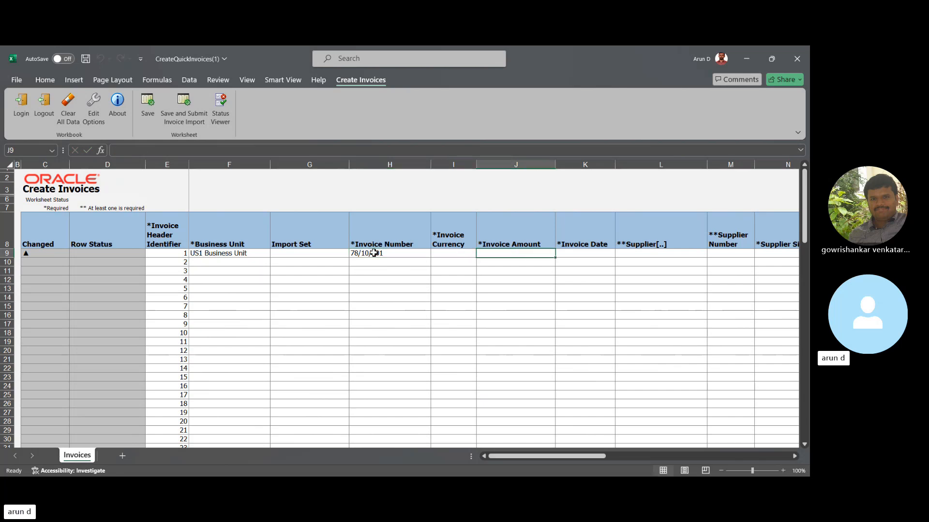
- Set the first invoice's currency to USD and its invoice amount to 1000
{"action": "key", "text": "shift+Tab"}
{"action": "type", "text": "US"}
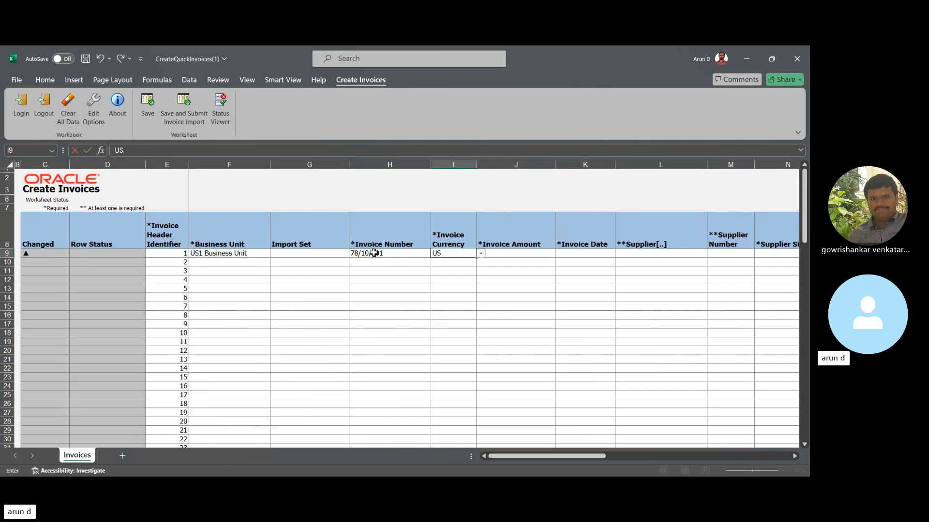
{"action": "type", "text": "D"}
{"action": "key", "text": "Return"}
{"action": "key", "text": "Tab"}
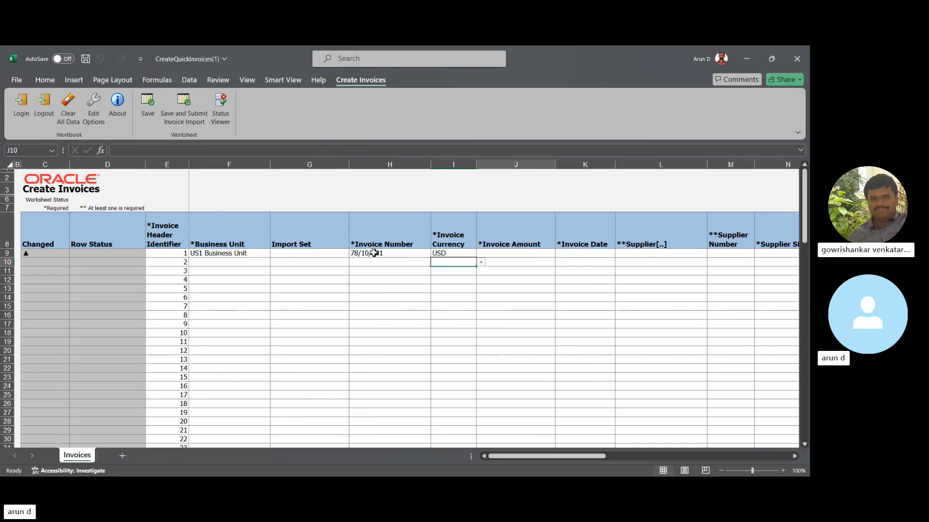
{"action": "key", "text": "Up"}
{"action": "type", "text": "1000"}
{"action": "key", "text": "Tab"}
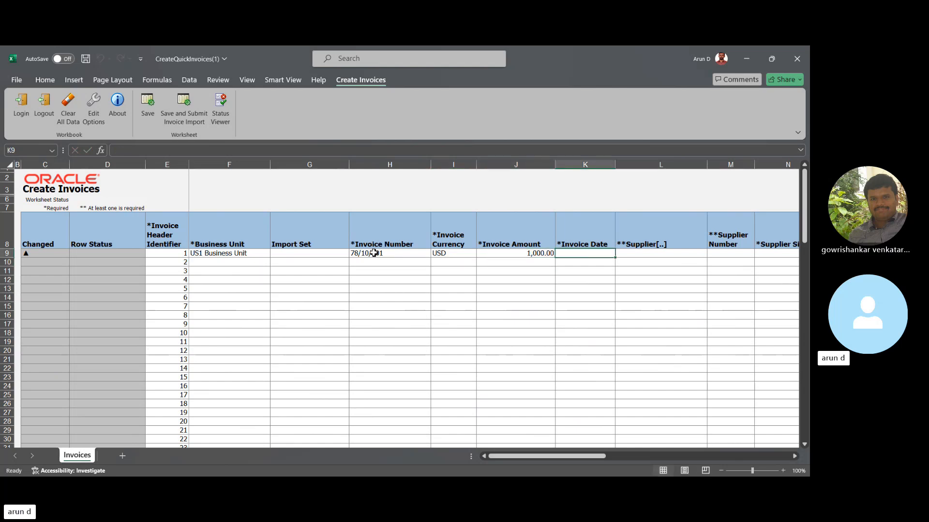
- Enter 07-07-2024 as the invoice date in the first invoice row
{"action": "type", "text": "07-"}
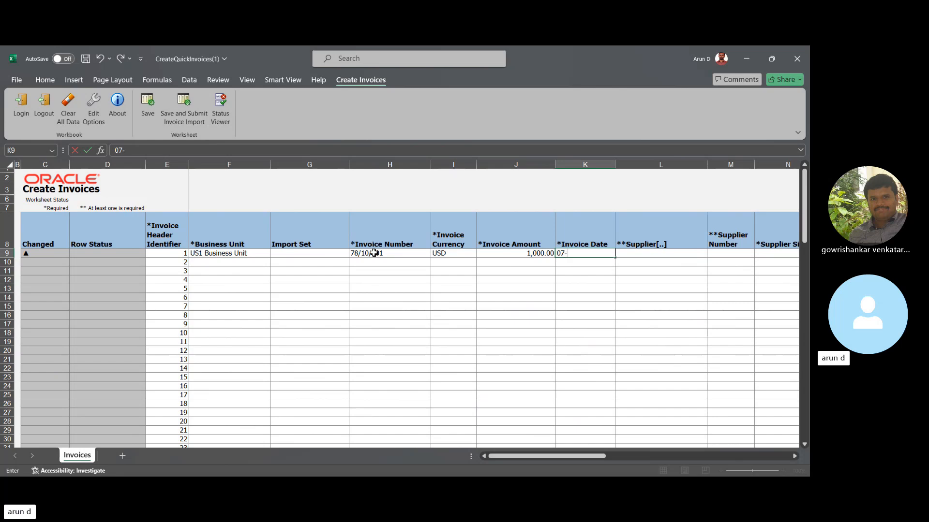
{"action": "type", "text": "Jul-2024"}
{"action": "key", "text": "Tab"}
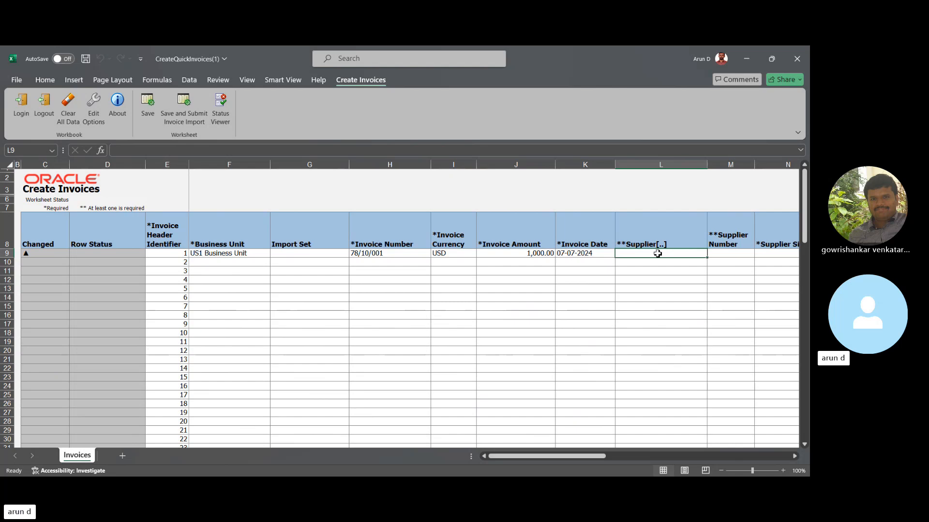
- Look up suppliers starting with "A" for the first invoice and choose American Telephone and Telegraph
{"action": "double_click", "coordinate": [657, 259]}
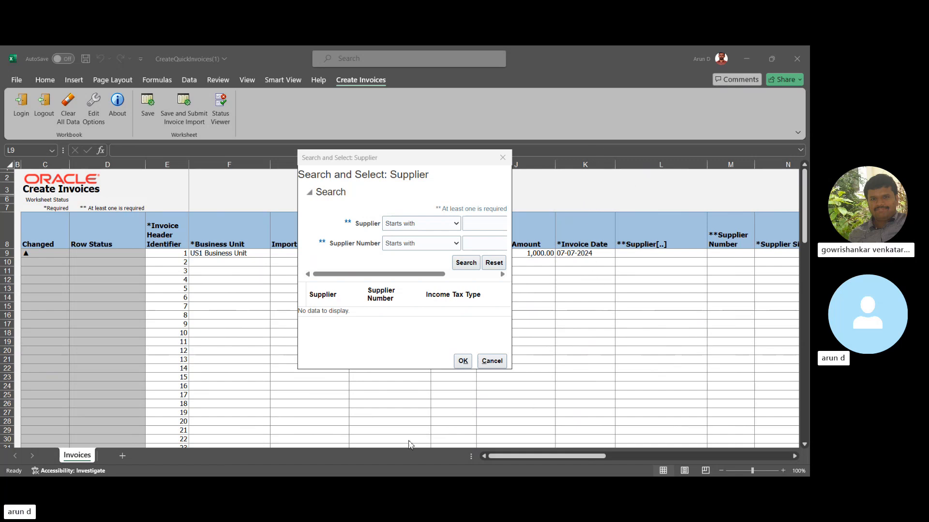
{"action": "left_click", "coordinate": [607, 68]}
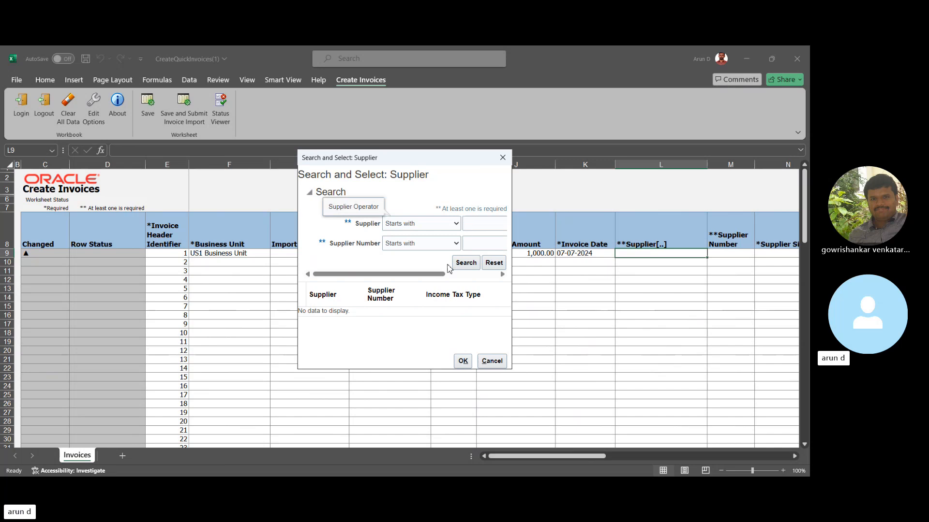
{"action": "left_click", "coordinate": [451, 230]}
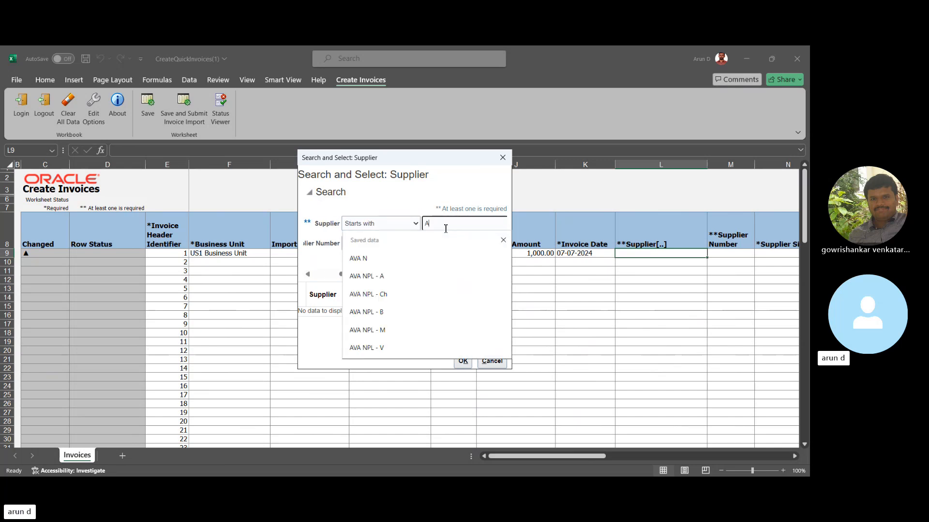
{"action": "type", "text": "A"}
{"action": "key", "text": "Return"}
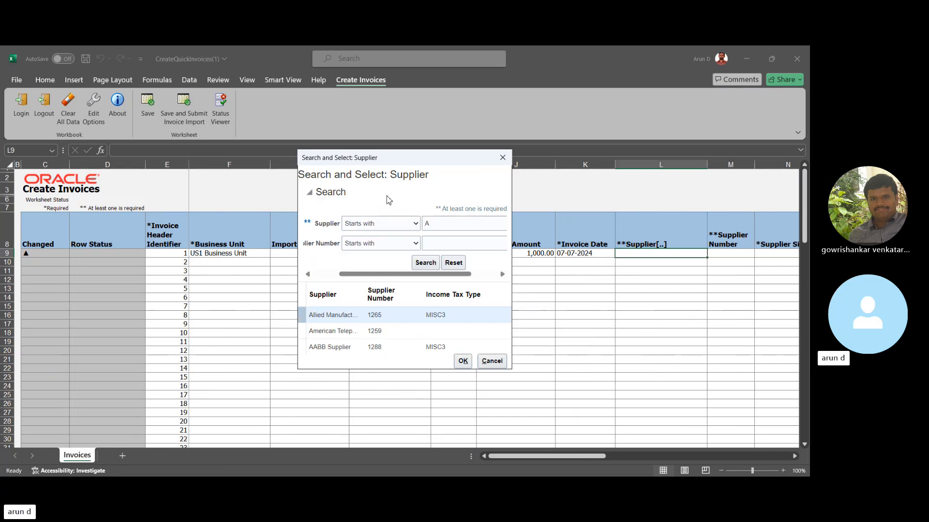
{"action": "left_click", "coordinate": [337, 333]}
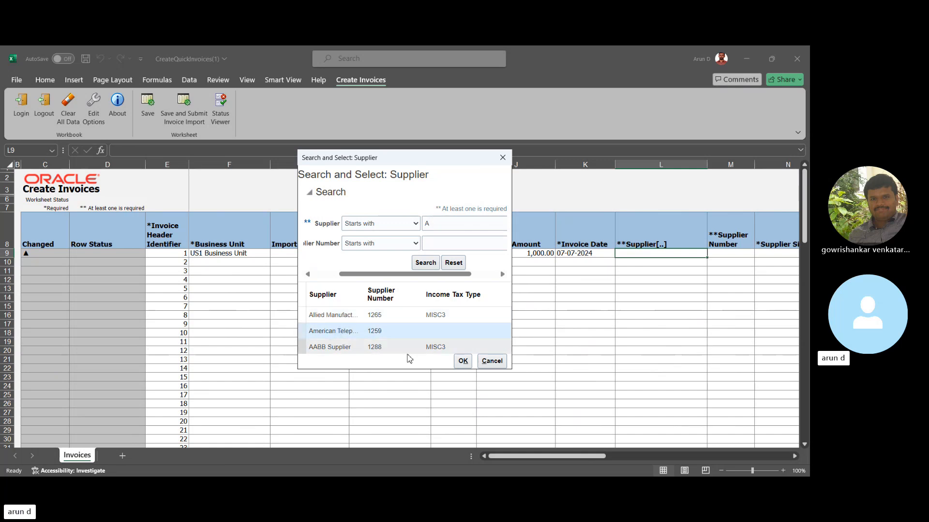
{"action": "left_click", "coordinate": [462, 361]}
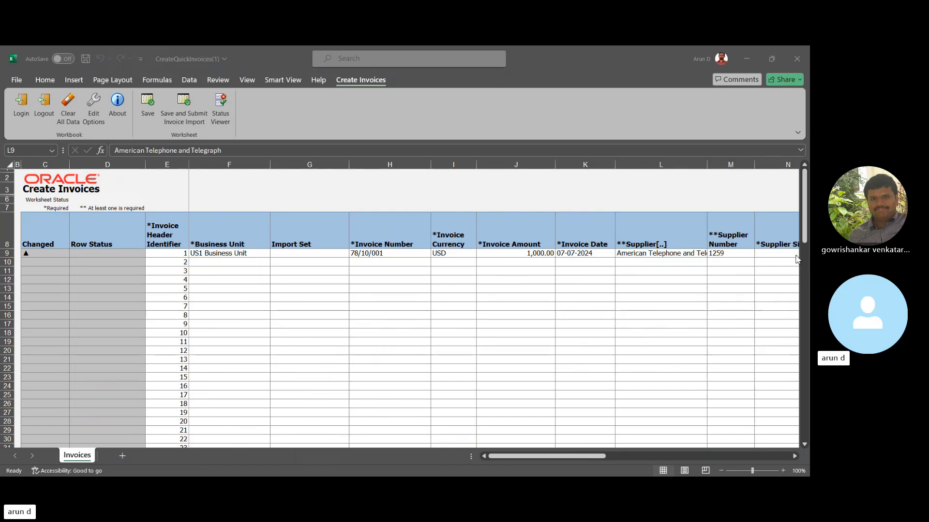
- Choose ATT US1 as the supplier site for the first invoice row
{"action": "left_click", "coordinate": [775, 252]}
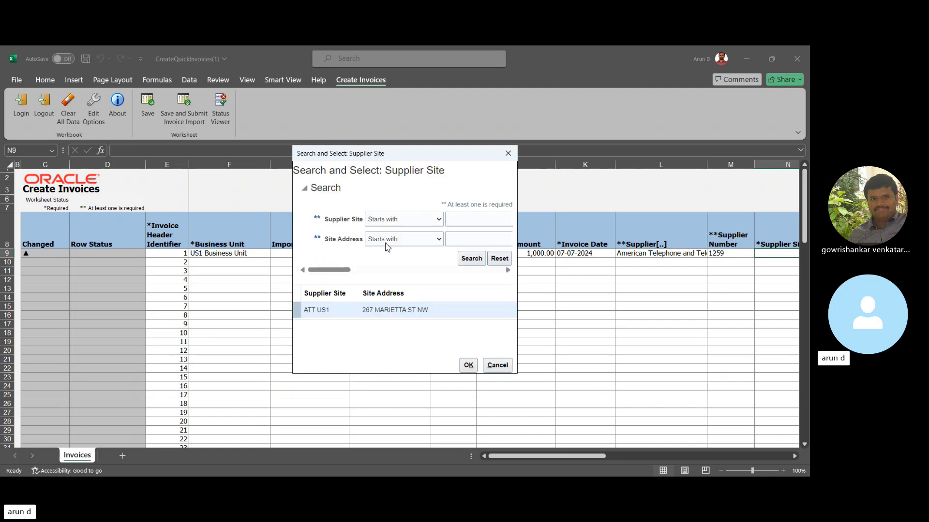
{"action": "left_click", "coordinate": [340, 313]}
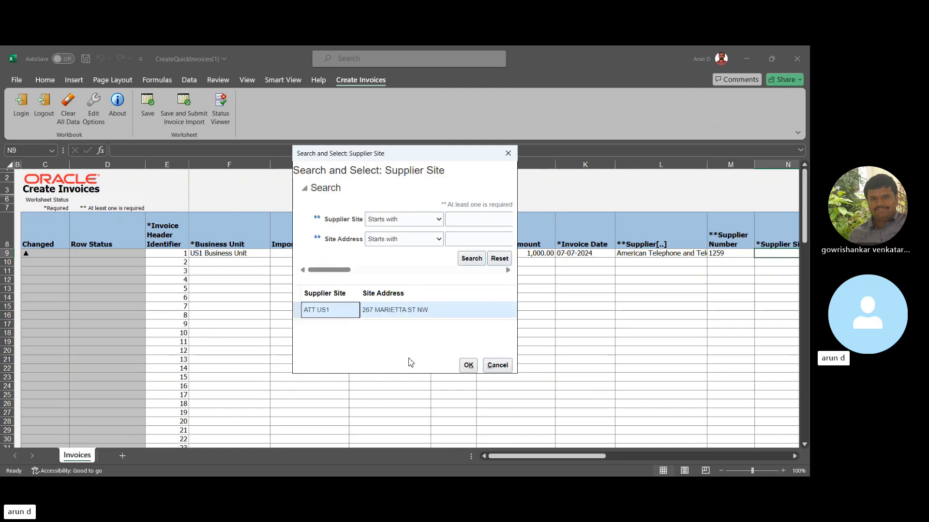
{"action": "left_click", "coordinate": [469, 367]}
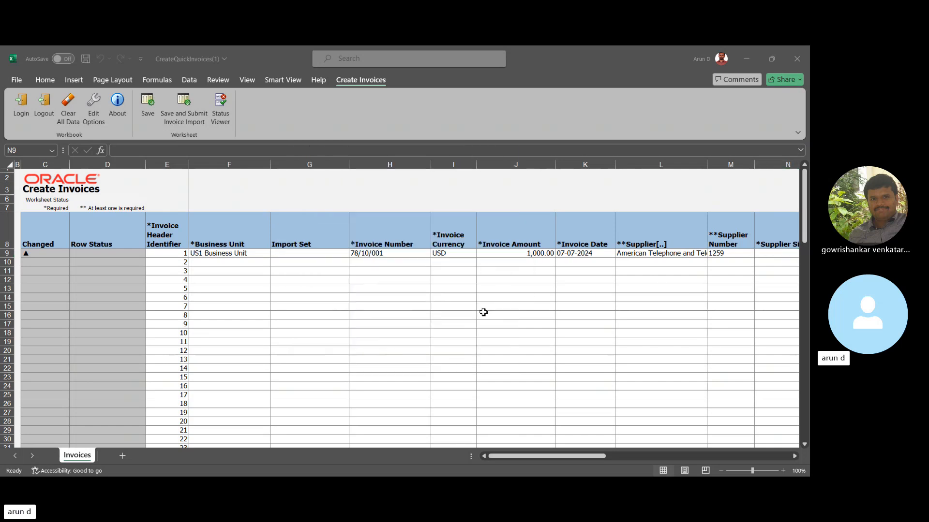
- Set the first invoice's payment currency to USD
{"action": "left_click_drag", "start_coordinate": [550, 456], "coordinate": [651, 458]}
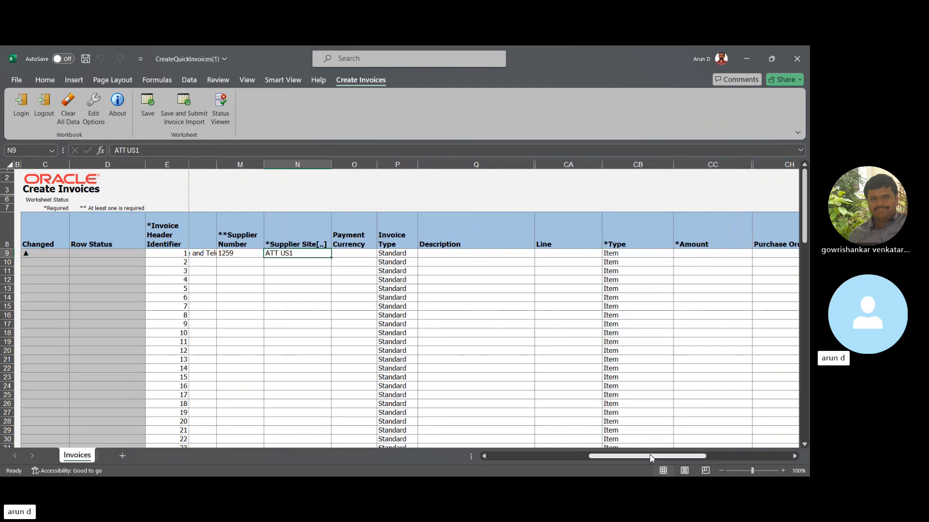
{"action": "left_click", "coordinate": [353, 253]}
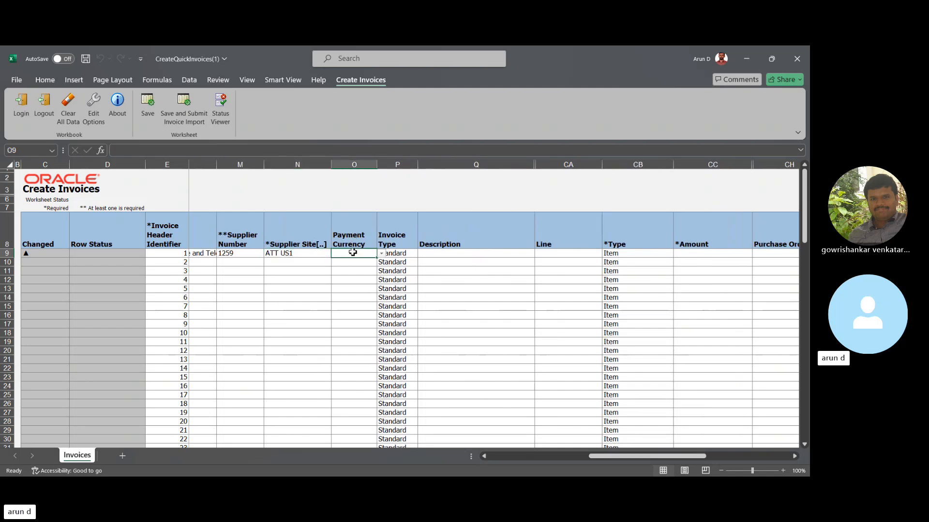
{"action": "type", "text": "USD"}
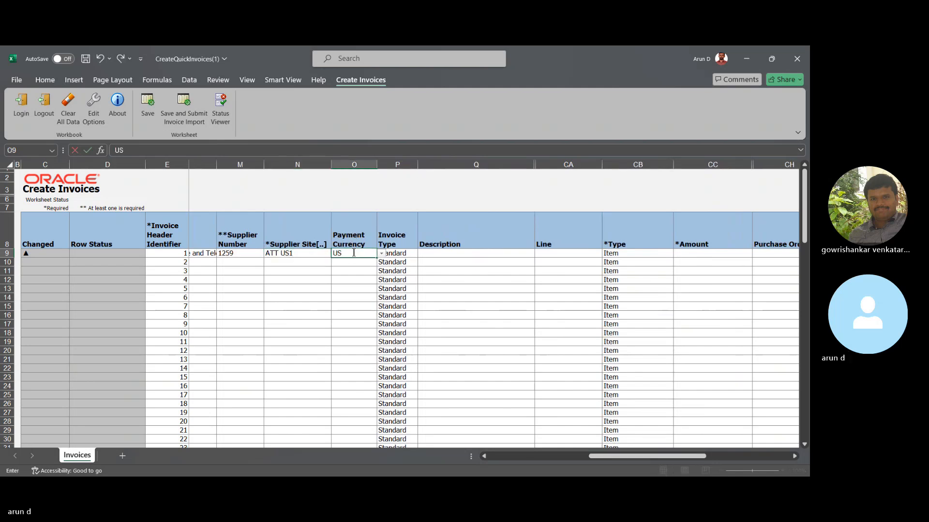
{"action": "key", "text": "Return"}
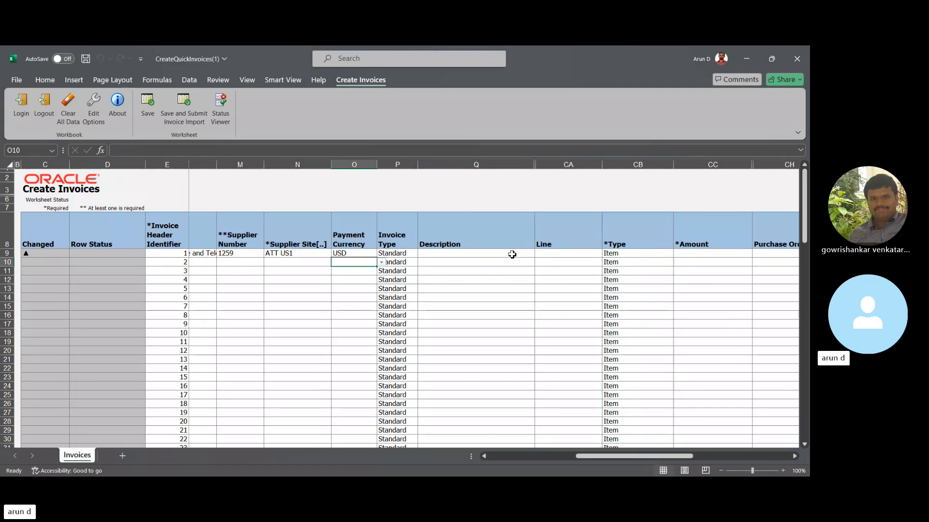
- Review the first invoice row's header fields, from the invoice number through the supplier details to the description
{"action": "left_click", "coordinate": [511, 255]}
{"action": "key", "text": "Left"}
{"action": "key", "text": "Left"}
{"action": "key", "text": "Left"}
{"action": "key", "text": "Left"}
{"action": "key", "text": "Left"}
{"action": "key", "text": "Left"}
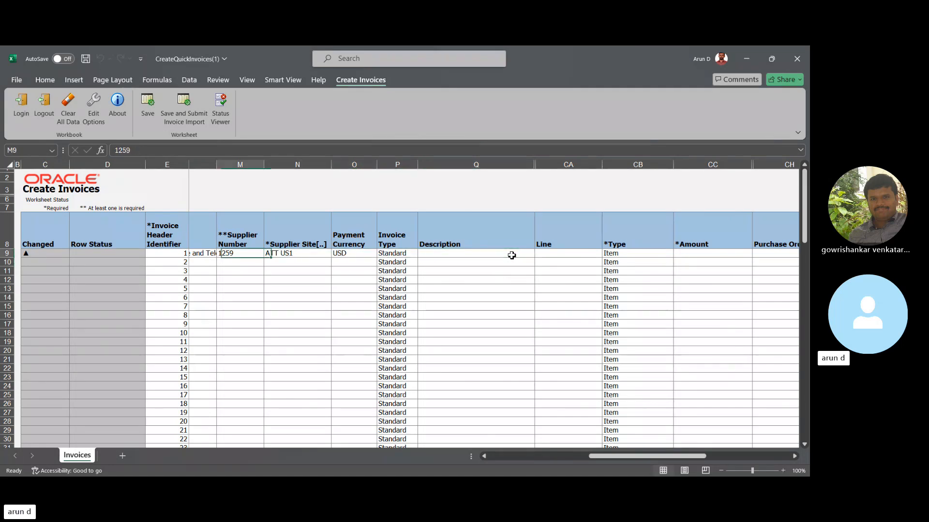
{"action": "key", "text": "Left"}
{"action": "key", "text": "Left"}
{"action": "key", "text": "Left"}
{"action": "key", "text": "Left"}
{"action": "key", "text": "Left"}
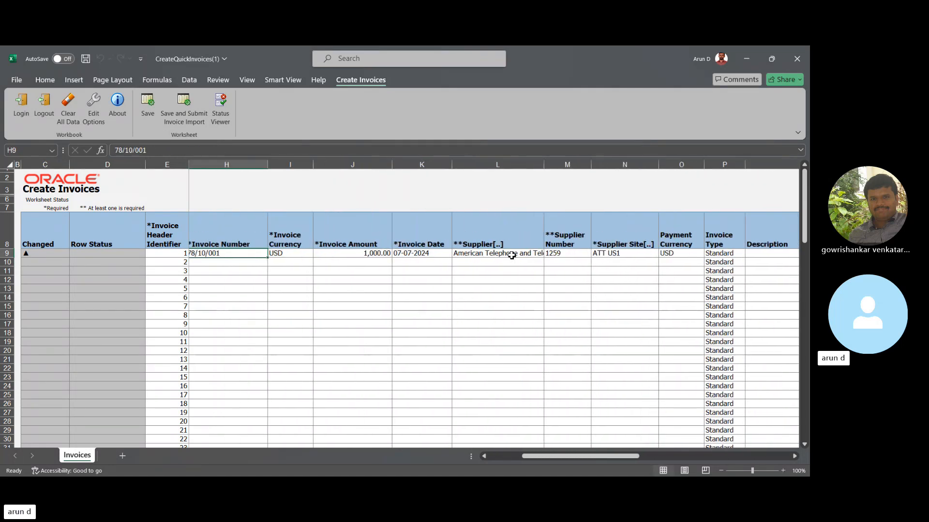
{"action": "key", "text": "Right"}
{"action": "key", "text": "Right"}
{"action": "key", "text": "Right"}
{"action": "key", "text": "Right"}
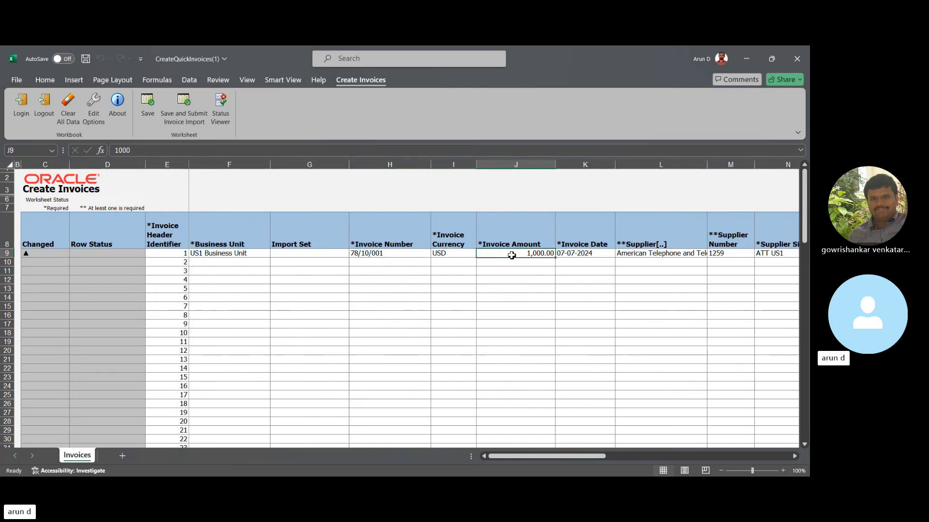
{"action": "key", "text": "Right"}
{"action": "key", "text": "Right"}
{"action": "key", "text": "Right"}
{"action": "key", "text": "Right"}
{"action": "key", "text": "Right"}
{"action": "key", "text": "Right"}
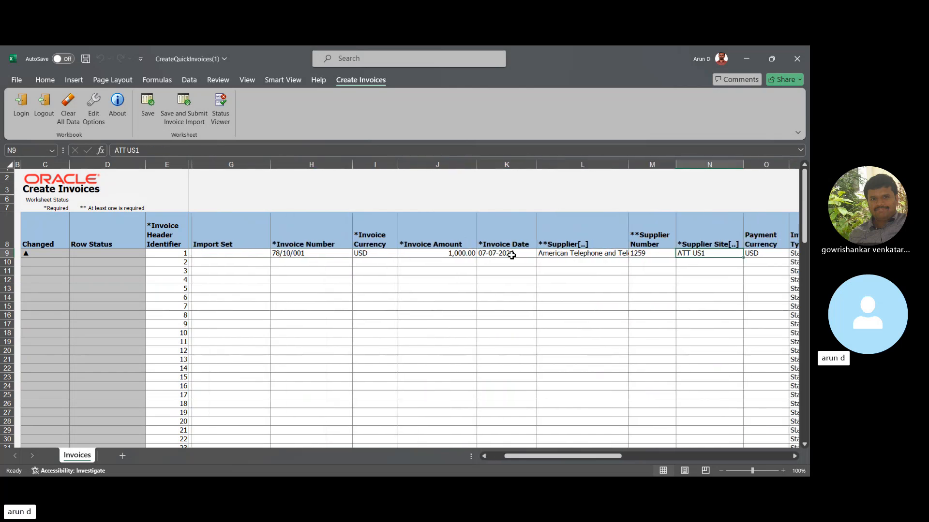
{"action": "key", "text": "Right"}
{"action": "key", "text": "Right"}
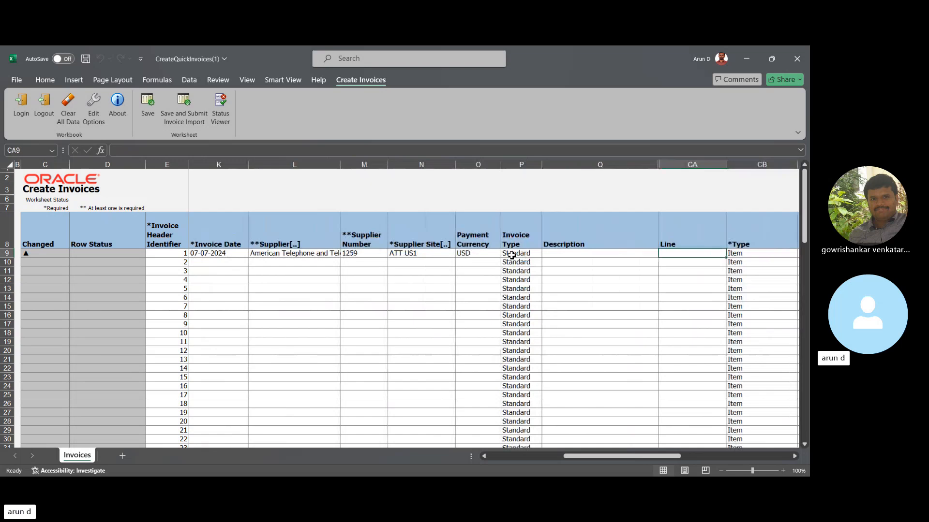
{"action": "key", "text": "Left"}
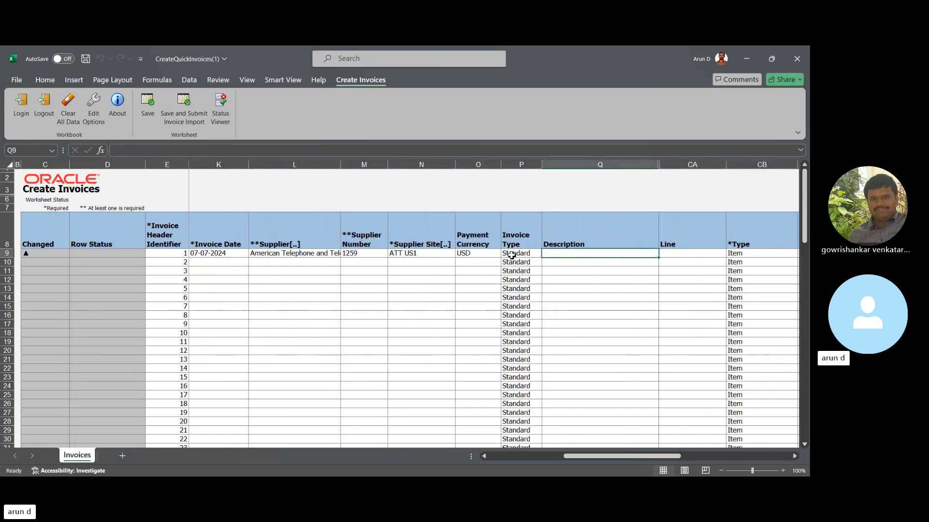
{"action": "key", "text": "Right"}
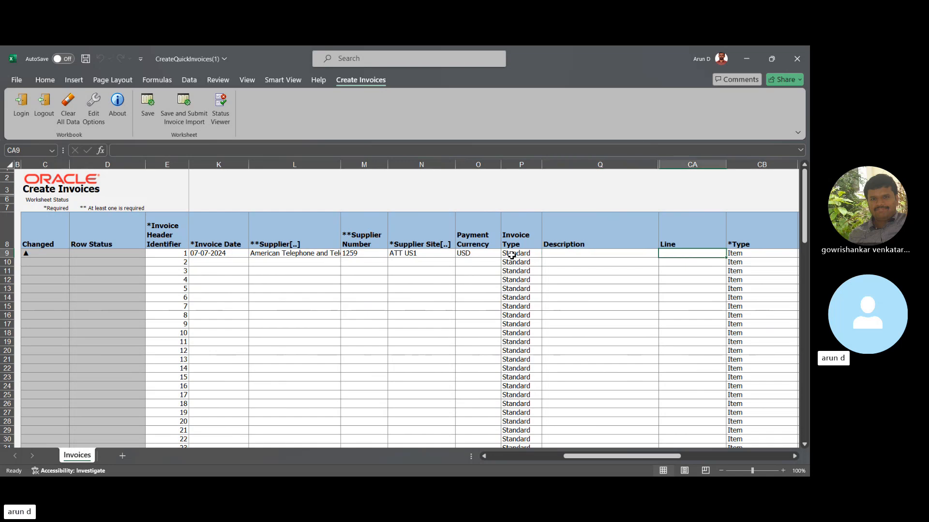
- Set the first invoice's line number to 1 and its line amount to 1000
{"action": "scroll", "coordinate": [512, 255], "scroll_direction": "right", "scroll_amount": 2}
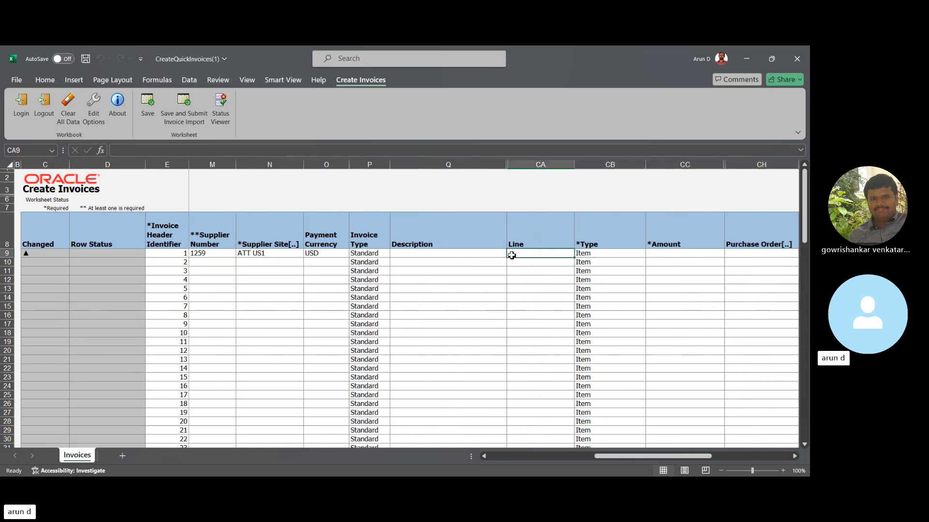
{"action": "left_click", "coordinate": [503, 164]}
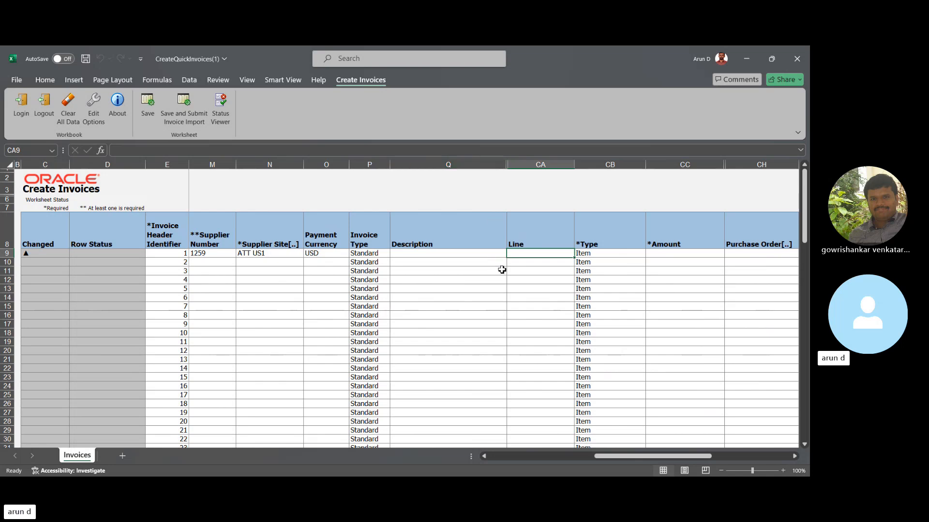
{"action": "type", "text": "1"}
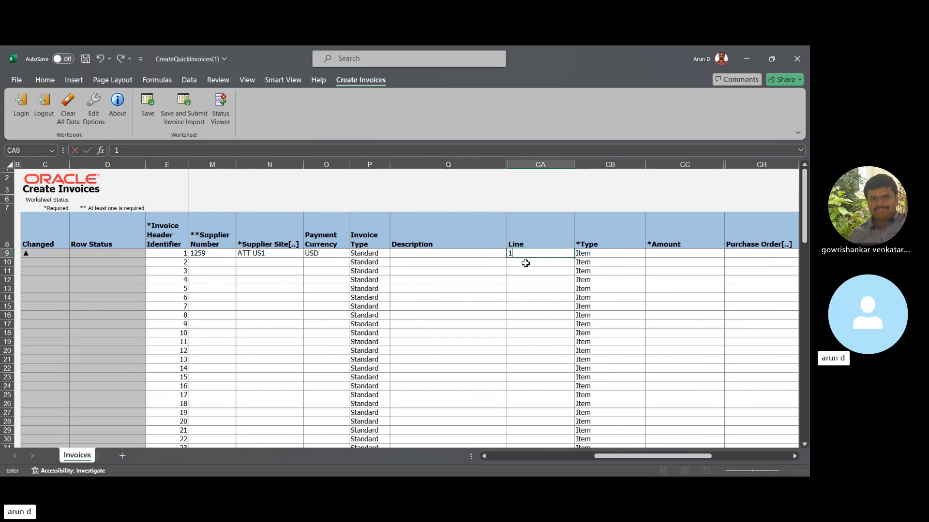
{"action": "key", "text": "Tab"}
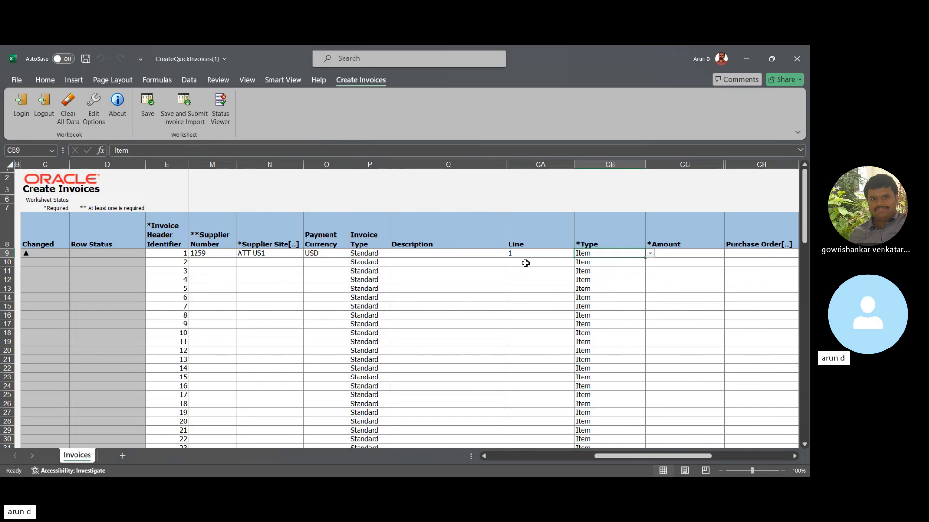
{"action": "key", "text": "Tab"}
{"action": "key", "text": "Tab"}
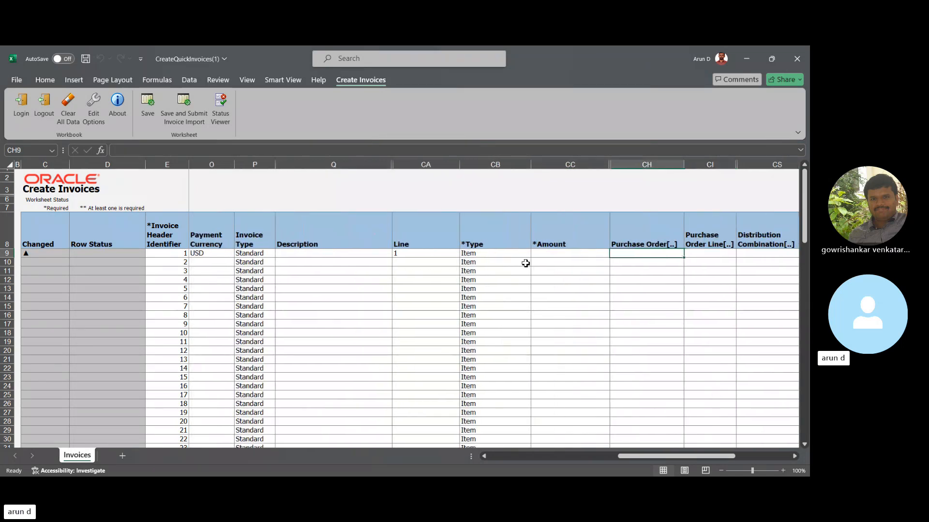
{"action": "key", "text": "shift+Tab"}
{"action": "type", "text": "1000"}
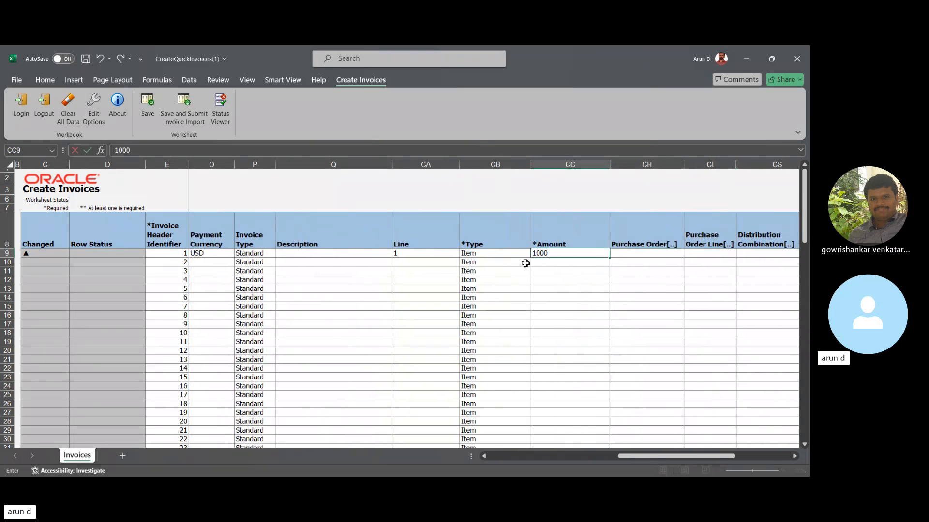
{"action": "key", "text": "Tab"}
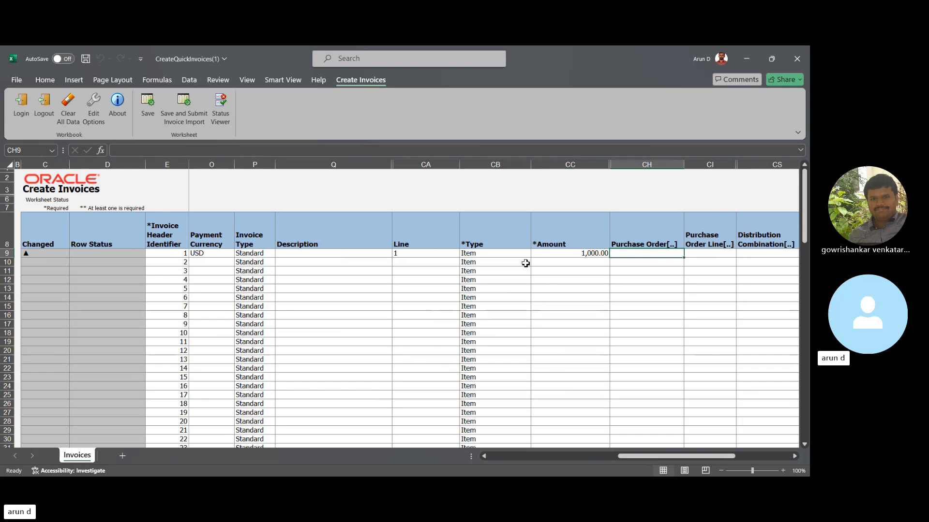
- Examine the first invoice's line amount, purchase order fields and the remaining columns through the multiperiod accounting accrual account
{"action": "key", "text": "shift+Tab"}
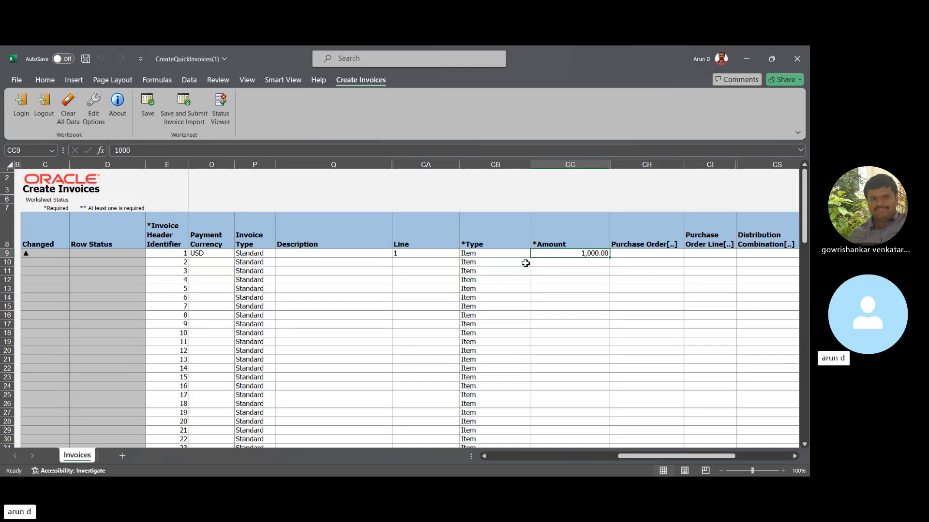
{"action": "key", "text": "Tab"}
{"action": "key", "text": "Right"}
{"action": "key", "text": "Right"}
{"action": "key", "text": "Right"}
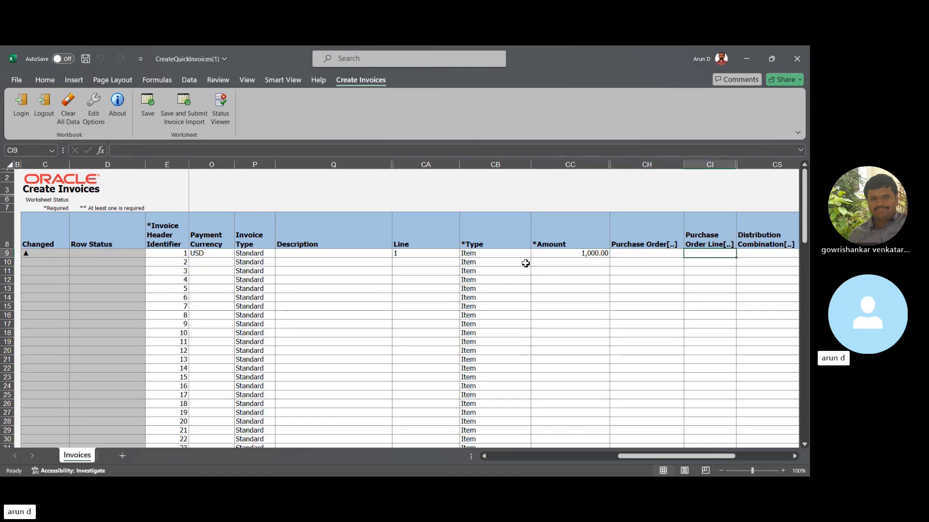
{"action": "key", "text": "Left"}
{"action": "key", "text": "Left"}
{"action": "key", "text": "Left"}
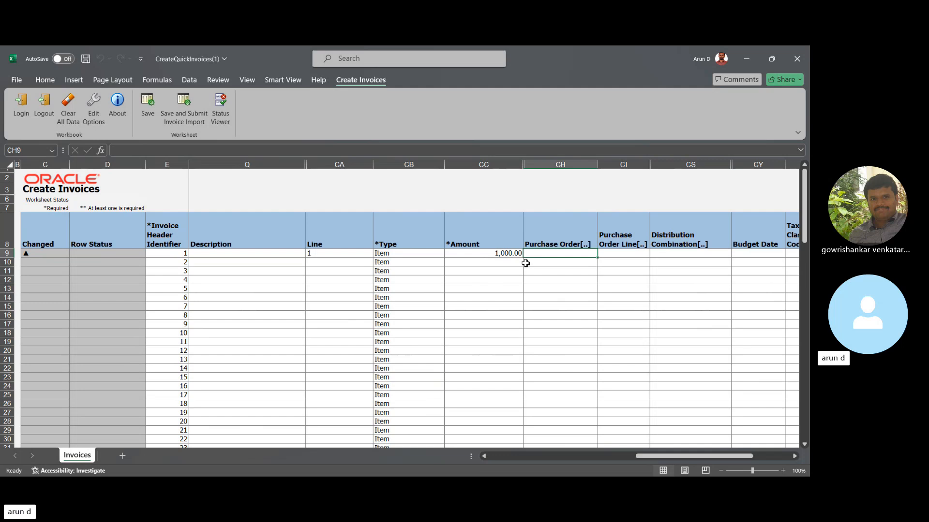
{"action": "key", "text": "Right"}
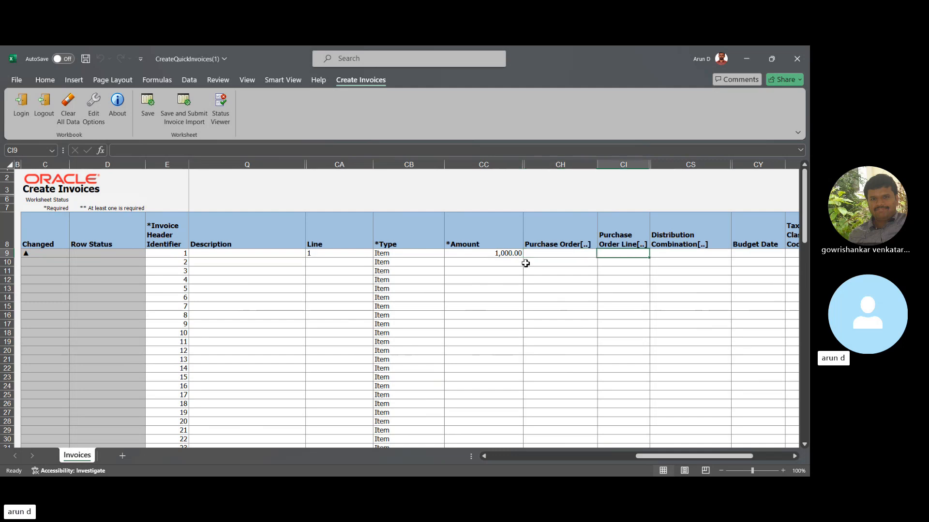
{"action": "key", "text": "Left"}
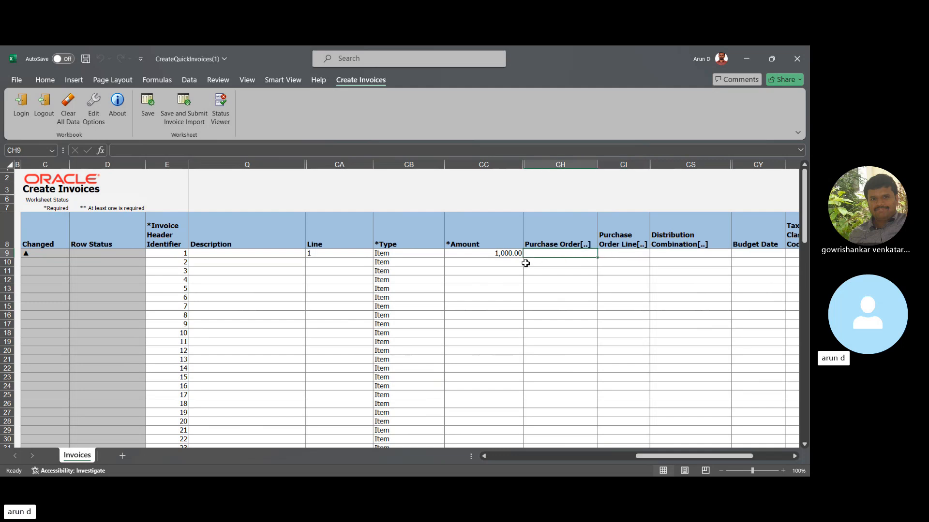
{"action": "key", "text": "Right"}
{"action": "key", "text": "Left"}
{"action": "left_click", "coordinate": [623, 253]}
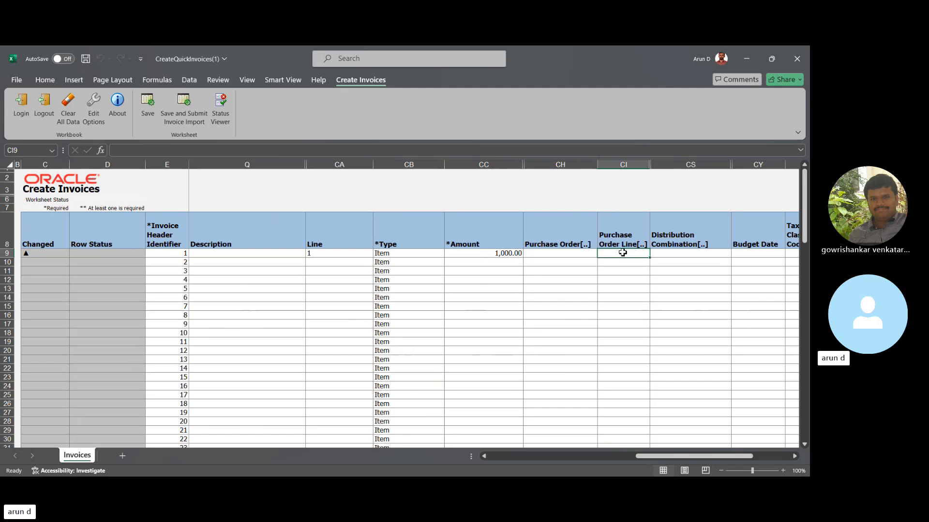
{"action": "key", "text": "Left"}
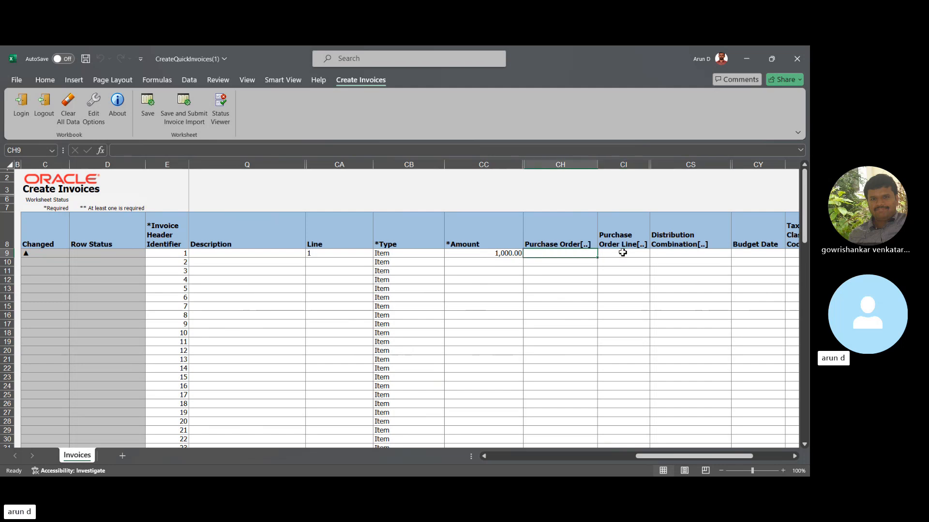
{"action": "key", "text": "Right"}
{"action": "key", "text": "Right"}
{"action": "key", "text": "Right"}
{"action": "key", "text": "Right"}
{"action": "key", "text": "Right"}
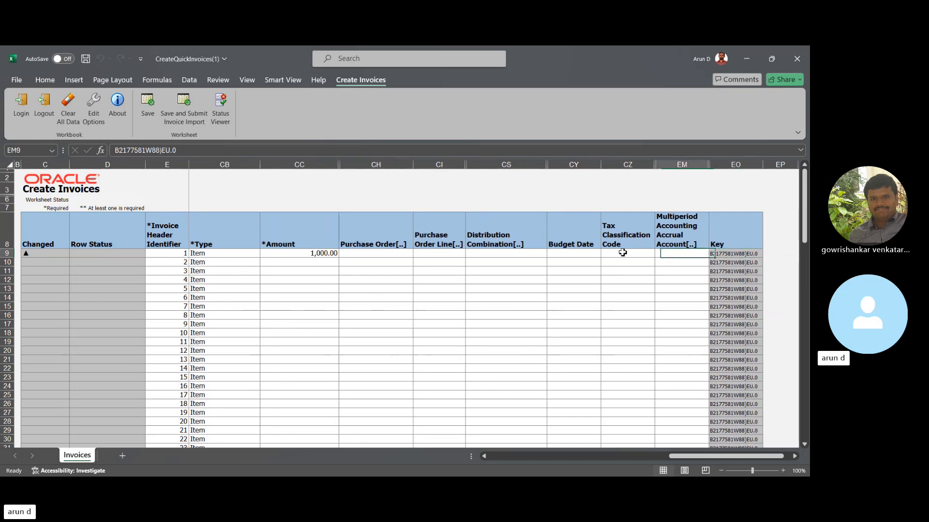
{"action": "key", "text": "Left"}
{"action": "key", "text": "Left"}
{"action": "key", "text": "Left"}
{"action": "key", "text": "Left"}
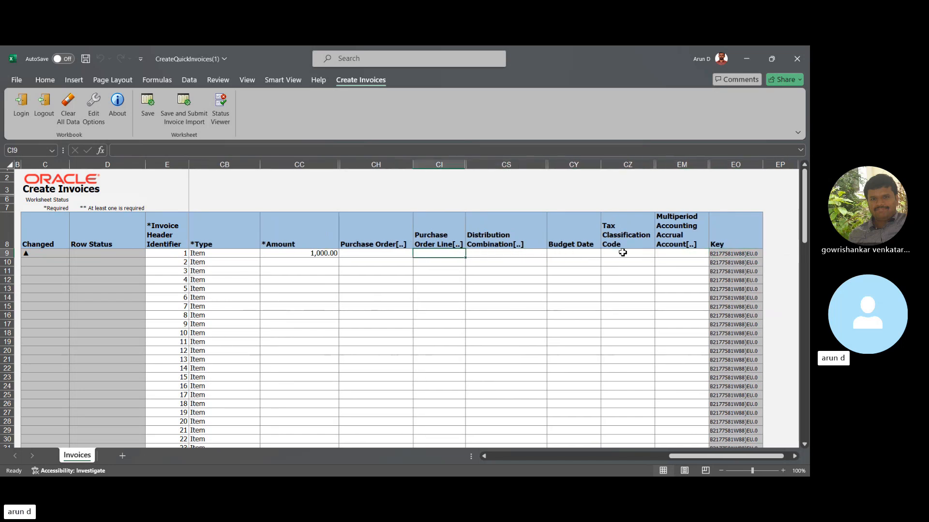
- For the first invoice line's distribution combination, search accounts by the description "Wate" and choose account 52496, Water usage expense
{"action": "key", "text": "Right"}
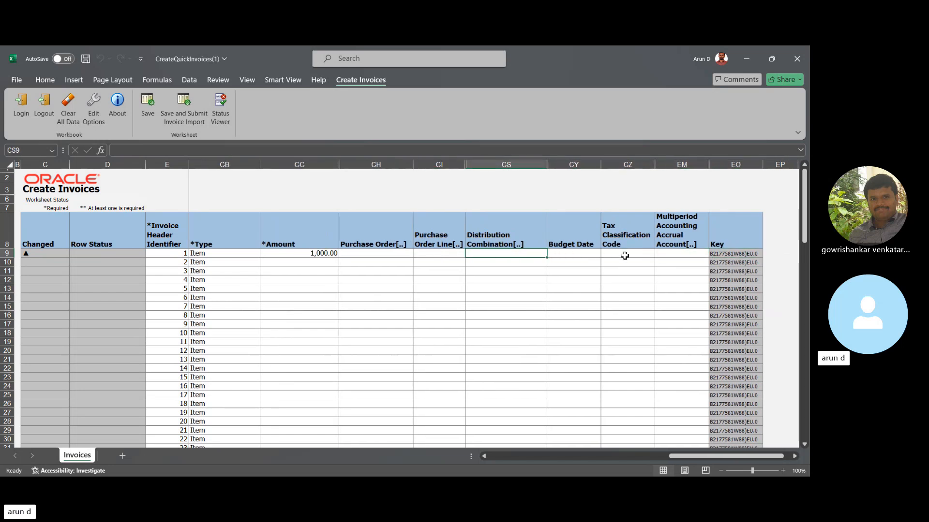
{"action": "double_click", "coordinate": [489, 255]}
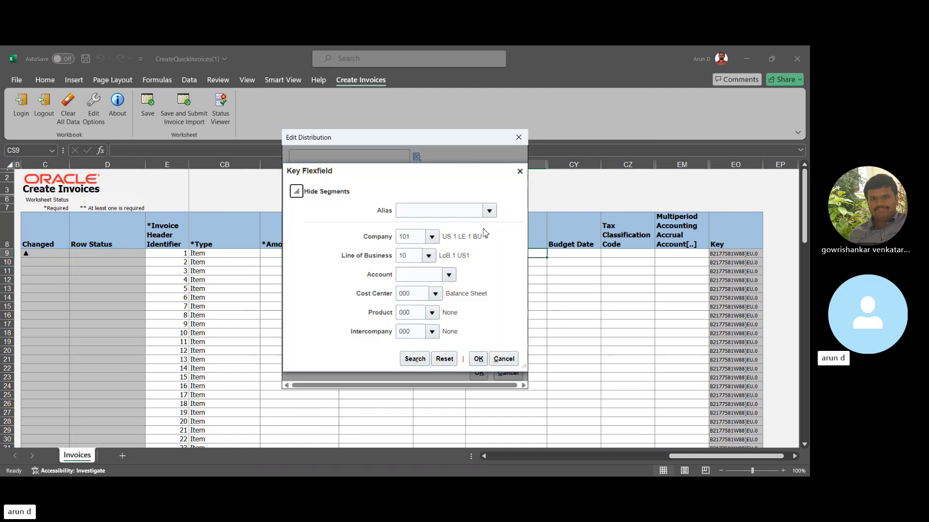
{"action": "left_click", "coordinate": [449, 274]}
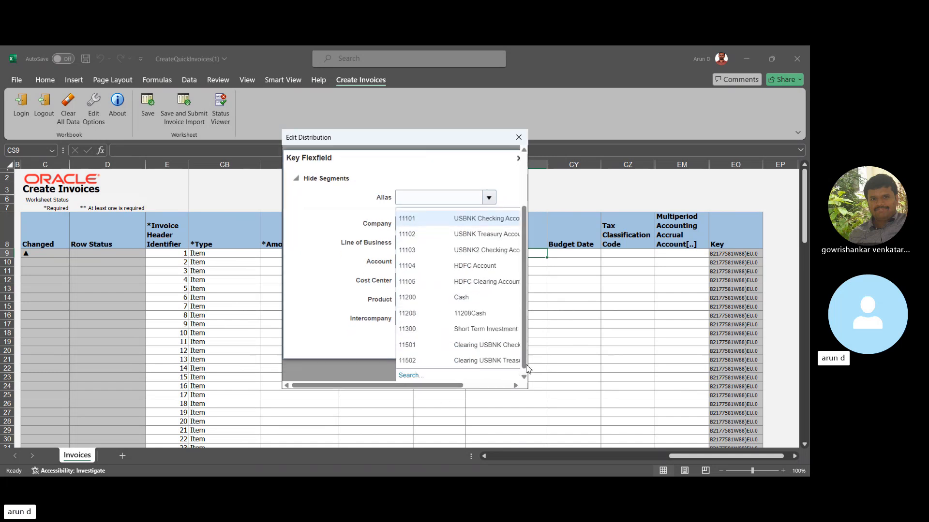
{"action": "left_click", "coordinate": [411, 372]}
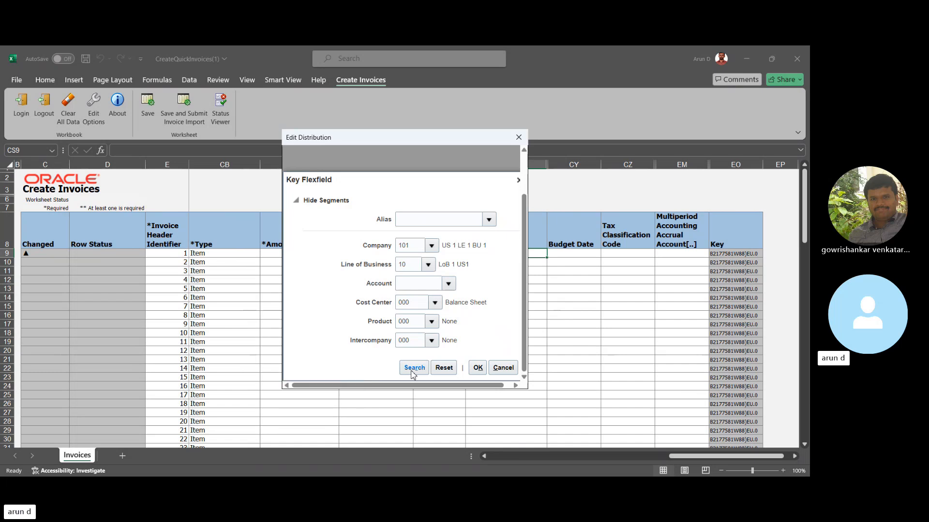
{"action": "left_click", "coordinate": [393, 223]}
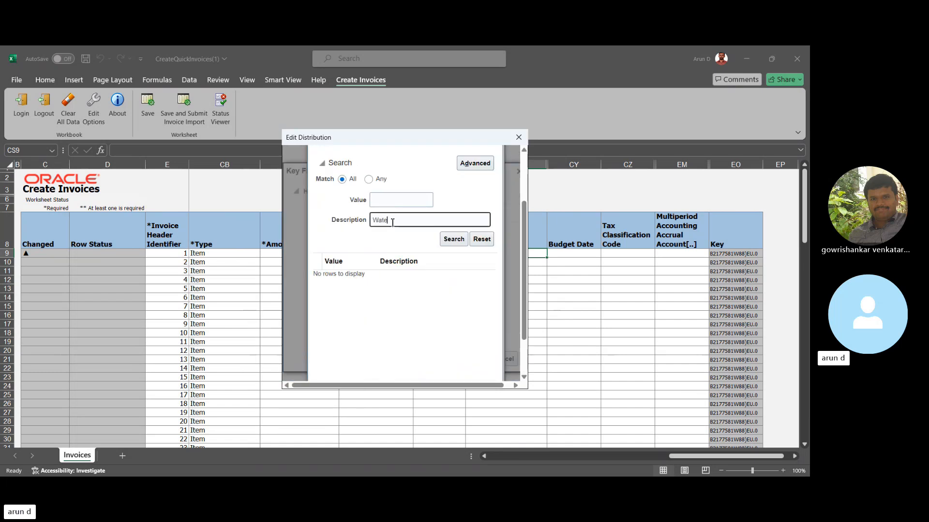
{"action": "key", "text": "Return"}
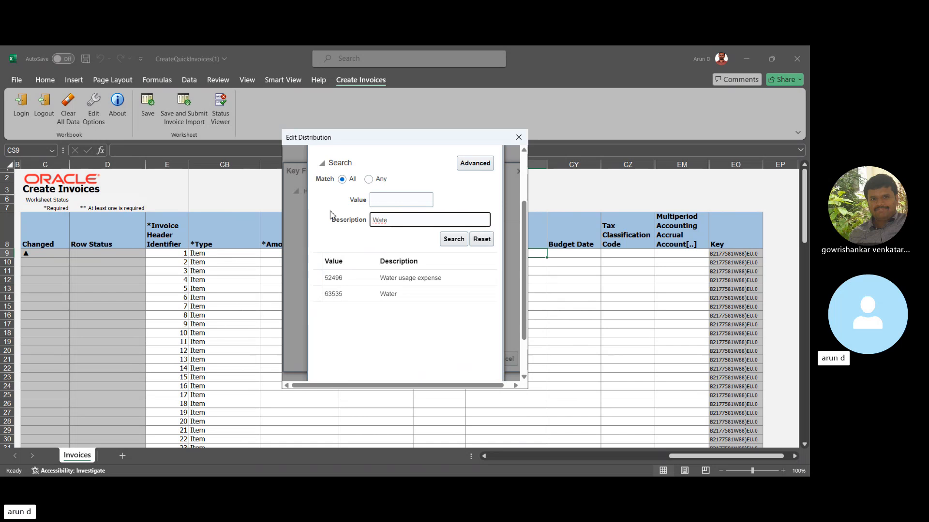
{"action": "left_click", "coordinate": [357, 280]}
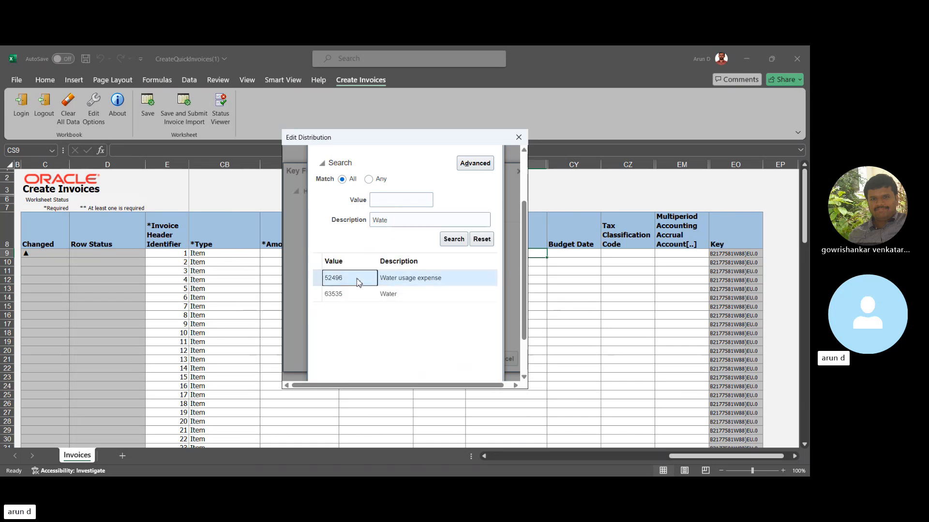
{"action": "scroll", "coordinate": [520, 355], "scroll_direction": "down", "scroll_amount": 2}
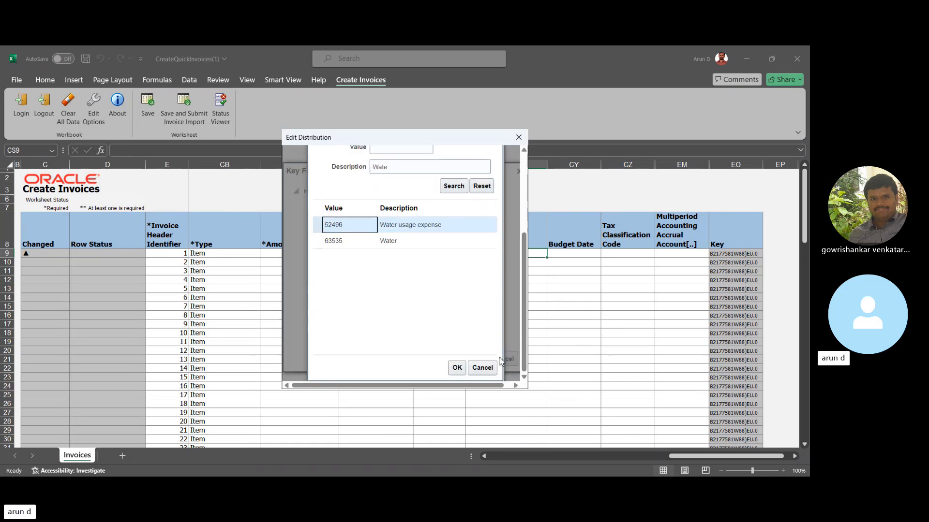
{"action": "left_click", "coordinate": [457, 369]}
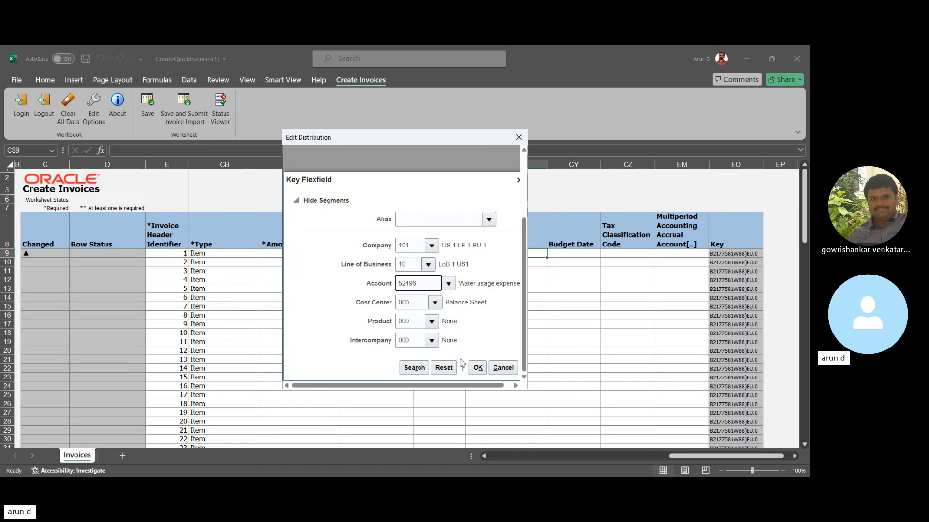
- Apply the distribution combination 101.10.52496.000.000.000 to the first invoice line
{"action": "left_click", "coordinate": [477, 368]}
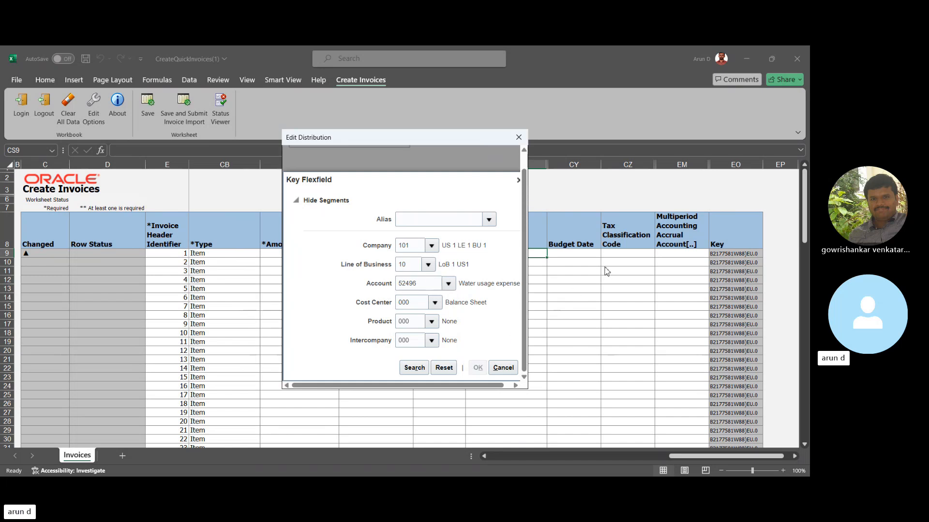
{"action": "left_click", "coordinate": [477, 364]}
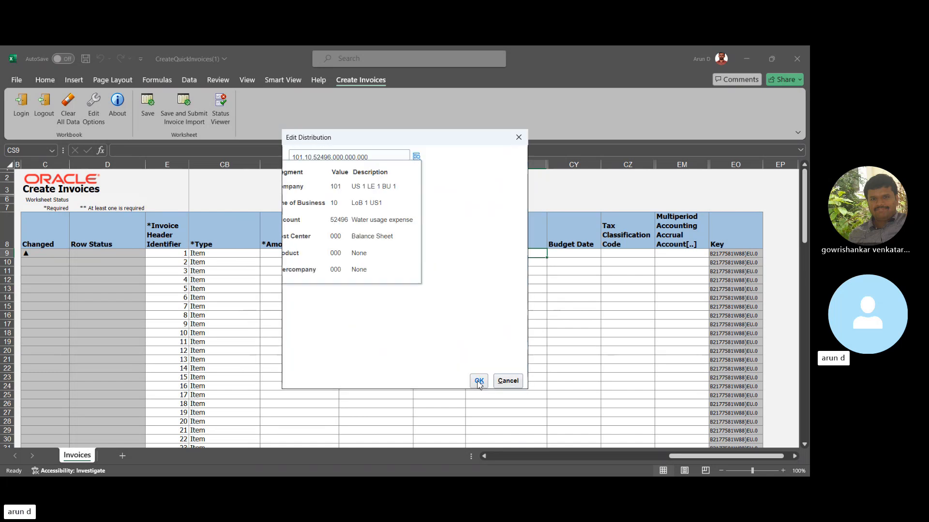
{"action": "left_click", "coordinate": [479, 381]}
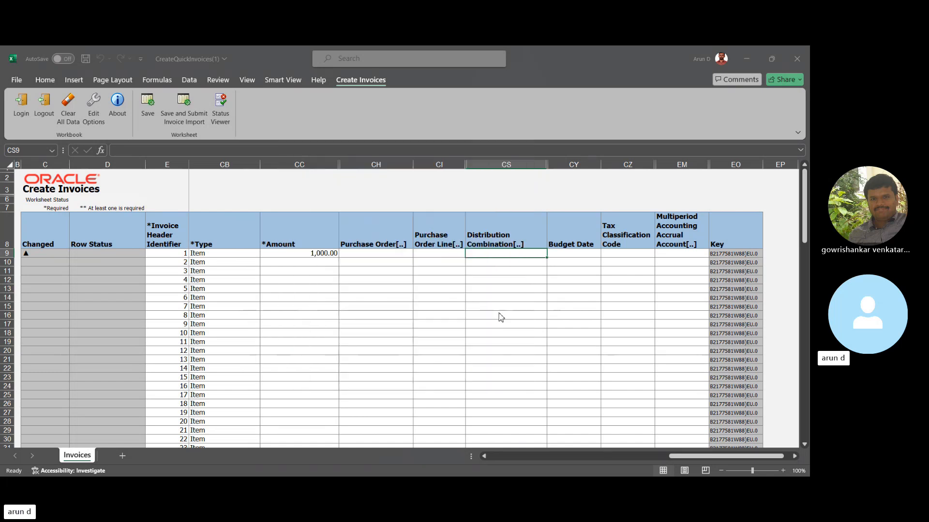
- Save the invoice row and start submitting the invoice import
{"action": "left_click", "coordinate": [569, 256]}
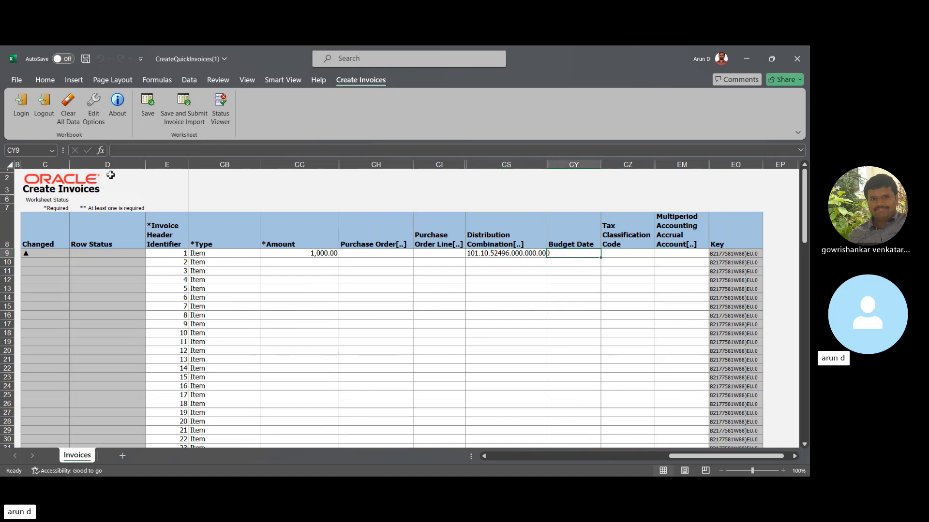
{"action": "left_click", "coordinate": [184, 109]}
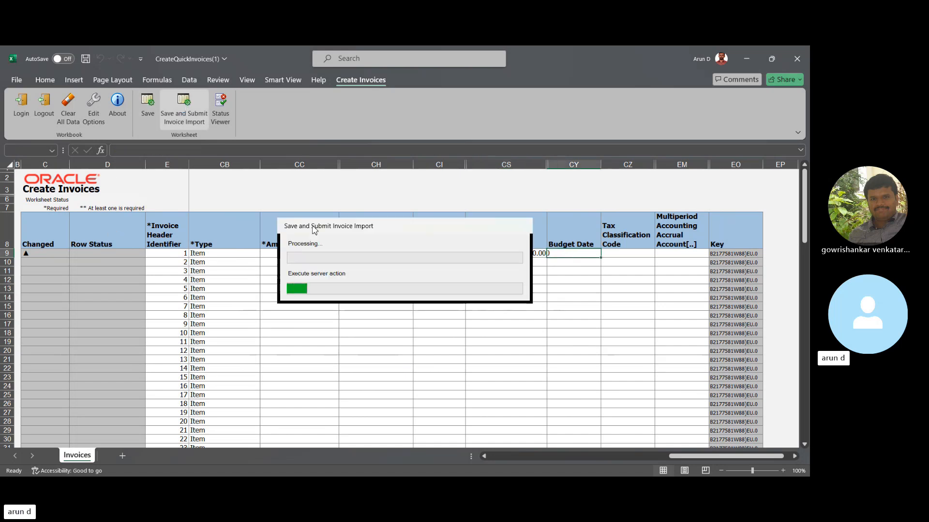
{"action": "left_click", "coordinate": [413, 279]}
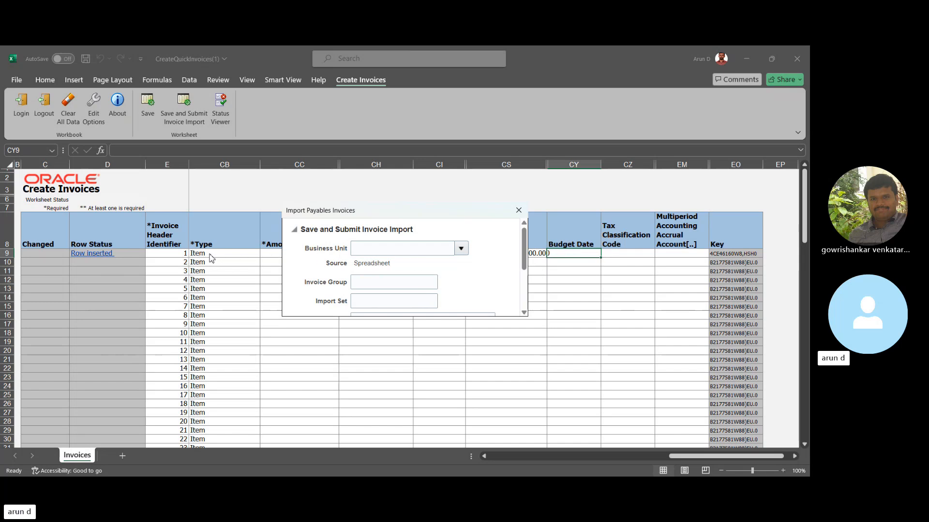
- Try to enter US as the business unit for the invoice import
{"action": "left_click", "coordinate": [461, 248]}
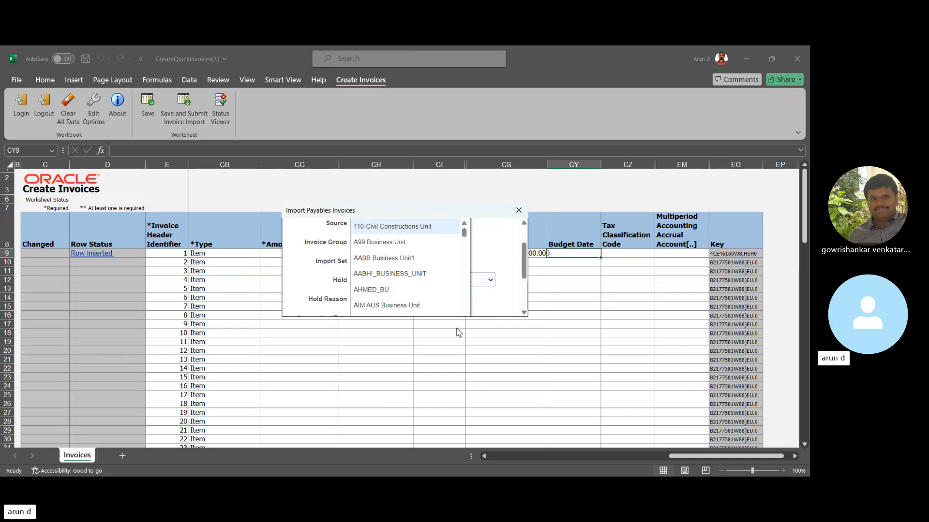
{"action": "left_click", "coordinate": [490, 245]}
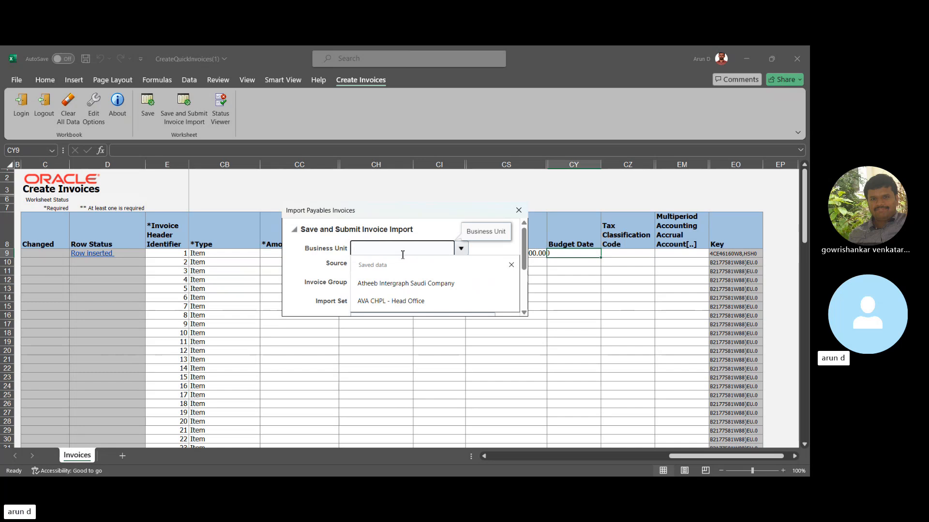
{"action": "type", "text": "US"}
{"action": "key", "text": "Tab"}
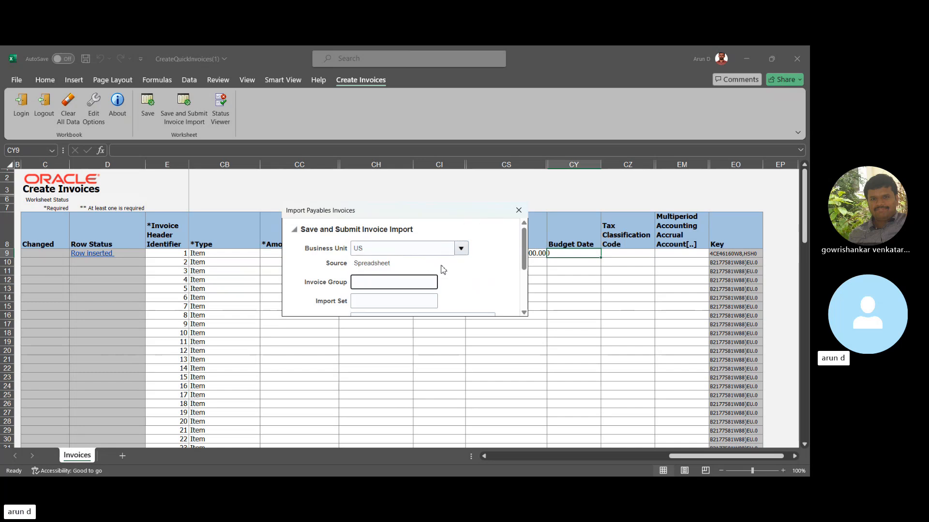
- Search the business units for US1 and select US1 Business Unit for the invoice import
{"action": "left_click", "coordinate": [462, 249]}
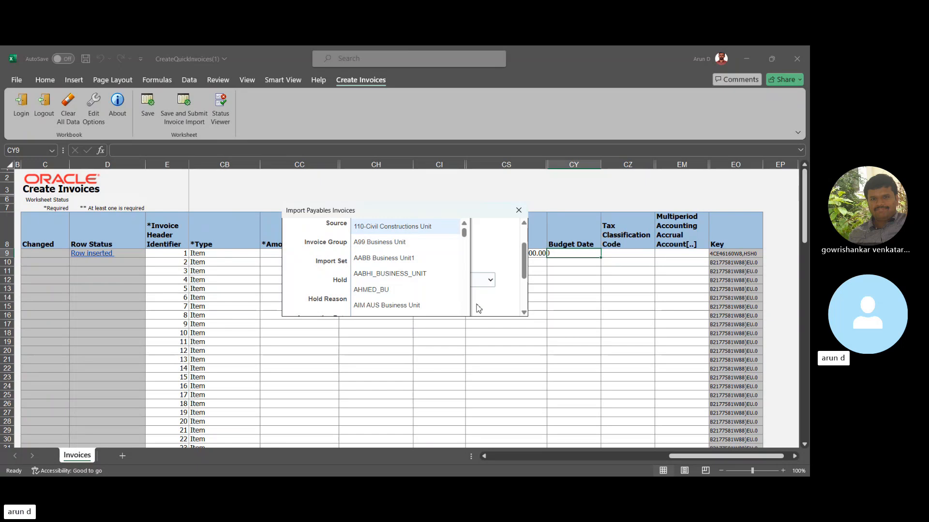
{"action": "left_click", "coordinate": [522, 312]}
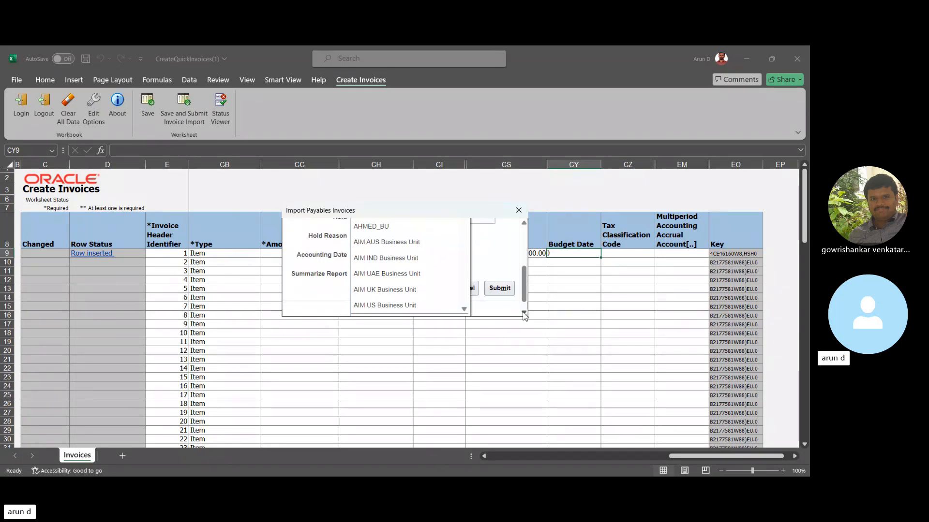
{"action": "left_click", "coordinate": [365, 308]}
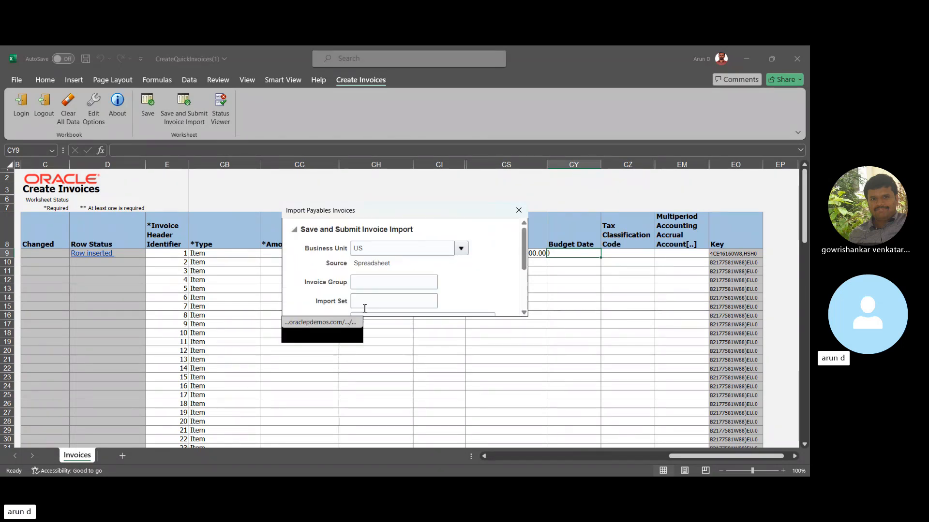
{"action": "left_click", "coordinate": [412, 280]}
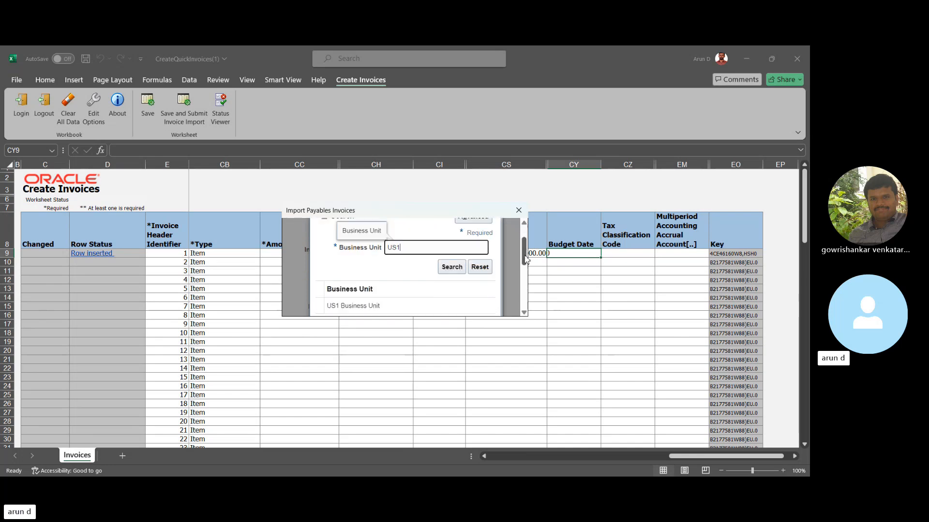
{"action": "scroll", "coordinate": [524, 247], "scroll_direction": "down", "scroll_amount": 2}
{"action": "left_click", "coordinate": [428, 281]}
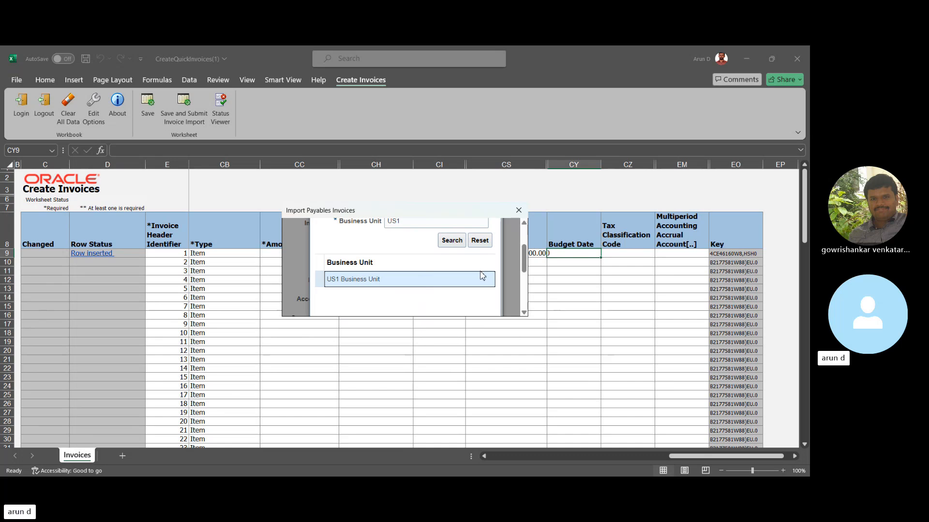
{"action": "left_click_drag", "start_coordinate": [524, 258], "coordinate": [524, 295]}
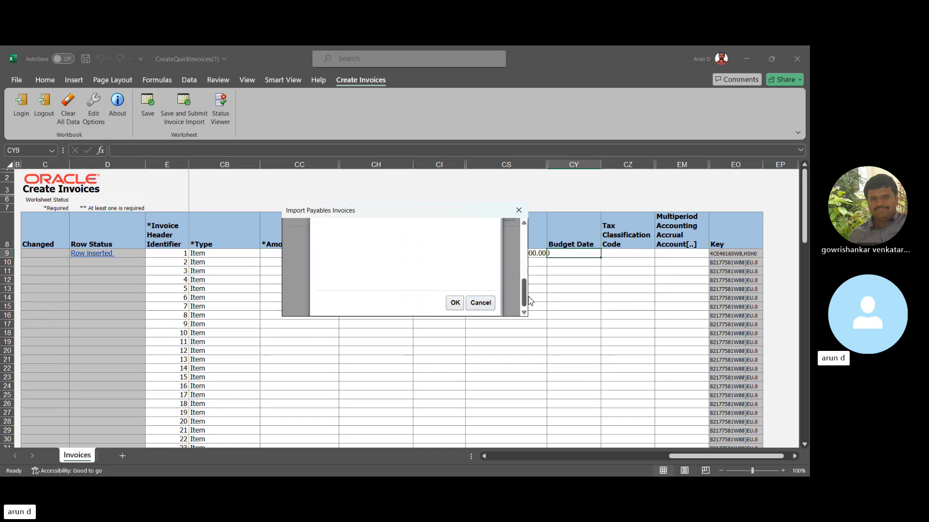
{"action": "left_click", "coordinate": [455, 303]}
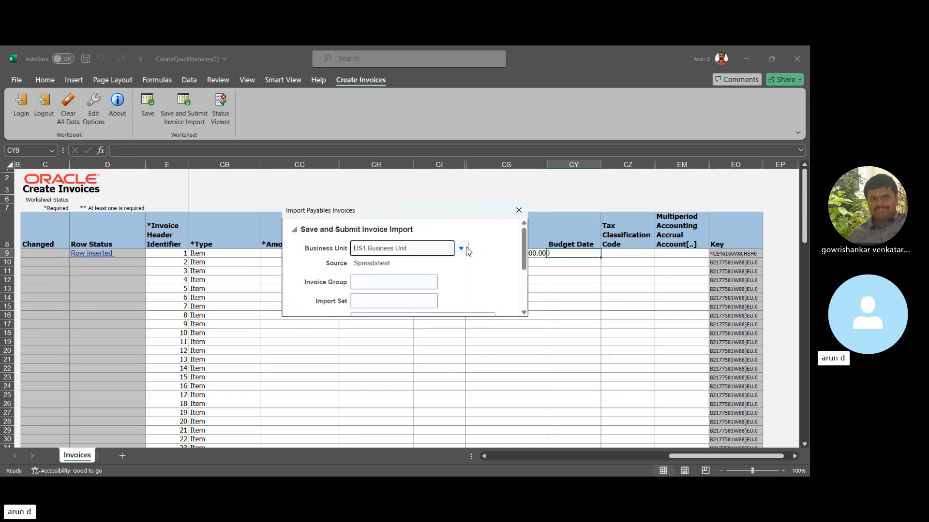
- Submit the Import Payables Invoices request and dismiss its request details
{"action": "left_click_drag", "start_coordinate": [526, 251], "coordinate": [528, 291]}
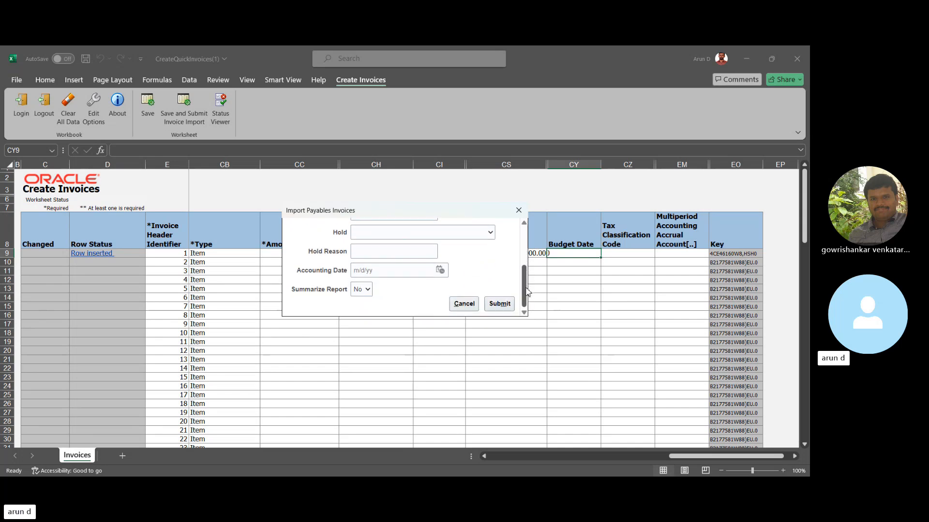
{"action": "left_click", "coordinate": [499, 304]}
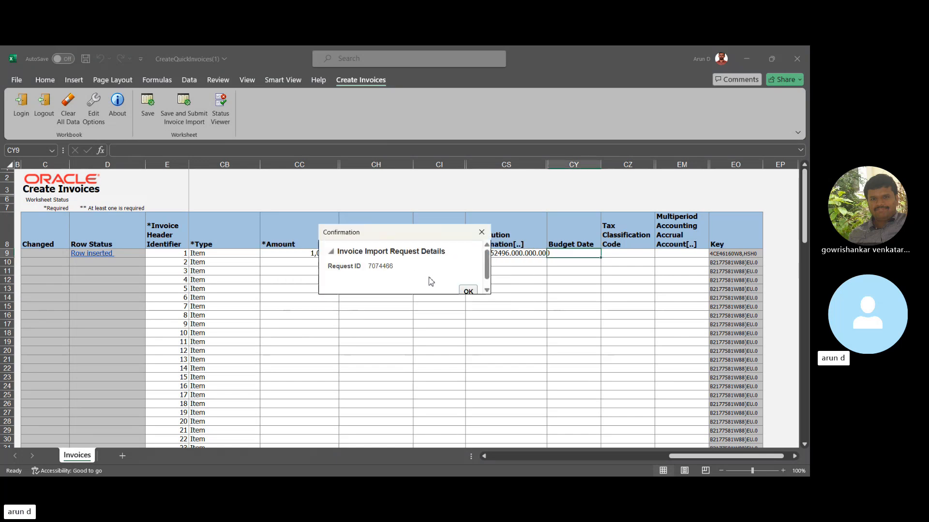
{"action": "left_click", "coordinate": [468, 291]}
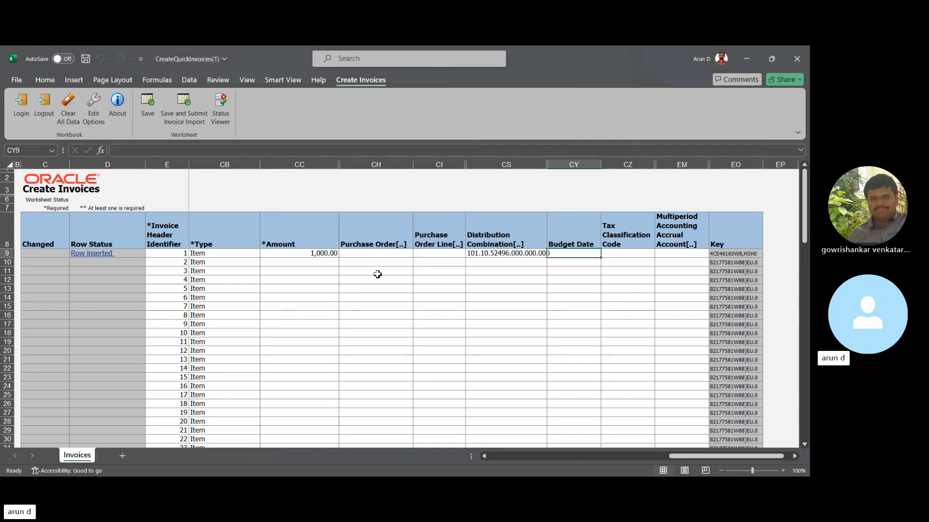
- Switch to Oracle Fusion in the browser, open Scheduled Processes and refresh the list to check the Import Payables Invoices process
{"action": "left_click", "coordinate": [394, 466]}
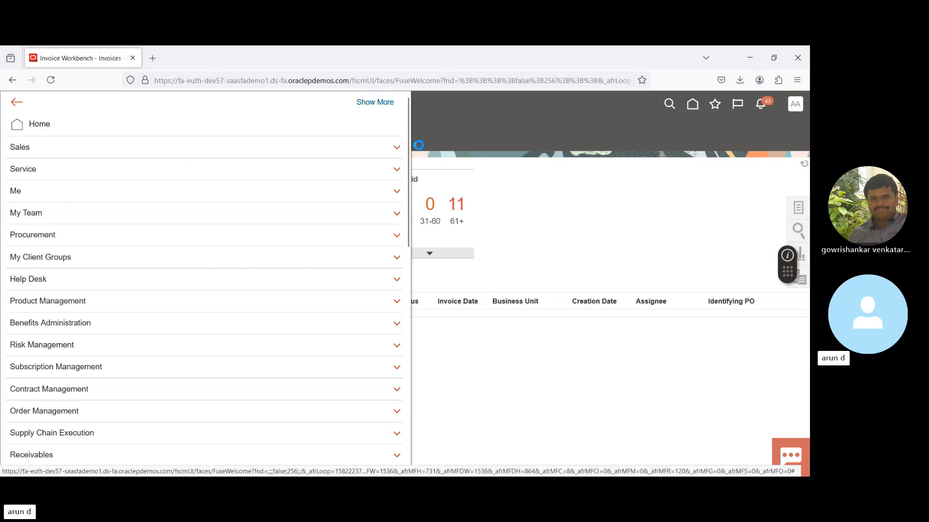
{"action": "left_click_drag", "start_coordinate": [408, 135], "coordinate": [371, 413]}
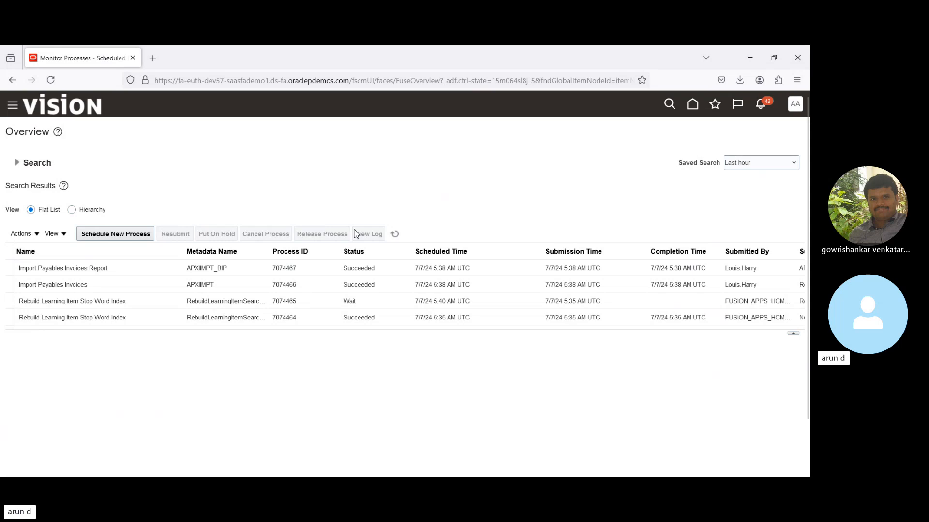
{"action": "left_click", "coordinate": [394, 235]}
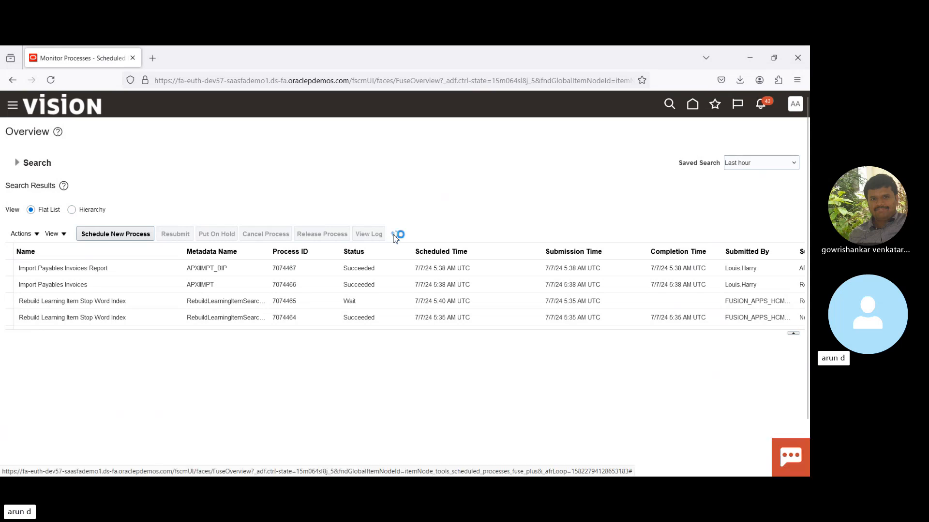
- Go to the Payables Invoices work area, open Manage Invoices and search for invoice number 78/10/001
{"action": "left_click", "coordinate": [693, 104]}
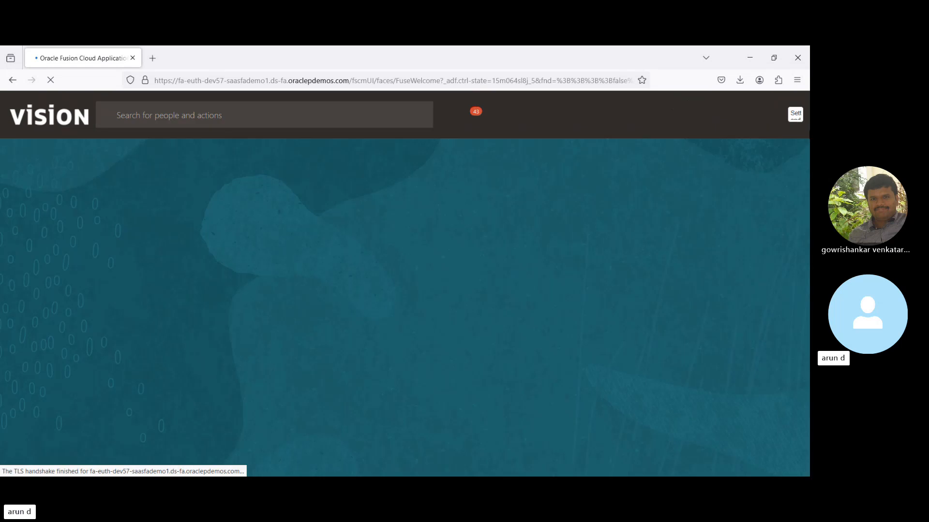
{"action": "left_click", "coordinate": [451, 283]}
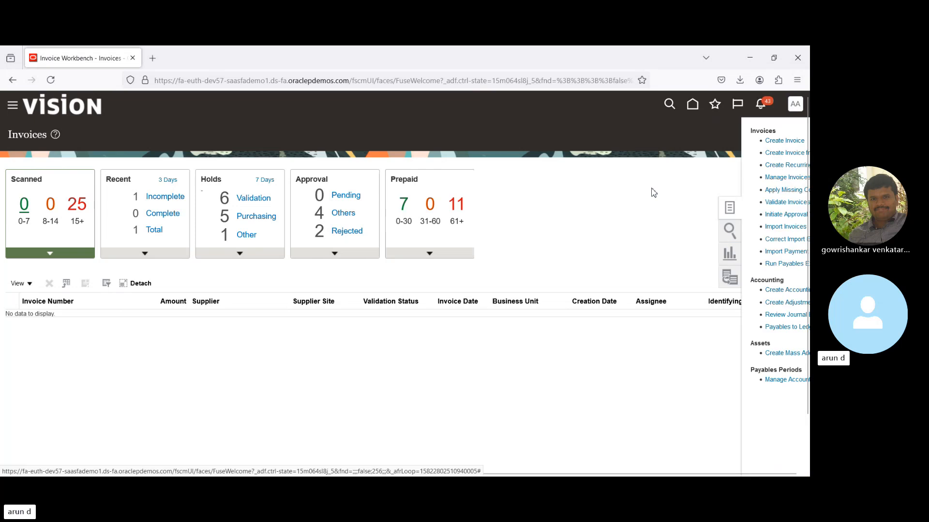
{"action": "left_click", "coordinate": [718, 178]}
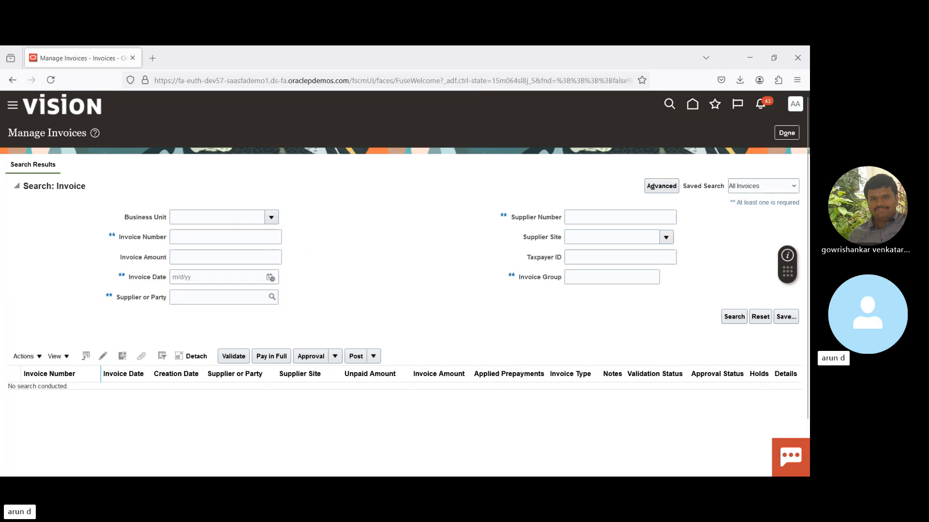
{"action": "left_click", "coordinate": [216, 238]}
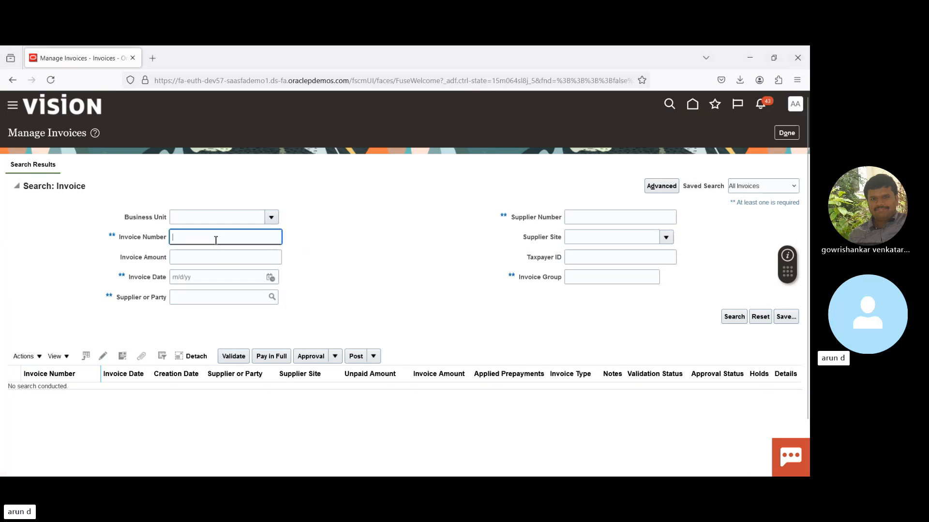
{"action": "type", "text": "78/10/001"}
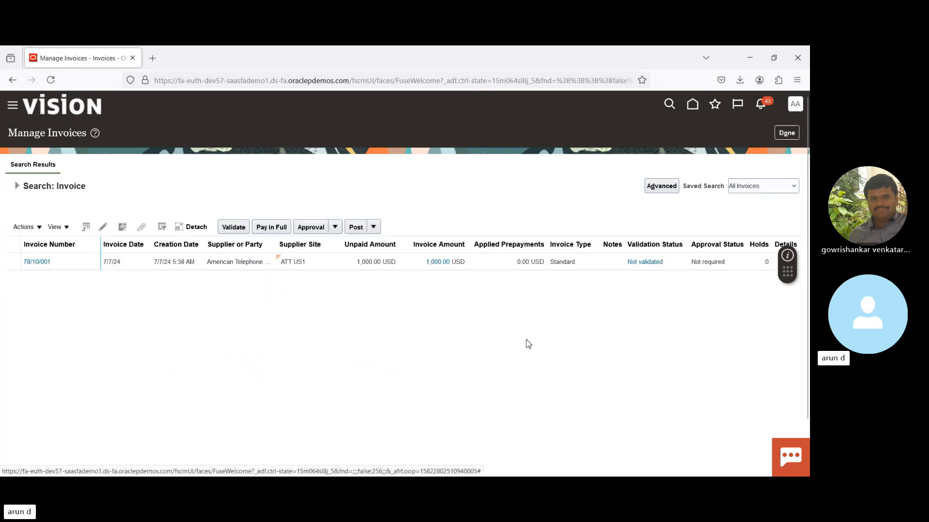
- Open invoice 78/10/001 in edit mode to review its header and lines, and close it without saving
{"action": "left_click", "coordinate": [336, 261]}
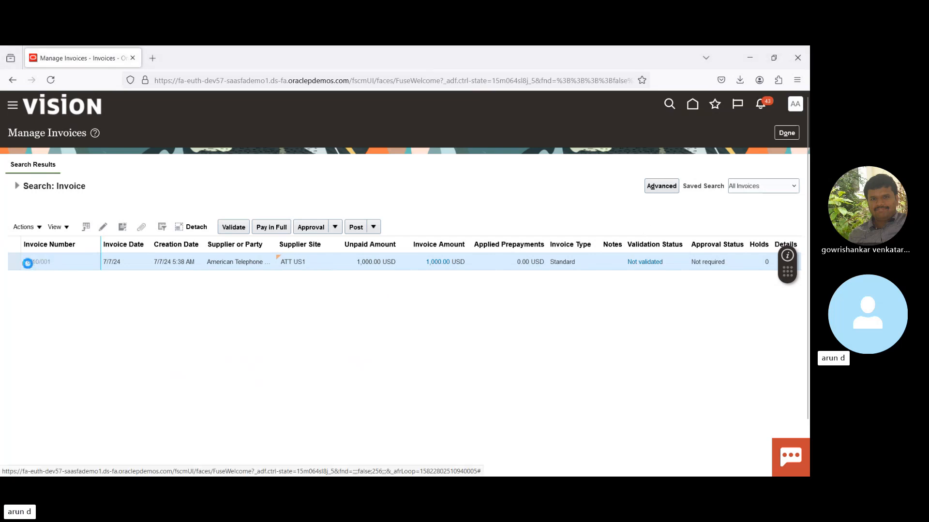
{"action": "left_click", "coordinate": [28, 262]}
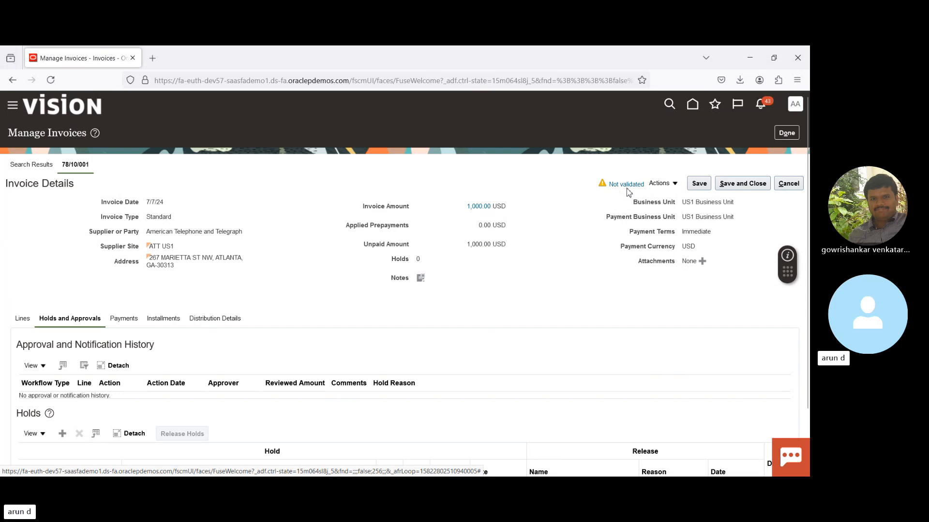
{"action": "left_click", "coordinate": [672, 186]}
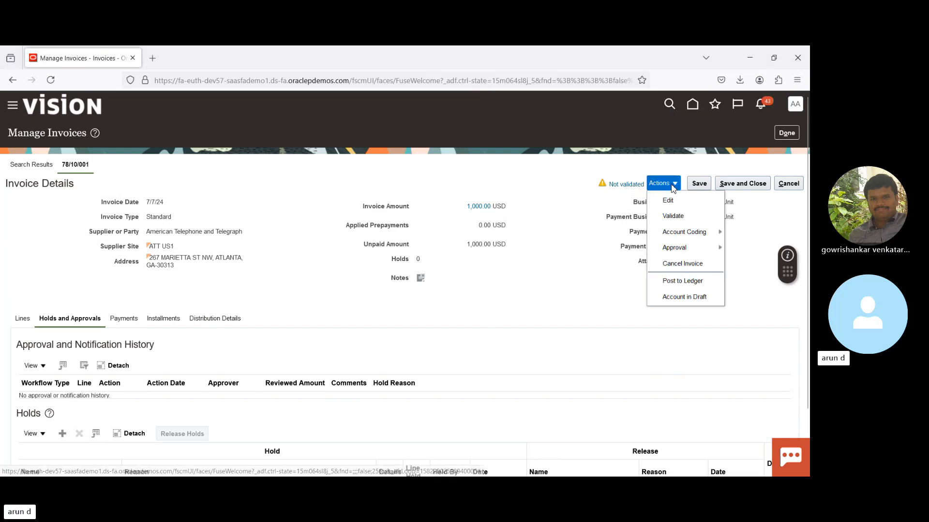
{"action": "left_click", "coordinate": [668, 200]}
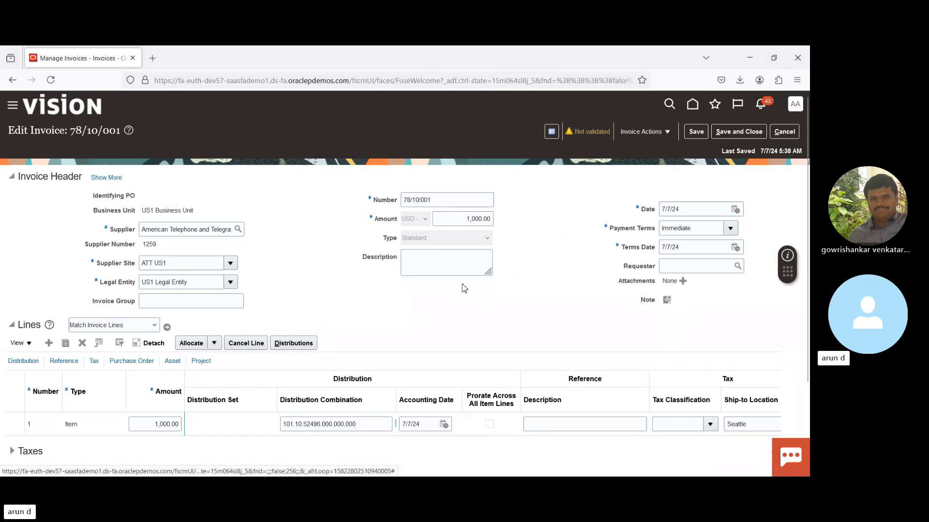
{"action": "left_click", "coordinate": [784, 132]}
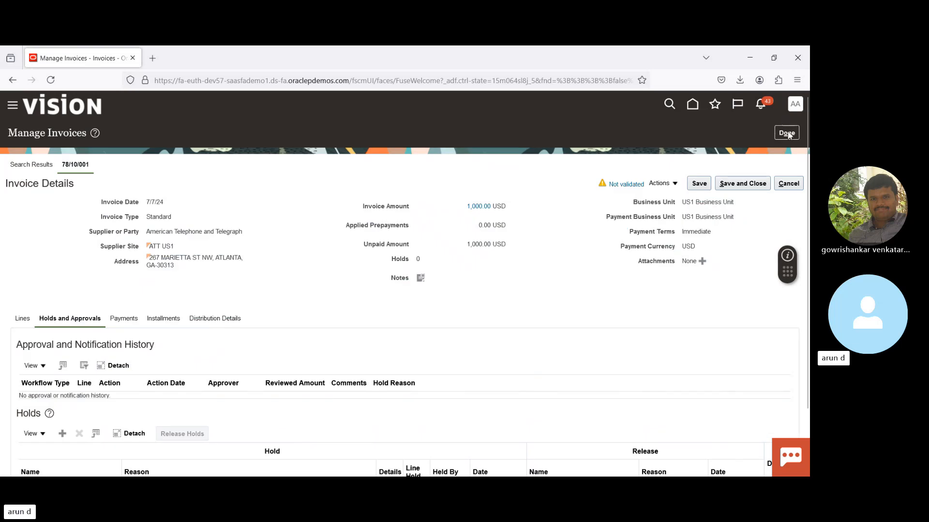
{"action": "left_click", "coordinate": [782, 186]}
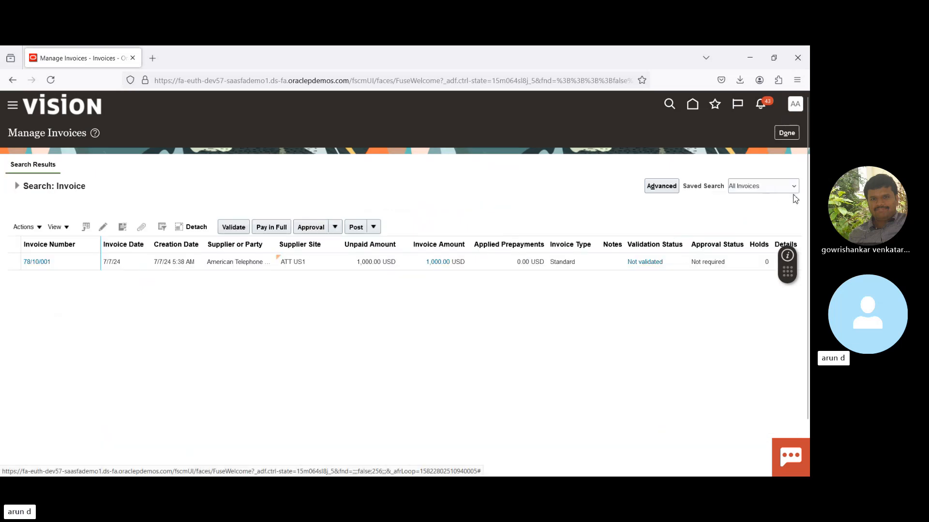
- Leave Manage Invoices, start Create Invoice from Spreadsheet and open the downloaded CreateQuickInvoices workbook in Excel
{"action": "left_click", "coordinate": [785, 133]}
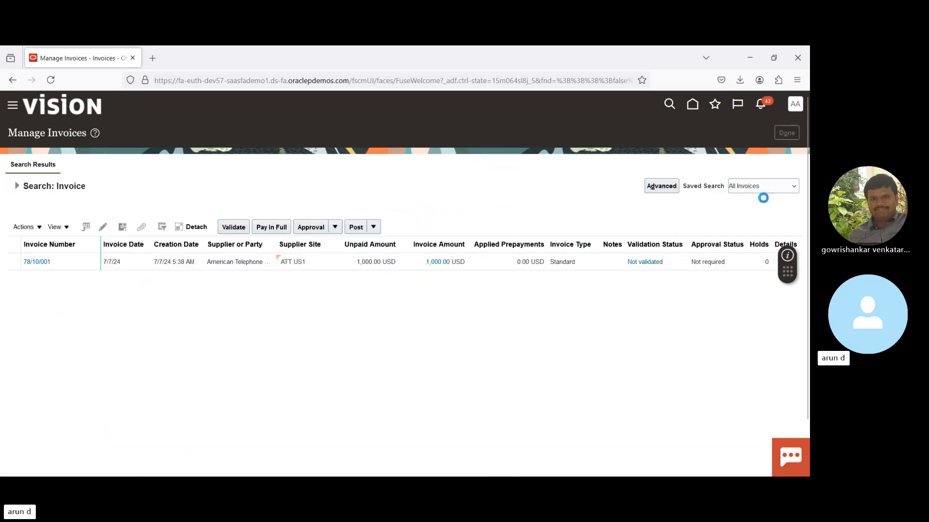
{"action": "left_click", "coordinate": [799, 211]}
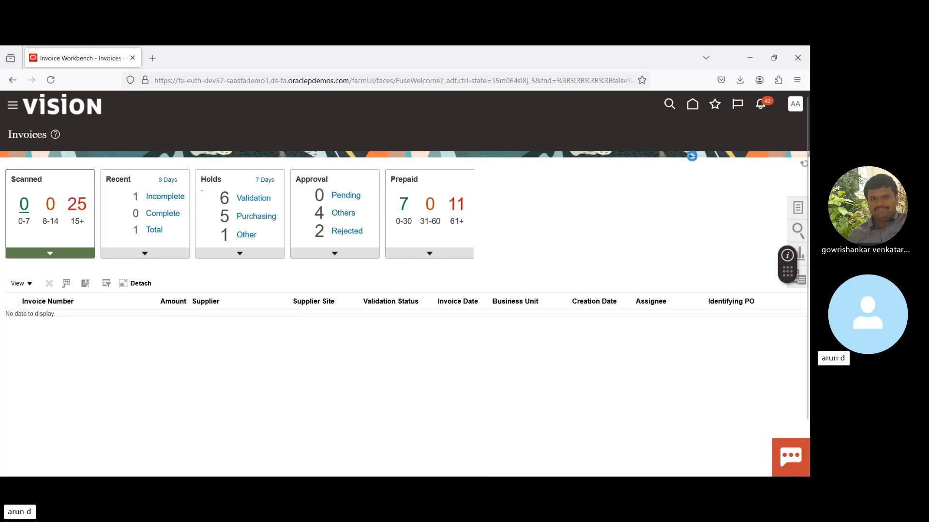
{"action": "left_click", "coordinate": [714, 153]}
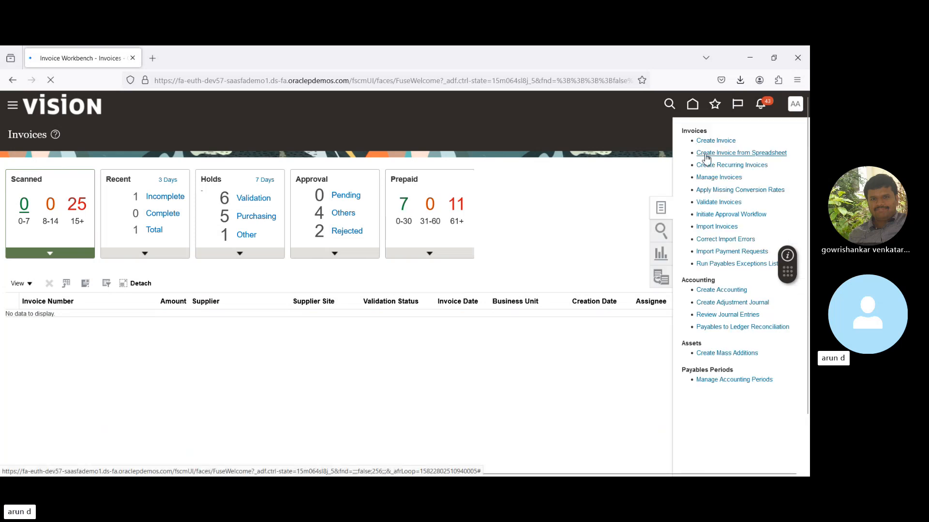
{"action": "left_click", "coordinate": [593, 107]}
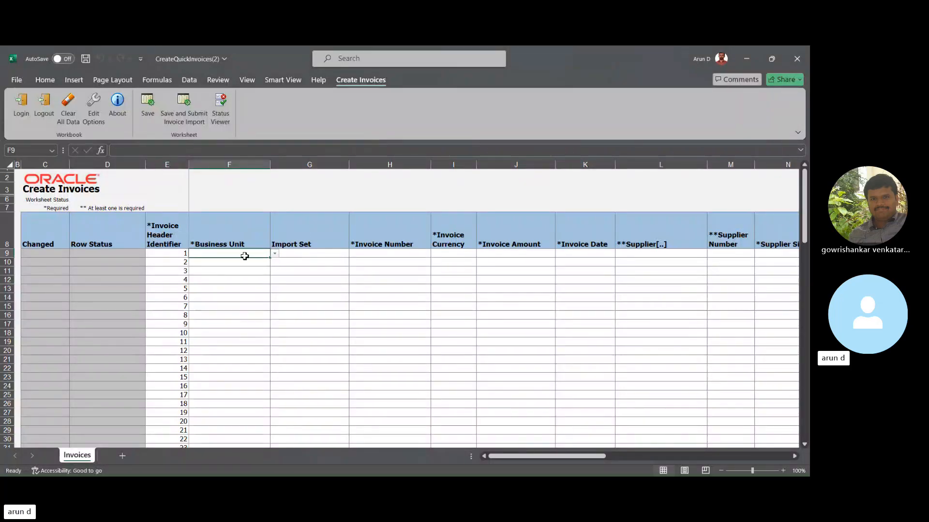
- In the first invoice row, set the business unit to US1 Business Unit and the invoice number to 0707/2024
{"action": "type", "text": "US"}
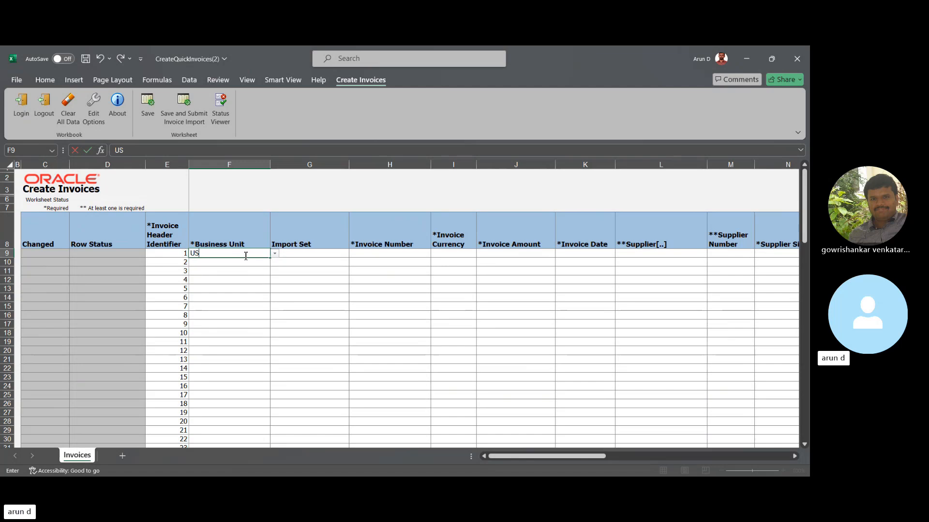
{"action": "key", "text": "Return"}
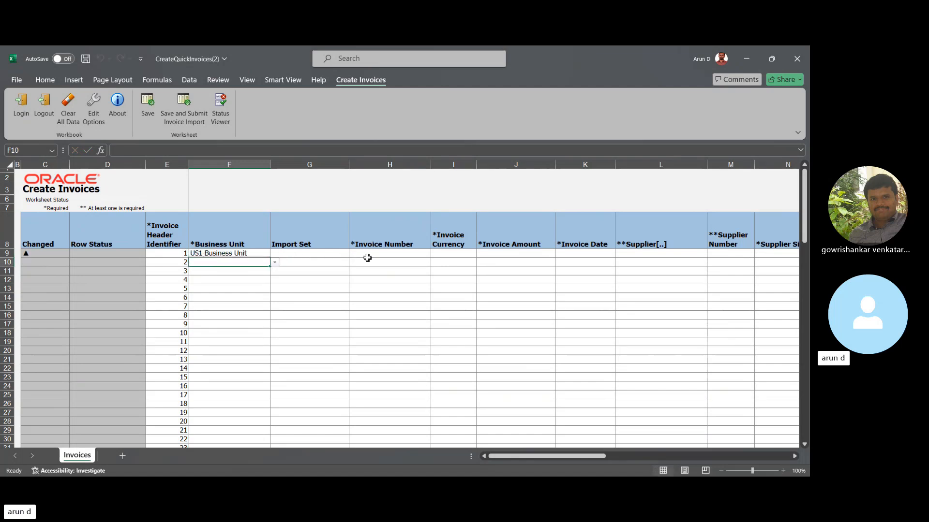
{"action": "left_click", "coordinate": [384, 256]}
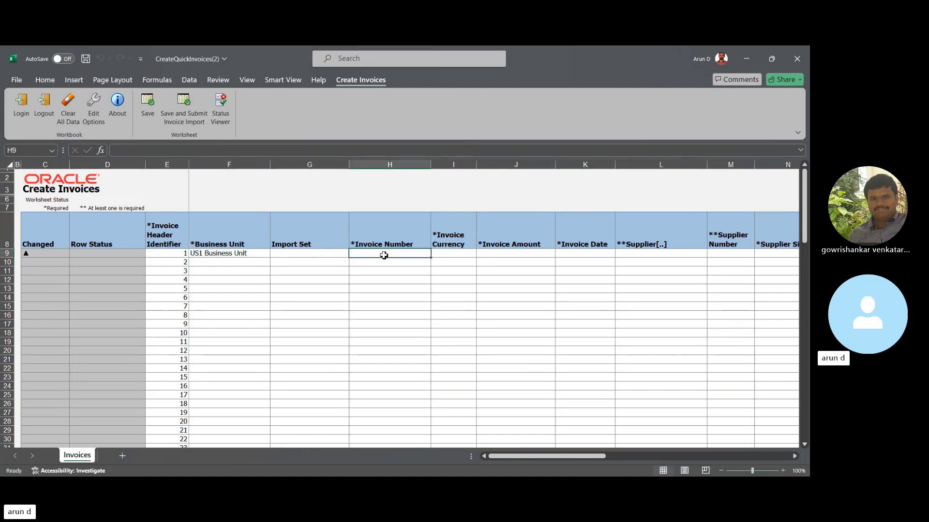
{"action": "type", "text": "07"}
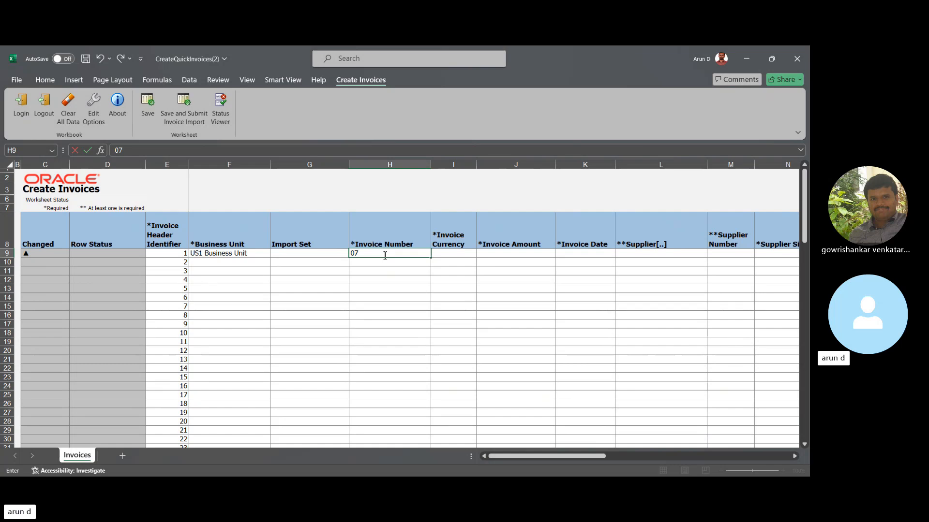
{"action": "type", "text": "07/2024"}
{"action": "key", "text": "Tab"}
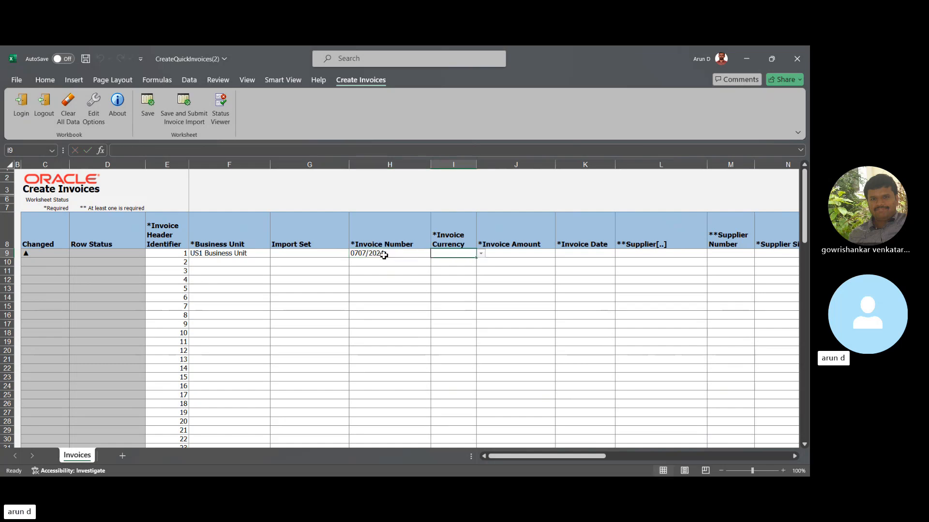
- Set the first invoice's currency to USD, its amount to 2,000.00 and its invoice date to 07-07-2024
{"action": "type", "text": "USD"}
{"action": "key", "text": "Tab"}
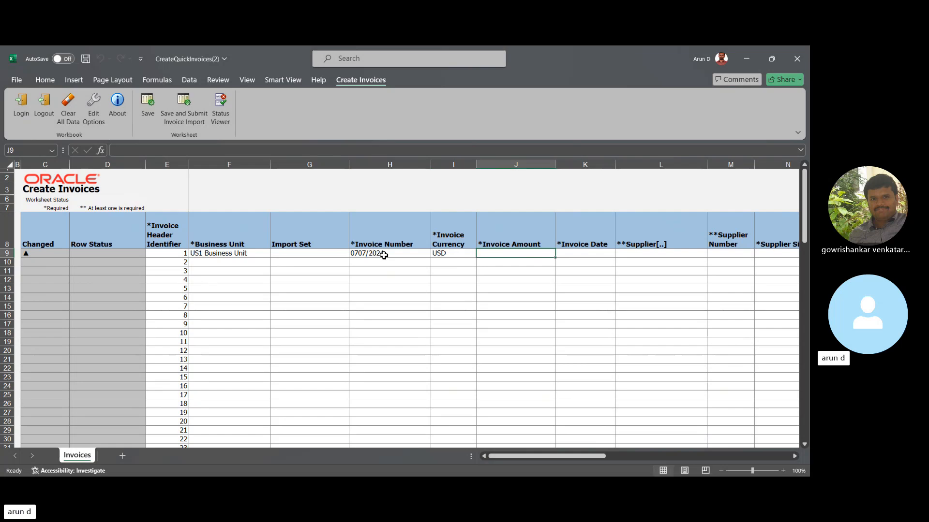
{"action": "type", "text": "2000"}
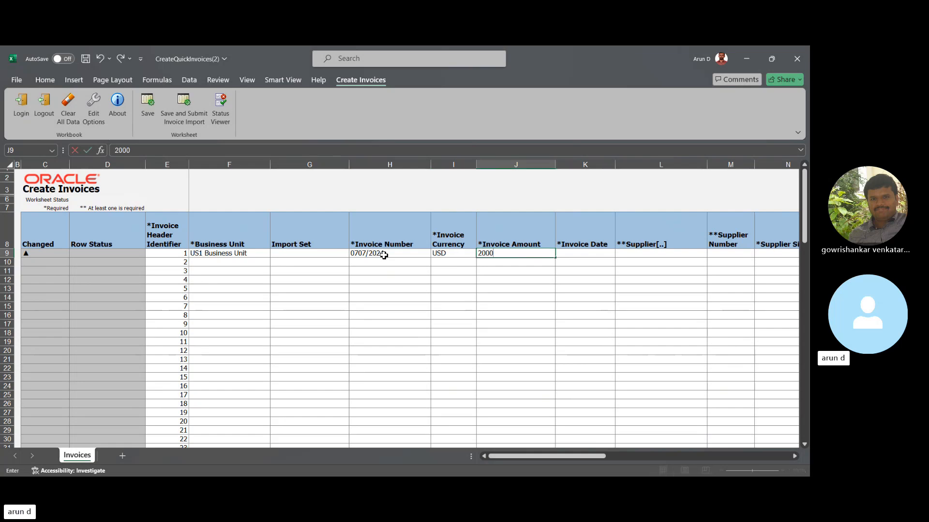
{"action": "key", "text": "Tab"}
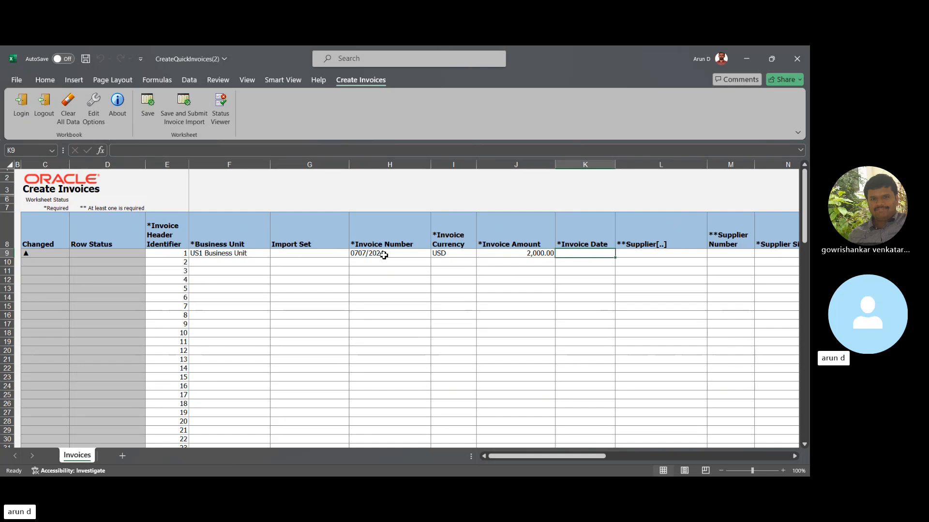
{"action": "type", "text": "07"}
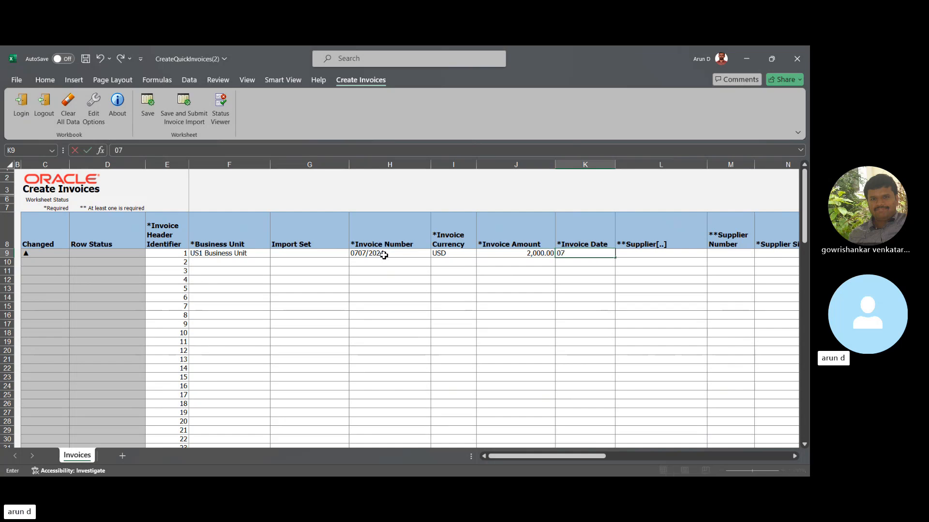
{"action": "type", "text": "-Jul-2024"}
{"action": "key", "text": "Tab"}
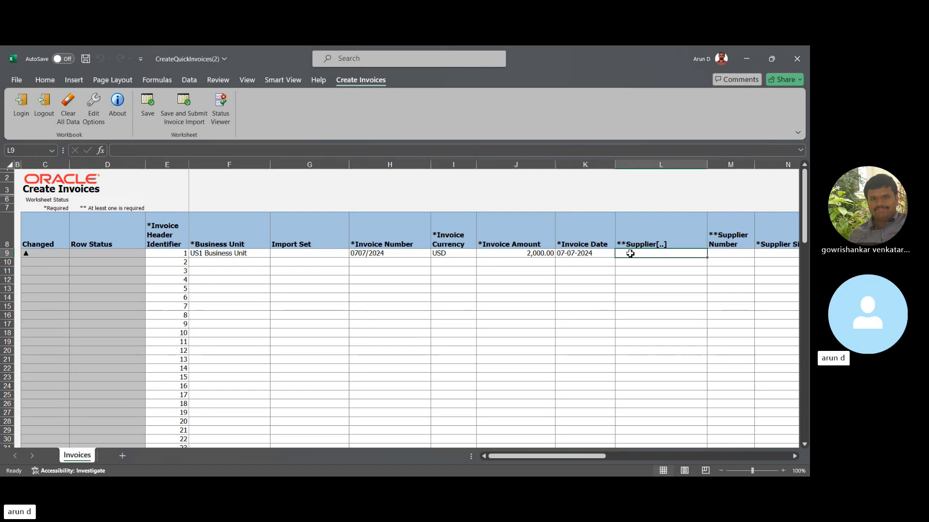
- Search for suppliers starting with A and select American Telephone and Telegraph as the first invoice's supplier
{"action": "double_click", "coordinate": [631, 253]}
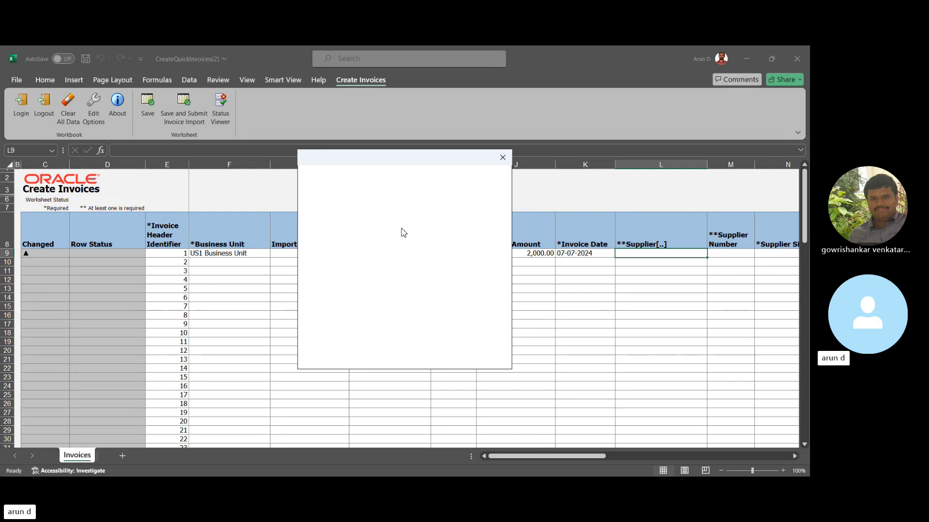
{"action": "left_click", "coordinate": [476, 226]}
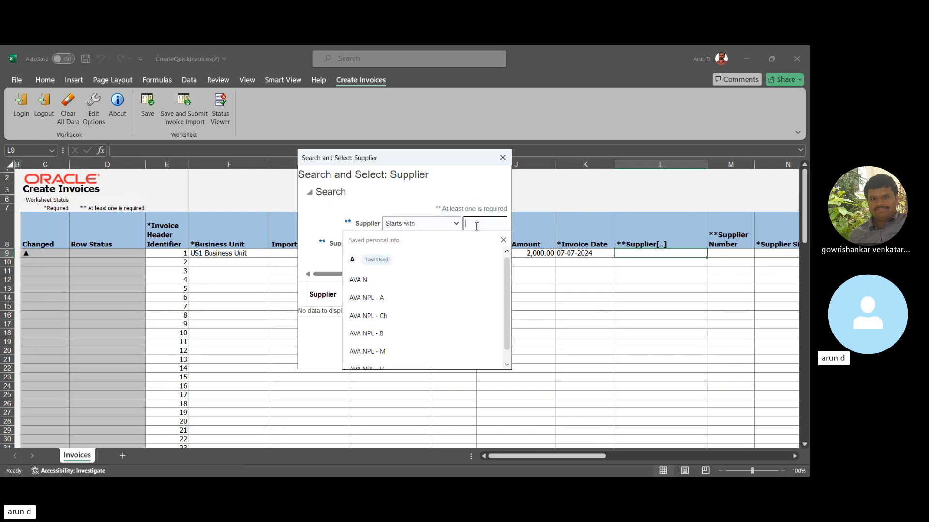
{"action": "key", "text": "Return"}
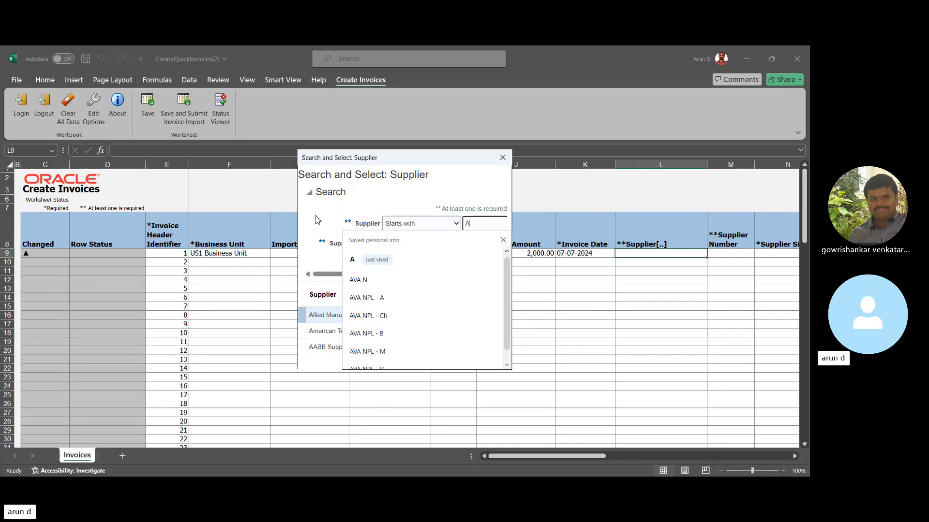
{"action": "left_click", "coordinate": [318, 333]}
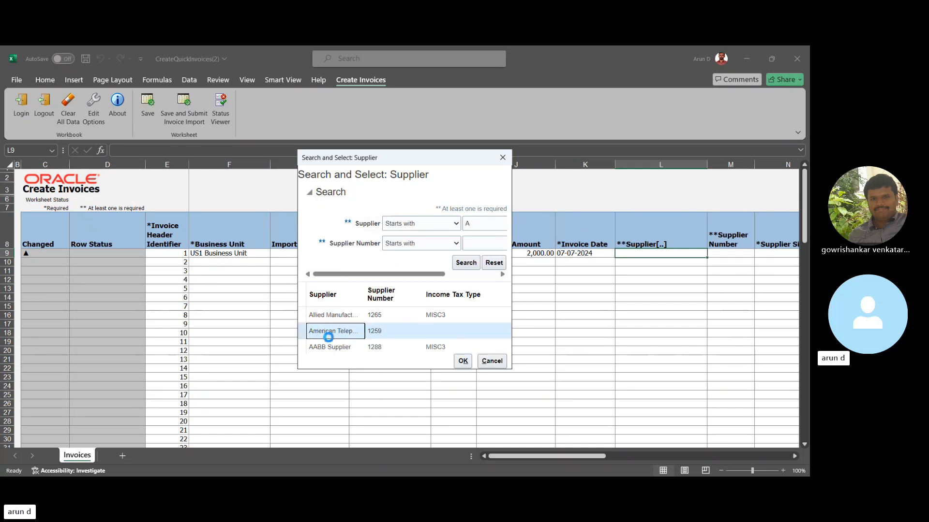
{"action": "left_click", "coordinate": [463, 361]}
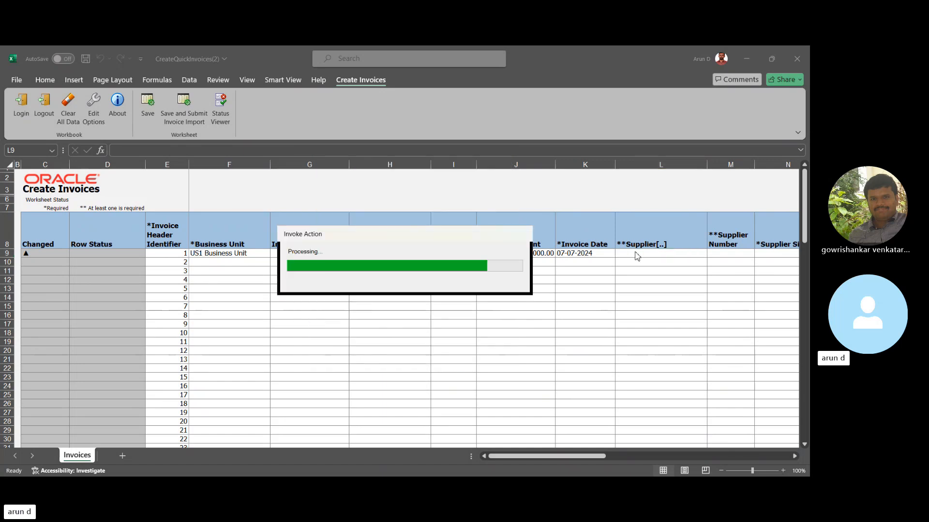
- Select ATT US1 as the supplier site for the first invoice row
{"action": "left_click", "coordinate": [771, 256]}
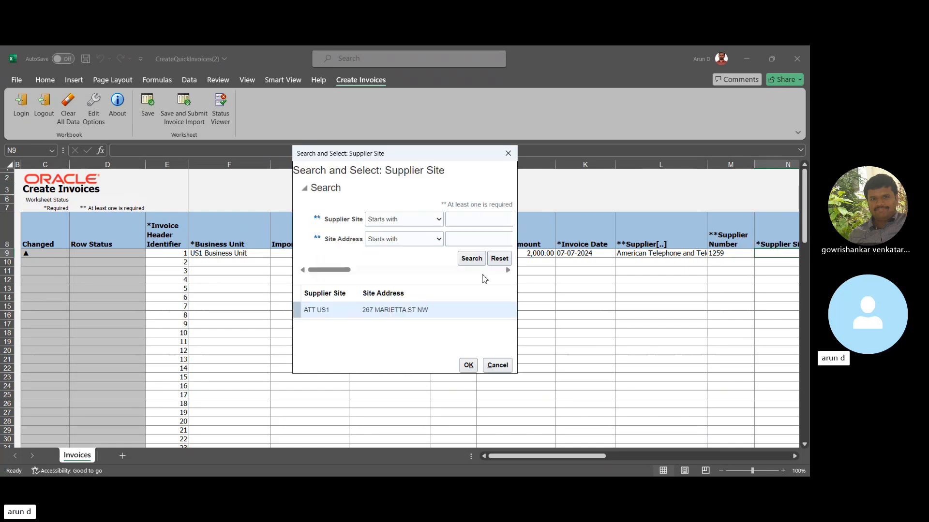
{"action": "left_click", "coordinate": [358, 314]}
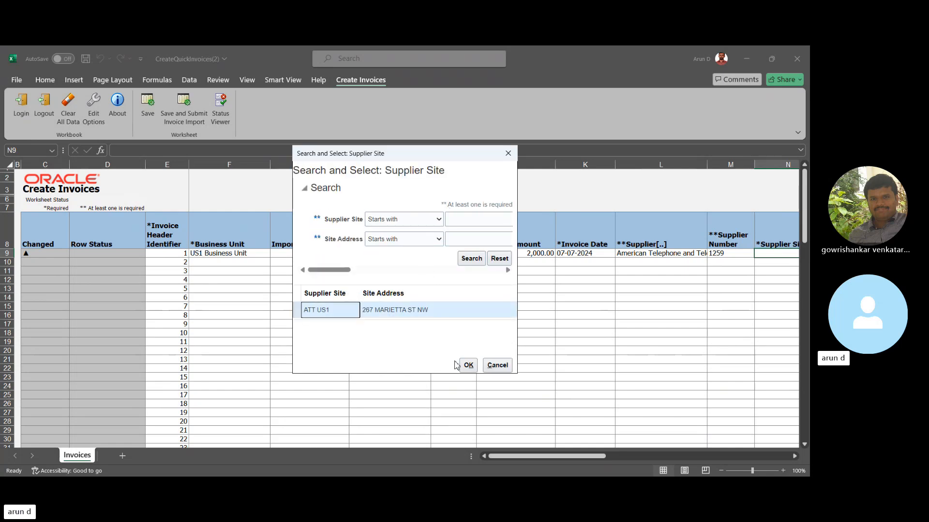
{"action": "left_click", "coordinate": [470, 366]}
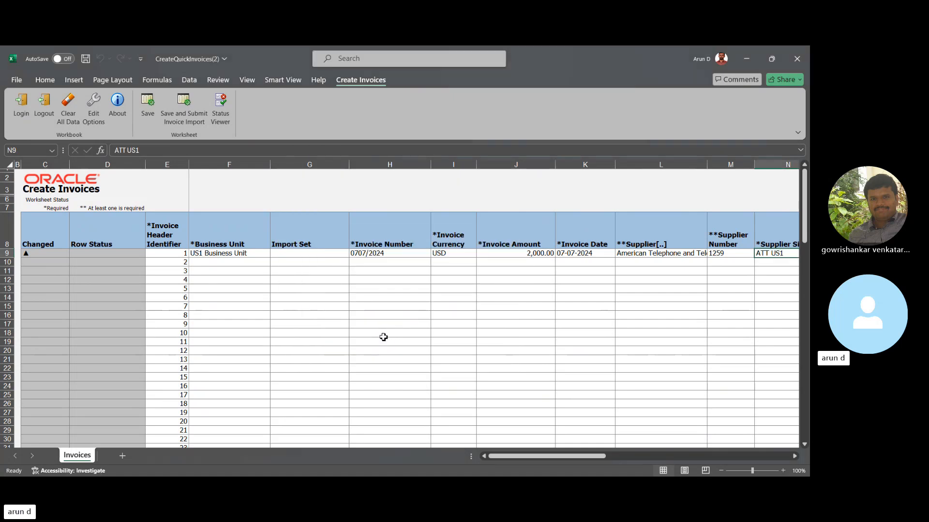
- Set the first invoice row's payment currency to USD
{"action": "left_click_drag", "start_coordinate": [506, 458], "coordinate": [616, 458]}
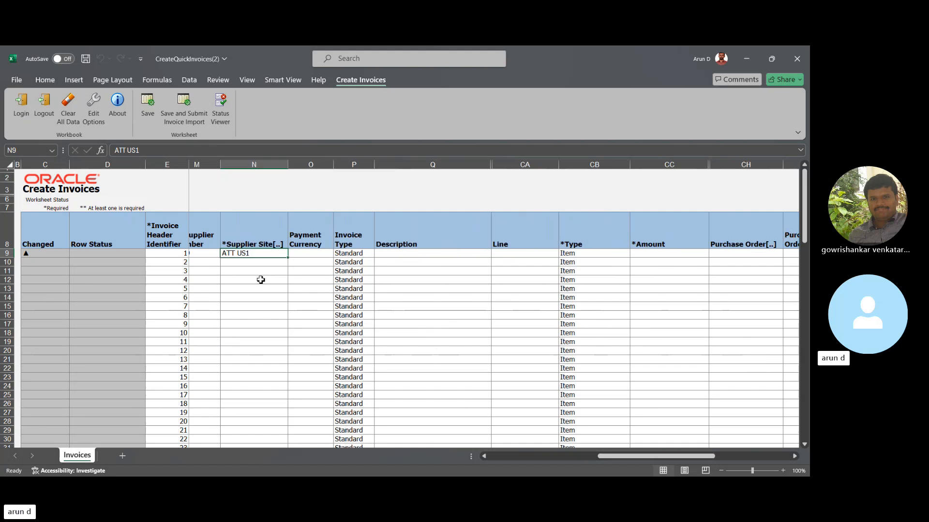
{"action": "left_click", "coordinate": [308, 254]}
{"action": "type", "text": "US"}
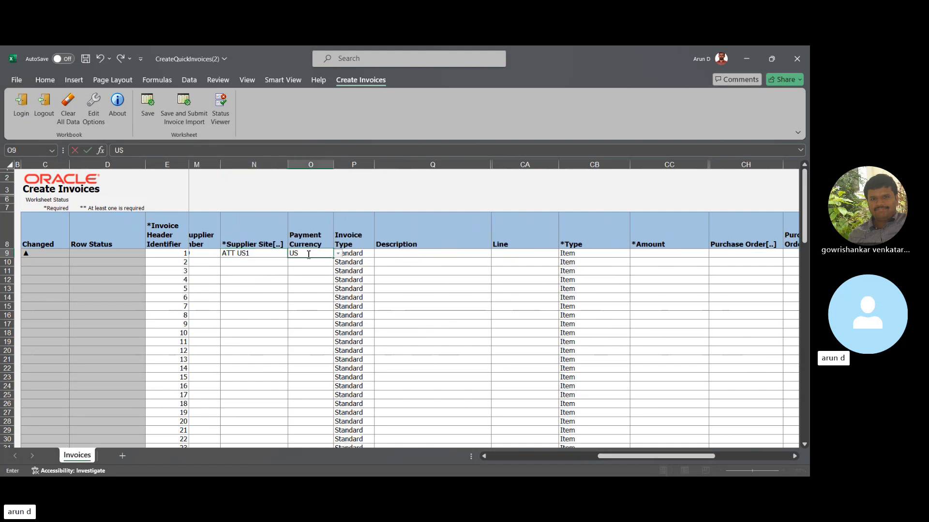
{"action": "type", "text": "D"}
{"action": "key", "text": "Return"}
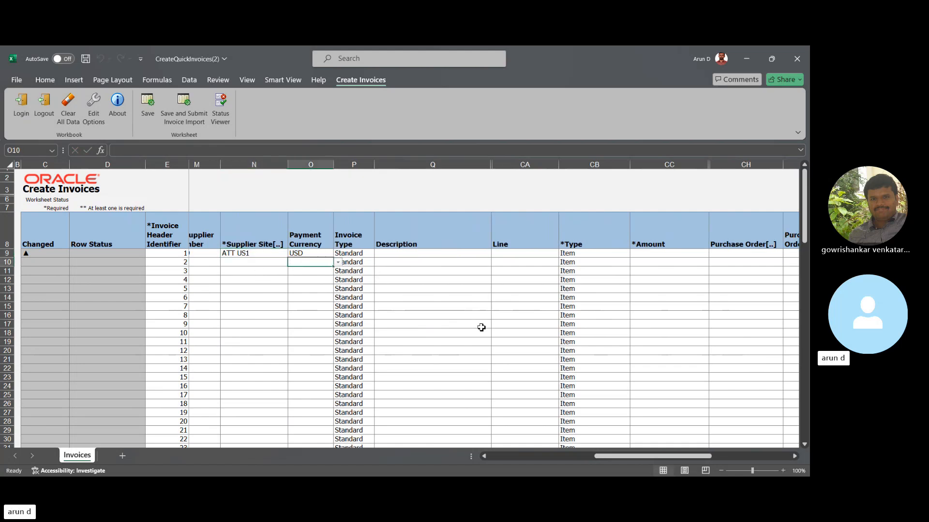
- In the first invoice row, set the line number to 1 and the line amount to 1,000.00
{"action": "left_click", "coordinate": [519, 254]}
{"action": "type", "text": "1"}
{"action": "key", "text": "Tab"}
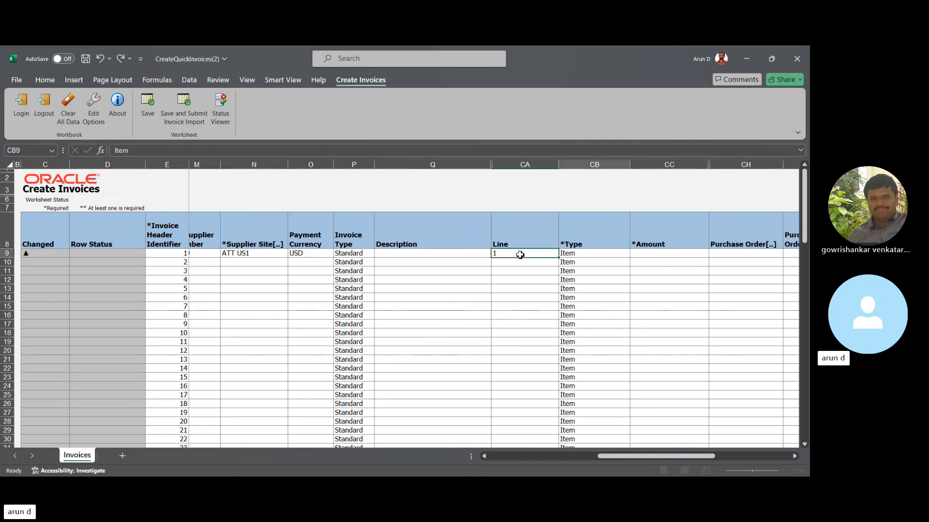
{"action": "key", "text": "Tab"}
{"action": "type", "text": "1,00"}
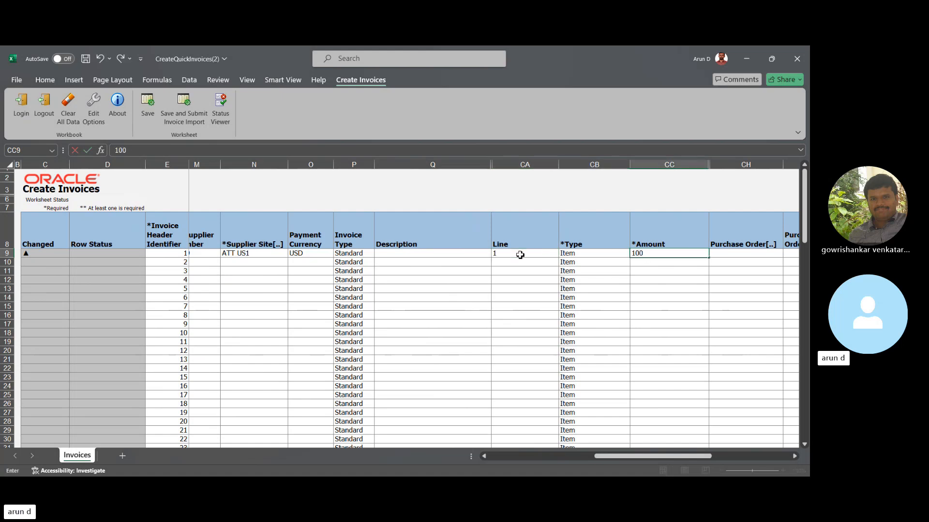
{"action": "type", "text": "0"}
{"action": "key", "text": "Tab"}
{"action": "key", "text": "Tab"}
{"action": "key", "text": "Tab"}
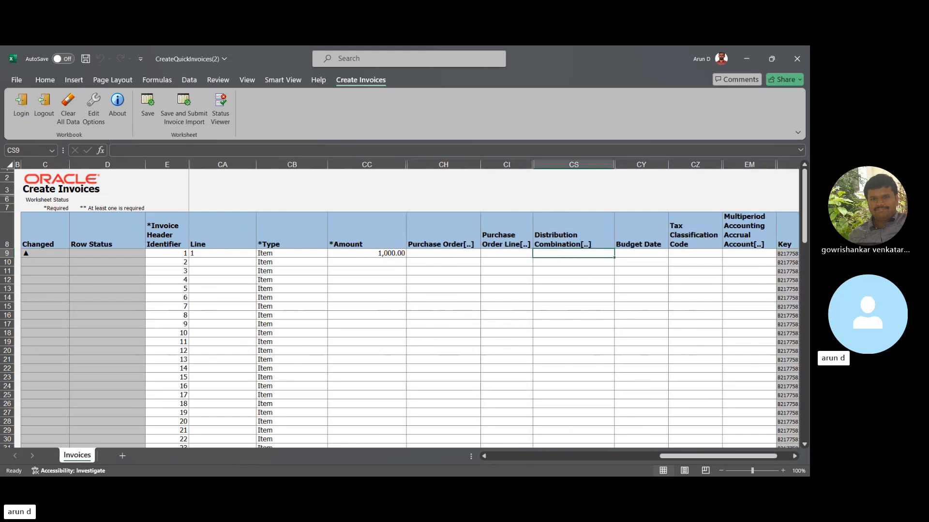
- Copy the distribution combination 101.10.52496.000.000.000 from the other open window into the first invoice row
{"action": "key", "text": "alt+Tab"}
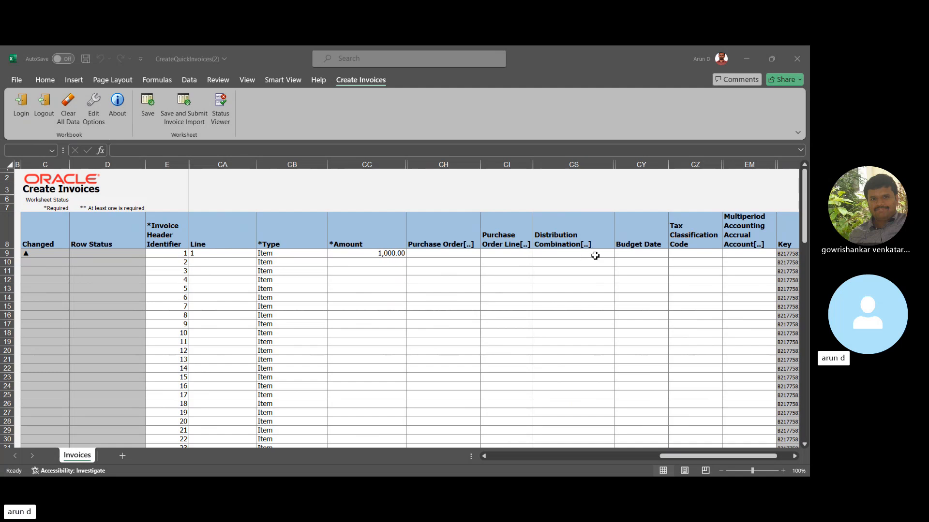
{"action": "key", "text": "ctrl+c"}
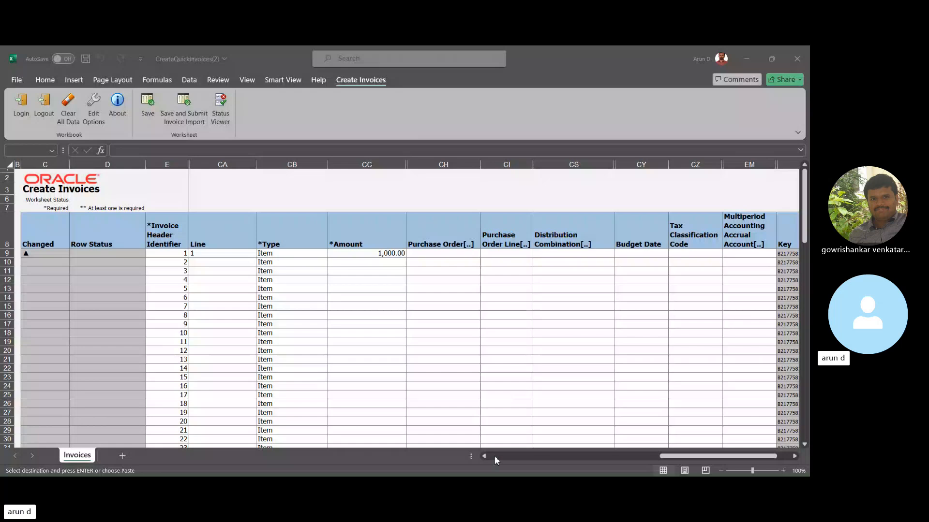
{"action": "key", "text": "alt+Tab"}
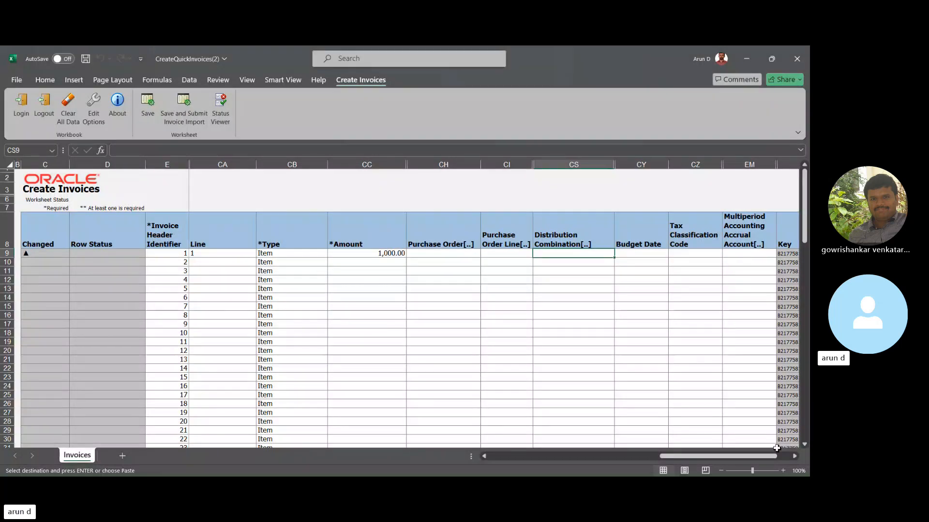
{"action": "key", "text": "ctrl+v"}
{"action": "left_click", "coordinate": [586, 262]}
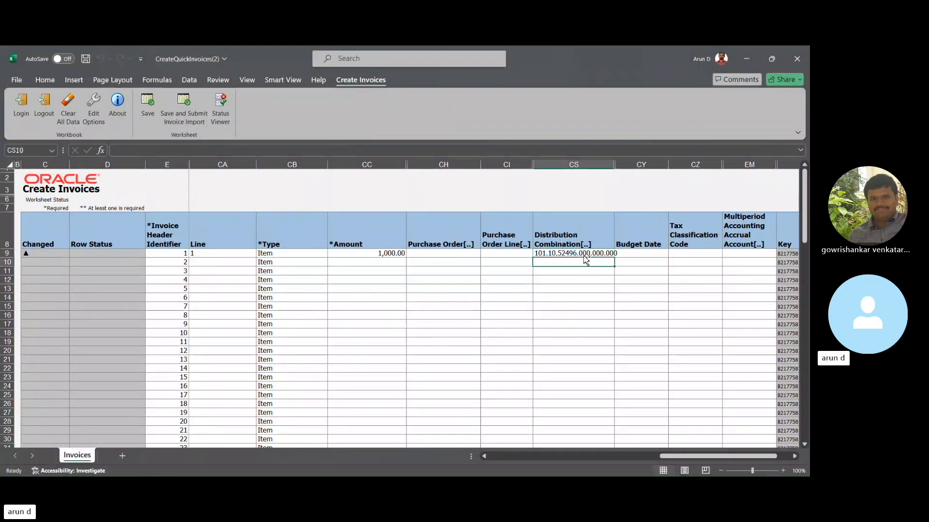
- Copy the first row's distribution combination into the second row
{"action": "left_click", "coordinate": [584, 255]}
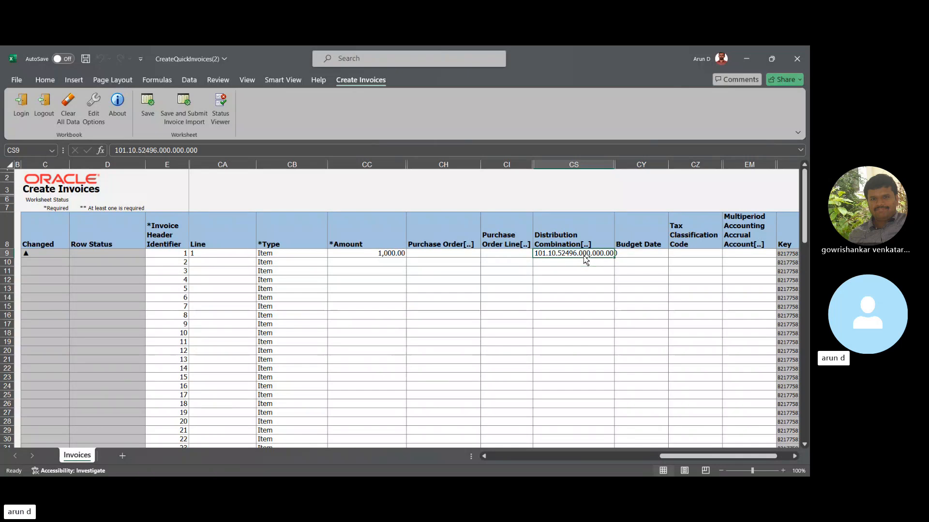
{"action": "key", "text": "ctrl+c"}
{"action": "left_click", "coordinate": [584, 260]}
{"action": "key", "text": "Return"}
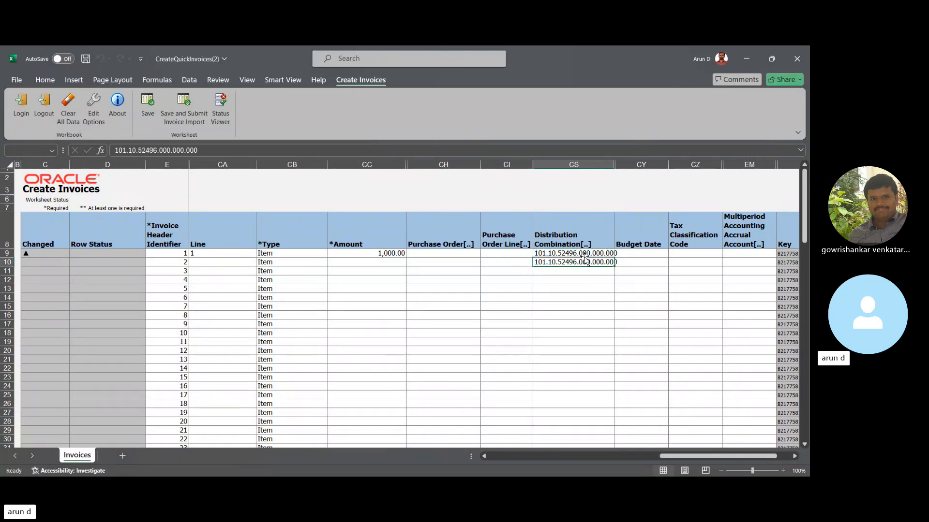
- Set the second row's line amount to 1000
{"action": "key", "text": "Left"}
{"action": "key", "text": "Left"}
{"action": "key", "text": "Left"}
{"action": "type", "text": "1000"}
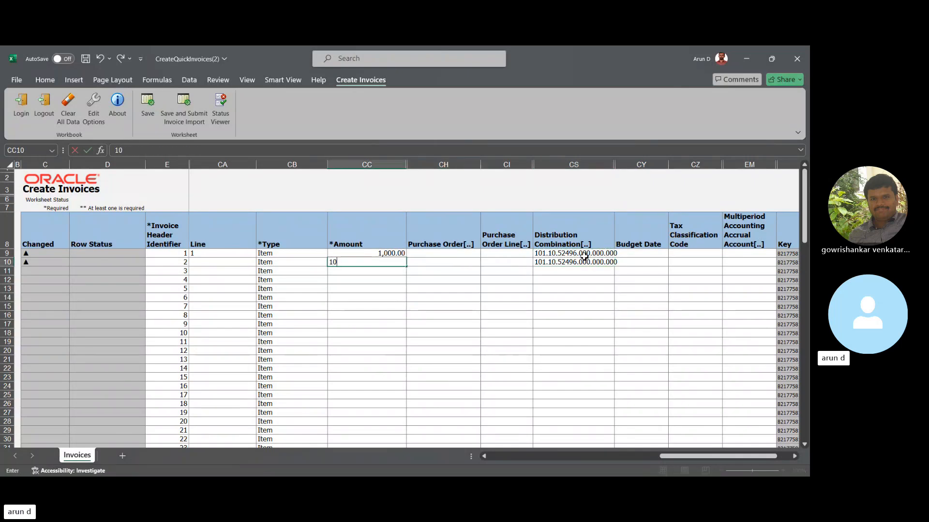
{"action": "key", "text": "Tab"}
- Set the second row's line number to 2
{"action": "key", "text": "Left"}
{"action": "key", "text": "Left"}
{"action": "key", "text": "Left"}
{"action": "key", "text": "Left"}
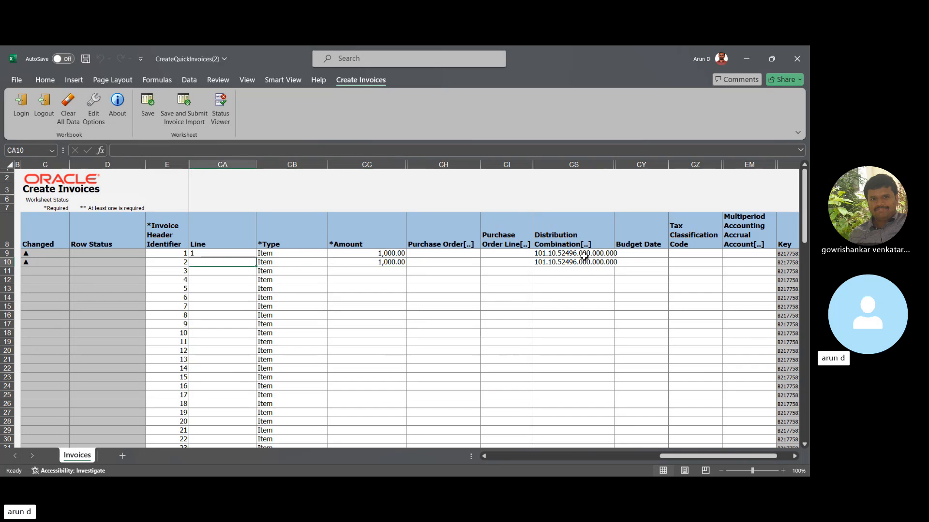
{"action": "key", "text": "Right"}
{"action": "key", "text": "Right"}
{"action": "type", "text": "2"}
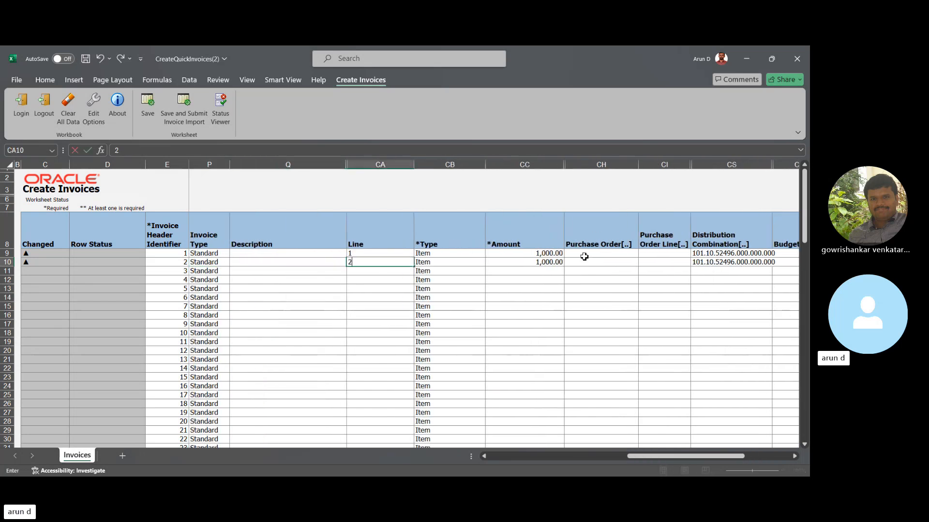
{"action": "key", "text": "Tab"}
{"action": "key", "text": "Right"}
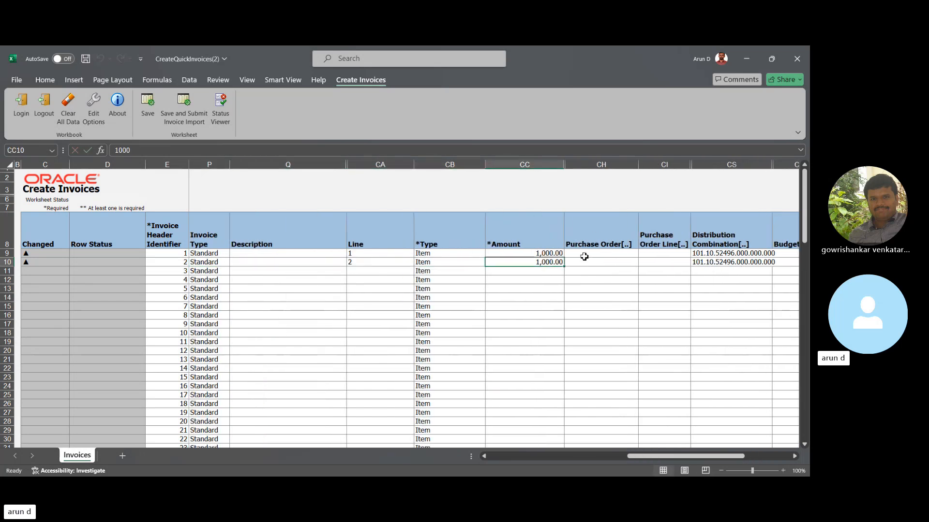
- Review the second row's line and header fields against the first invoice row, back to the invoice header identifier
{"action": "left_click", "coordinate": [585, 260]}
{"action": "key", "text": "Left"}
{"action": "key", "text": "Right"}
{"action": "key", "text": "Right"}
{"action": "key", "text": "Right"}
{"action": "key", "text": "Left"}
{"action": "key", "text": "Left"}
{"action": "key", "text": "Left"}
{"action": "key", "text": "Left"}
{"action": "key", "text": "Left"}
{"action": "key", "text": "Left"}
{"action": "key", "text": "Left"}
{"action": "key", "text": "Left"}
{"action": "key", "text": "Left"}
{"action": "key", "text": "Left"}
{"action": "key", "text": "Left"}
{"action": "key", "text": "Left"}
{"action": "key", "text": "Left"}
{"action": "key", "text": "Left"}
{"action": "key", "text": "Left"}
{"action": "key", "text": "Left"}
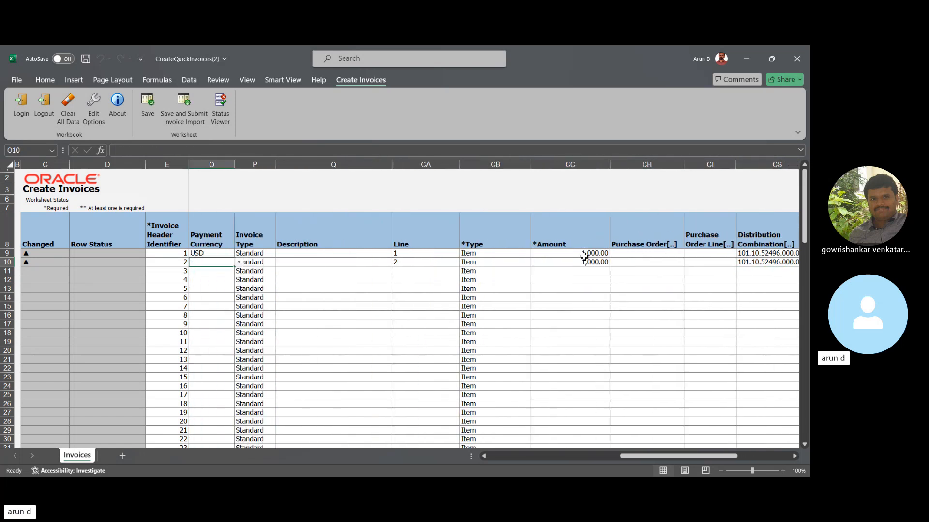
{"action": "key", "text": "Left"}
{"action": "key", "text": "Left"}
{"action": "key", "text": "Left"}
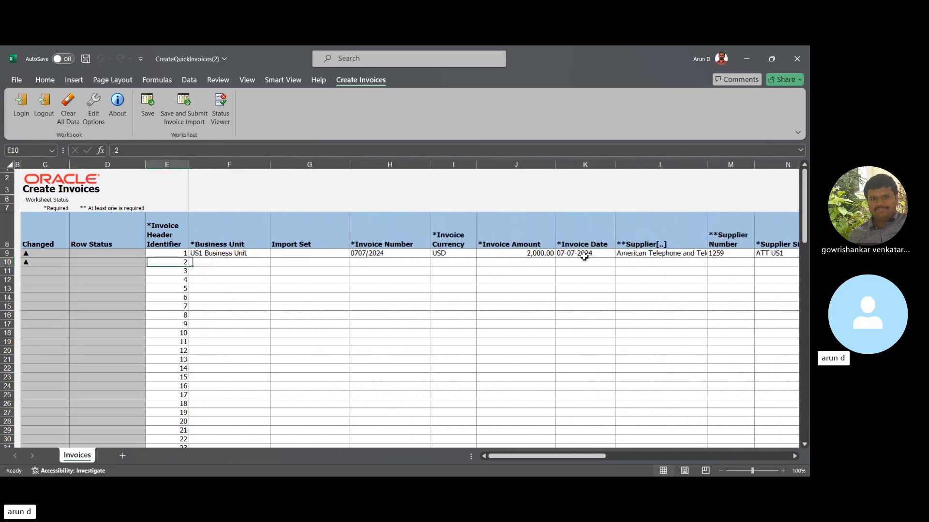
{"action": "key", "text": "Right"}
{"action": "key", "text": "Right"}
{"action": "key", "text": "Left"}
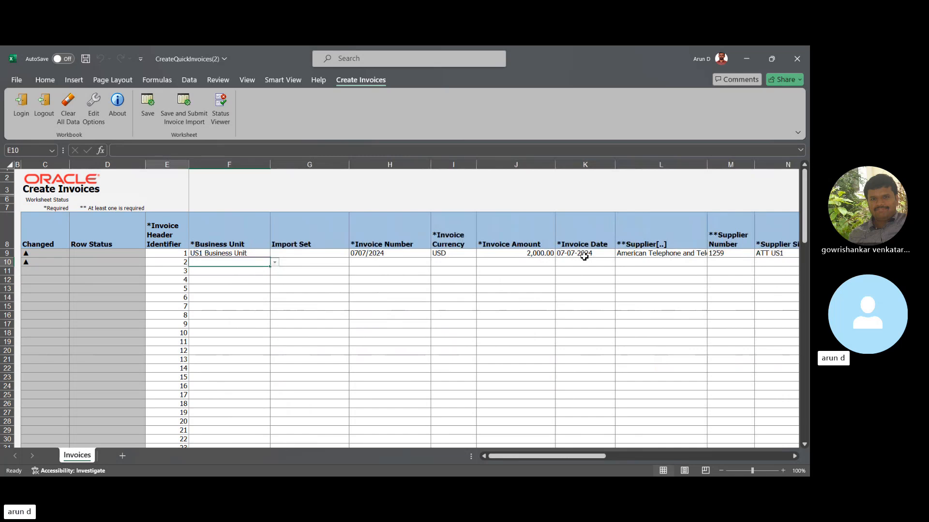
{"action": "key", "text": "Up"}
{"action": "key", "text": "Up"}
{"action": "key", "text": "Down"}
{"action": "key", "text": "Down"}
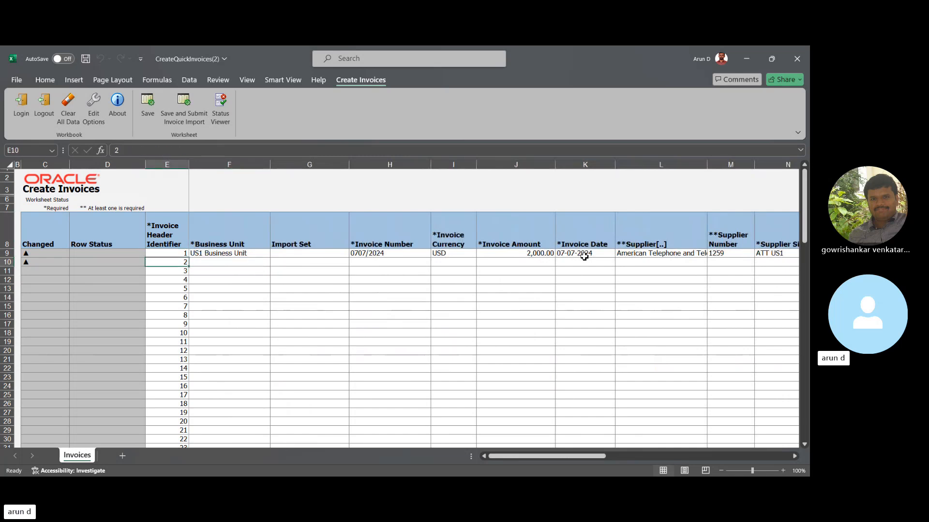
{"action": "key", "text": "Right"}
{"action": "key", "text": "Right"}
{"action": "key", "text": "Right"}
{"action": "key", "text": "Right"}
{"action": "key", "text": "Right"}
{"action": "key", "text": "Left"}
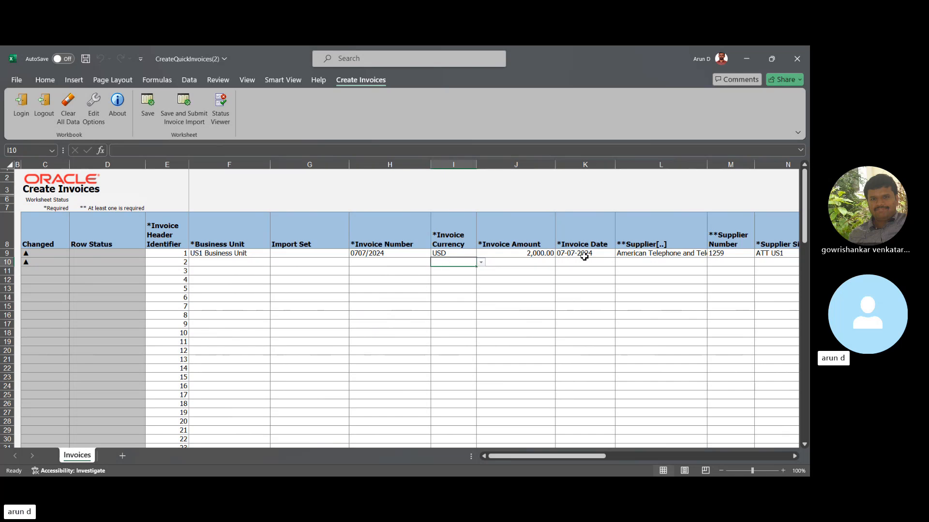
{"action": "key", "text": "Left"}
{"action": "key", "text": "Left"}
{"action": "key", "text": "Left"}
{"action": "key", "text": "Left"}
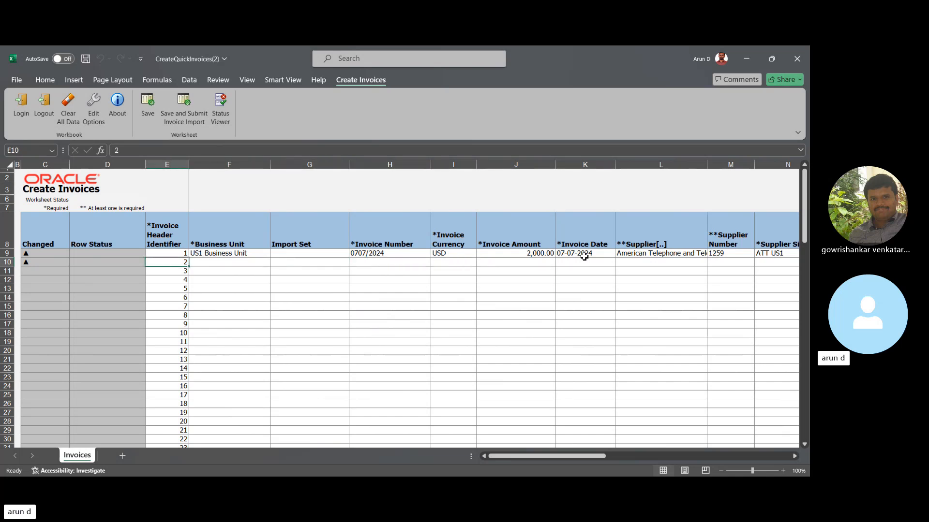
- Set the second row's invoice header identifier to 1 so it belongs to the first invoice
{"action": "key", "text": "Right"}
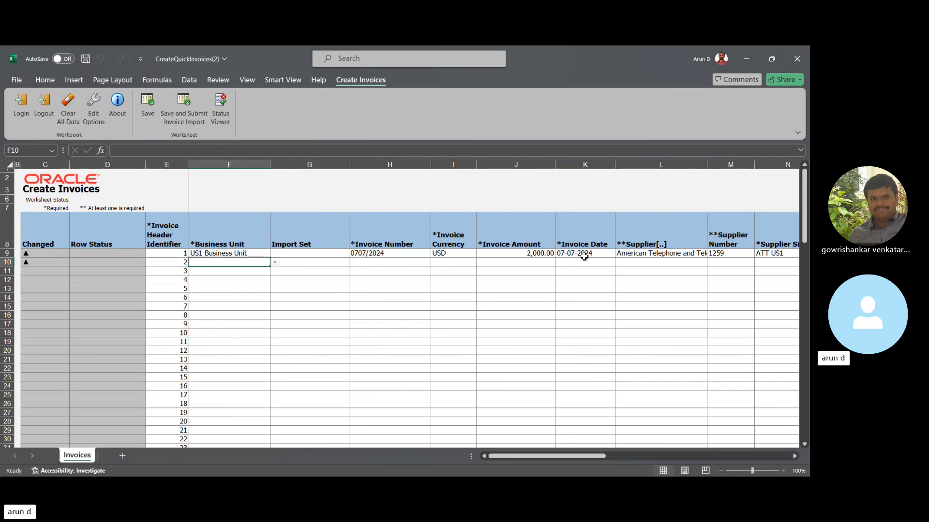
{"action": "key", "text": "Right"}
{"action": "key", "text": "Right"}
{"action": "key", "text": "Right"}
{"action": "key", "text": "Left"}
{"action": "key", "text": "Left"}
{"action": "key", "text": "Left"}
{"action": "key", "text": "Left"}
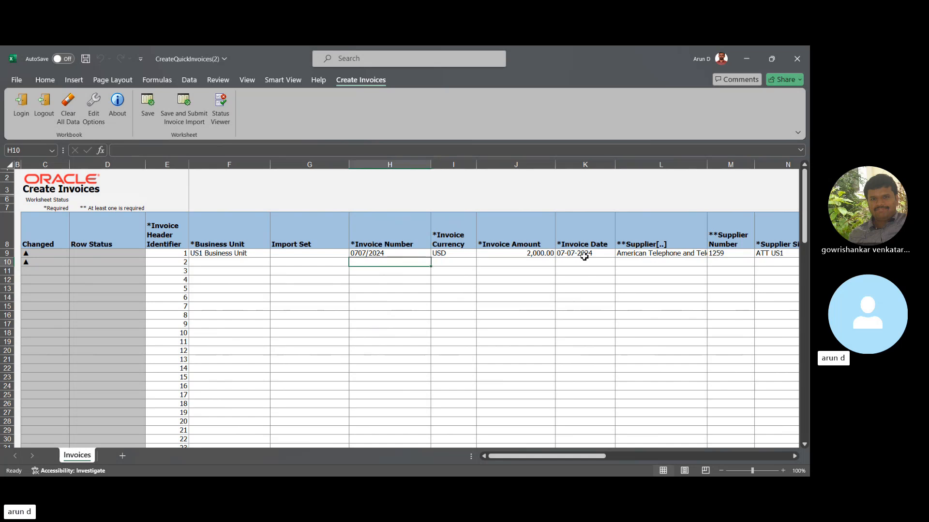
{"action": "type", "text": "1"}
{"action": "key", "text": "Tab"}
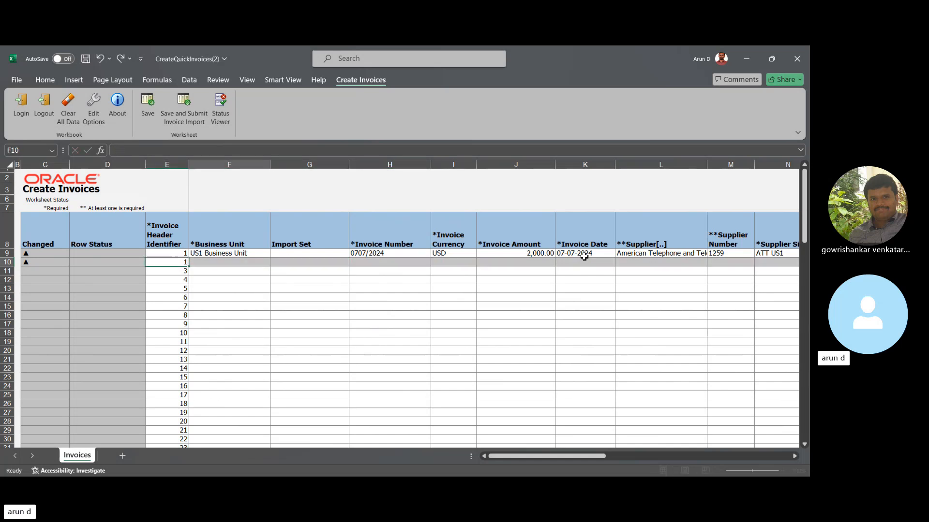
- Check the second row's header fields, line number, type and amount across the worksheet
{"action": "key", "text": "Right"}
{"action": "key", "text": "Right"}
{"action": "key", "text": "Right"}
{"action": "key", "text": "Right"}
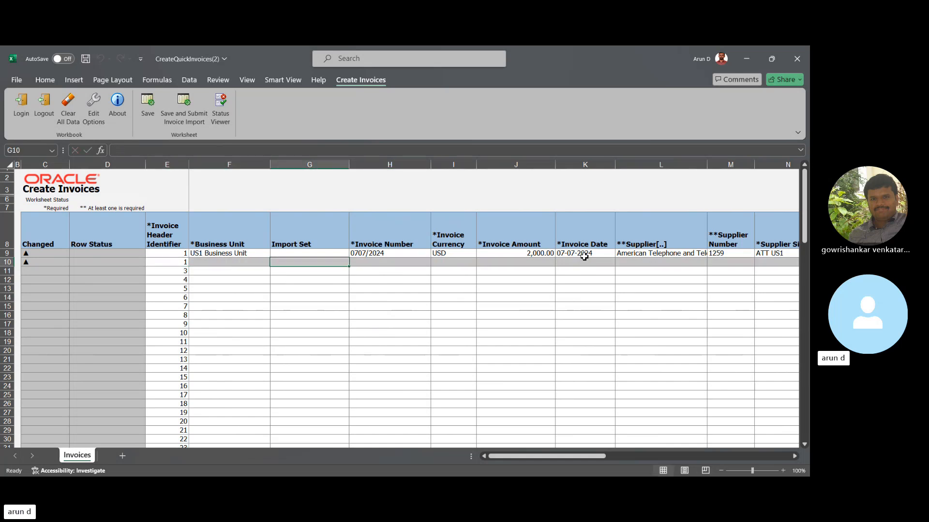
{"action": "key", "text": "Right"}
{"action": "key", "text": "Right"}
{"action": "key", "text": "Right"}
{"action": "key", "text": "Right"}
{"action": "key", "text": "Right"}
{"action": "key", "text": "Right"}
{"action": "key", "text": "Right"}
{"action": "key", "text": "Right"}
{"action": "key", "text": "Right"}
{"action": "key", "text": "Right"}
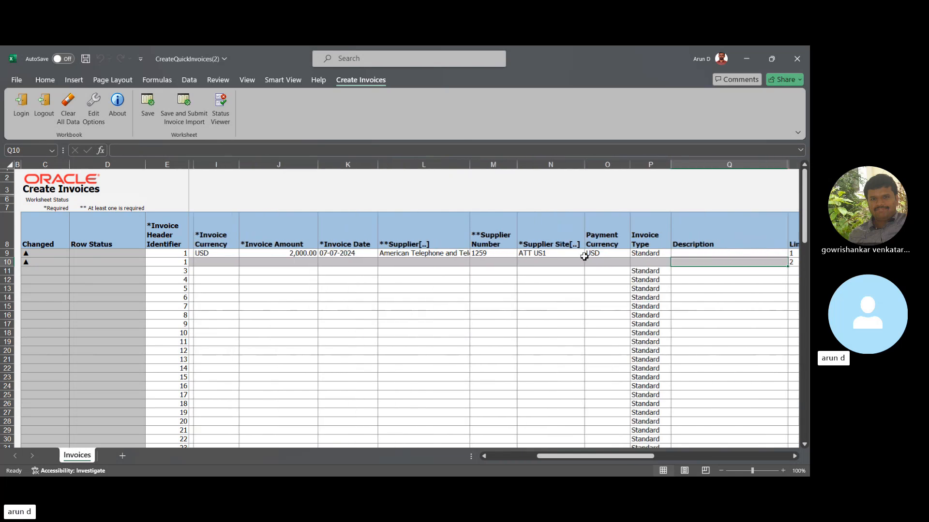
{"action": "key", "text": "Right"}
{"action": "key", "text": "Right"}
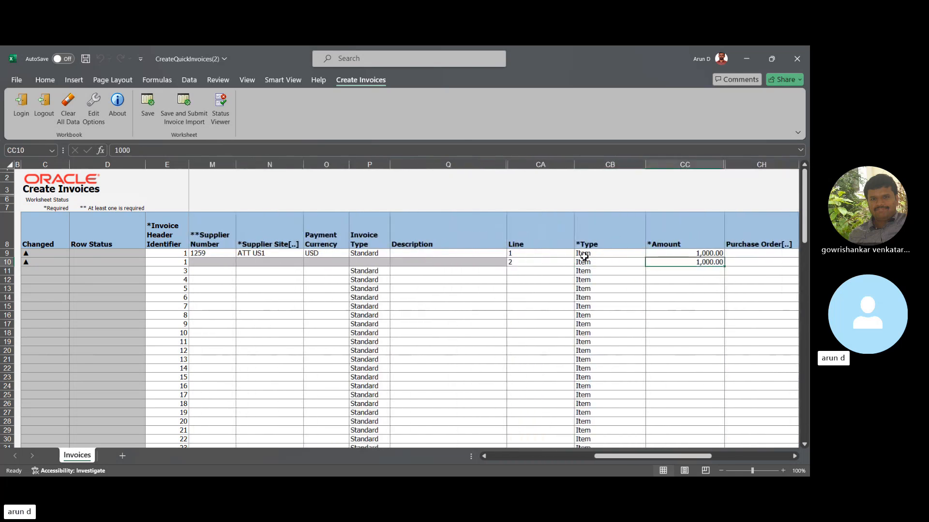
{"action": "key", "text": "Left"}
{"action": "key", "text": "Left"}
{"action": "key", "text": "Left"}
{"action": "key", "text": "Left"}
{"action": "key", "text": "Left"}
{"action": "key", "text": "Left"}
{"action": "key", "text": "Left"}
{"action": "key", "text": "Left"}
{"action": "key", "text": "Left"}
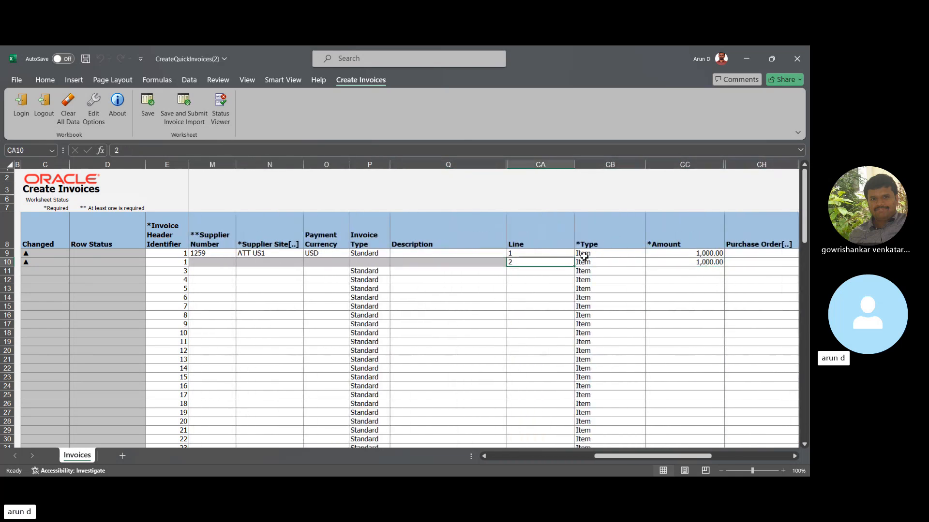
{"action": "key", "text": "Left"}
{"action": "key", "text": "Left"}
{"action": "key", "text": "Left"}
{"action": "key", "text": "Left"}
{"action": "key", "text": "Left"}
{"action": "key", "text": "Left"}
{"action": "key", "text": "Left"}
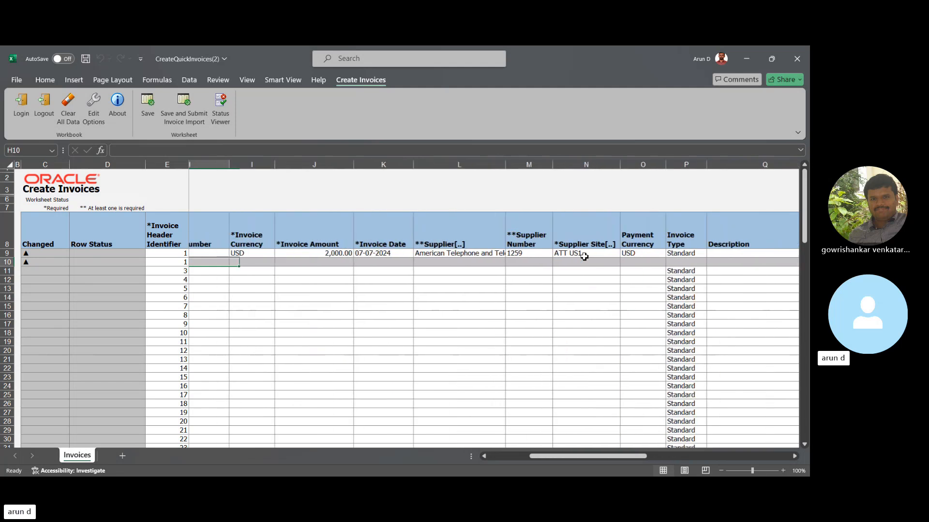
- Save the worksheet and submit the invoice import, keeping the option to continue uploading subsequent rows on failure
{"action": "key", "text": "Right"}
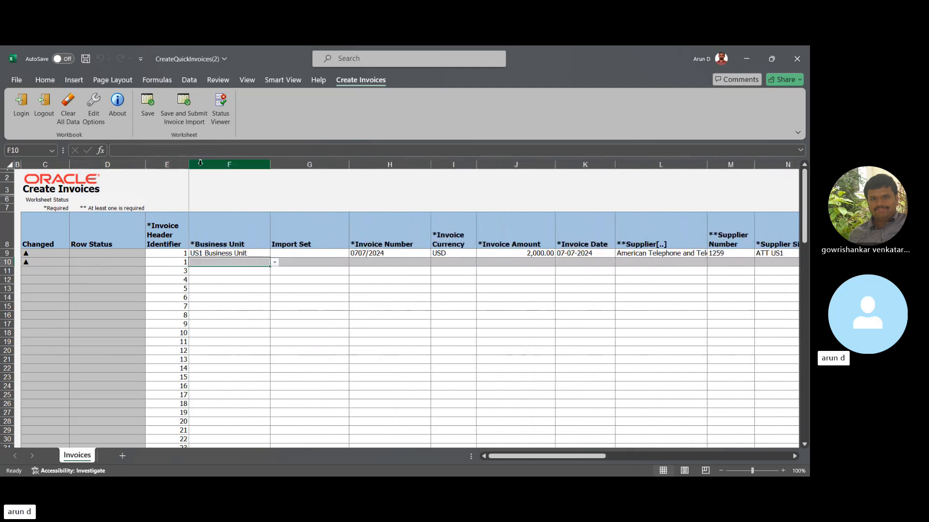
{"action": "left_click", "coordinate": [188, 113]}
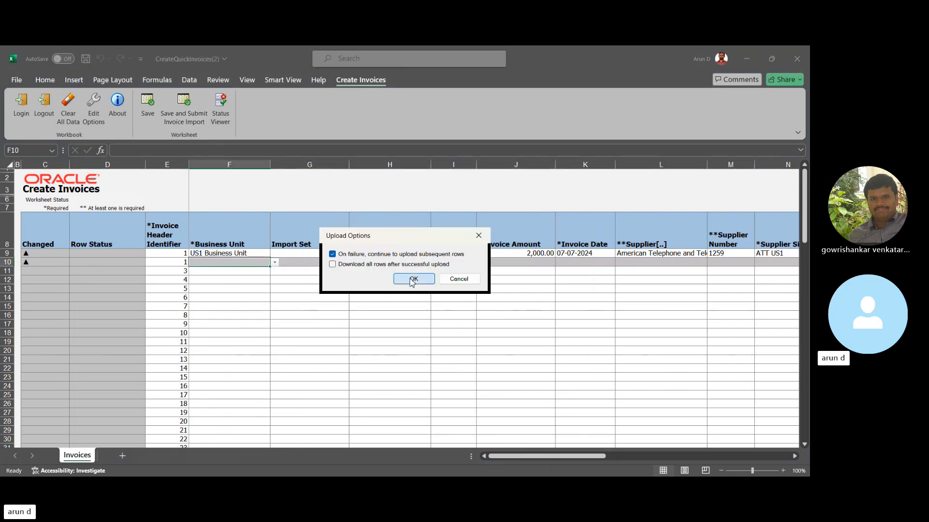
{"action": "left_click", "coordinate": [411, 281]}
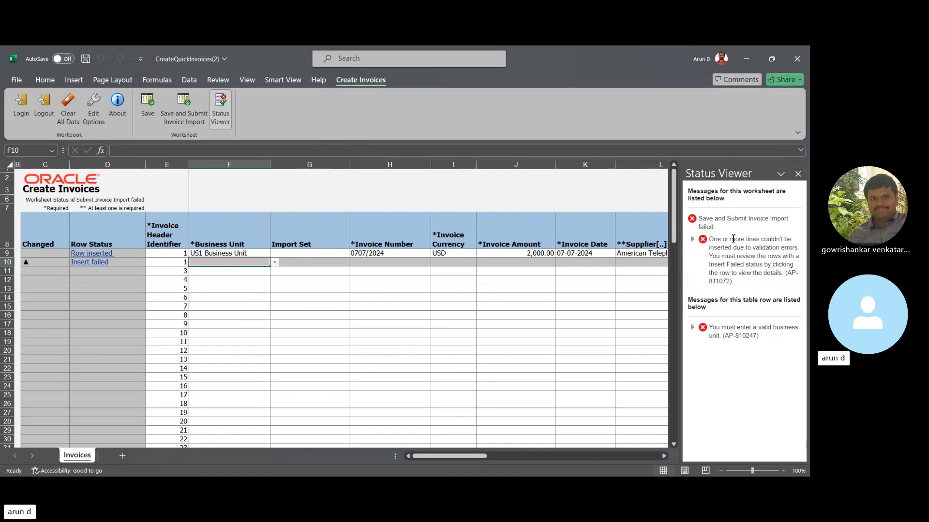
- Read the Status Viewer's validation messages for the worksheet and inspect the second row
{"action": "left_click_drag", "start_coordinate": [733, 239], "coordinate": [777, 275]}
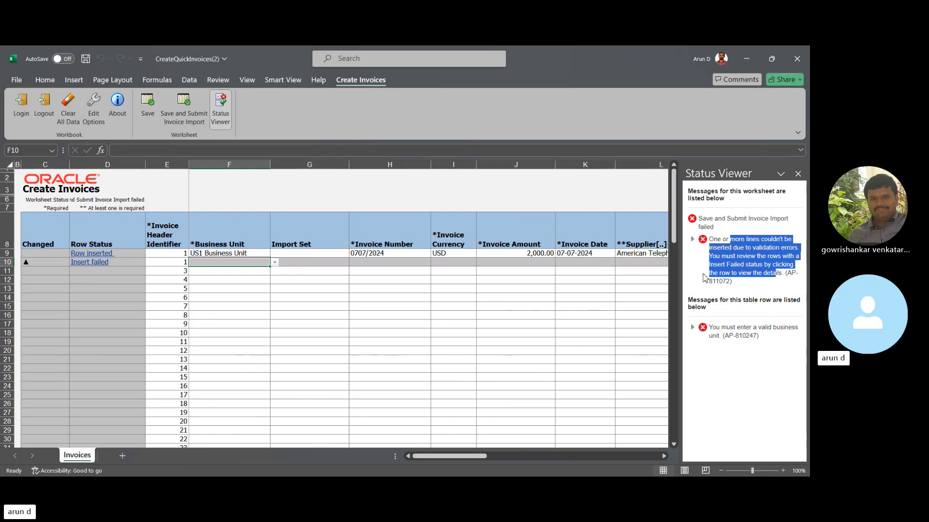
{"action": "left_click", "coordinate": [585, 280]}
{"action": "left_click", "coordinate": [543, 262]}
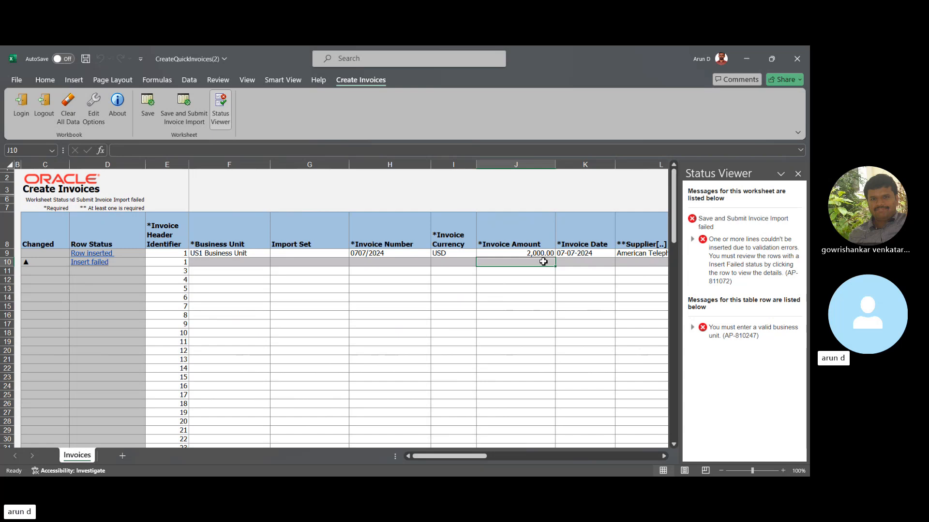
- Check the Status Viewer's row messages for the second row's business unit and header identifier against the rows beneath it
{"action": "left_click", "coordinate": [396, 298]}
{"action": "left_click", "coordinate": [248, 264]}
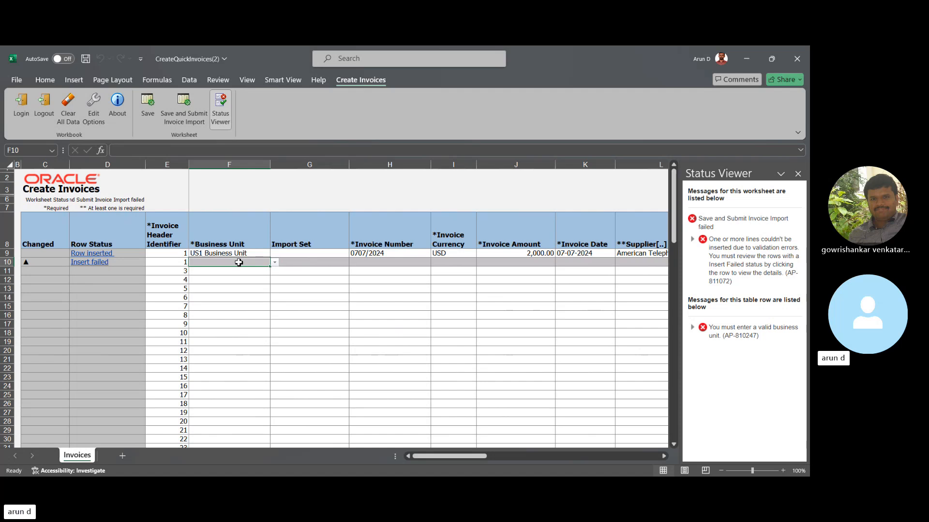
{"action": "left_click", "coordinate": [245, 307]}
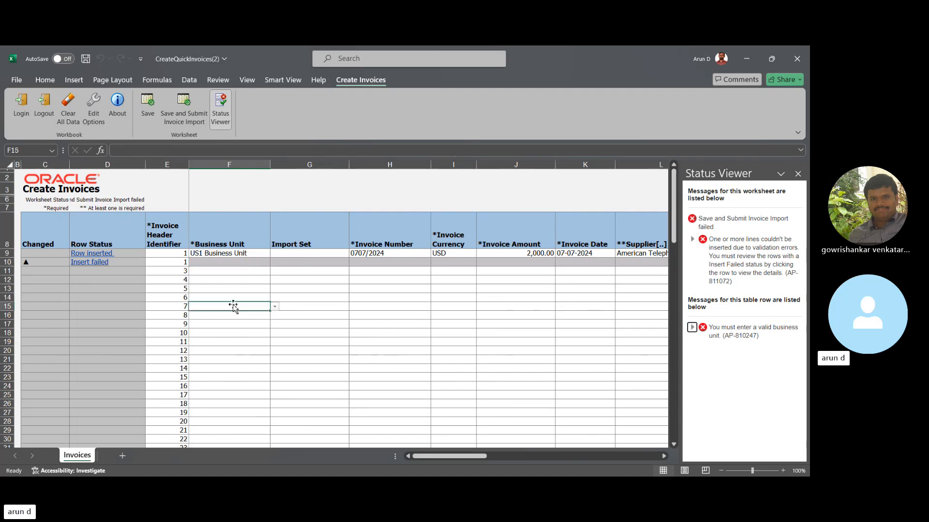
{"action": "left_click", "coordinate": [220, 262]}
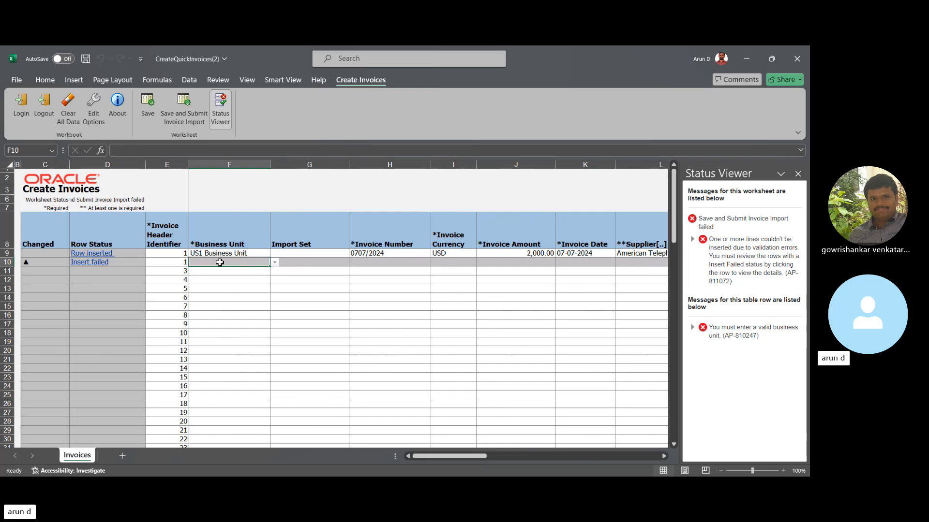
{"action": "left_click", "coordinate": [295, 297]}
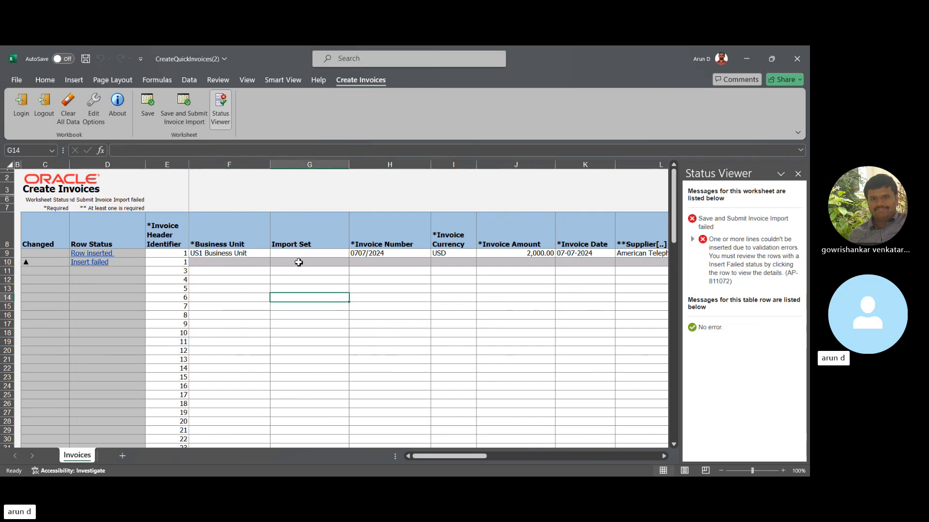
{"action": "left_click", "coordinate": [350, 287]}
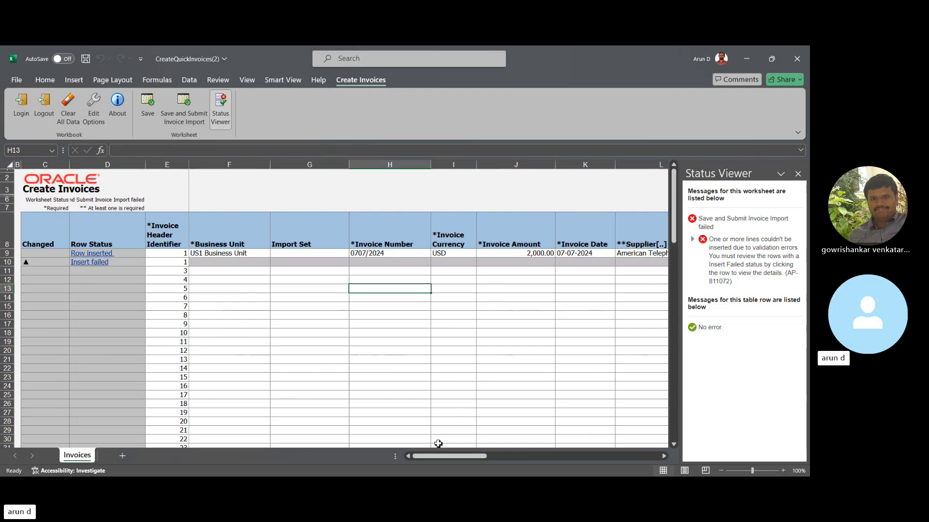
{"action": "left_click", "coordinate": [178, 261]}
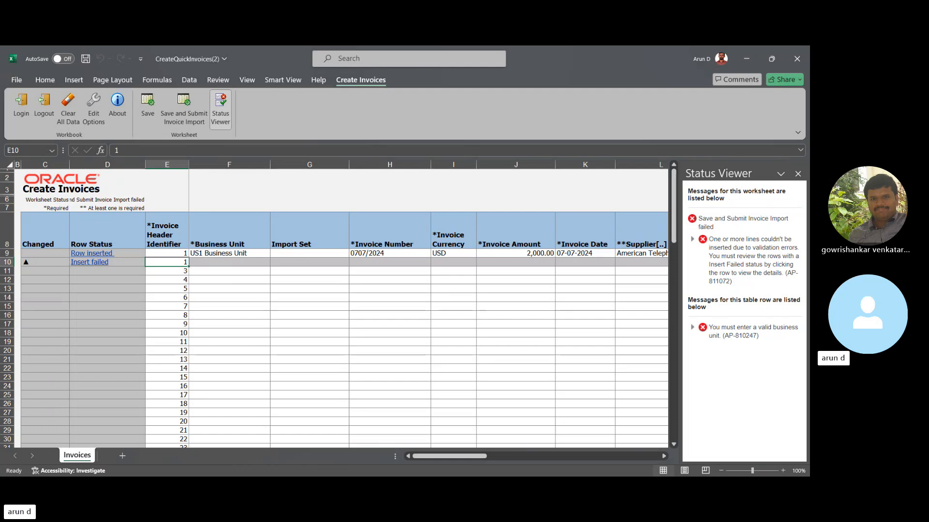
- Switch to the CreateQuickInvoices(3) workbook and set the first row's business unit to US1 Business Unit
{"action": "key", "text": "alt+Tab"}
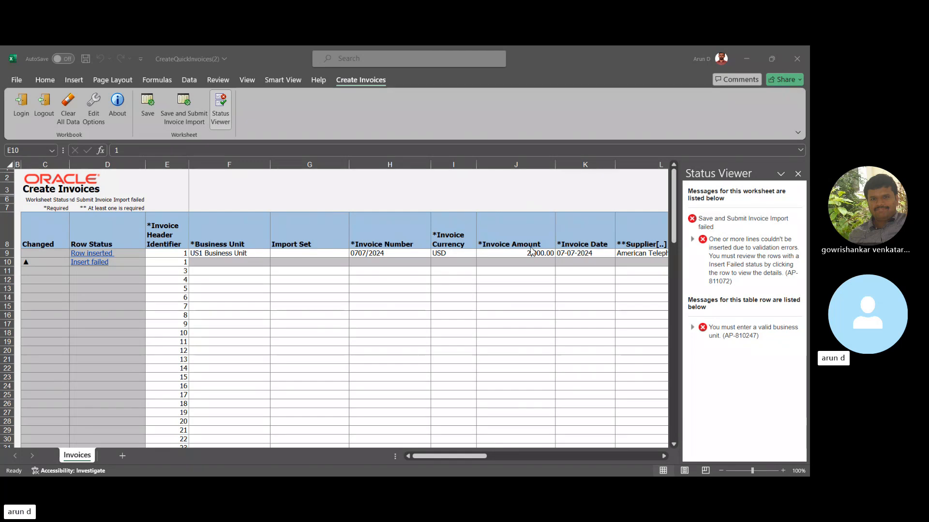
{"action": "left_click", "coordinate": [337, 307]}
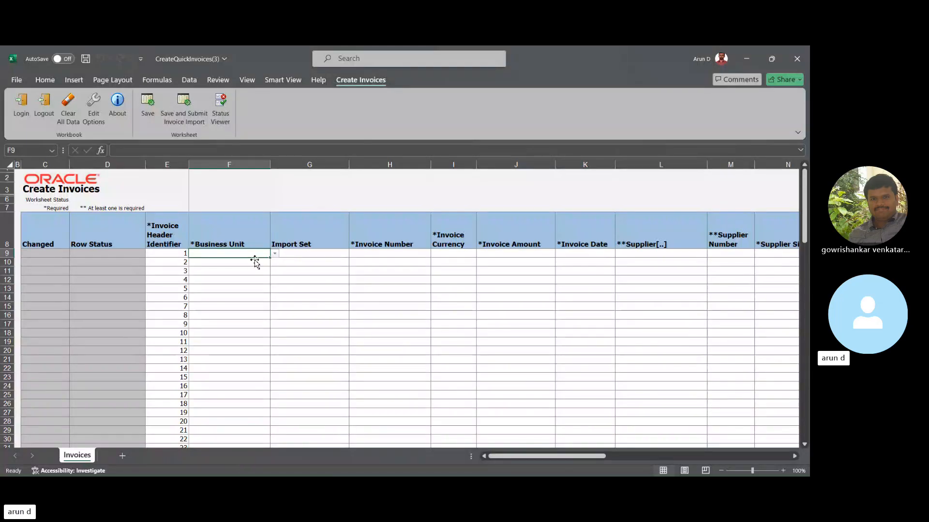
{"action": "type", "text": "US"}
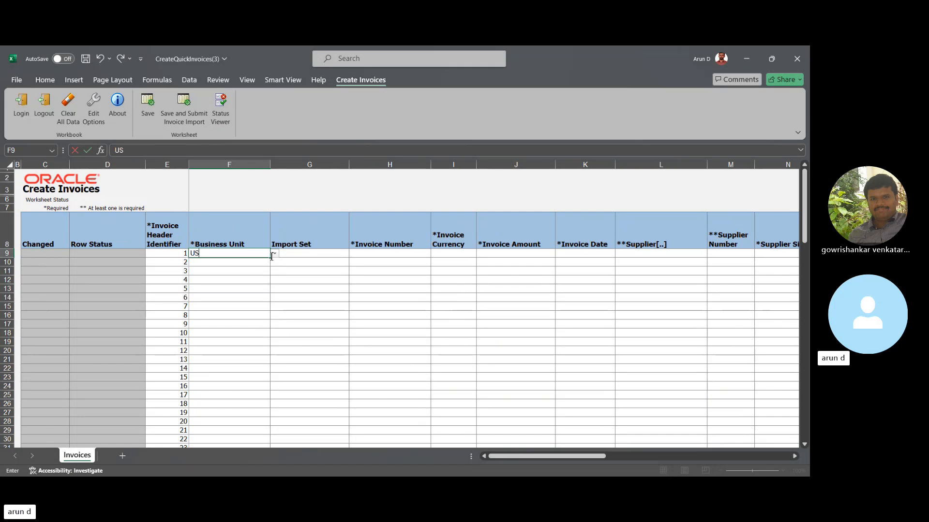
{"action": "key", "text": "Return"}
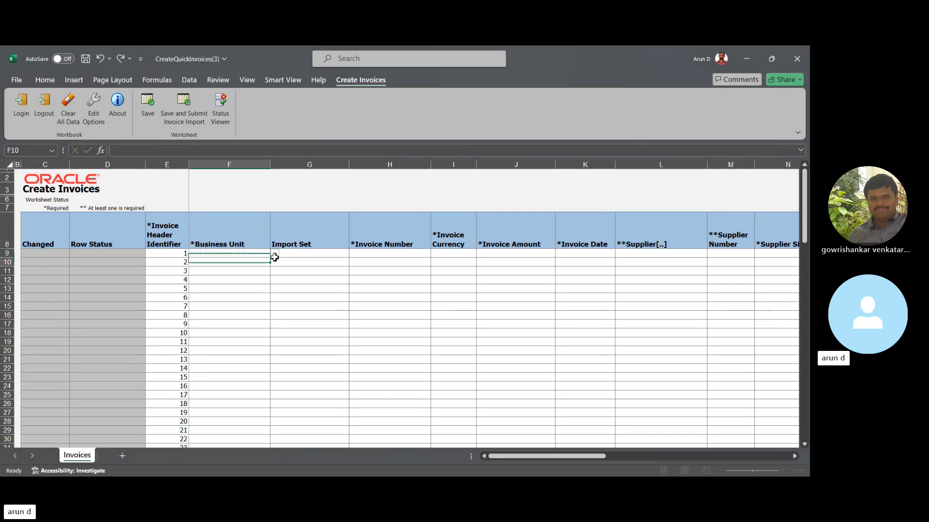
- Set the second row's invoice header identifier to 1 and look across the first row's header fields
{"action": "left_click", "coordinate": [174, 262]}
{"action": "type", "text": "1"}
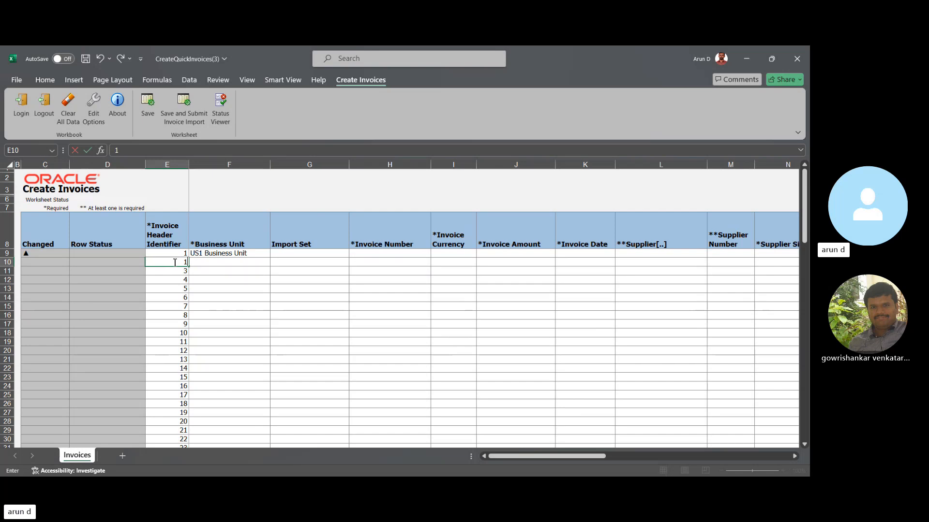
{"action": "key", "text": "Tab"}
{"action": "key", "text": "Tab"}
{"action": "key", "text": "Up"}
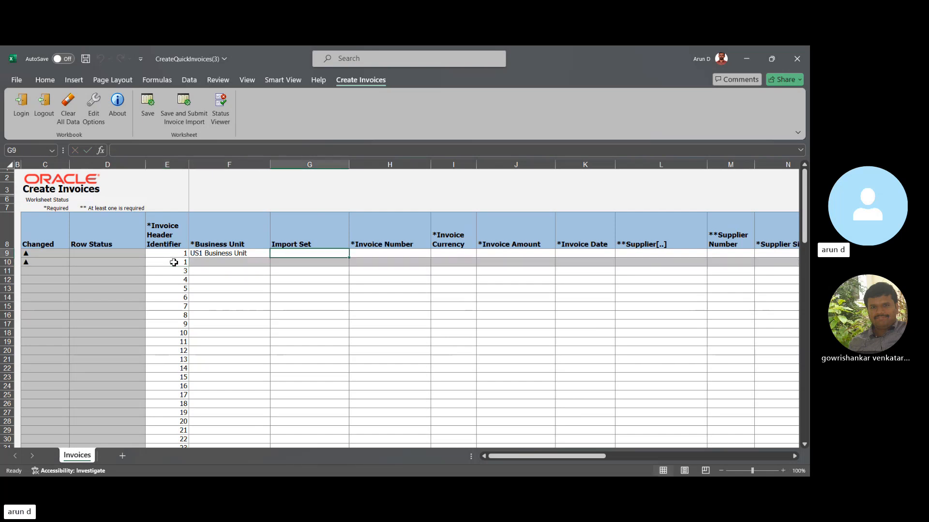
{"action": "key", "text": "Right"}
{"action": "key", "text": "Left"}
{"action": "key", "text": "Left"}
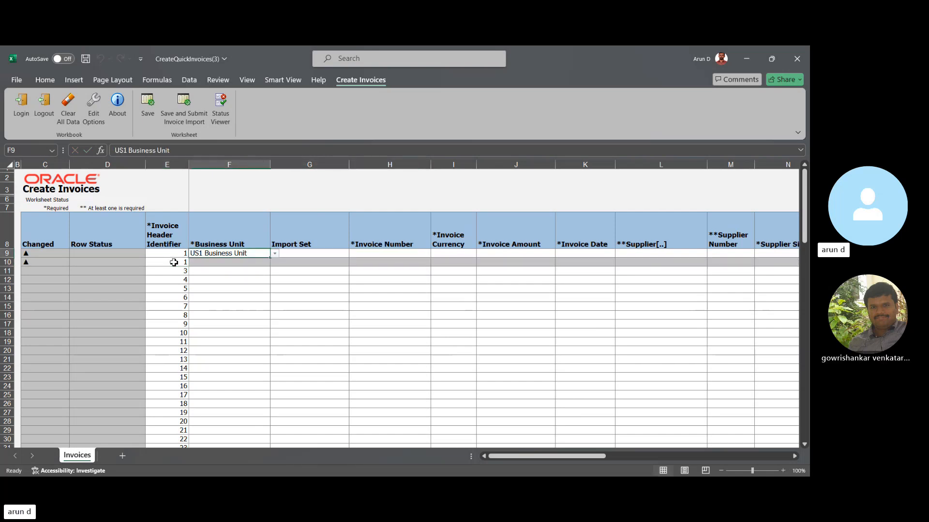
{"action": "key", "text": "Right"}
{"action": "key", "text": "Right"}
{"action": "key", "text": "Right"}
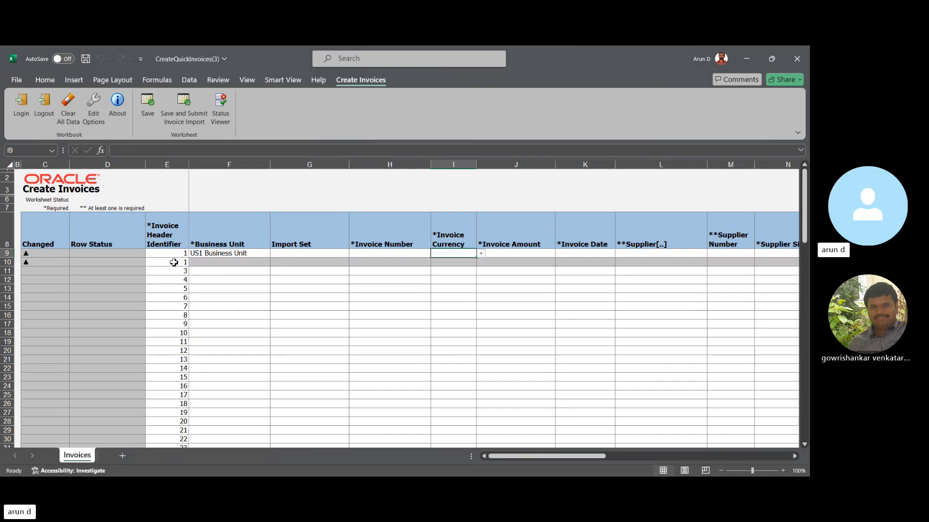
- Set the second row's invoice header identifier to 2 and its business unit to US1 Business Unit
{"action": "left_click", "coordinate": [176, 264]}
{"action": "type", "text": "1"}
{"action": "key", "text": "Tab"}
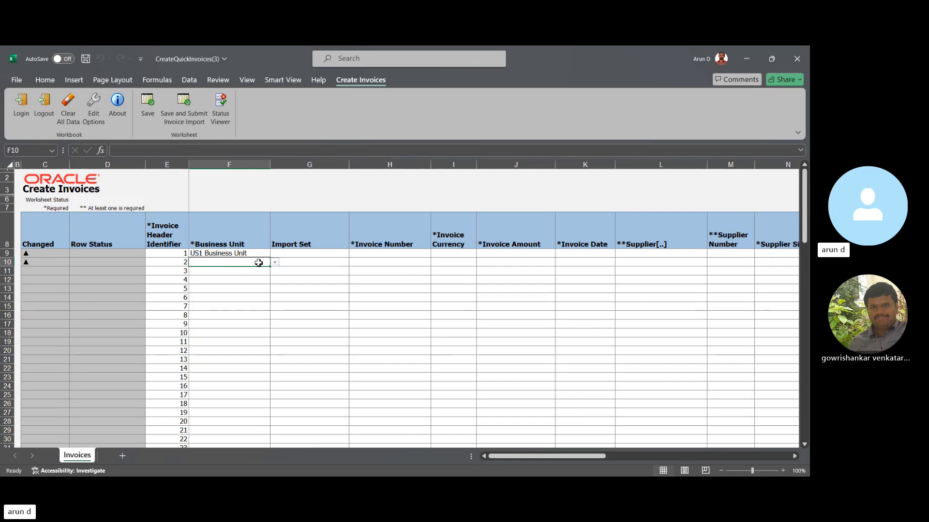
{"action": "type", "text": "US"}
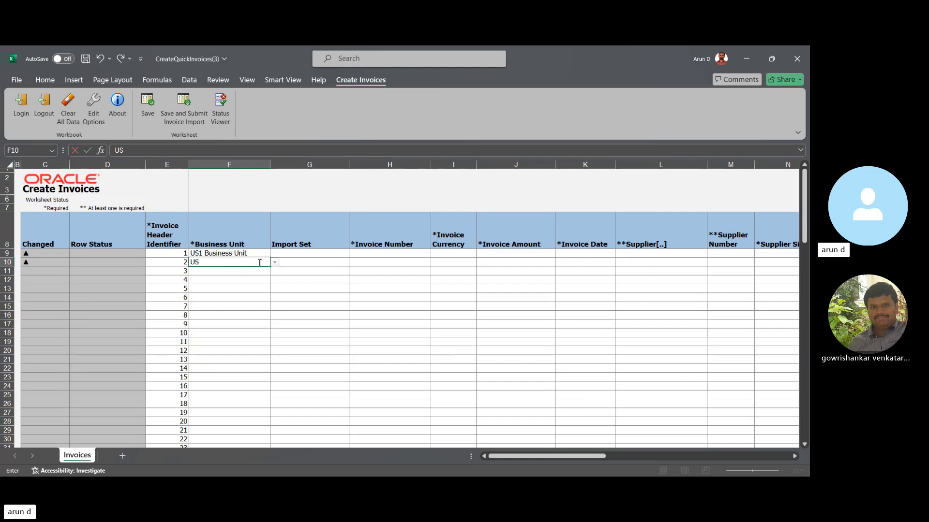
{"action": "key", "text": "Return"}
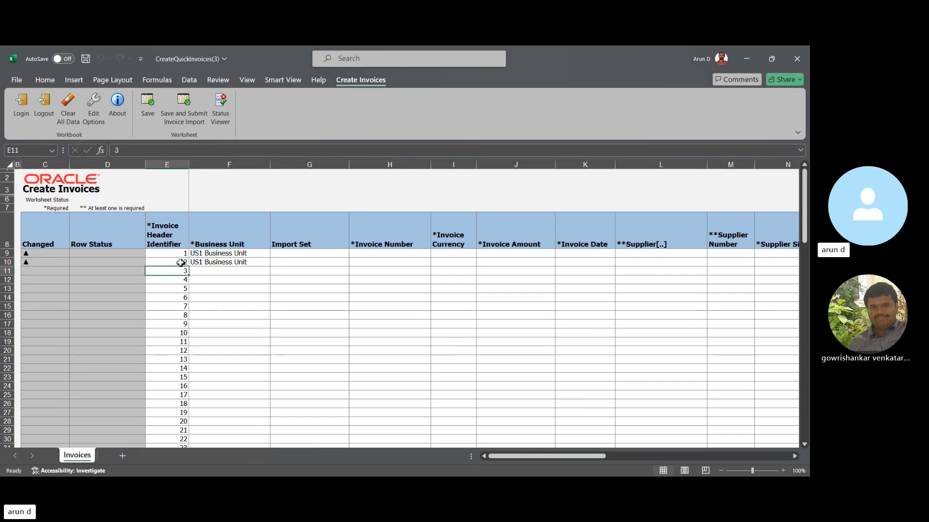
- Change the second row's invoice header identifier to 1 so it belongs to the first invoice
{"action": "left_click", "coordinate": [179, 262]}
{"action": "type", "text": "1"}
{"action": "key", "text": "Tab"}
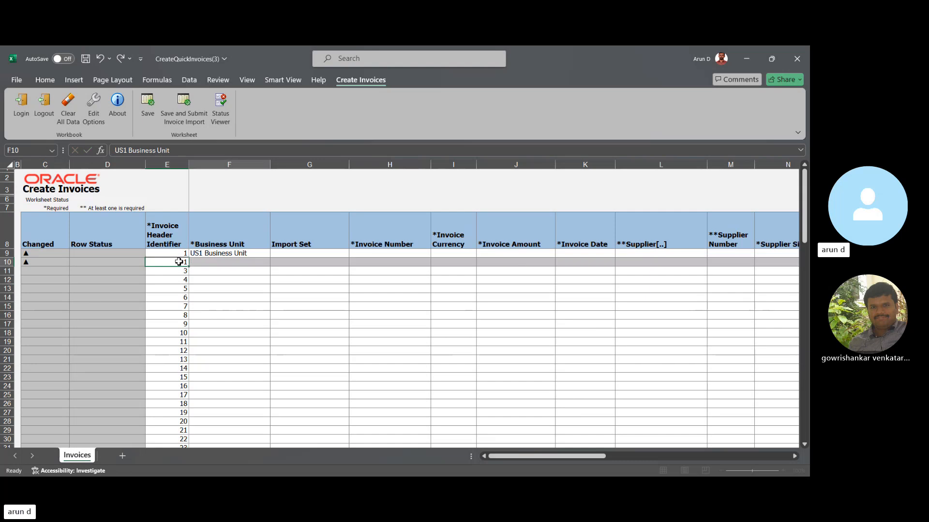
- Enter invoice number 30/41/21 and invoice currency USD in the first row
{"action": "key", "text": "Right"}
{"action": "key", "text": "Up"}
{"action": "key", "text": "Right"}
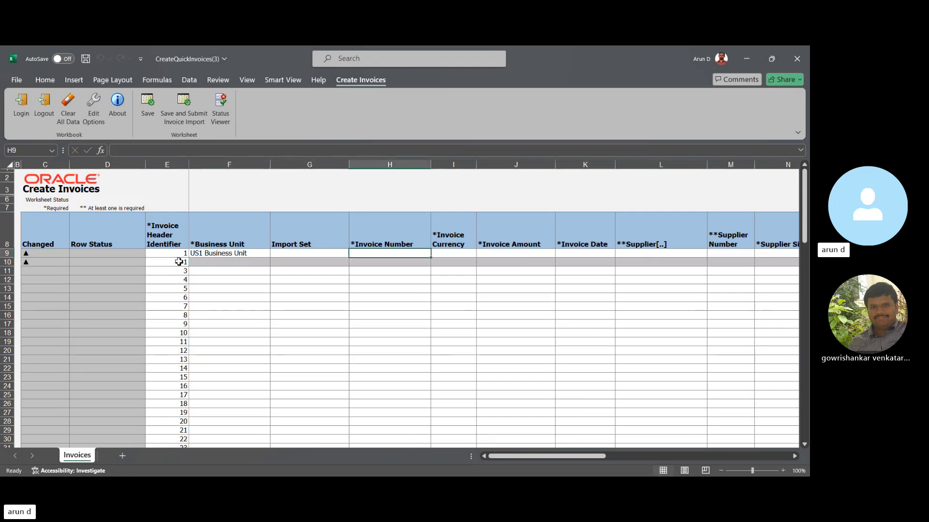
{"action": "type", "text": "30"}
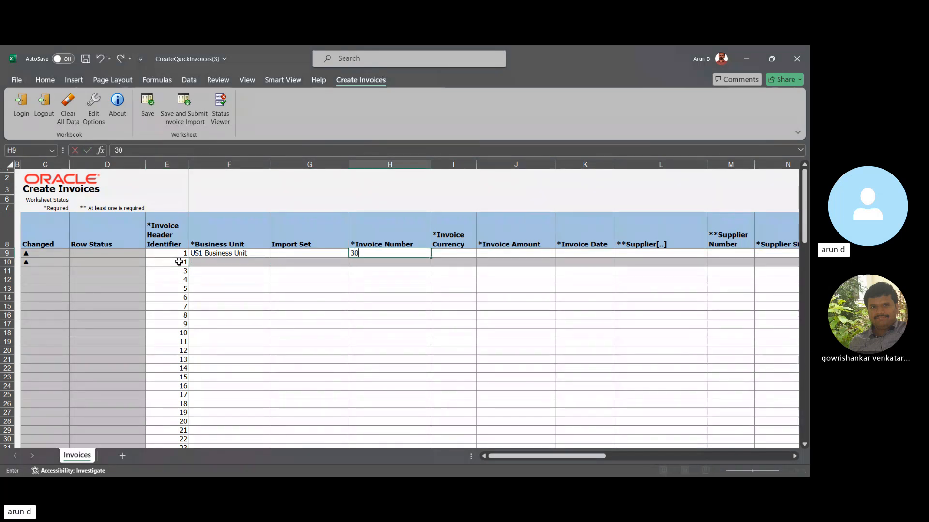
{"action": "type", "text": "/41/21"}
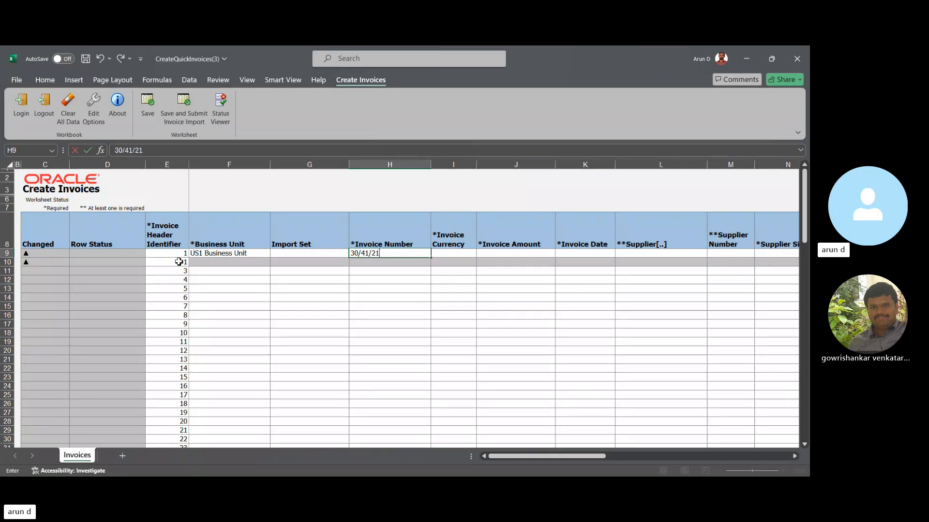
{"action": "key", "text": "Tab"}
{"action": "type", "text": "US"}
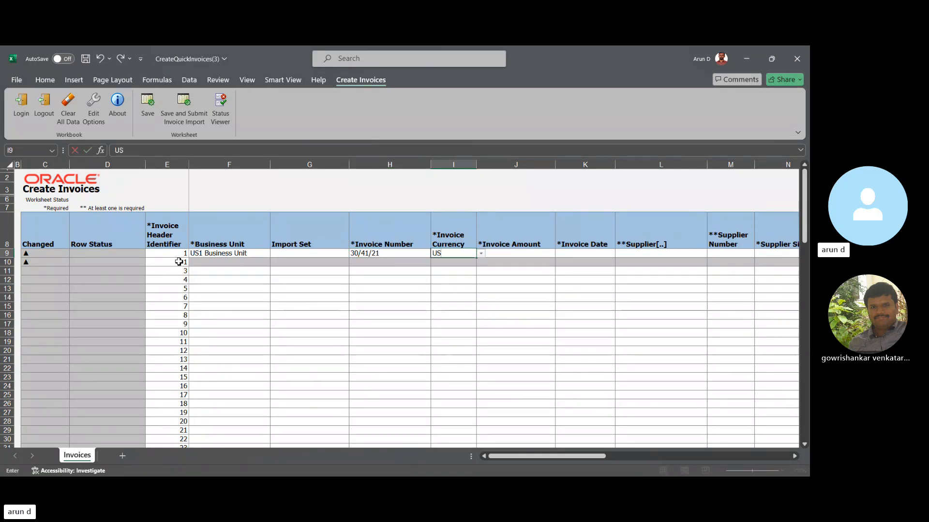
{"action": "key", "text": "Return"}
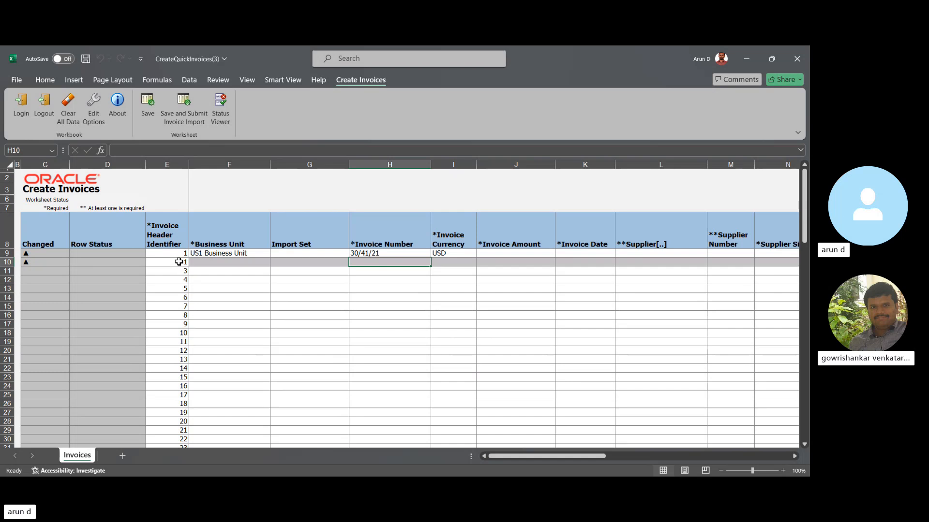
- Set the first row's invoice amount to 2,000.00 and its invoice date to 07-Jul-2024
{"action": "key", "text": "Tab"}
{"action": "key", "text": "Tab"}
{"action": "key", "text": "Up"}
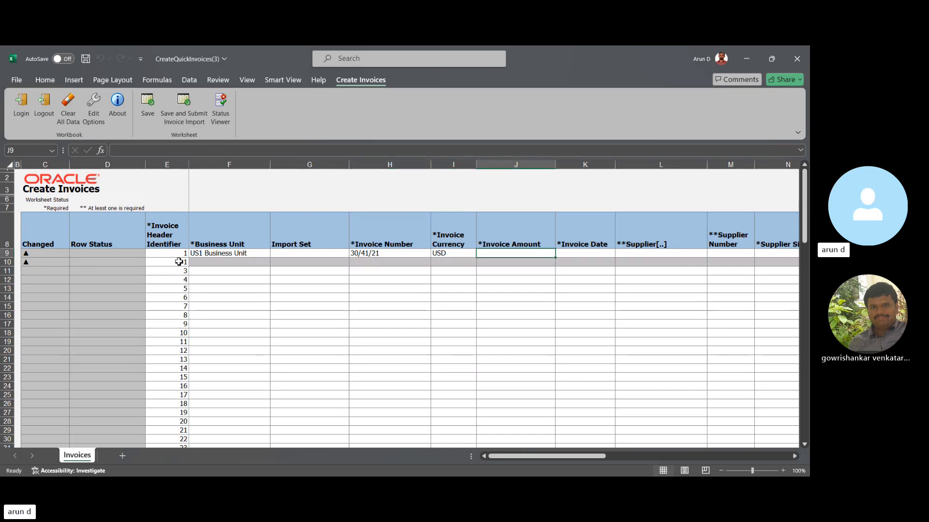
{"action": "type", "text": "2000"}
{"action": "key", "text": "Tab"}
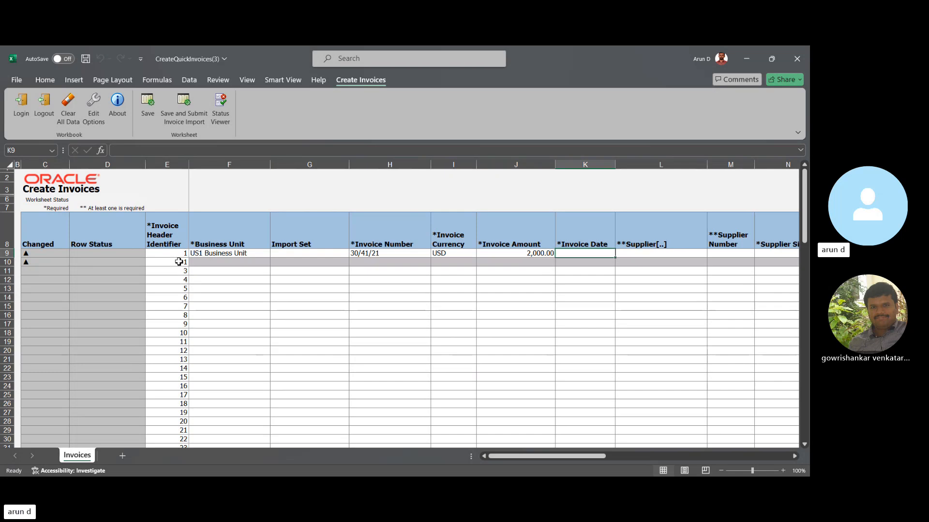
{"action": "type", "text": "07-Jul"}
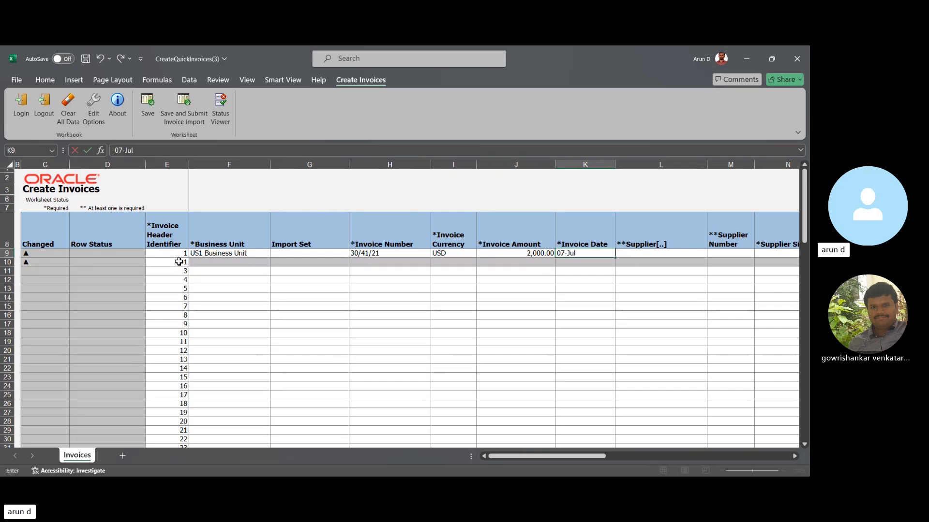
{"action": "type", "text": "-2024"}
{"action": "key", "text": "Tab"}
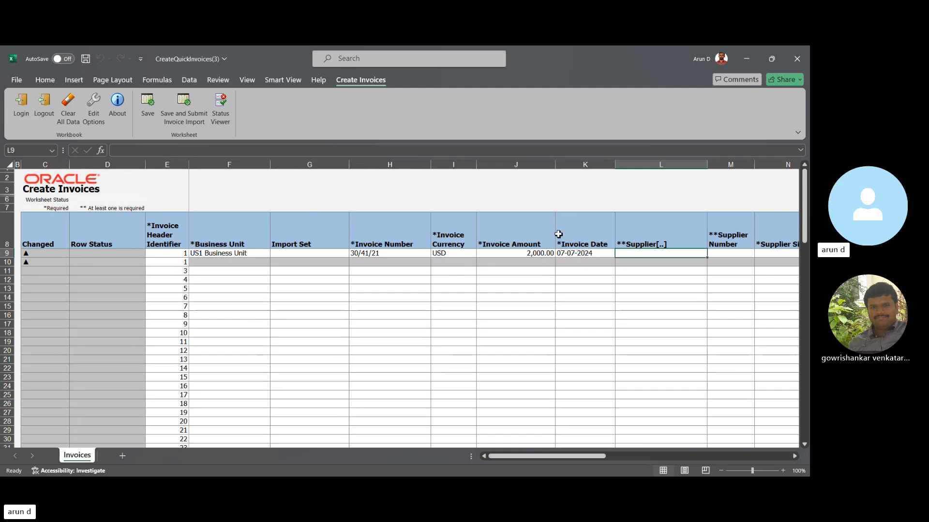
- Search for suppliers starting with A and assign American Telephone and Telegraph to the first row
{"action": "double_click", "coordinate": [634, 255]}
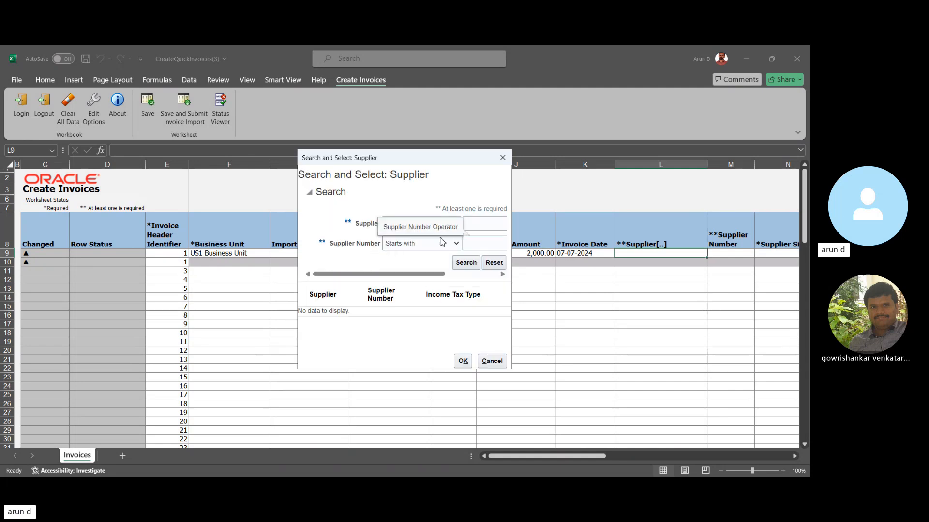
{"action": "left_click", "coordinate": [483, 225]}
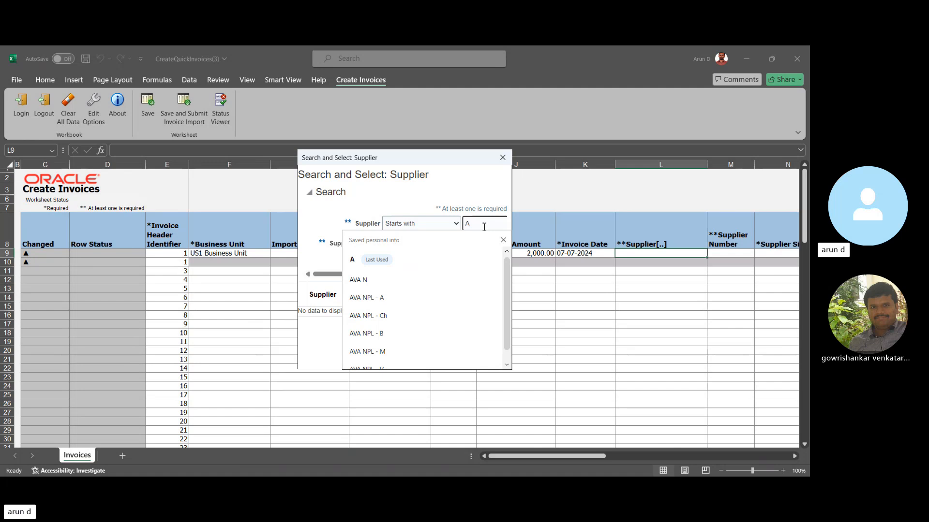
{"action": "type", "text": "A"}
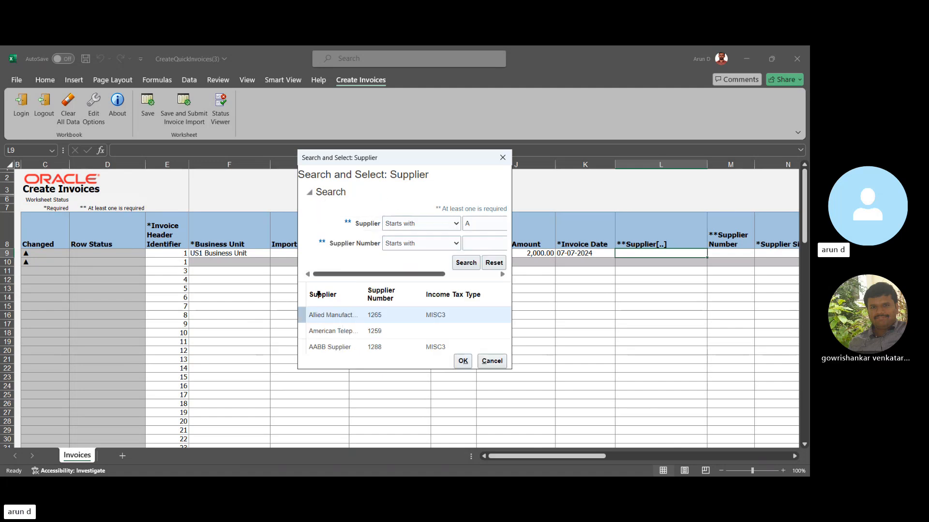
{"action": "left_click", "coordinate": [326, 331]}
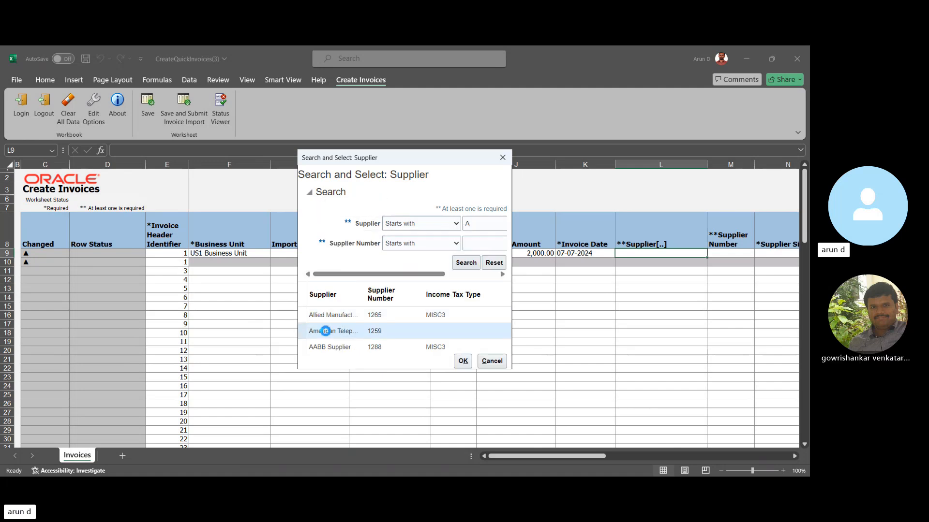
{"action": "left_click", "coordinate": [462, 361]}
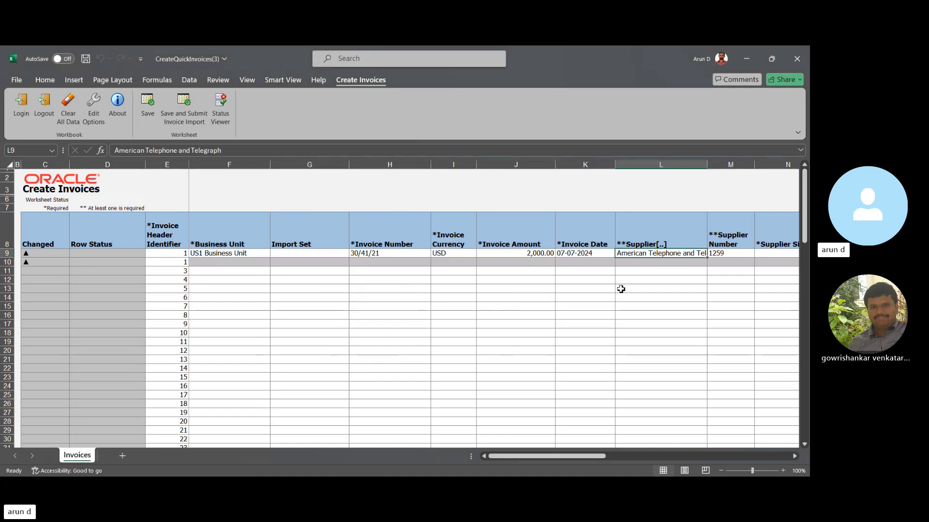
- Look up the supplier site for the first row and assign ATT US1
{"action": "left_click", "coordinate": [765, 253]}
{"action": "double_click", "coordinate": [765, 253]}
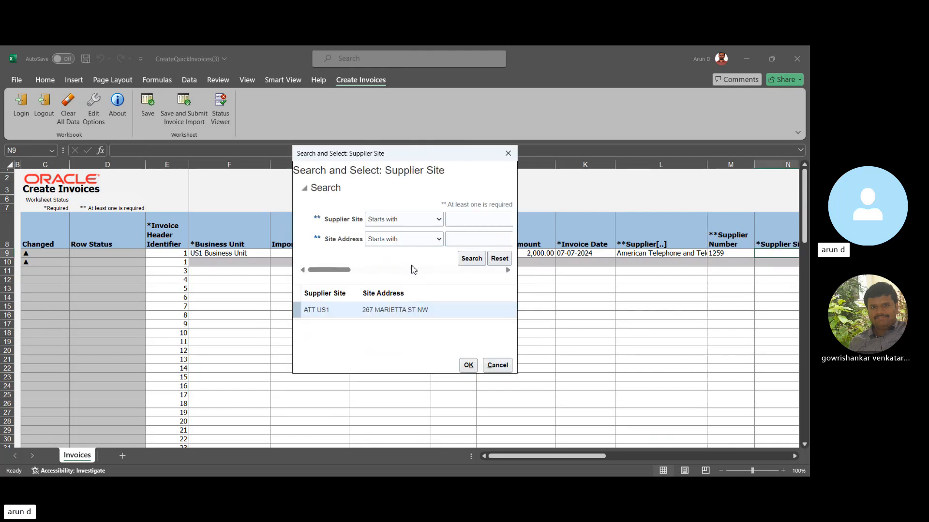
{"action": "left_click", "coordinate": [384, 309]}
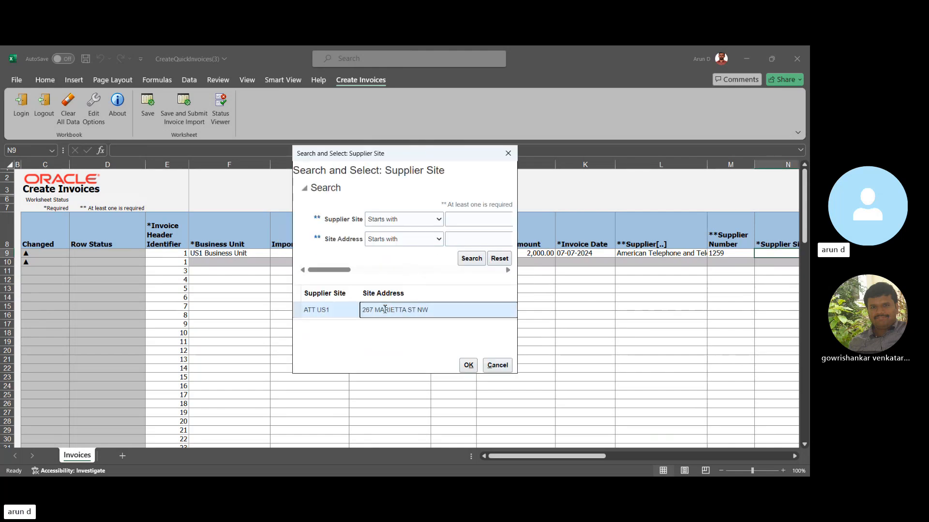
{"action": "left_click", "coordinate": [467, 364]}
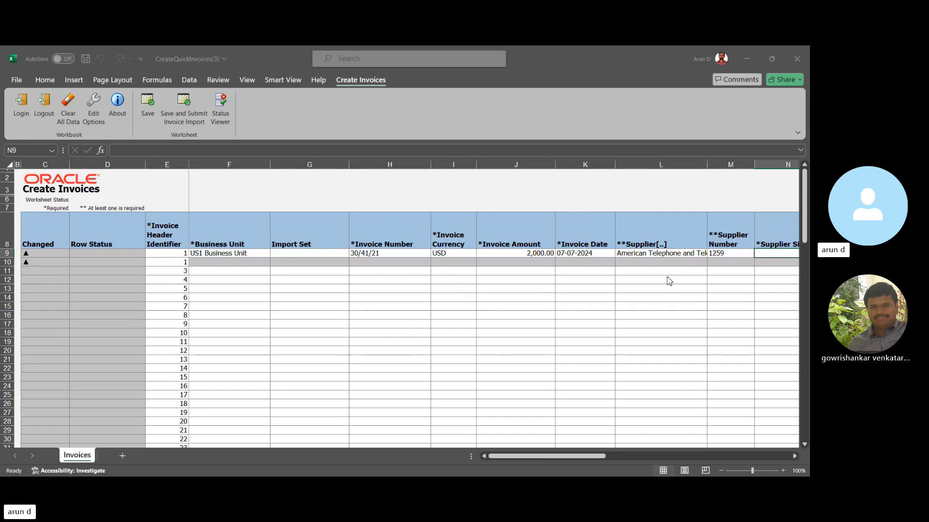
{"action": "left_click", "coordinate": [740, 254]}
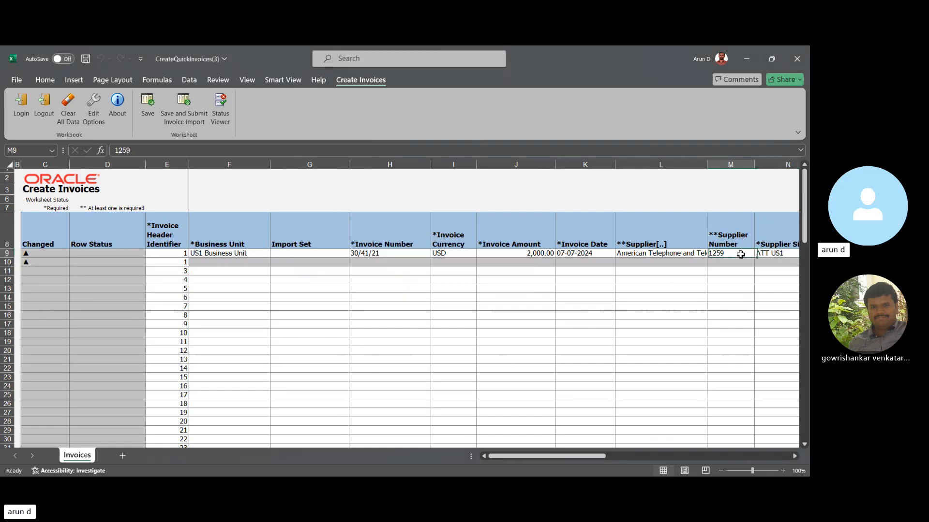
- Set the first row's payment currency to USD
{"action": "key", "text": "Right"}
{"action": "key", "text": "Right"}
{"action": "key", "text": "Right"}
{"action": "key", "text": "Right"}
{"action": "key", "text": "Right"}
{"action": "key", "text": "Right"}
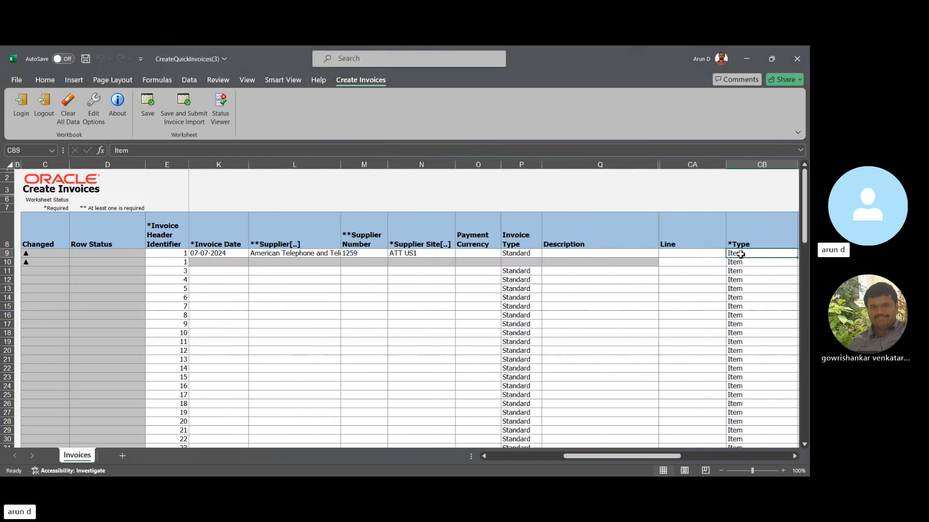
{"action": "key", "text": "Left"}
{"action": "key", "text": "Left"}
{"action": "key", "text": "Left"}
{"action": "key", "text": "Left"}
{"action": "type", "text": "US"}
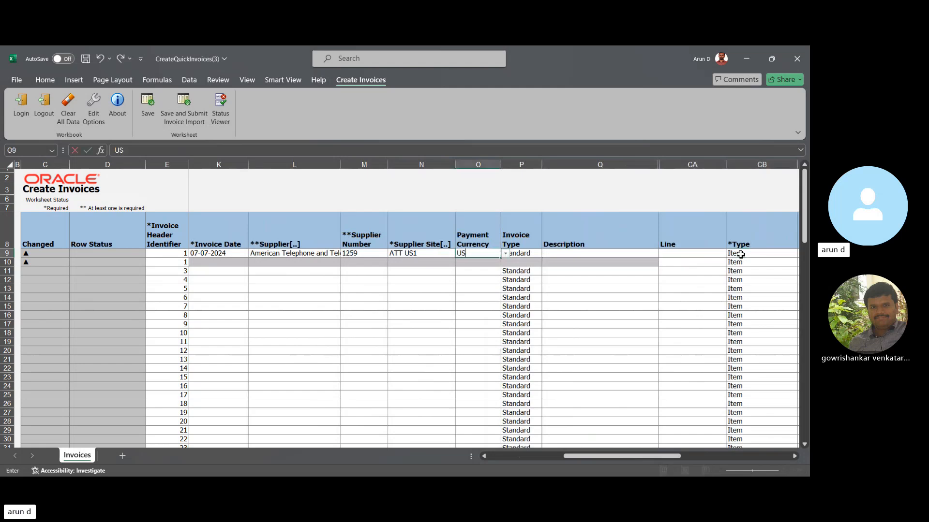
{"action": "type", "text": "D"}
{"action": "key", "text": "Return"}
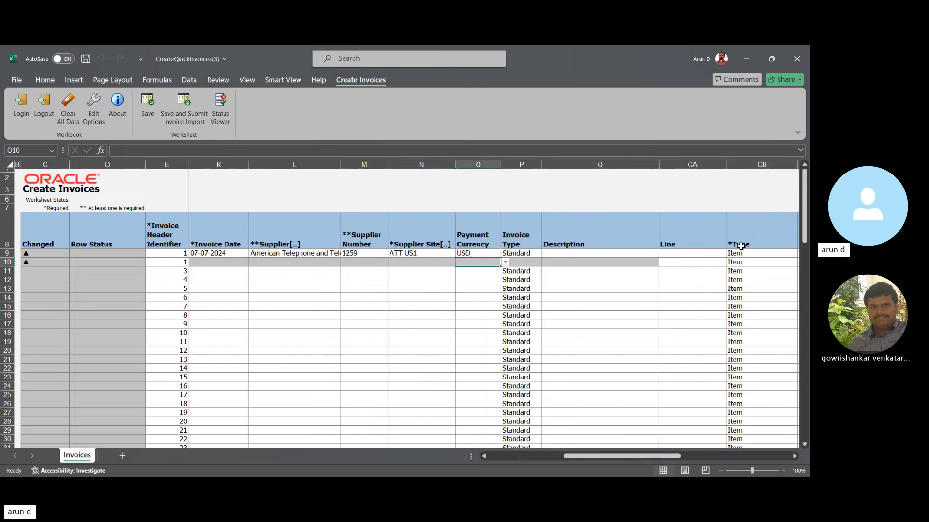
- Number the invoice's two rows as line 1 and line 2
{"action": "left_click", "coordinate": [693, 253]}
{"action": "type", "text": "1"}
{"action": "key", "text": "Return"}
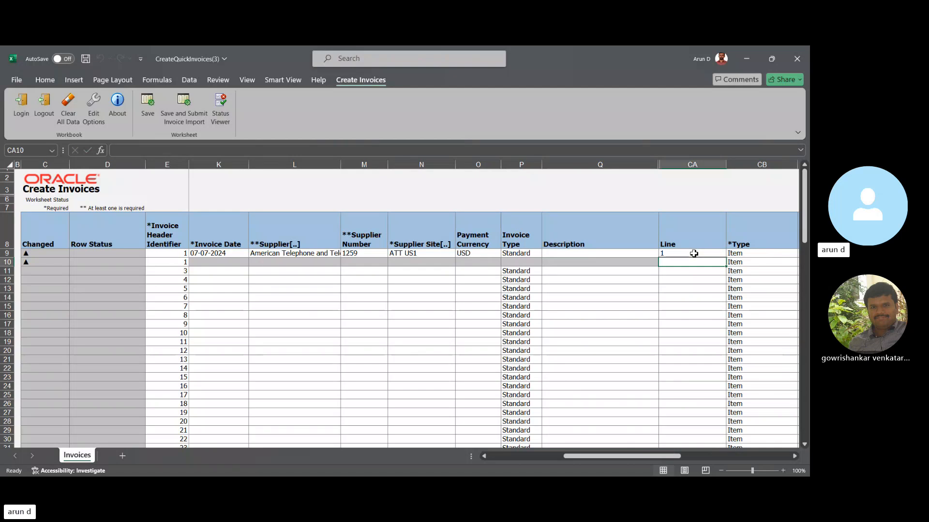
{"action": "type", "text": "2"}
{"action": "key", "text": "Tab"}
{"action": "key", "text": "Tab"}
{"action": "key", "text": "Tab"}
{"action": "key", "text": "Tab"}
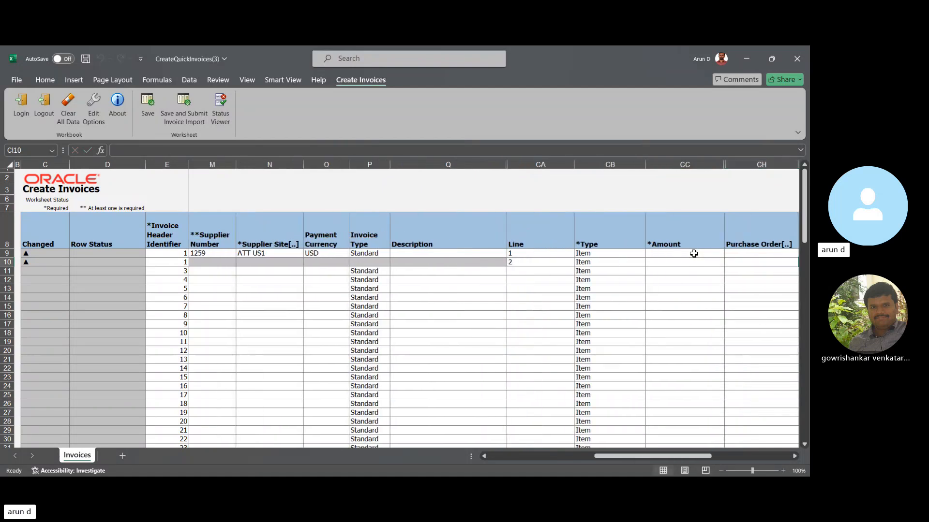
- Set the amount of both invoice lines to 1,000.00 each
{"action": "key", "text": "Left"}
{"action": "key", "text": "Left"}
{"action": "key", "text": "Up"}
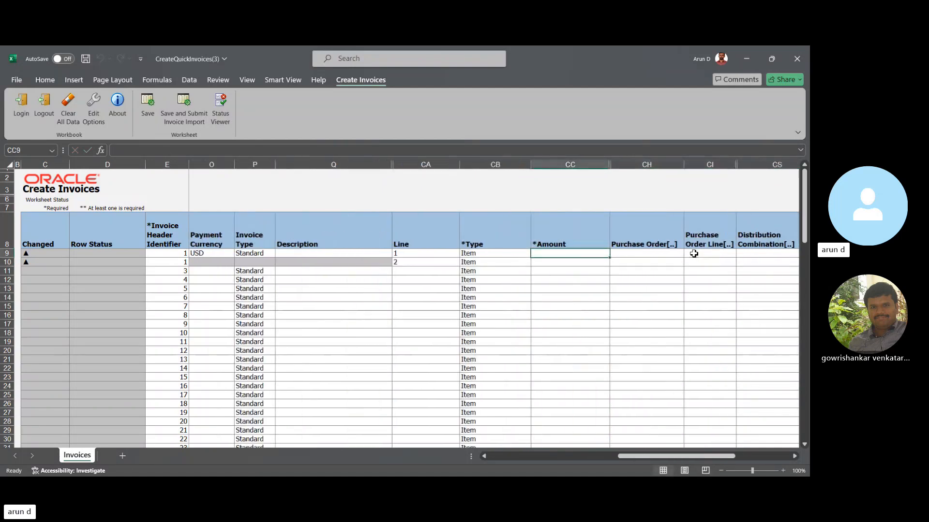
{"action": "type", "text": "1,0"}
{"action": "type", "text": "000"}
{"action": "key", "text": "Tab"}
{"action": "key", "text": "Return"}
{"action": "type", "text": "100"}
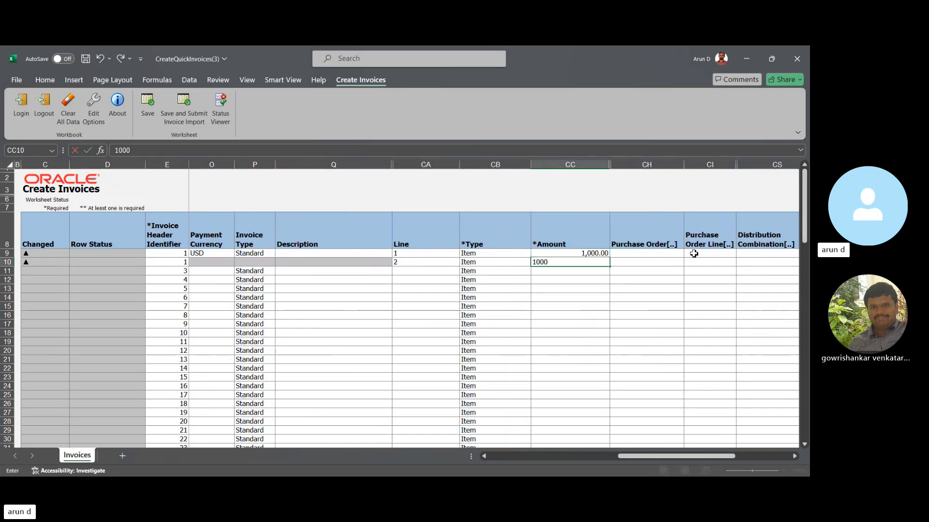
{"action": "key", "text": "Tab"}
- Assign distribution combination 101.10.52496.000.000.000, with account 52496 Water usage expense, to both invoice lines
{"action": "scroll", "coordinate": [694, 253], "scroll_direction": "right", "scroll_amount": 1}
{"action": "left_click", "coordinate": [693, 254]}
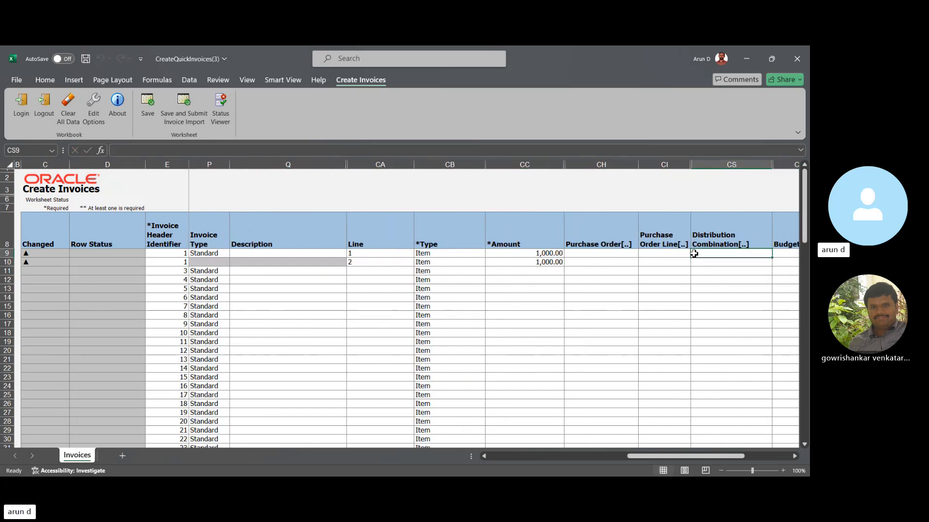
{"action": "double_click", "coordinate": [702, 257]}
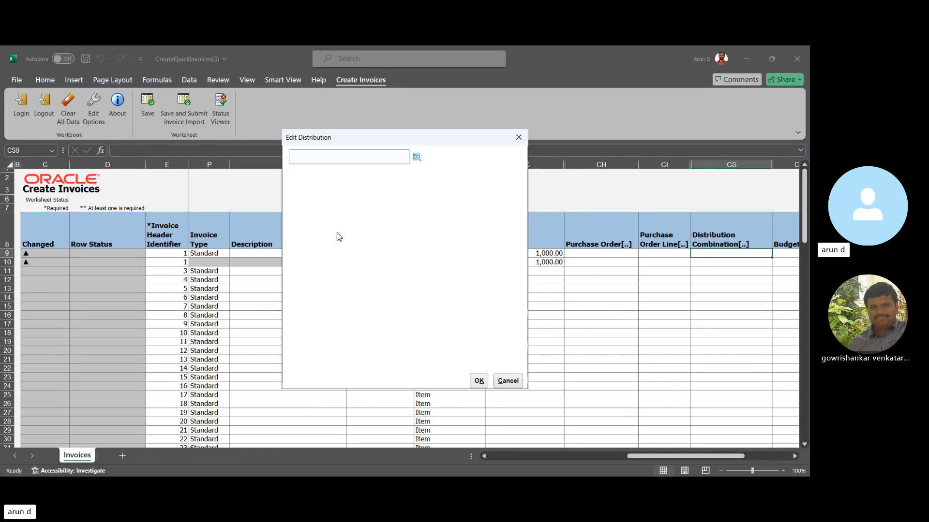
{"action": "left_click", "coordinate": [417, 157]}
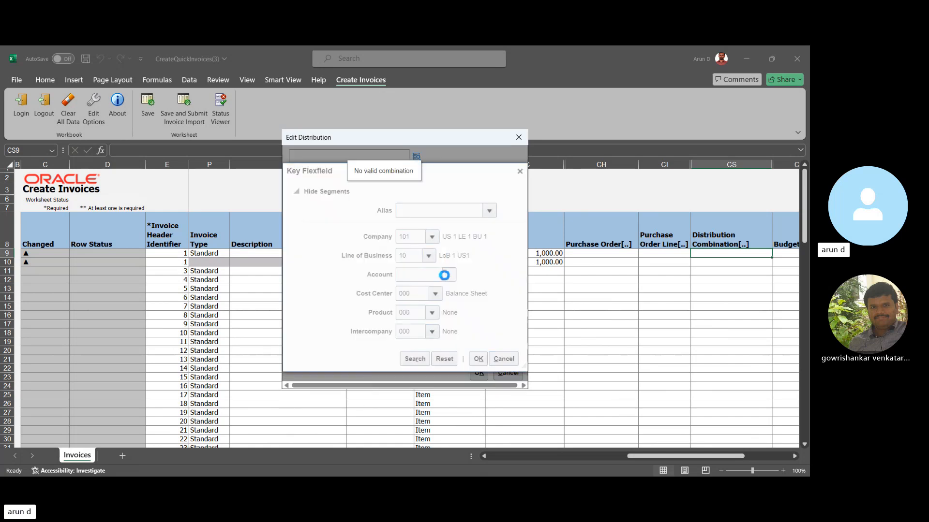
{"action": "left_click", "coordinate": [448, 276]}
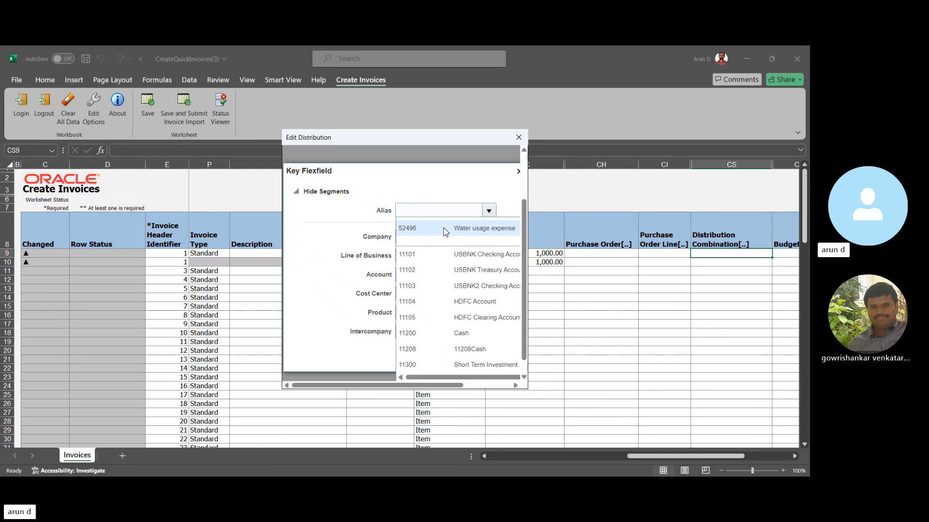
{"action": "left_click", "coordinate": [444, 229]}
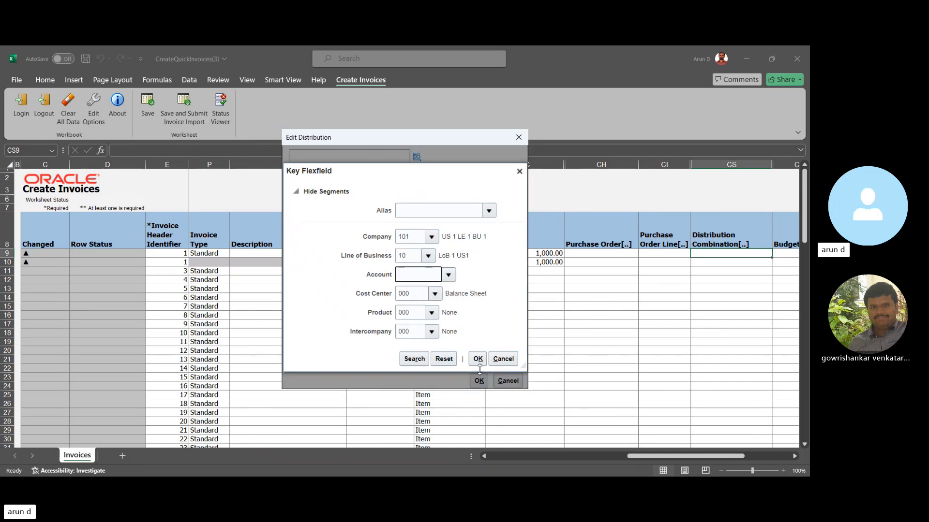
{"action": "left_click", "coordinate": [449, 275]}
{"action": "left_click", "coordinate": [445, 228]}
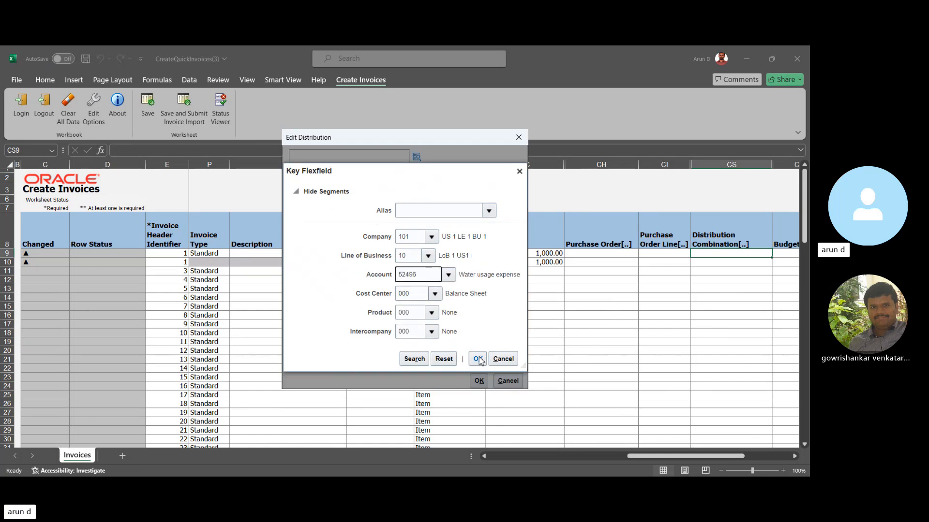
{"action": "left_click", "coordinate": [477, 359]}
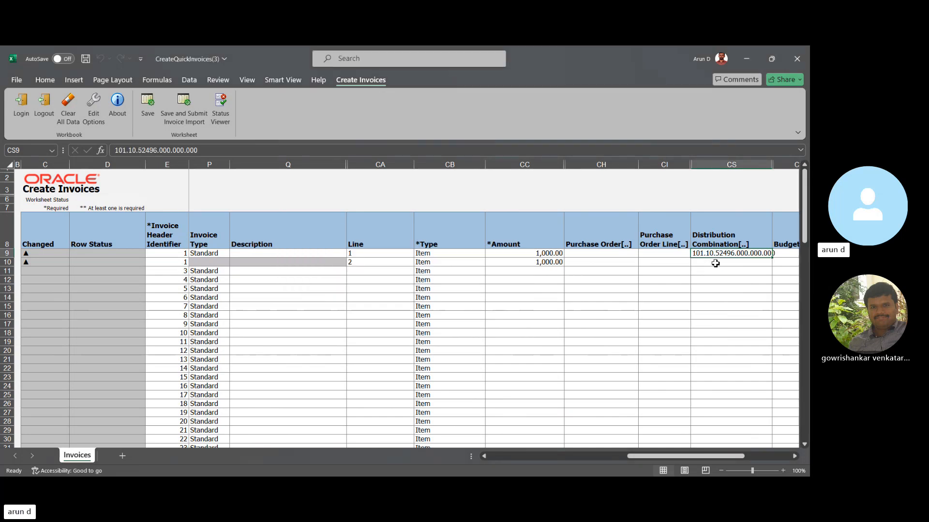
{"action": "double_click", "coordinate": [716, 263]}
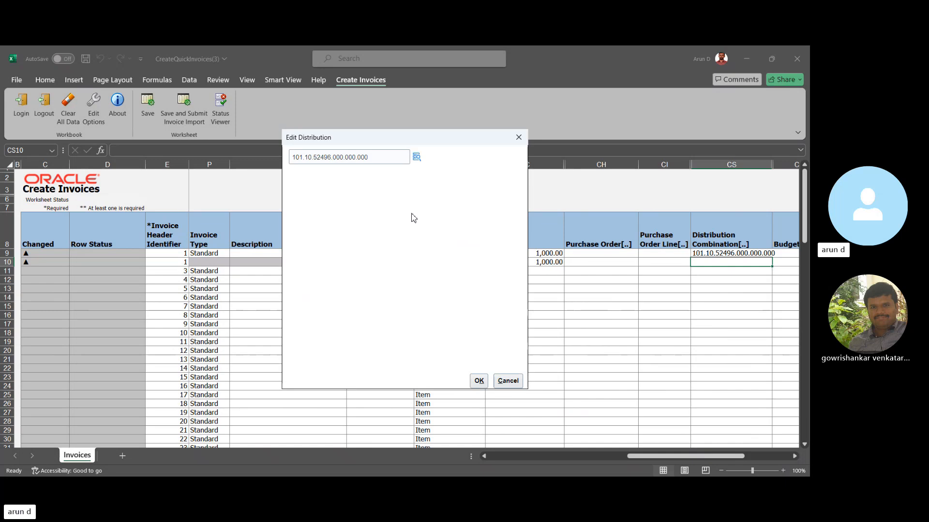
{"action": "left_click", "coordinate": [478, 381]}
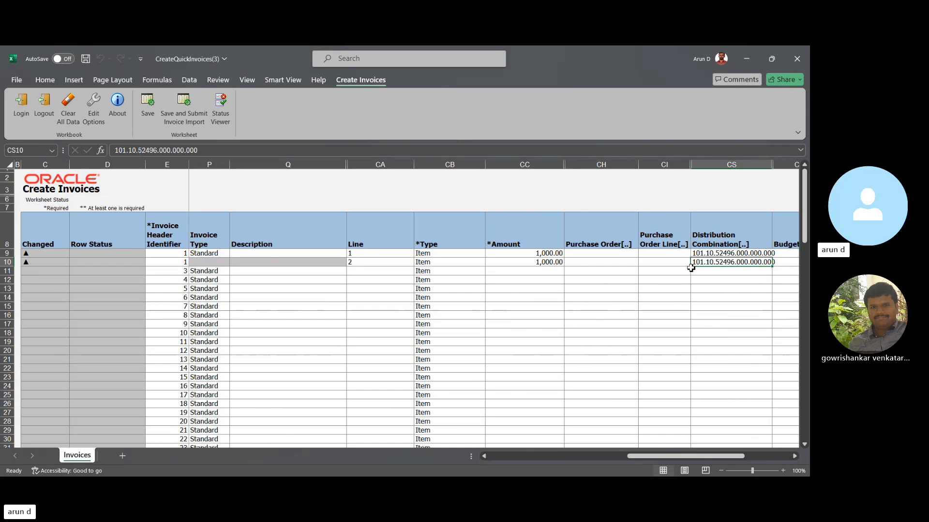
- Save the rows and start the invoice import, letting the upload continue with subsequent rows on failure
{"action": "key", "text": "Right"}
{"action": "key", "text": "Right"}
{"action": "key", "text": "Right"}
{"action": "key", "text": "Left"}
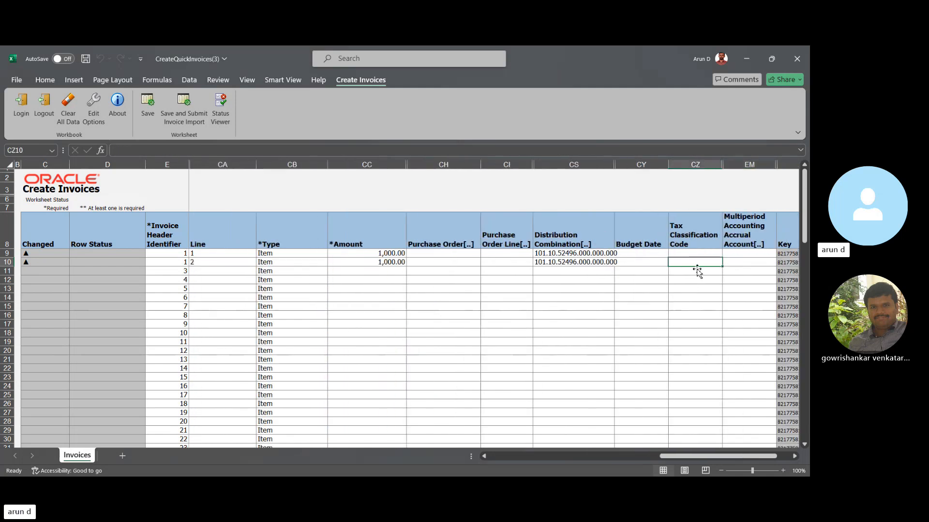
{"action": "key", "text": "Home"}
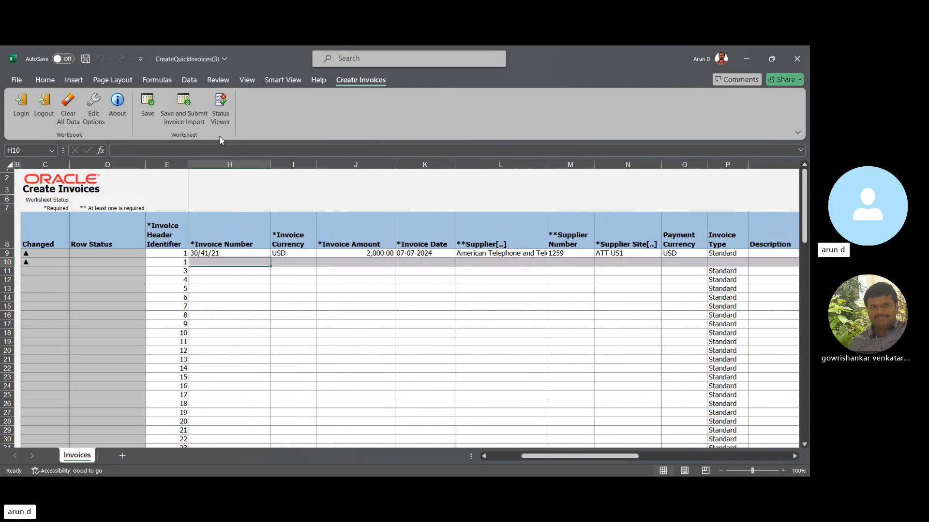
{"action": "left_click", "coordinate": [181, 114]}
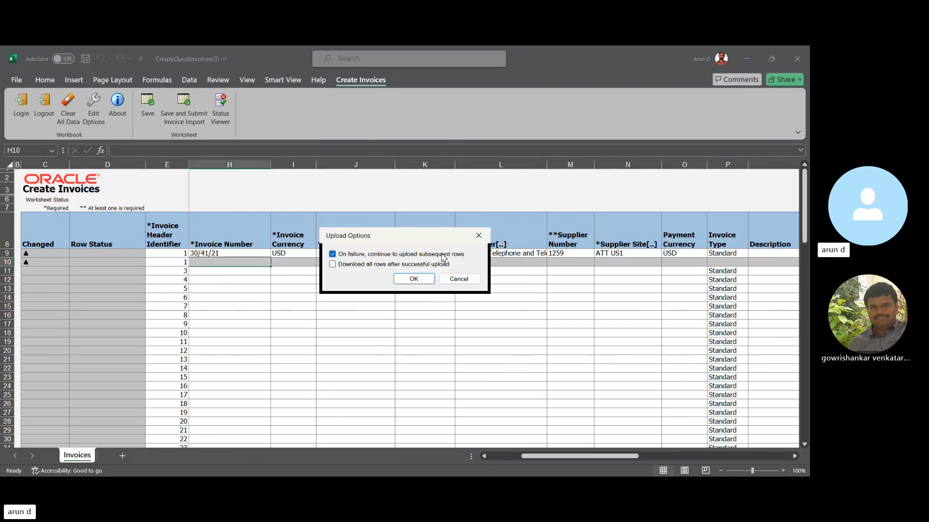
{"action": "left_click", "coordinate": [417, 281]}
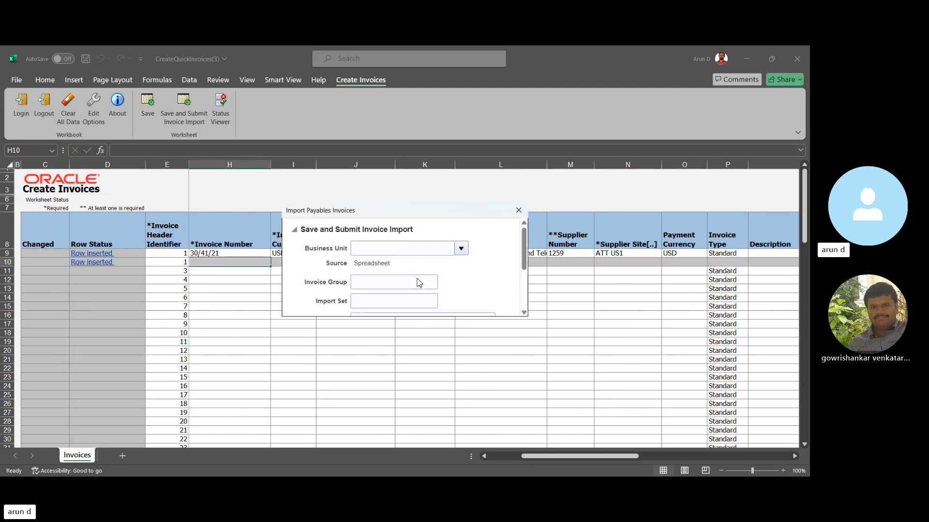
- Search for US1 and choose US1 Business Unit as the business unit for the Payables invoice import
{"action": "left_click", "coordinate": [461, 248]}
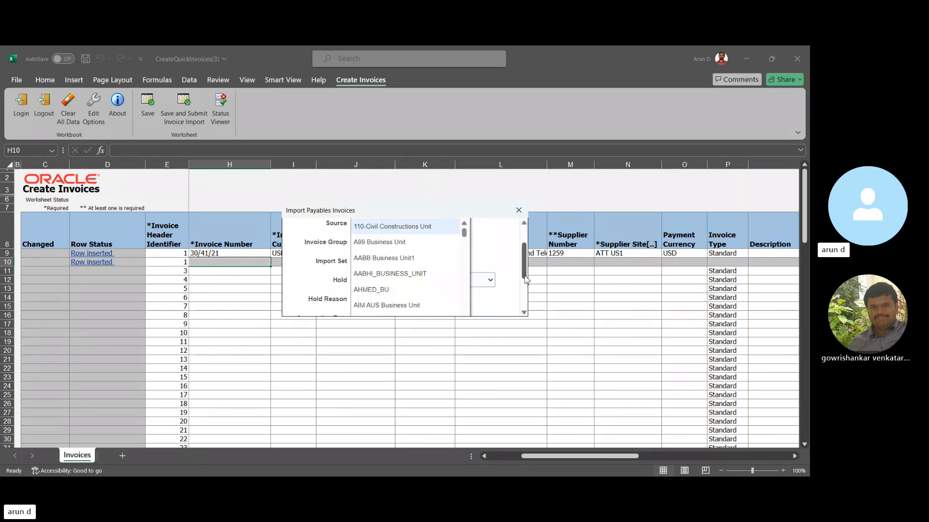
{"action": "left_click_drag", "start_coordinate": [523, 272], "coordinate": [523, 307]}
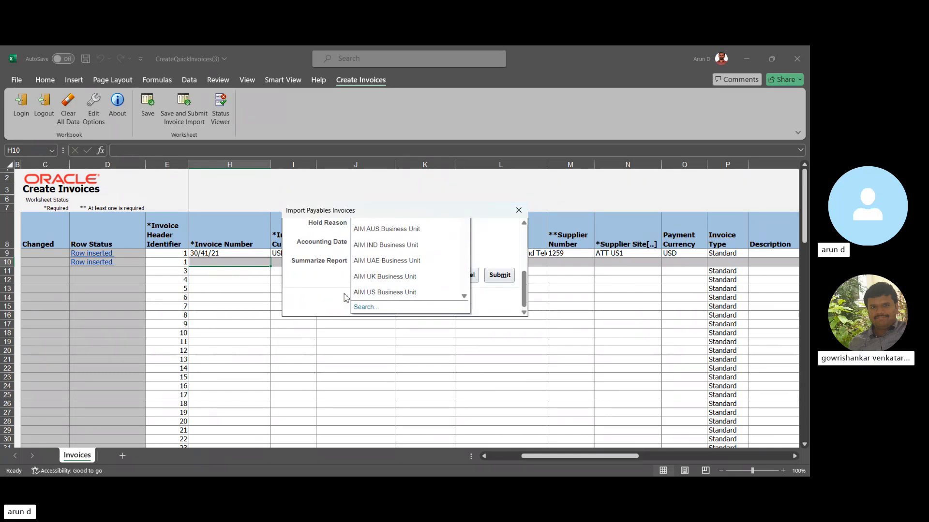
{"action": "left_click", "coordinate": [363, 308]}
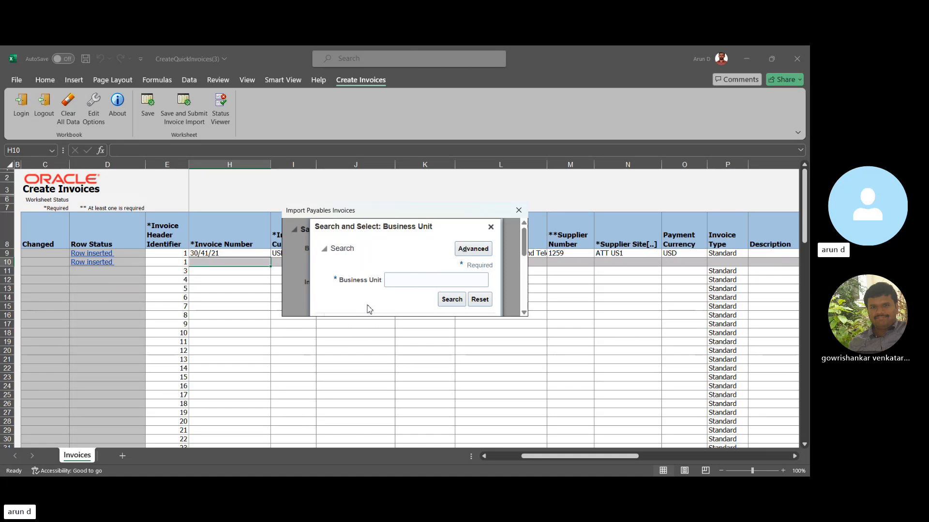
{"action": "left_click", "coordinate": [414, 281]}
{"action": "type", "text": "US1"}
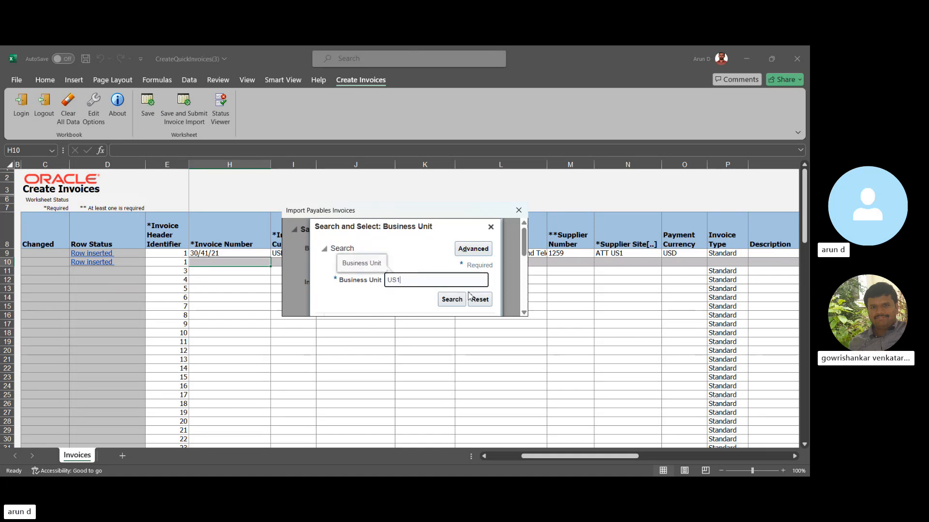
{"action": "left_click_drag", "start_coordinate": [524, 241], "coordinate": [520, 262]}
{"action": "left_click", "coordinate": [421, 265]}
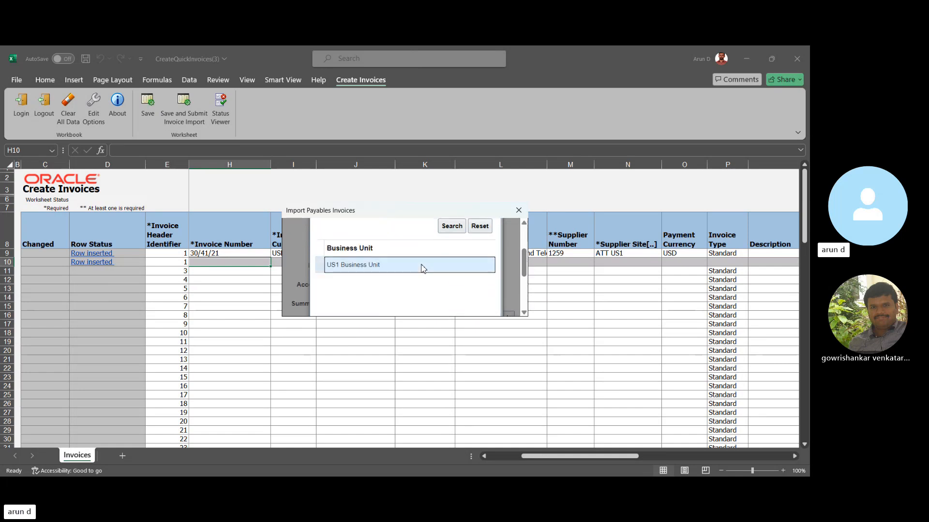
{"action": "left_click", "coordinate": [523, 294]}
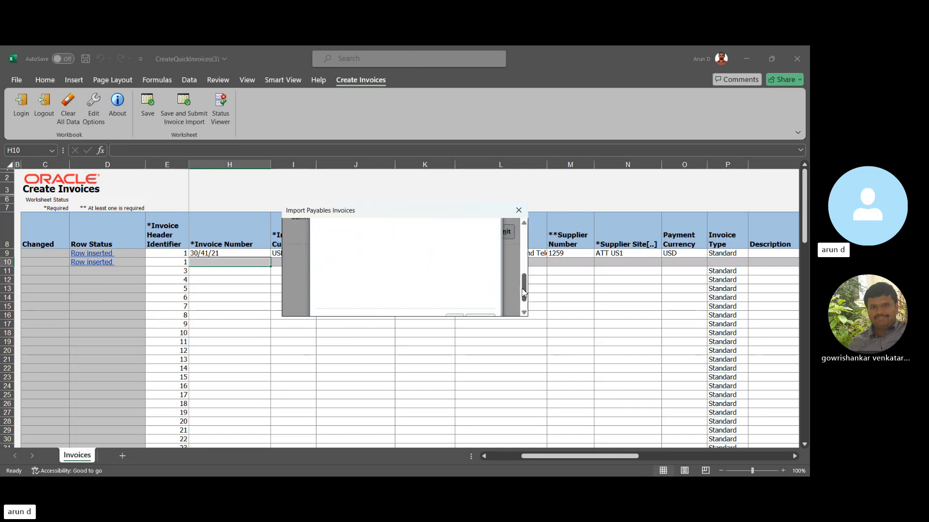
{"action": "left_click_drag", "start_coordinate": [524, 292], "coordinate": [524, 308]}
{"action": "left_click", "coordinate": [454, 304]}
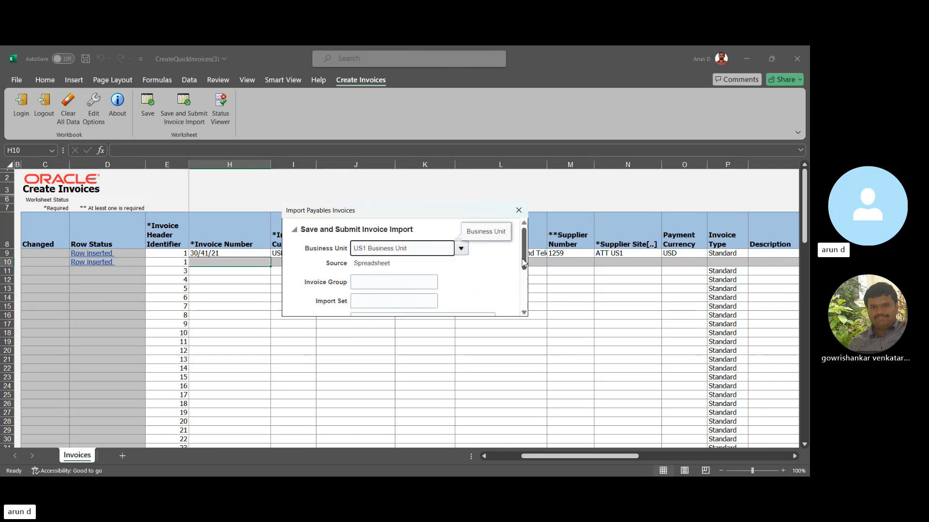
- Submit the Payables invoice import and close the request confirmation
{"action": "scroll", "coordinate": [522, 264], "scroll_direction": "down", "scroll_amount": 3}
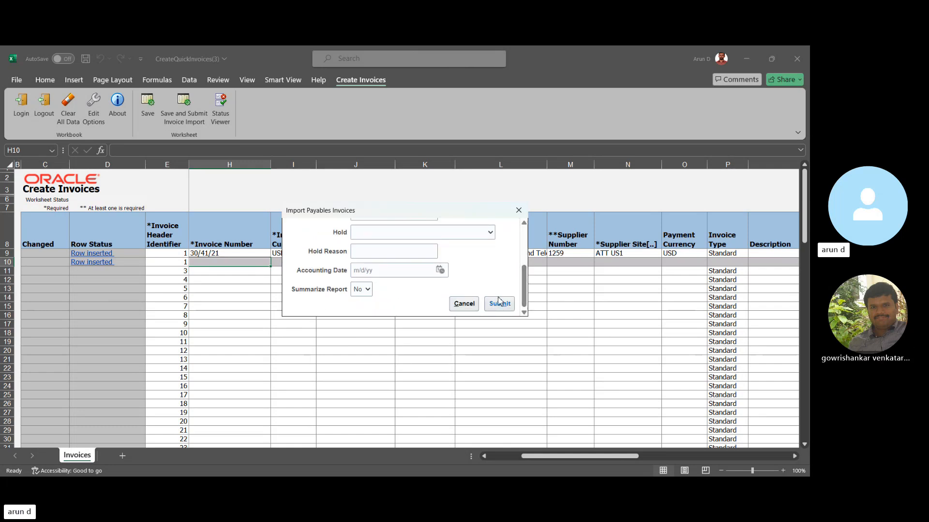
{"action": "left_click", "coordinate": [501, 307]}
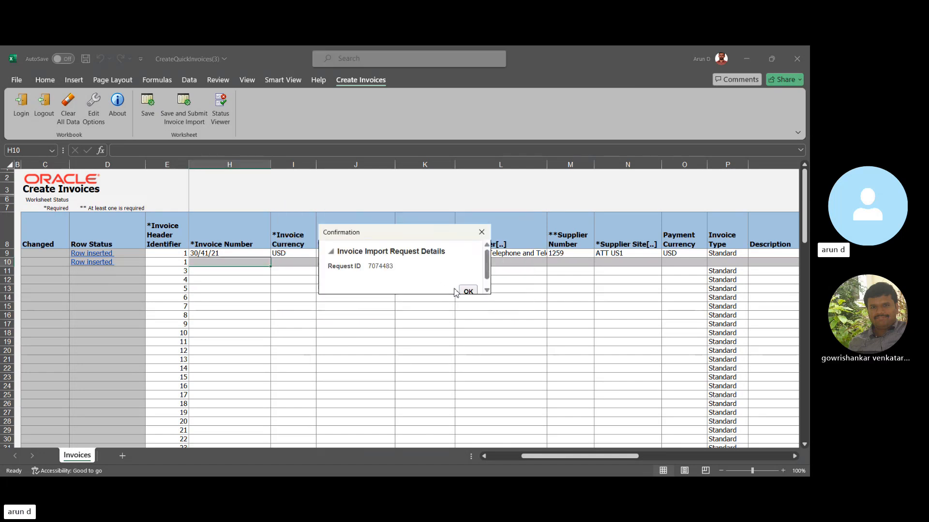
{"action": "left_click", "coordinate": [468, 290]}
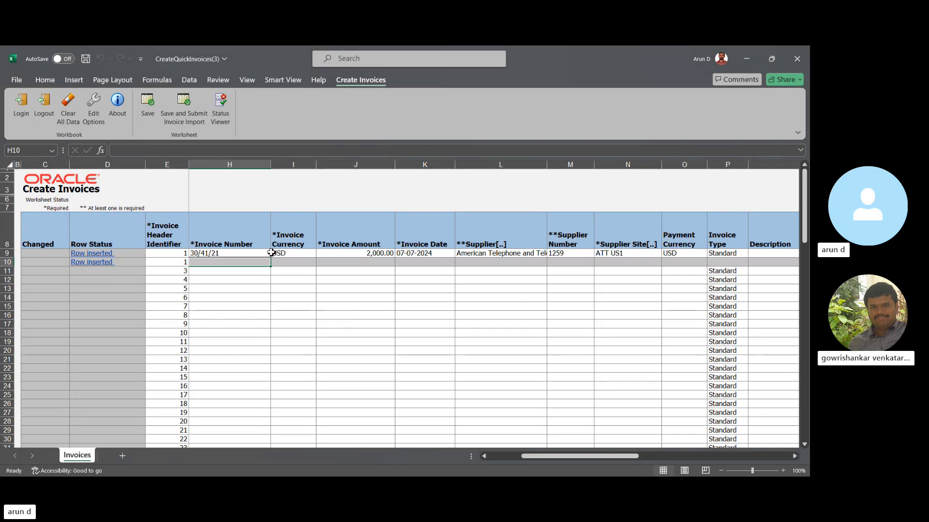
- Copy the invoice number from the first row
{"action": "left_click", "coordinate": [242, 253]}
{"action": "key", "text": "ctrl+c"}
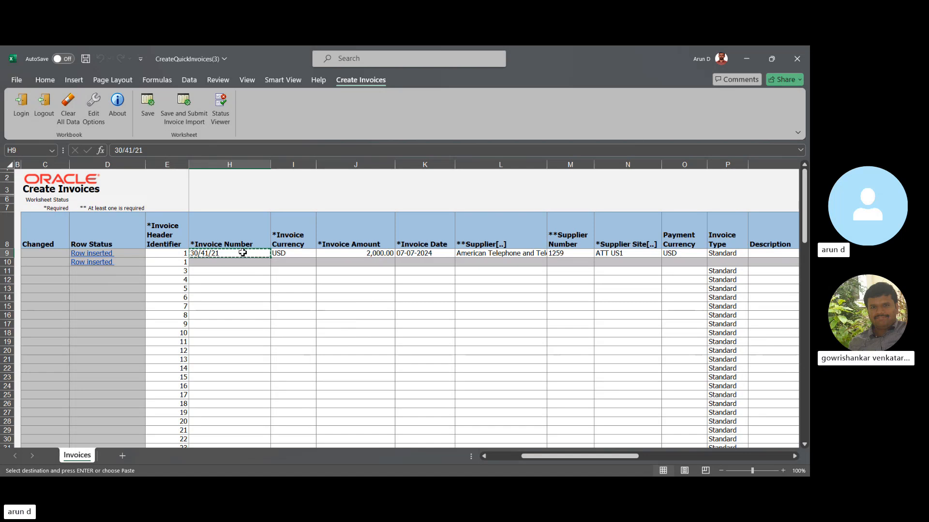
- Review the uploaded invoice's header values and its two line rows across the columns
{"action": "key", "text": "Right"}
{"action": "key", "text": "Right"}
{"action": "key", "text": "Right"}
{"action": "key", "text": "Right"}
{"action": "key", "text": "Right"}
{"action": "key", "text": "Right"}
{"action": "key", "text": "Right"}
{"action": "key", "text": "Right"}
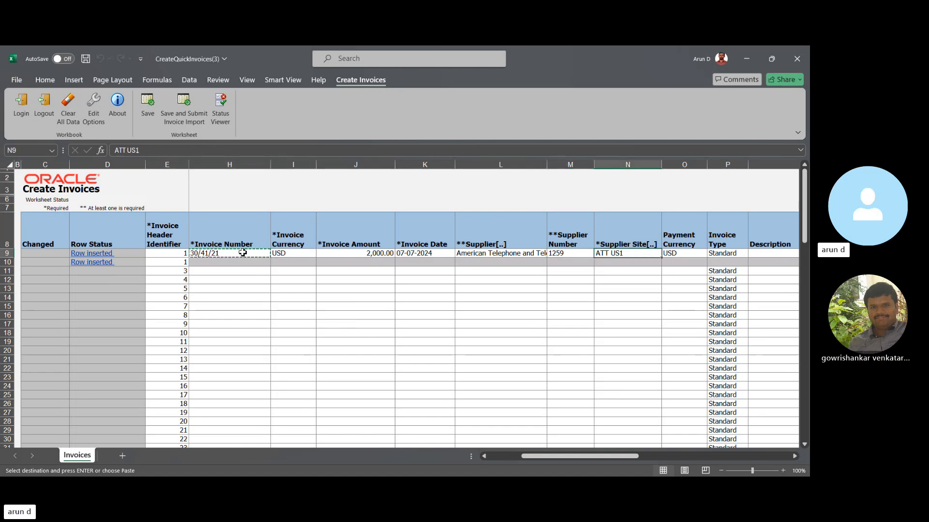
{"action": "key", "text": "Right"}
{"action": "key", "text": "Right"}
{"action": "key", "text": "Right"}
{"action": "key", "text": "Right"}
{"action": "key", "text": "Right"}
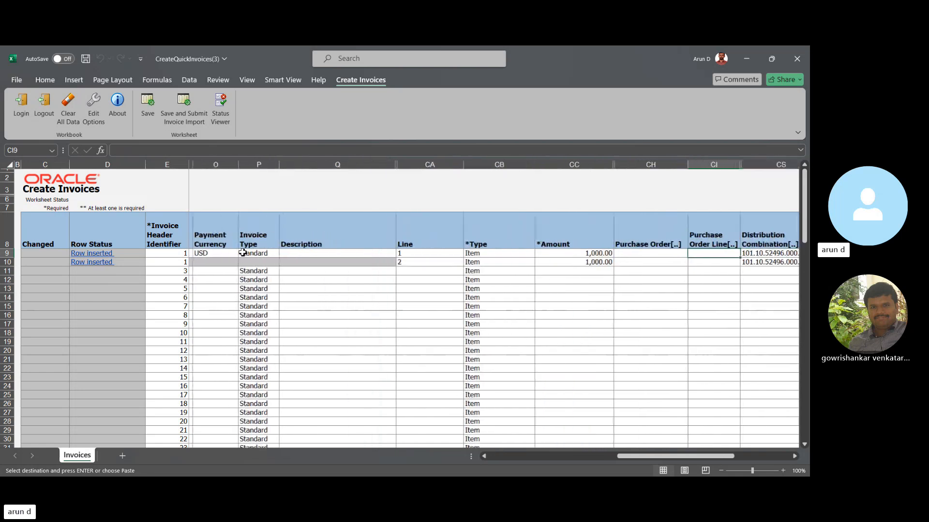
{"action": "key", "text": "Left"}
{"action": "key", "text": "Left"}
{"action": "key", "text": "Left"}
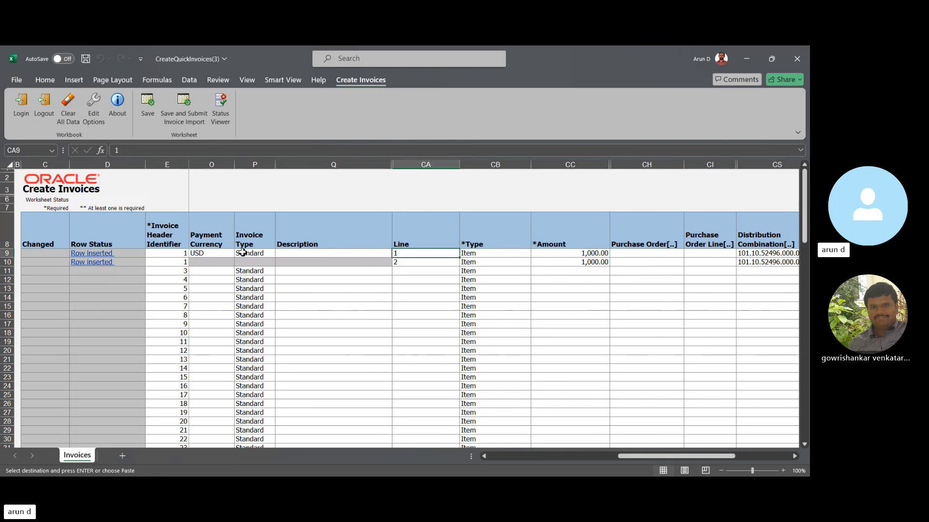
{"action": "key", "text": "Down"}
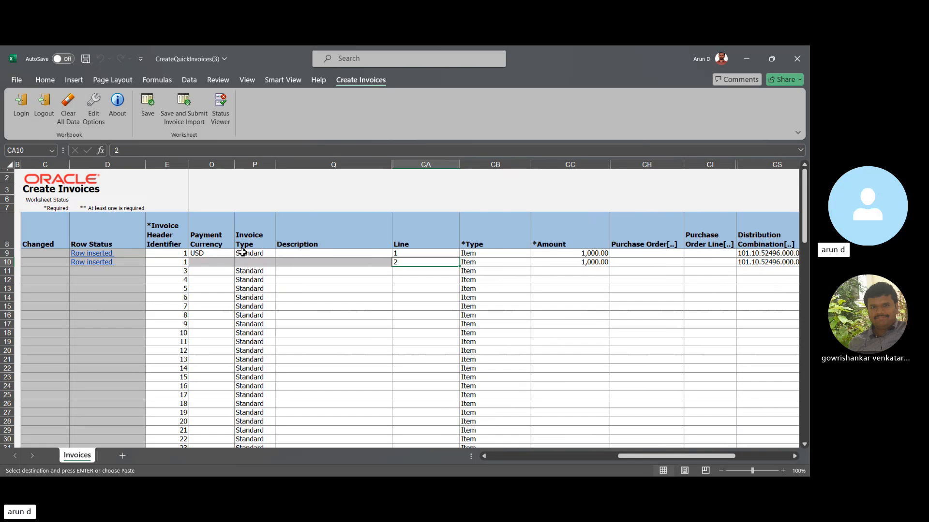
{"action": "key", "text": "Up"}
{"action": "key", "text": "Right"}
{"action": "key", "text": "Right"}
{"action": "key", "text": "Right"}
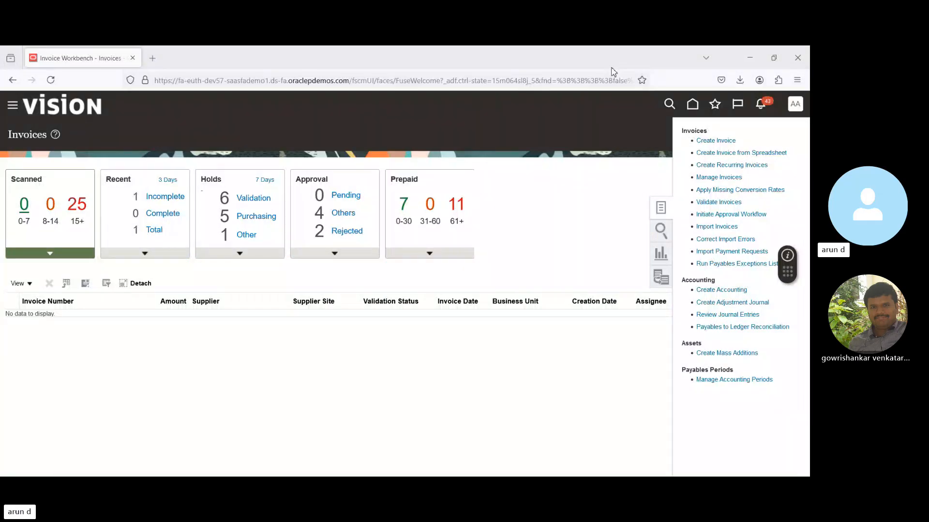
- Switch to the Oracle Invoices work area, search by the copied invoice number and open the matching invoice
{"action": "left_click", "coordinate": [660, 232]}
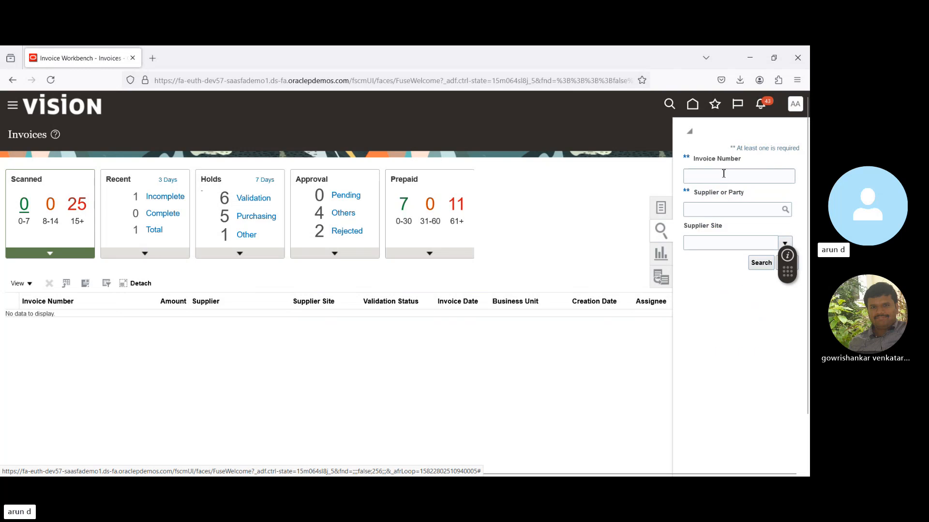
{"action": "left_click", "coordinate": [723, 178]}
{"action": "key", "text": "ctrl+v"}
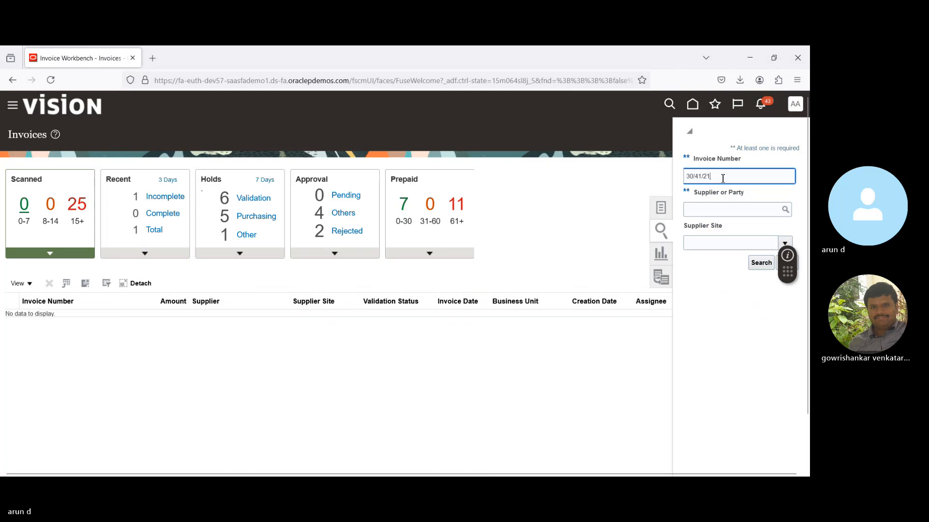
{"action": "left_click", "coordinate": [761, 263]}
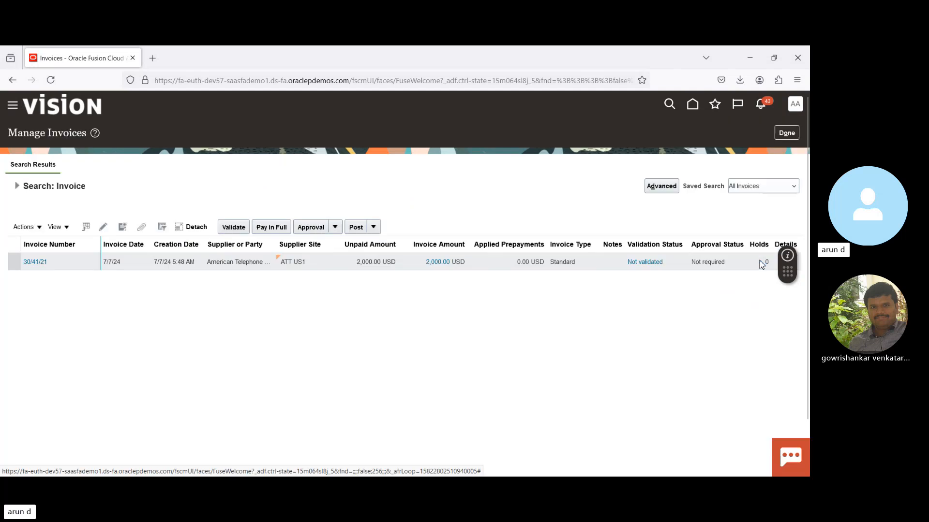
{"action": "left_click", "coordinate": [83, 262]}
{"action": "left_click", "coordinate": [40, 263]}
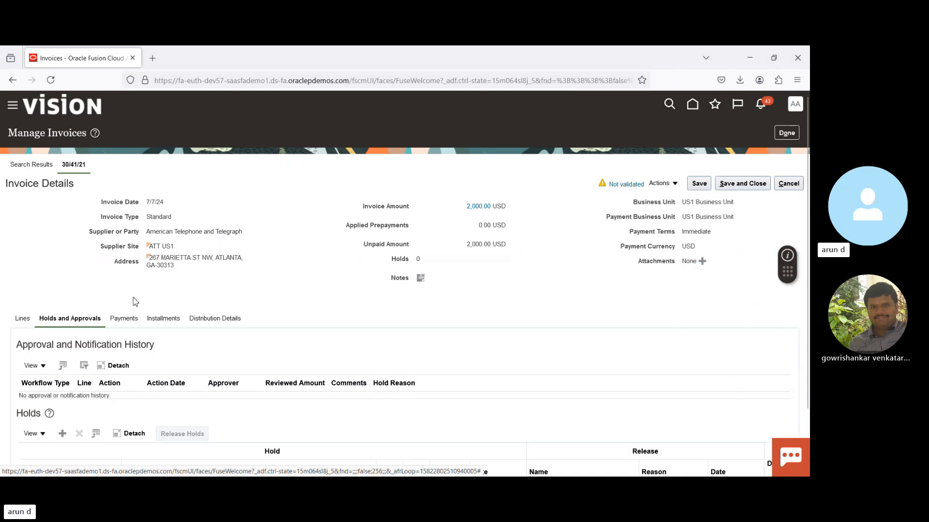
- Show the lines of the imported invoice and open the invoice for editing
{"action": "left_click", "coordinate": [26, 319]}
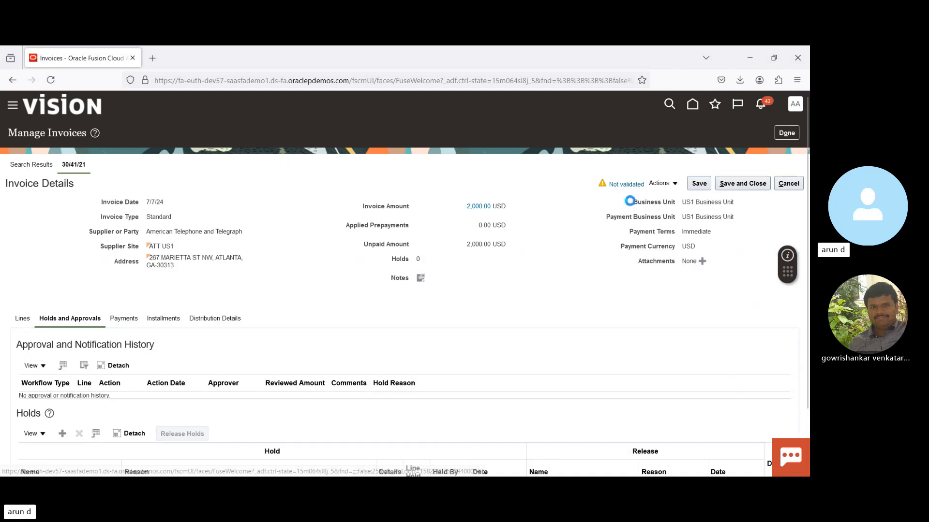
{"action": "left_click", "coordinate": [670, 186]}
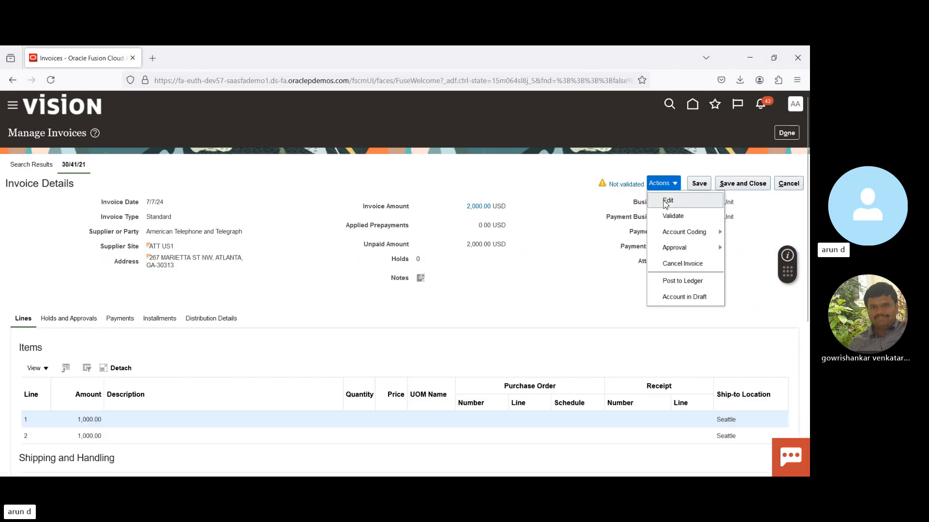
{"action": "left_click", "coordinate": [666, 203]}
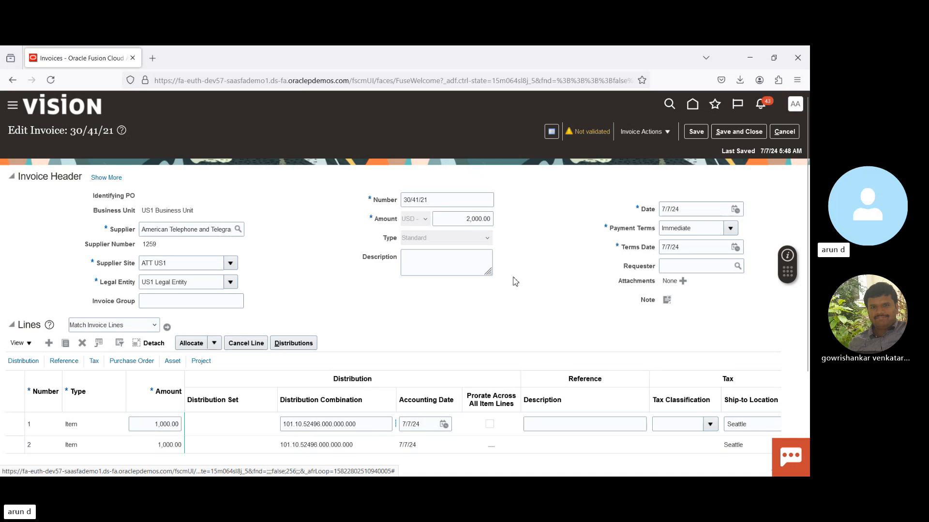
- Search the web in a new browser tab for "payable invoice fbdi" and open Oracle's Payables Standard Invoice Import page
{"action": "left_click", "coordinate": [153, 58]}
{"action": "type", "text": "payab"}
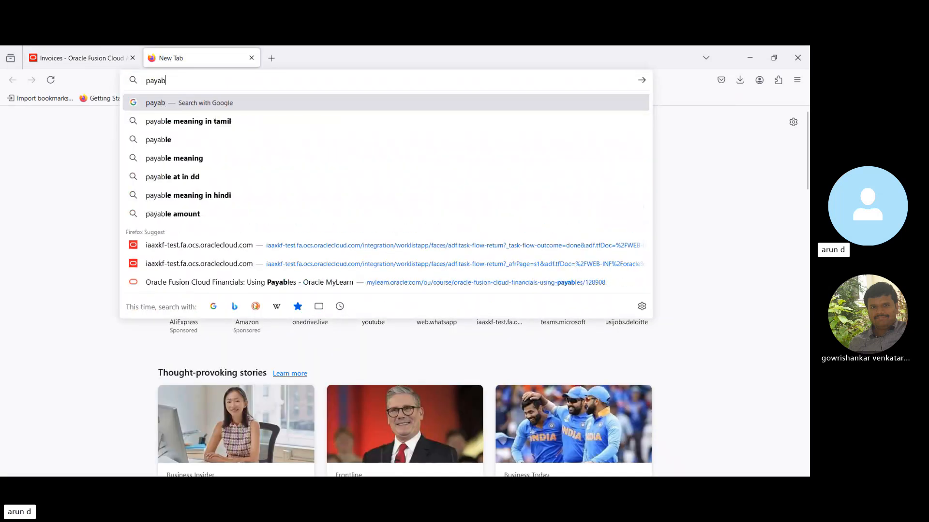
{"action": "type", "text": "le invo"}
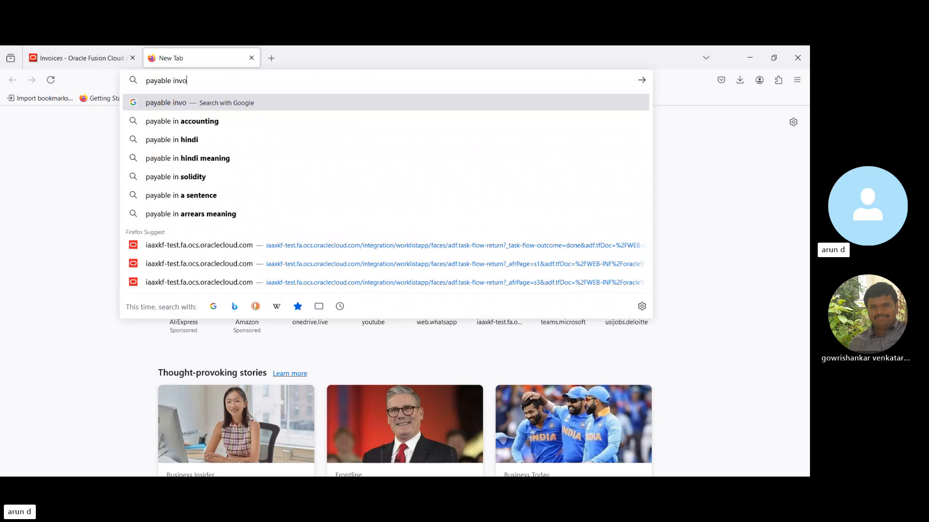
{"action": "type", "text": "ice fbdi"}
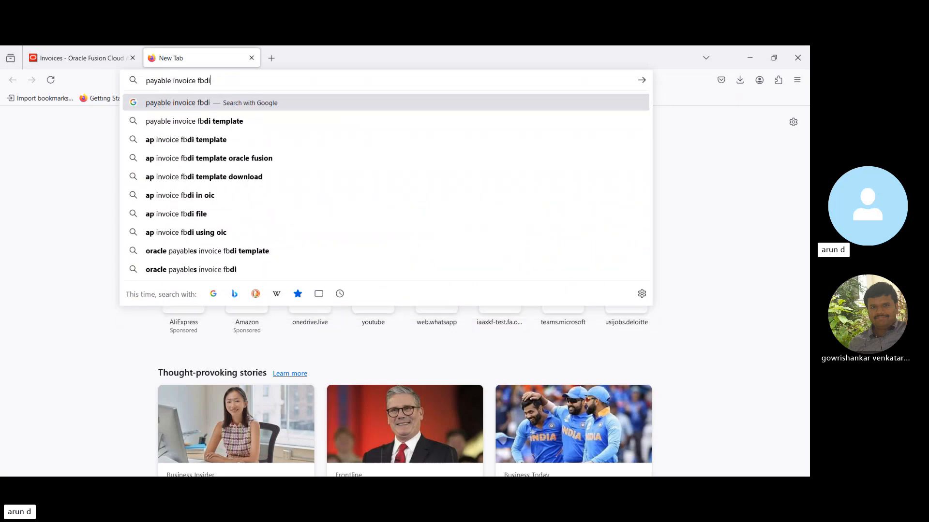
{"action": "key", "text": "Return"}
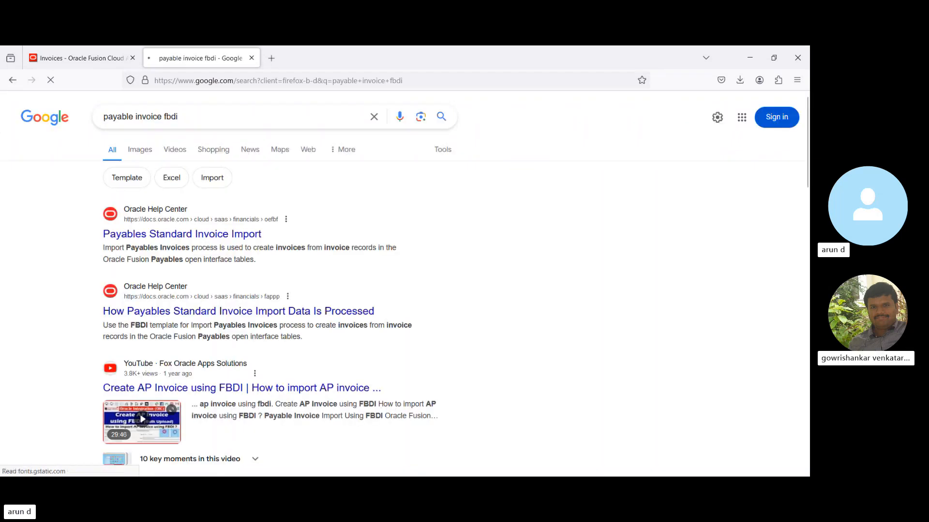
{"action": "left_click", "coordinate": [146, 236]}
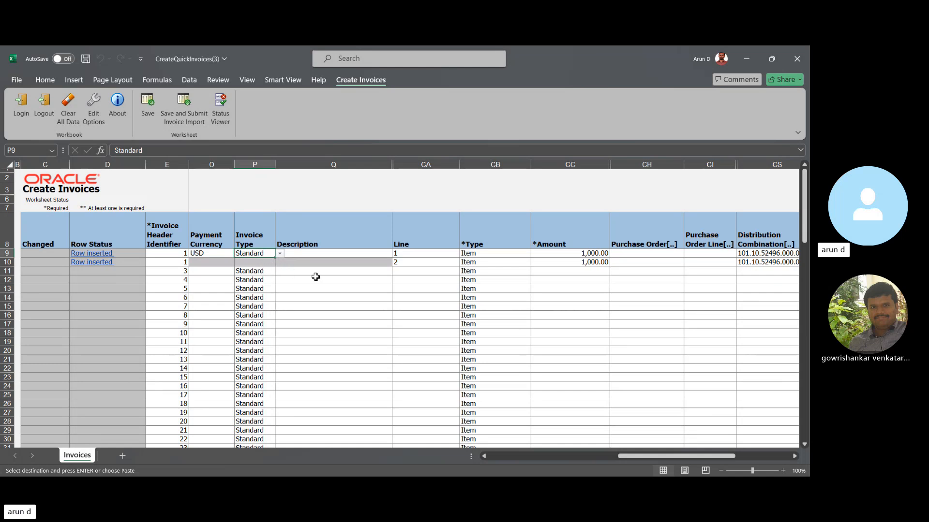
{"action": "left_click", "coordinate": [344, 310]}
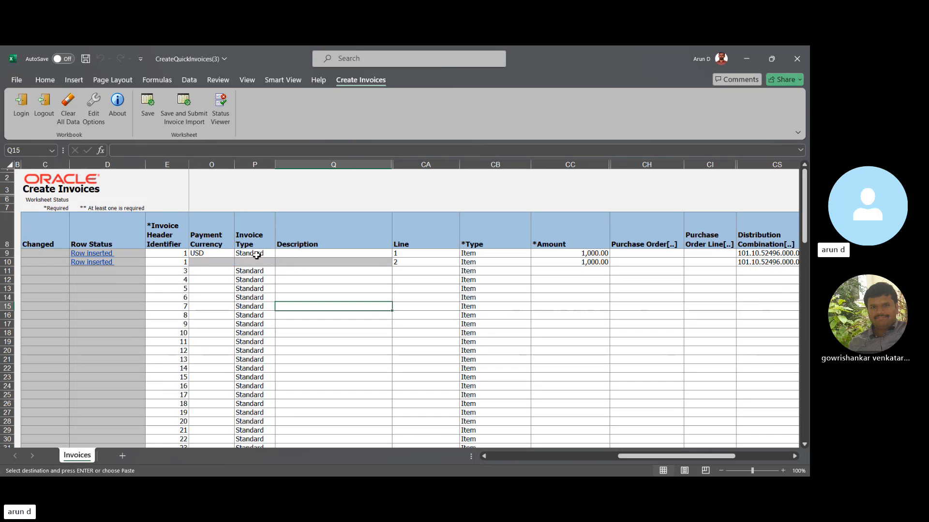
{"action": "left_click", "coordinate": [258, 256]}
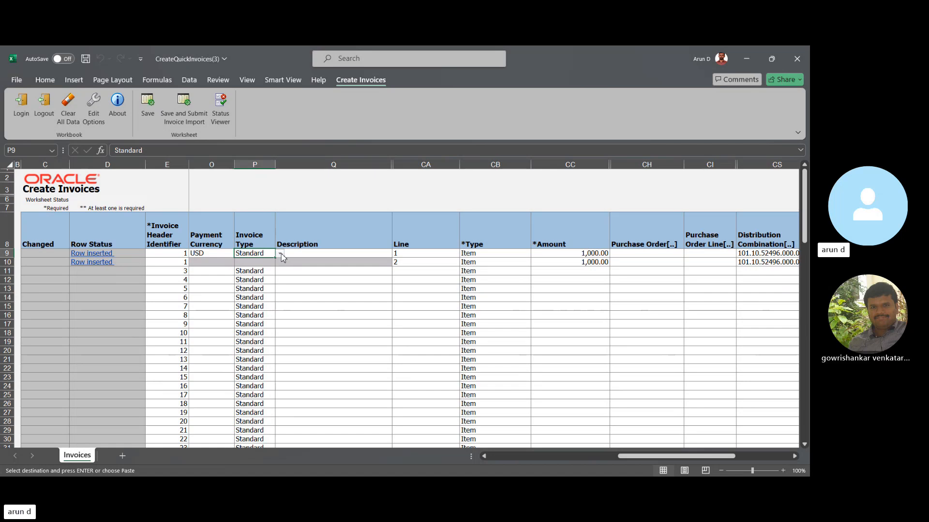
{"action": "left_click", "coordinate": [297, 298]}
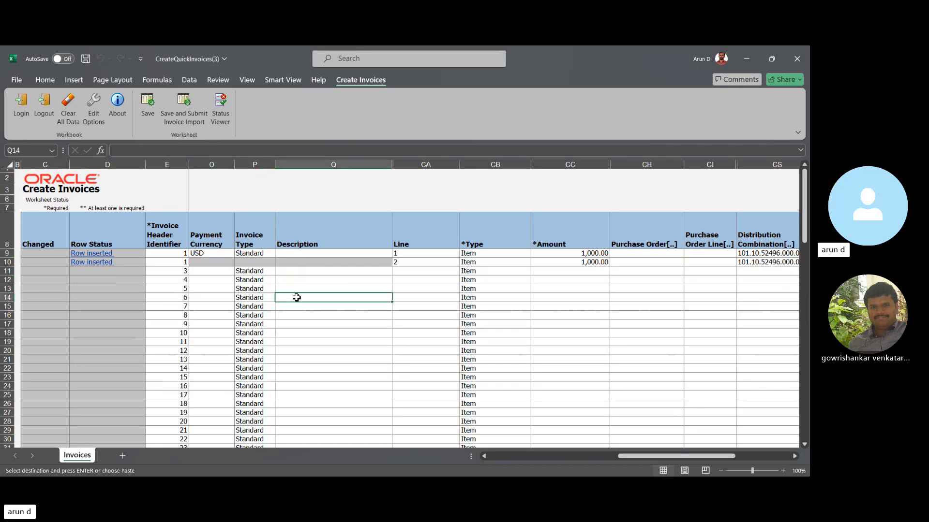
{"action": "left_click", "coordinate": [256, 274]}
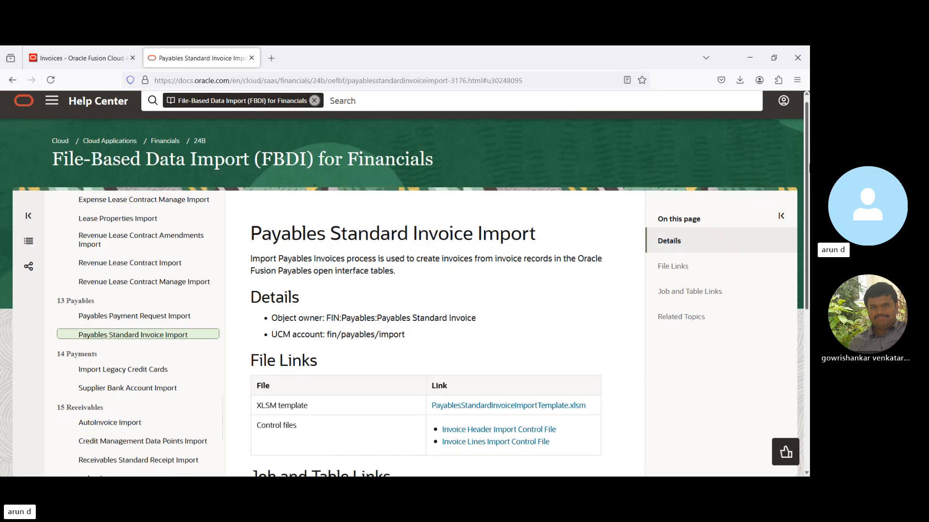
- Download PayablesStandardInvoiceImportTemplate.xlsm from the Payables Standard Invoice Import page's file links and open it in Excel with editing enabled
{"action": "mouse_move", "coordinate": [809, 163]}
{"action": "left_mouse_down"}
{"action": "mouse_move", "coordinate": [809, 197]}
{"action": "mouse_move", "coordinate": [808, 161]}
{"action": "left_mouse_up"}
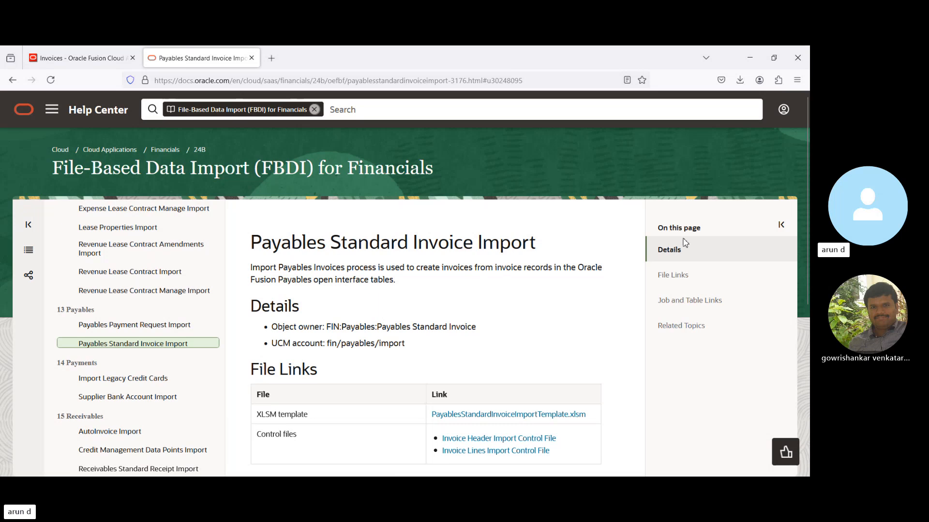
{"action": "left_click_drag", "start_coordinate": [806, 180], "coordinate": [808, 283]}
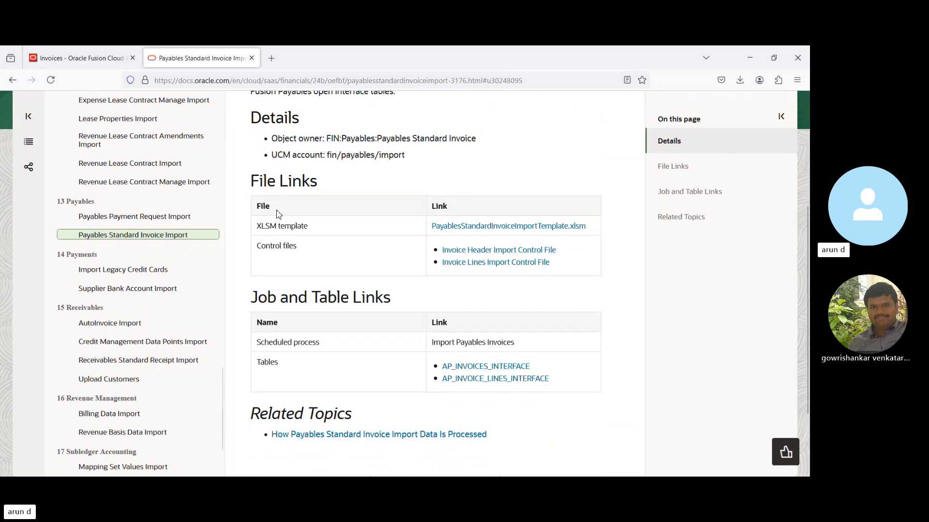
{"action": "left_click_drag", "start_coordinate": [265, 180], "coordinate": [331, 191]}
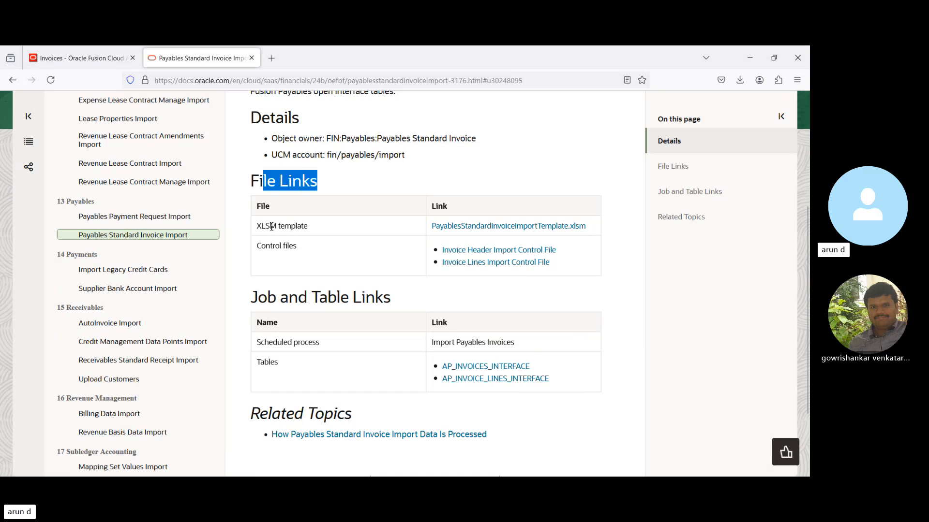
{"action": "left_click", "coordinate": [456, 227]}
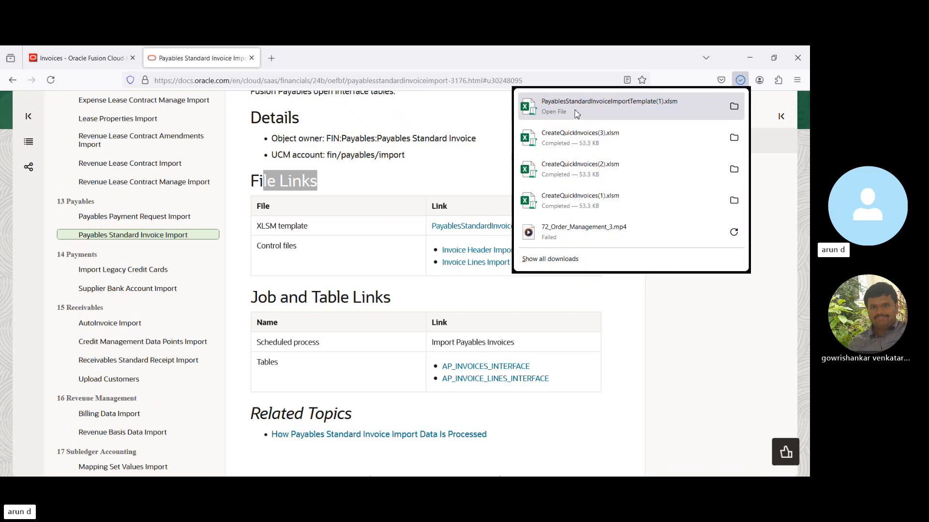
{"action": "left_click", "coordinate": [576, 115]}
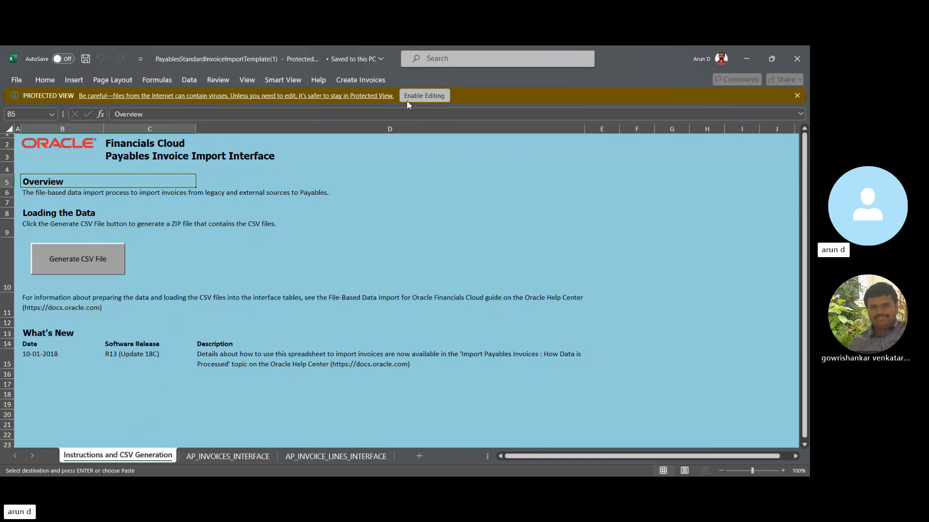
{"action": "left_click", "coordinate": [428, 96]}
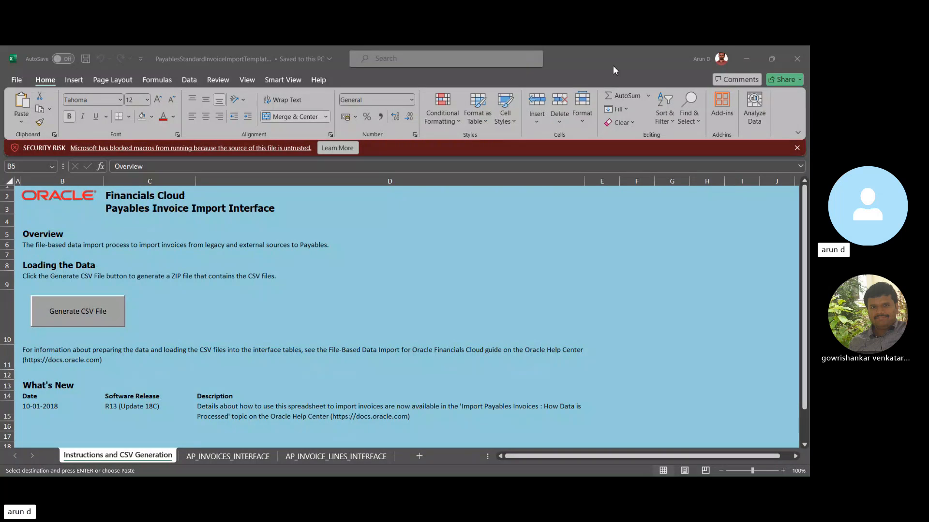
- Examine the sample invoice headers in the AP_INVOICES_INTERFACE sheet, from the invoice number back to the invoice ID
{"action": "left_click", "coordinate": [215, 459]}
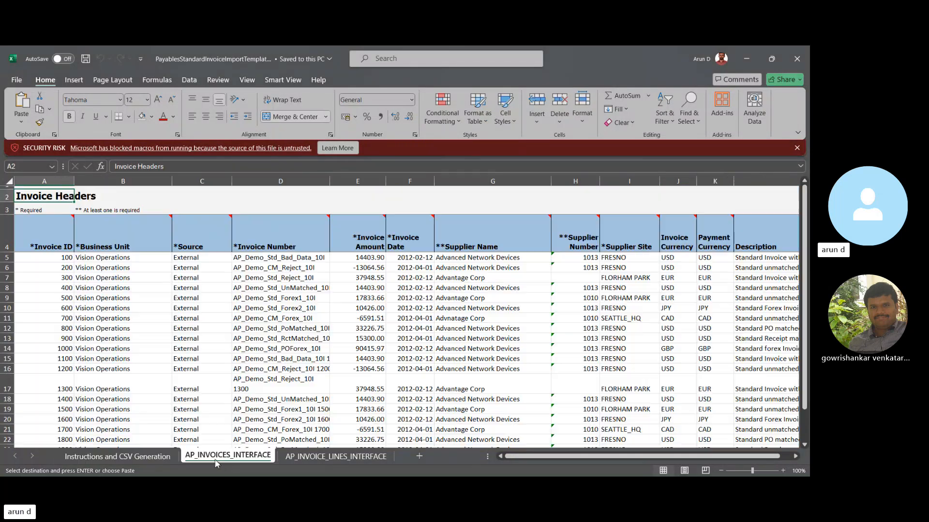
{"action": "left_click", "coordinate": [277, 287]}
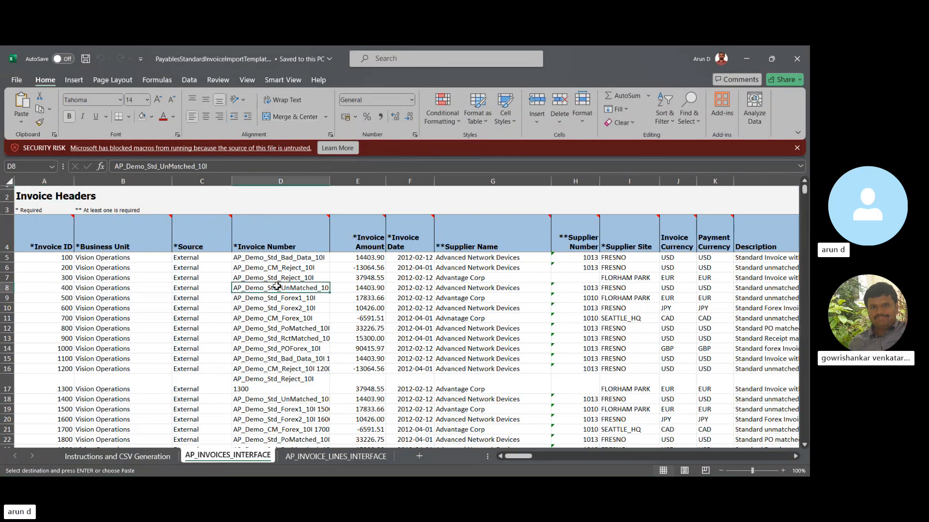
{"action": "key", "text": "Left"}
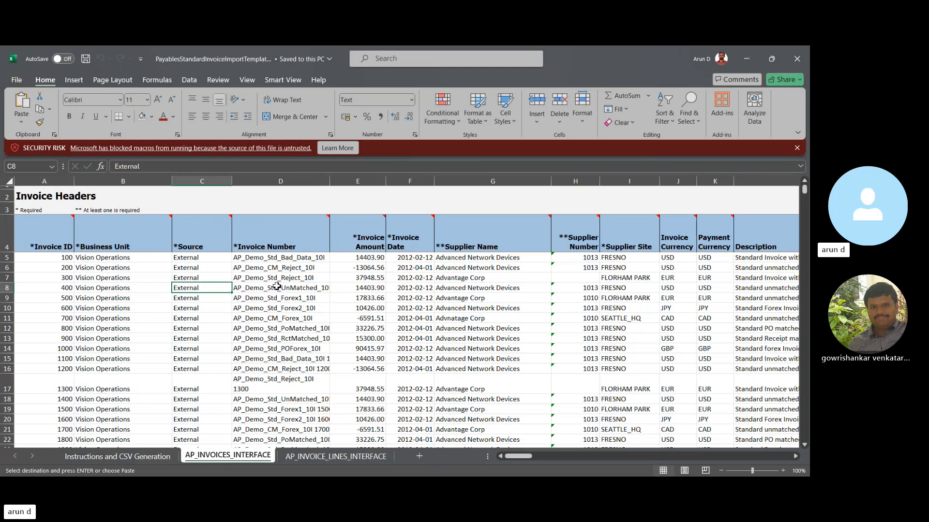
{"action": "key", "text": "Left"}
{"action": "key", "text": "Left"}
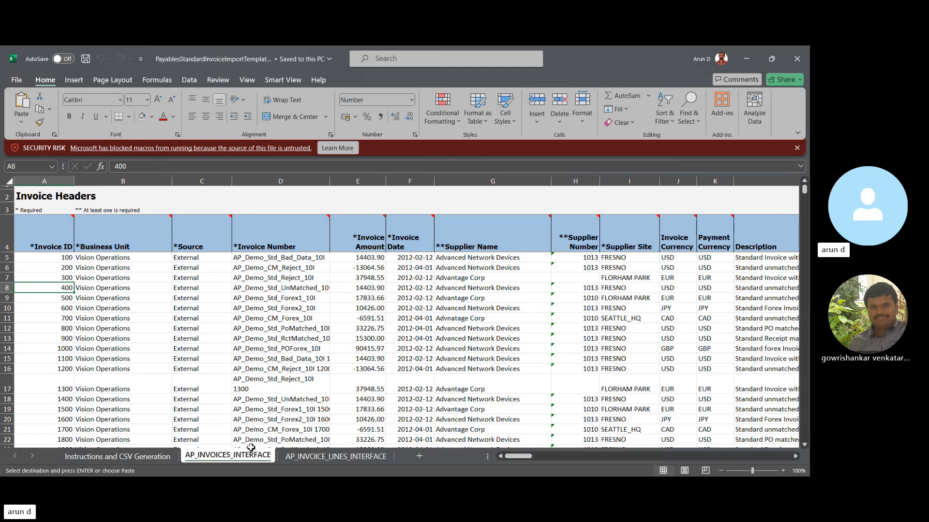
- Examine the invoice line columns in the AP_INVOICE_LINES_INTERFACE sheet, from Invoice ID across to Final Match and back
{"action": "left_click", "coordinate": [332, 458]}
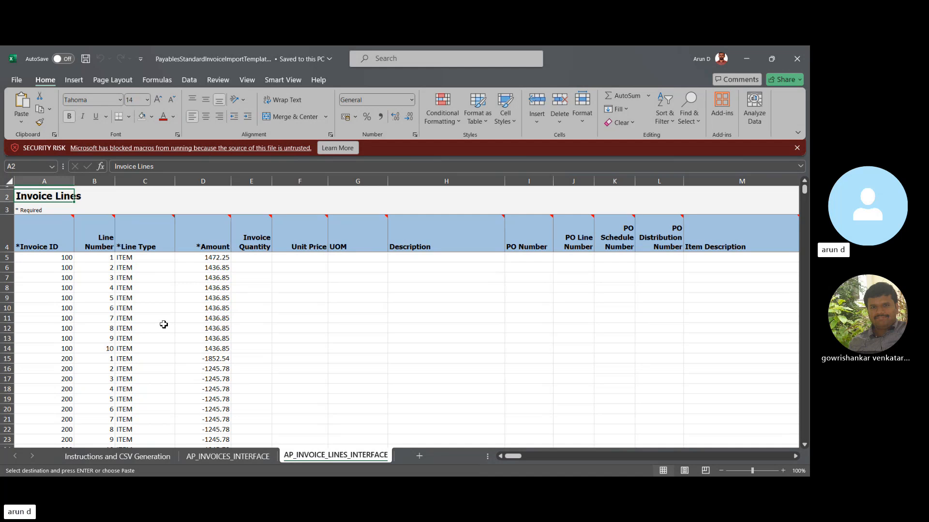
{"action": "key", "text": "Up"}
{"action": "key", "text": "Down"}
{"action": "key", "text": "Down"}
{"action": "key", "text": "Down"}
{"action": "key", "text": "Down"}
{"action": "key", "text": "Down"}
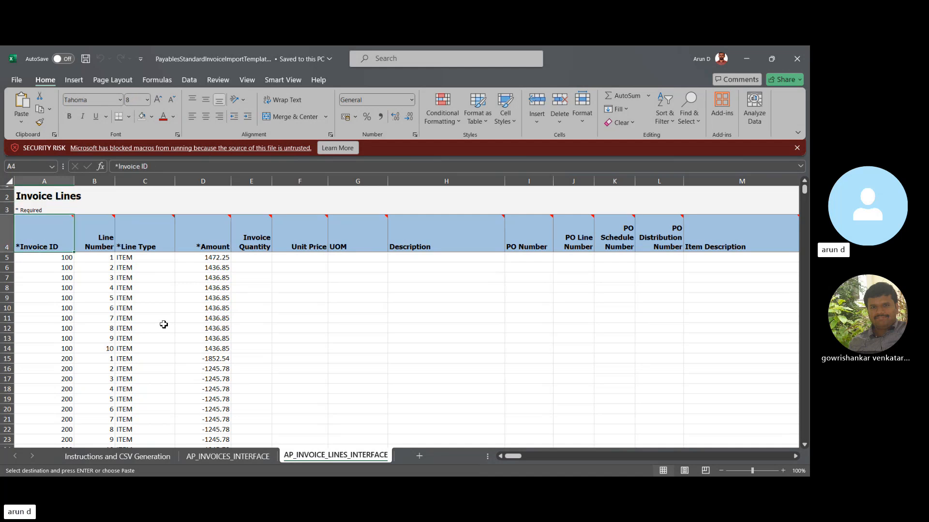
{"action": "key", "text": "Right"}
{"action": "key", "text": "Right"}
{"action": "key", "text": "Right"}
{"action": "key", "text": "Right"}
{"action": "key", "text": "Right"}
{"action": "key", "text": "Right"}
{"action": "key", "text": "Right"}
{"action": "key", "text": "Right"}
{"action": "key", "text": "Right"}
{"action": "key", "text": "Right"}
{"action": "key", "text": "Right"}
{"action": "key", "text": "Right"}
{"action": "key", "text": "Right"}
{"action": "key", "text": "Right"}
{"action": "key", "text": "Right"}
{"action": "key", "text": "Right"}
{"action": "key", "text": "Right"}
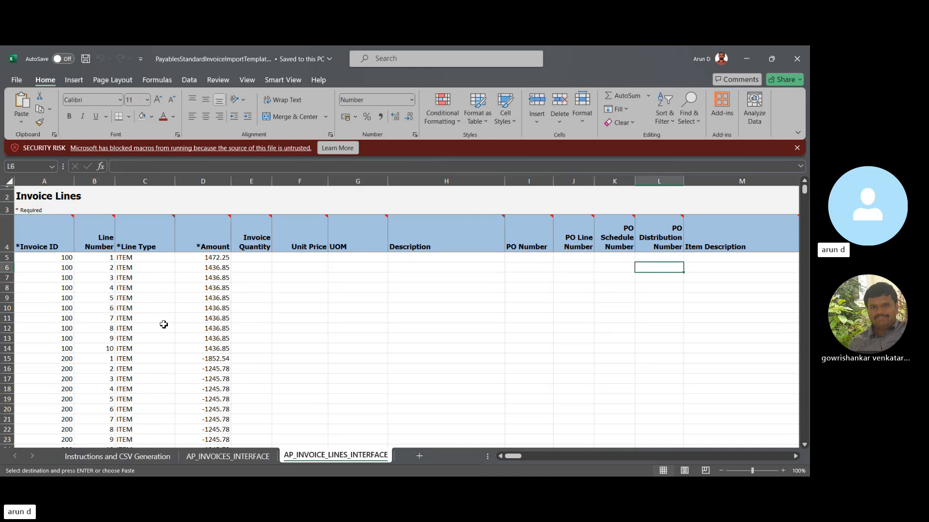
{"action": "key", "text": "Right"}
{"action": "key", "text": "Right"}
{"action": "key", "text": "Right"}
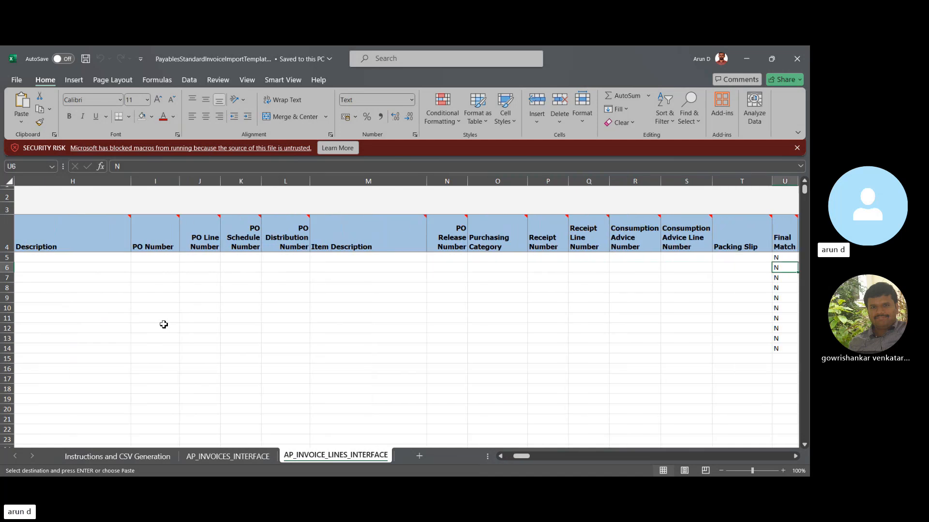
{"action": "key", "text": "Left"}
{"action": "key", "text": "Left"}
{"action": "key", "text": "Left"}
{"action": "key", "text": "Left"}
{"action": "key", "text": "Left"}
{"action": "key", "text": "Left"}
{"action": "key", "text": "Left"}
{"action": "key", "text": "Left"}
{"action": "key", "text": "Left"}
{"action": "key", "text": "Left"}
{"action": "key", "text": "Left"}
{"action": "key", "text": "Left"}
{"action": "key", "text": "Left"}
{"action": "key", "text": "Left"}
{"action": "key", "text": "Left"}
{"action": "key", "text": "Left"}
{"action": "key", "text": "Left"}
{"action": "key", "text": "Left"}
{"action": "key", "text": "Left"}
{"action": "key", "text": "Left"}
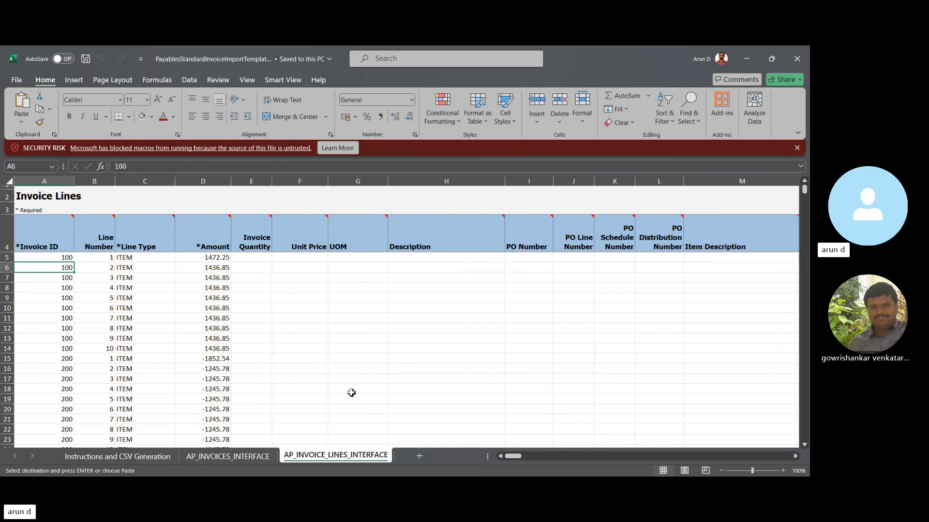
- Return to the AP_INVOICES_INTERFACE sheet and select the first header row's invoice ID
{"action": "left_click", "coordinate": [234, 458]}
{"action": "left_click", "coordinate": [51, 257]}
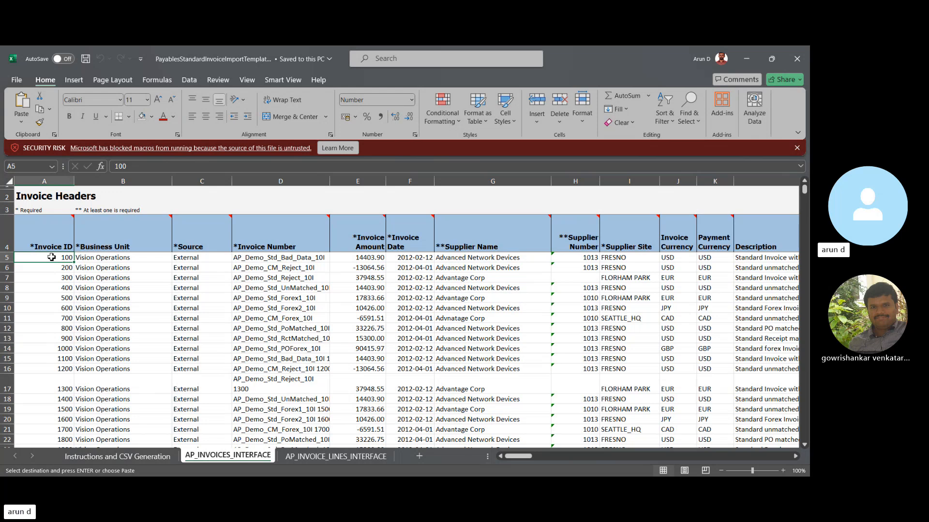
- Review the first header row's fields from Business Unit through Source, Invoice Number, Amount and Date to the supplier columns
{"action": "key", "text": "Right"}
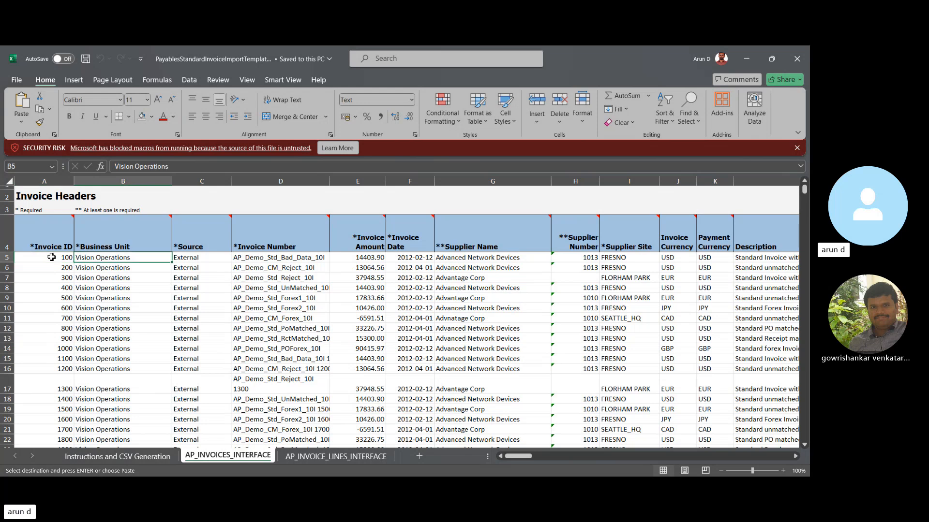
{"action": "key", "text": "Right"}
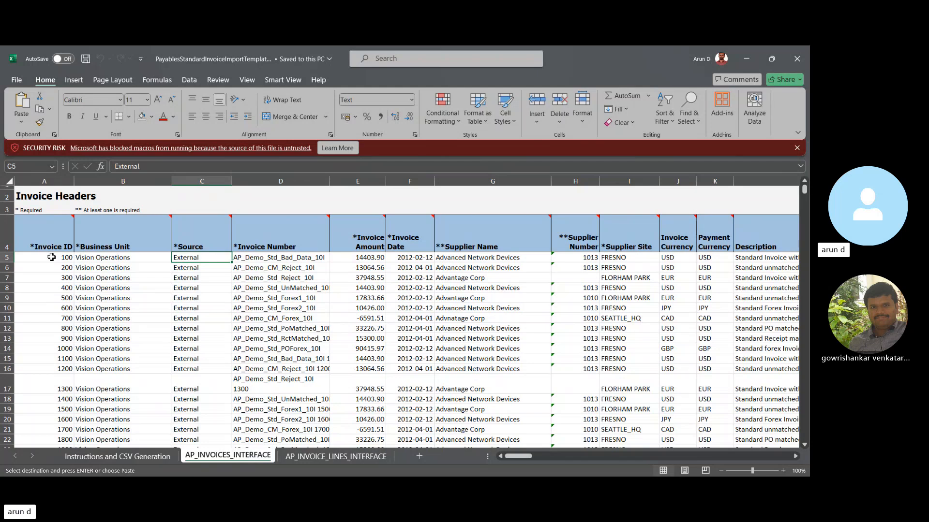
{"action": "key", "text": "Right"}
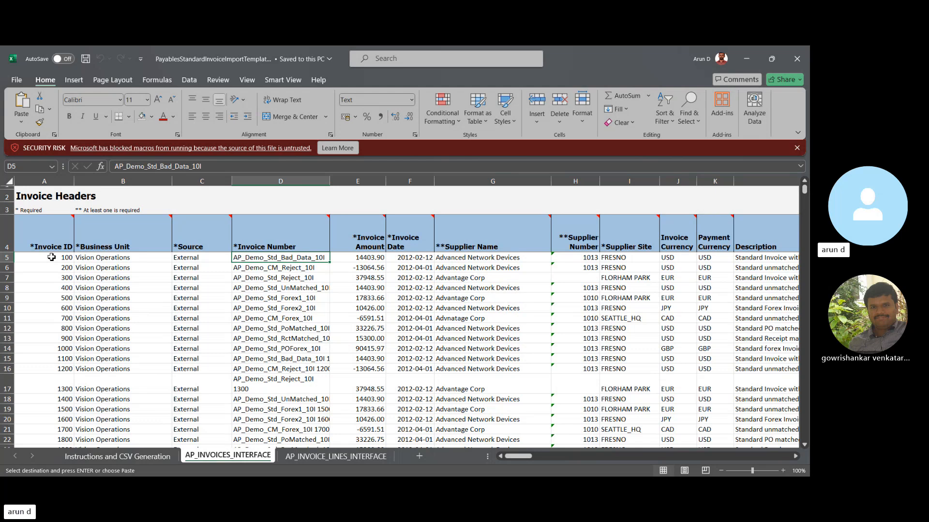
{"action": "key", "text": "Right"}
{"action": "key", "text": "Right"}
{"action": "key", "text": "Right"}
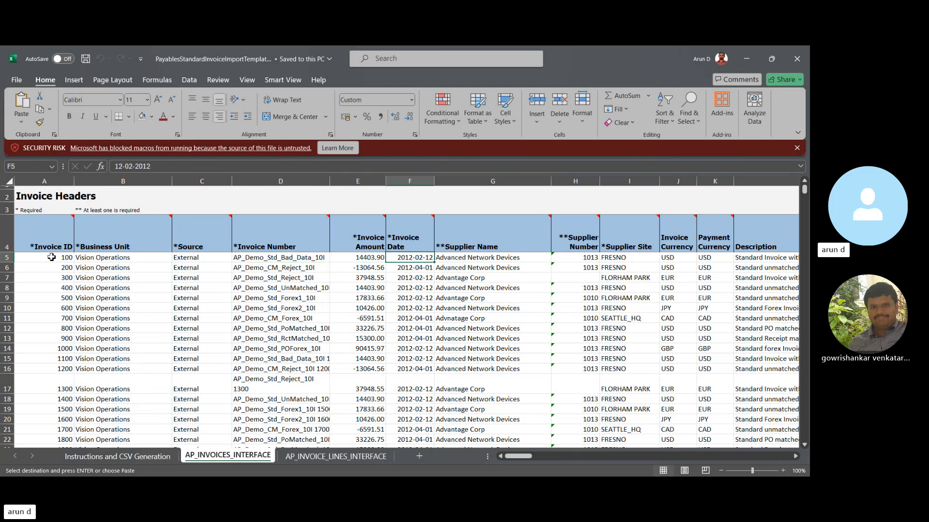
- Examine the first header row from Supplier Site through the currencies, Description and Import Set to Legal Entity, and return to Invoice Type
{"action": "key", "text": "Right"}
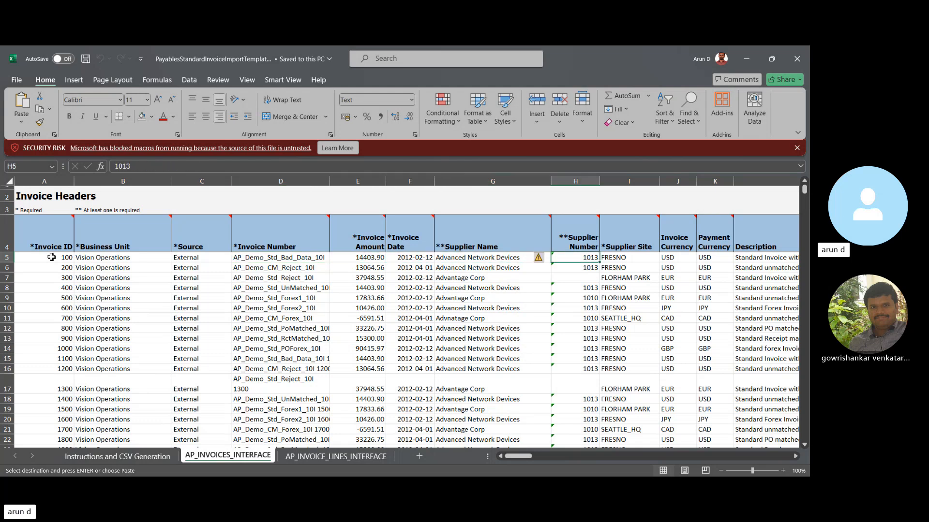
{"action": "key", "text": "Right"}
{"action": "key", "text": "Right"}
{"action": "key", "text": "Right"}
{"action": "key", "text": "Right"}
{"action": "key", "text": "Right"}
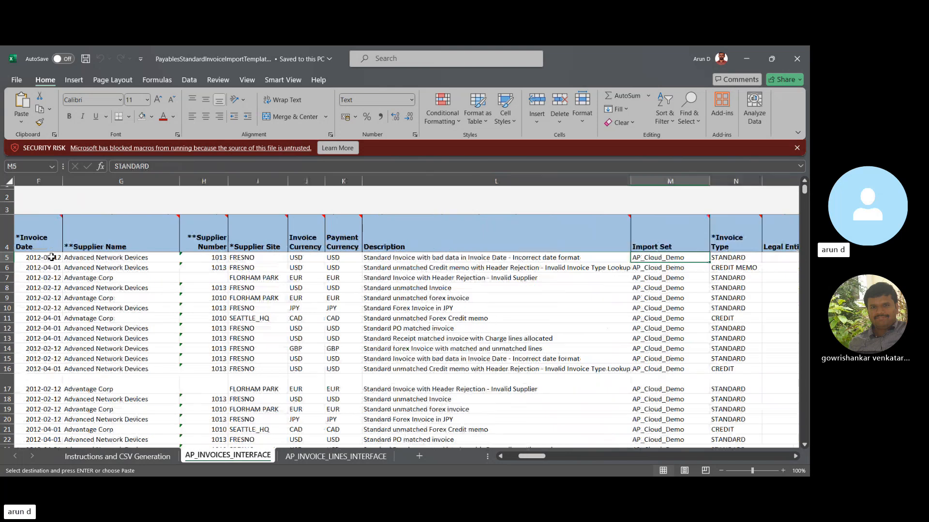
{"action": "key", "text": "Right"}
{"action": "key", "text": "Right"}
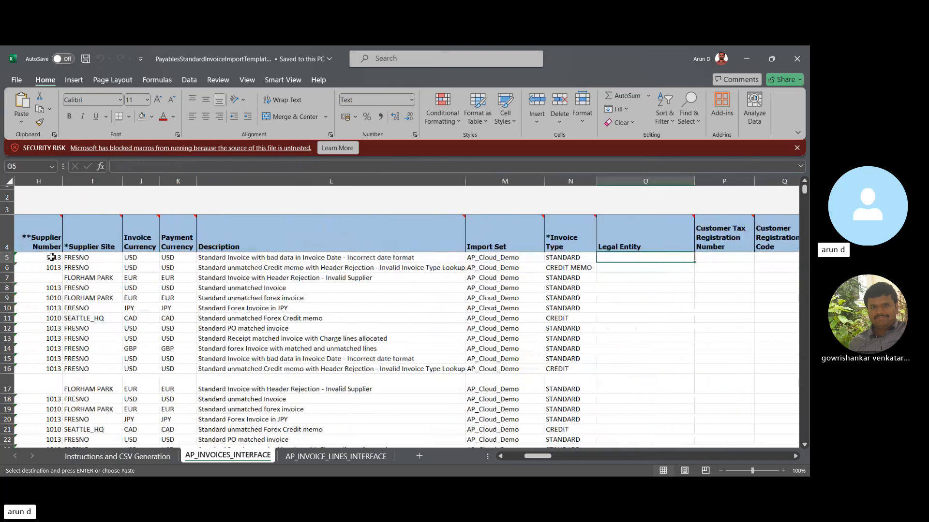
{"action": "key", "text": "Right"}
{"action": "key", "text": "Right"}
{"action": "key", "text": "Left"}
{"action": "key", "text": "Left"}
{"action": "key", "text": "Left"}
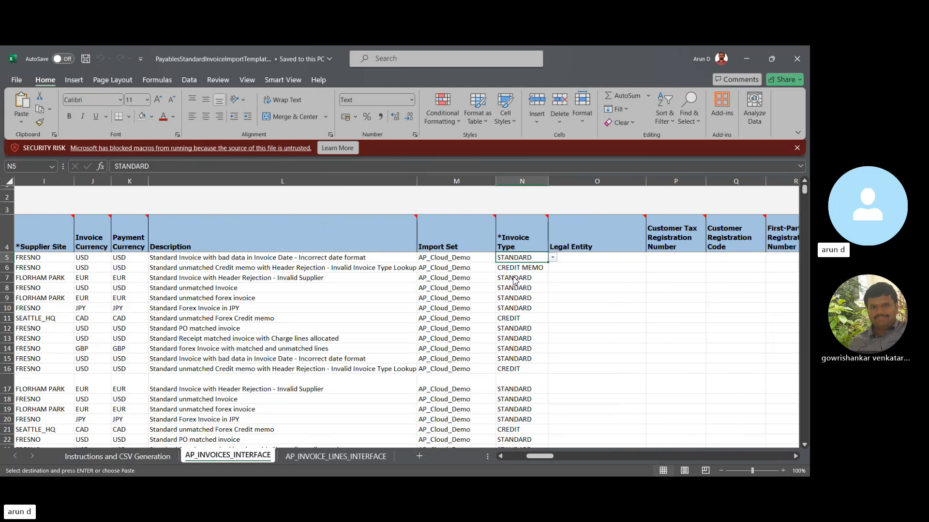
- Examine the first header row's Legal Entity, tax registration, Payment Terms and Terms Date fields
{"action": "left_click", "coordinate": [622, 267]}
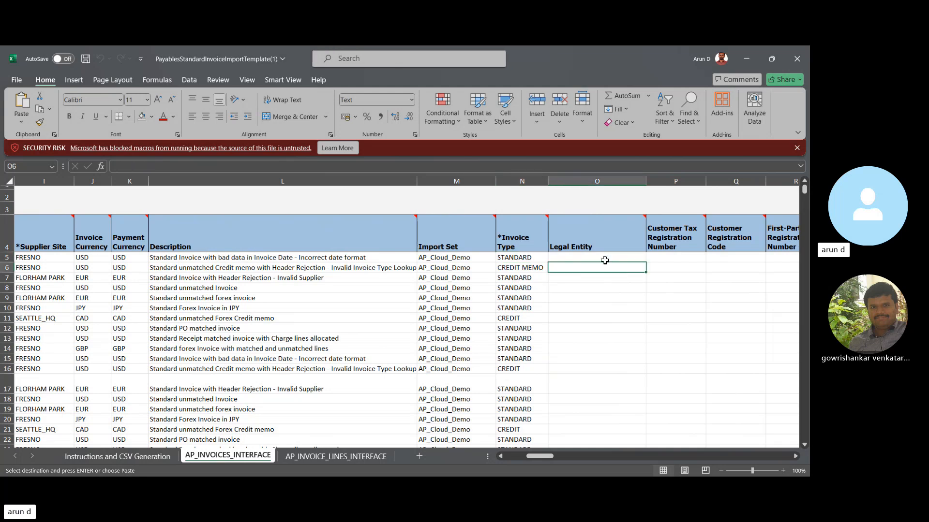
{"action": "key", "text": "Up"}
{"action": "key", "text": "Right"}
{"action": "key", "text": "Right"}
{"action": "key", "text": "Right"}
{"action": "key", "text": "Right"}
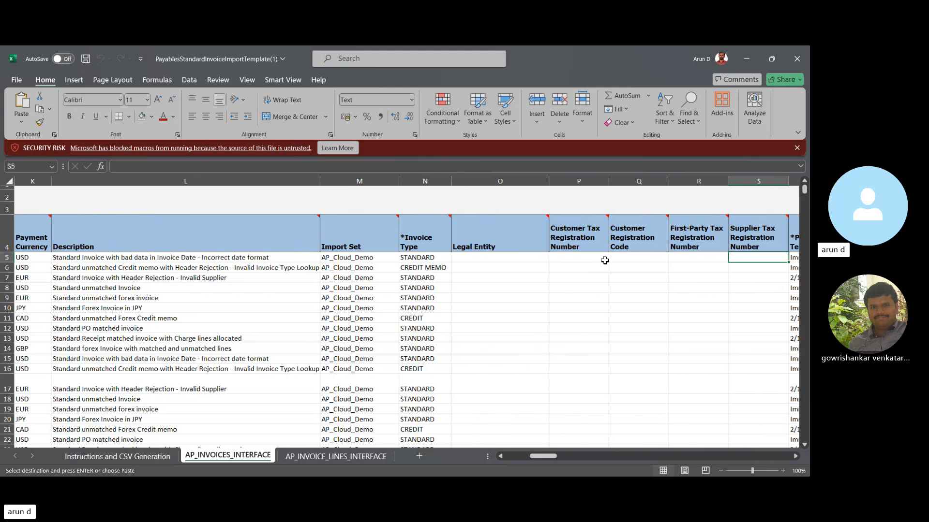
{"action": "key", "text": "Right"}
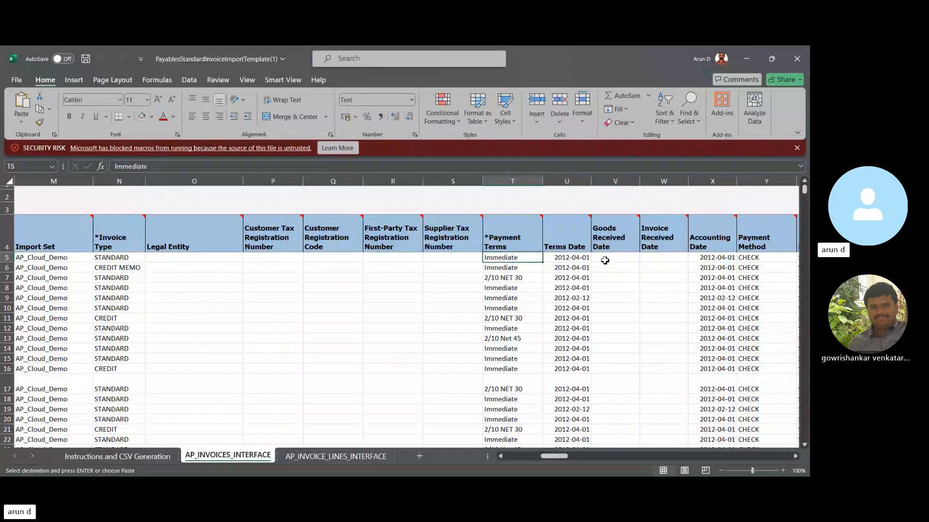
{"action": "key", "text": "Right"}
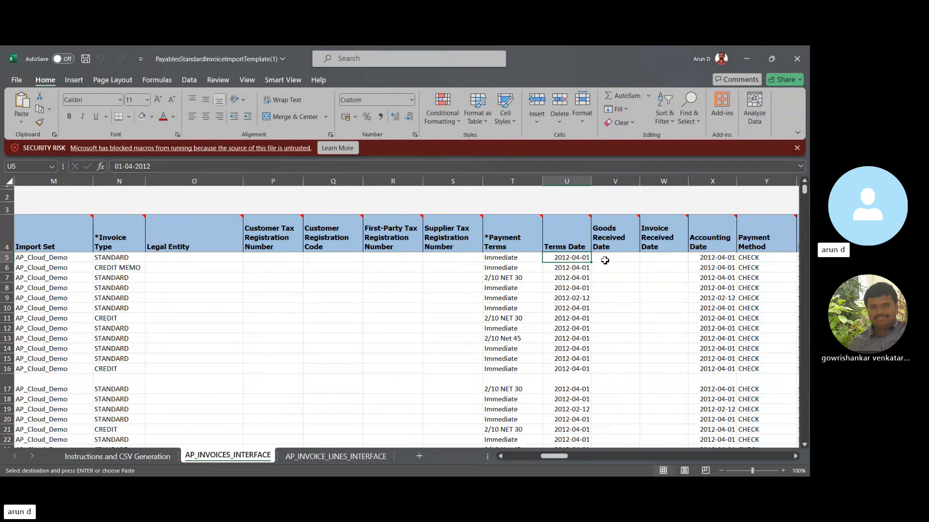
{"action": "key", "text": "Left"}
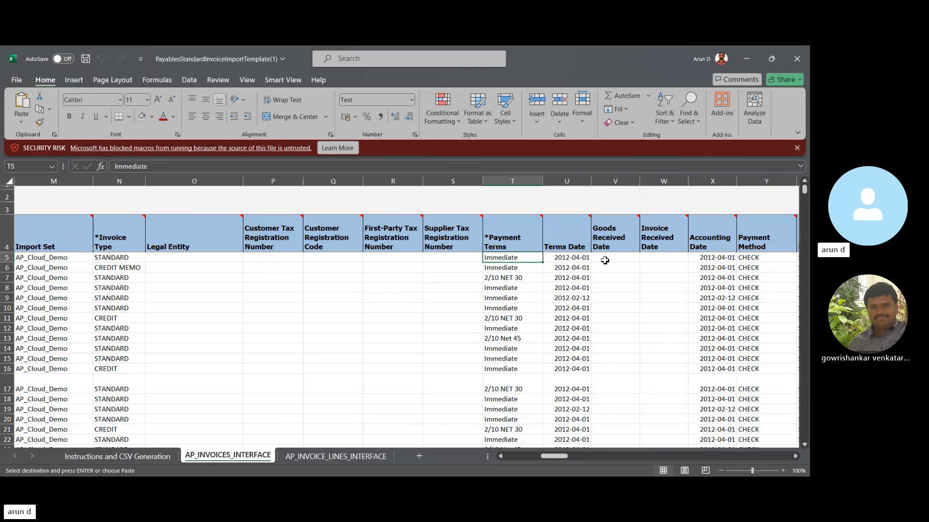
{"action": "key", "text": "Left"}
- Examine the received date, Accounting Date and Payment Method fields in the first header row, and return to Accounting Date
{"action": "key", "text": "Right"}
{"action": "key", "text": "Right"}
{"action": "key", "text": "Right"}
{"action": "key", "text": "Right"}
{"action": "key", "text": "Right"}
{"action": "key", "text": "Right"}
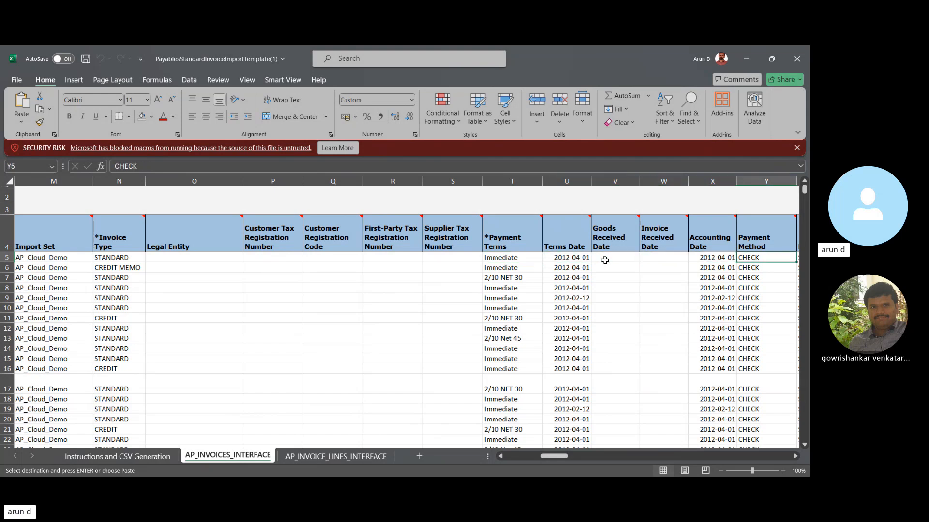
{"action": "key", "text": "Right"}
{"action": "key", "text": "Left"}
{"action": "key", "text": "Left"}
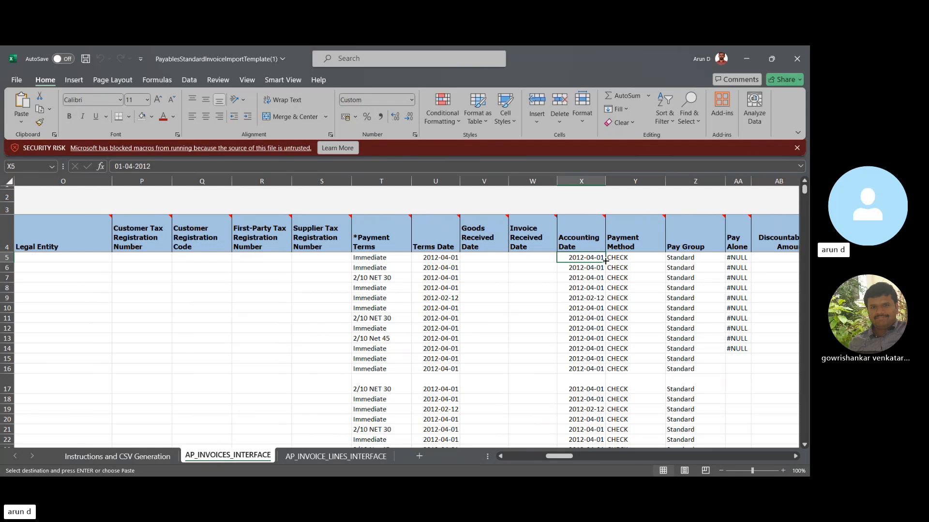
{"action": "key", "text": "Right"}
{"action": "key", "text": "Left"}
{"action": "key", "text": "Left"}
{"action": "key", "text": "Right"}
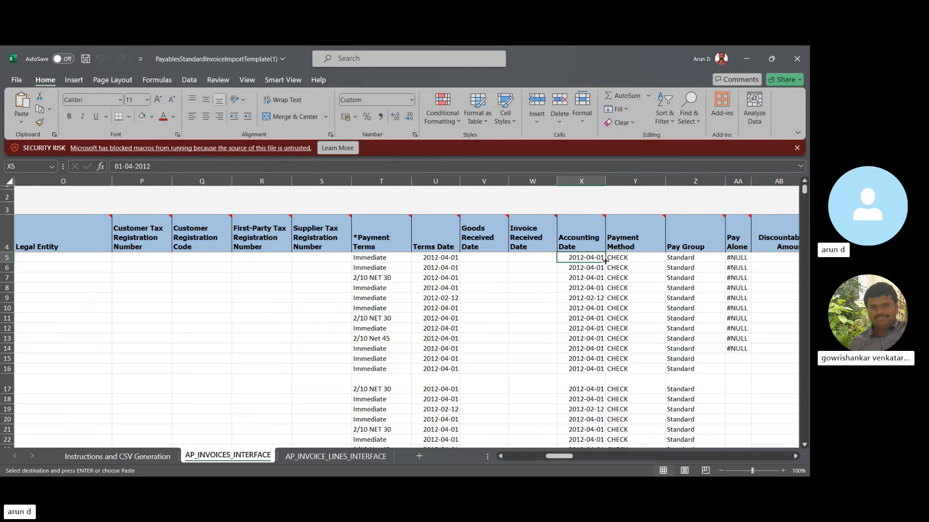
- Review the first header row's Payment Method, Pay Group and Pay Alone fields
{"action": "left_click", "coordinate": [606, 262]}
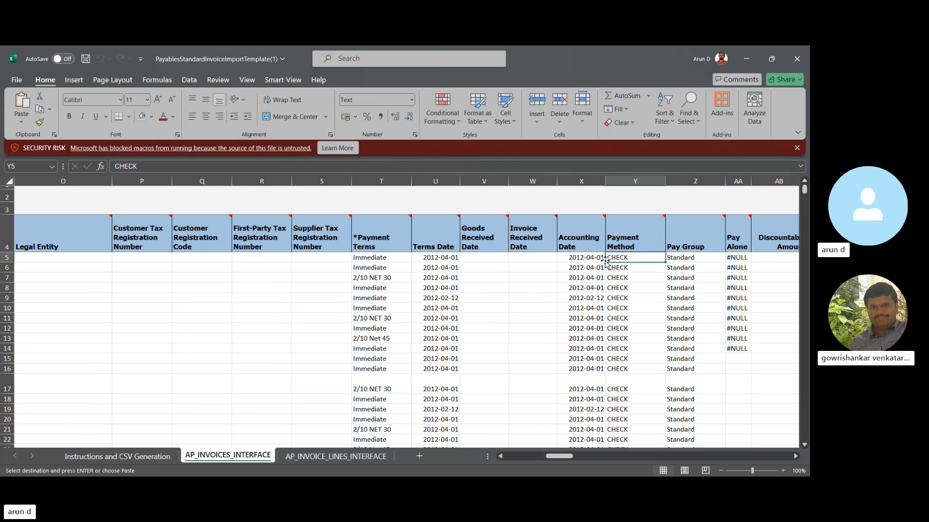
{"action": "key", "text": "Right"}
{"action": "key", "text": "Left"}
{"action": "key", "text": "Right"}
- Examine the prepayment, conversion rate, Liability Combination, Document Category Code and Voucher Number columns of the invoice headers
{"action": "key", "text": "Right"}
{"action": "key", "text": "Right"}
{"action": "key", "text": "Right"}
{"action": "key", "text": "Right"}
{"action": "key", "text": "Right"}
{"action": "key", "text": "Right"}
{"action": "key", "text": "Right"}
{"action": "key", "text": "Right"}
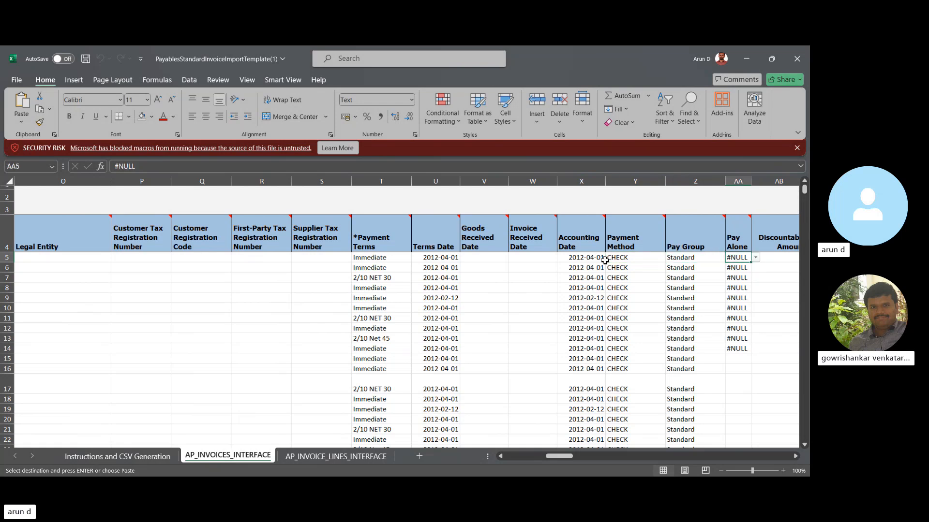
{"action": "key", "text": "Right"}
{"action": "key", "text": "Right"}
{"action": "key", "text": "Right"}
{"action": "key", "text": "Right"}
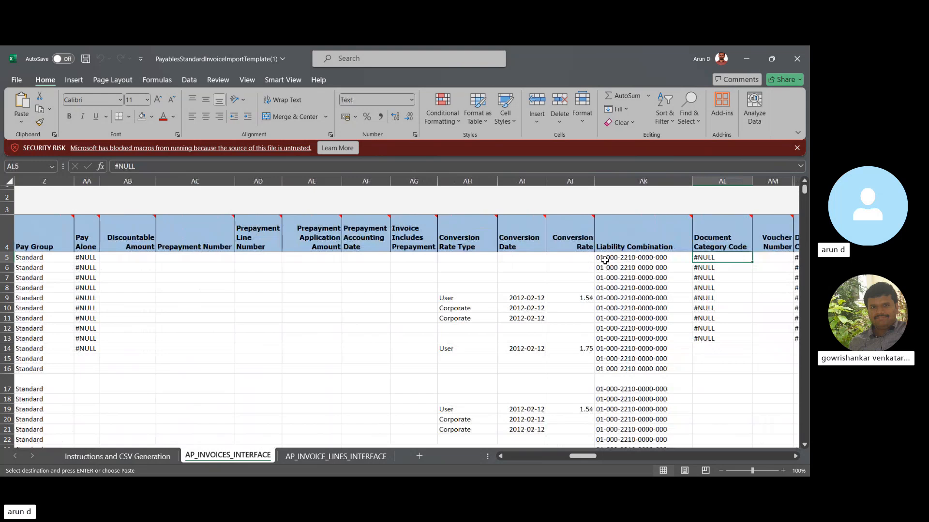
{"action": "key", "text": "Right"}
{"action": "key", "text": "Right"}
{"action": "key", "text": "Right"}
{"action": "key", "text": "Left"}
{"action": "key", "text": "Left"}
{"action": "key", "text": "Left"}
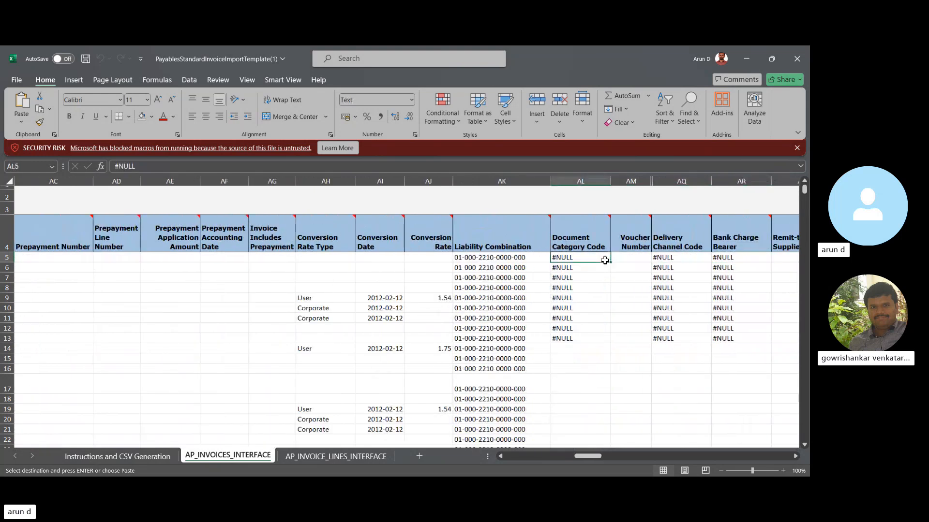
{"action": "key", "text": "Left"}
{"action": "key", "text": "Right"}
{"action": "key", "text": "Right"}
{"action": "key", "text": "Right"}
{"action": "key", "text": "Right"}
{"action": "key", "text": "Right"}
{"action": "key", "text": "Right"}
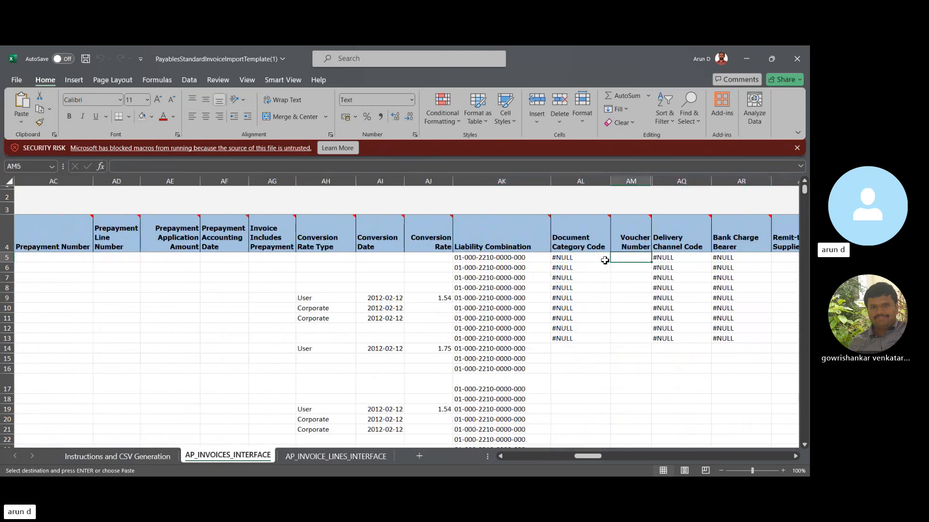
- Examine the invoice header columns from Delivery Channel Code through the remit-to and priority fields to Payment Reason Code
{"action": "key", "text": "Right"}
{"action": "key", "text": "Right"}
{"action": "key", "text": "Right"}
{"action": "key", "text": "Right"}
{"action": "key", "text": "Right"}
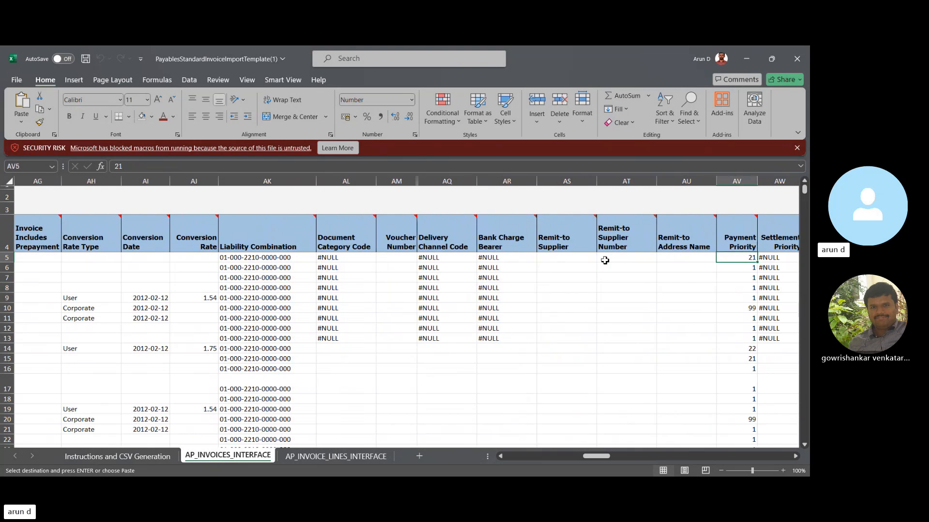
{"action": "scroll", "coordinate": [604, 261], "scroll_direction": "right", "scroll_amount": 3}
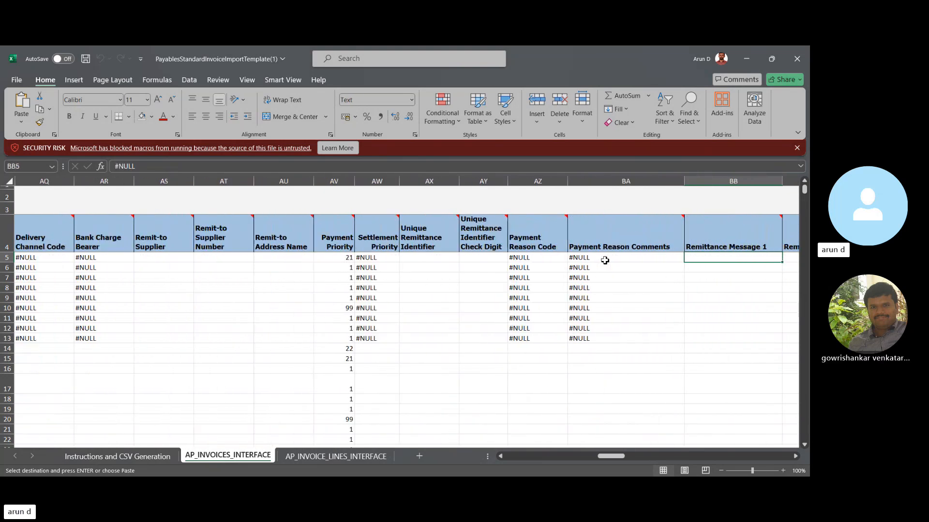
{"action": "key", "text": "Left"}
{"action": "key", "text": "Left"}
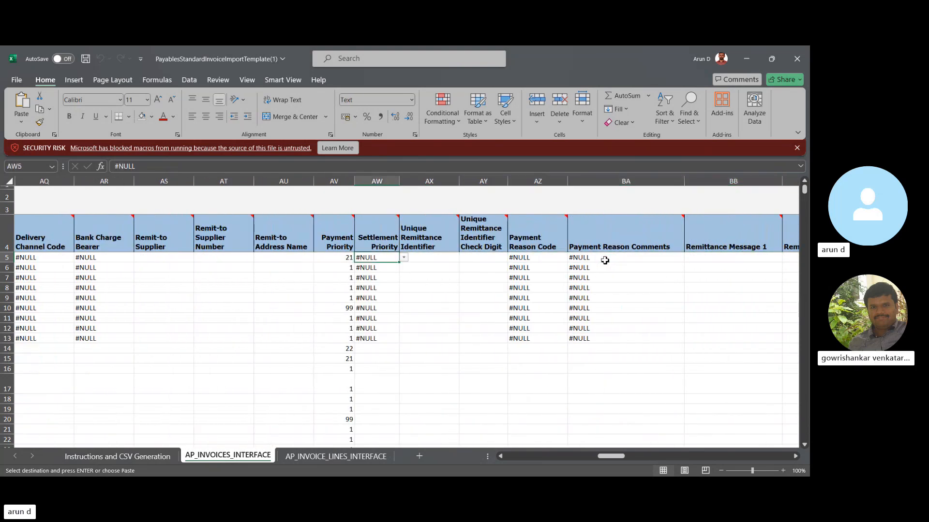
{"action": "key", "text": "Right"}
- Examine the header columns from Payment Reason Comments through the remittance message, withholding and tax invoice fields to the first attribute columns
{"action": "key", "text": "Right"}
{"action": "key", "text": "Right"}
{"action": "key", "text": "Right"}
{"action": "key", "text": "Right"}
{"action": "key", "text": "Right"}
{"action": "key", "text": "Right"}
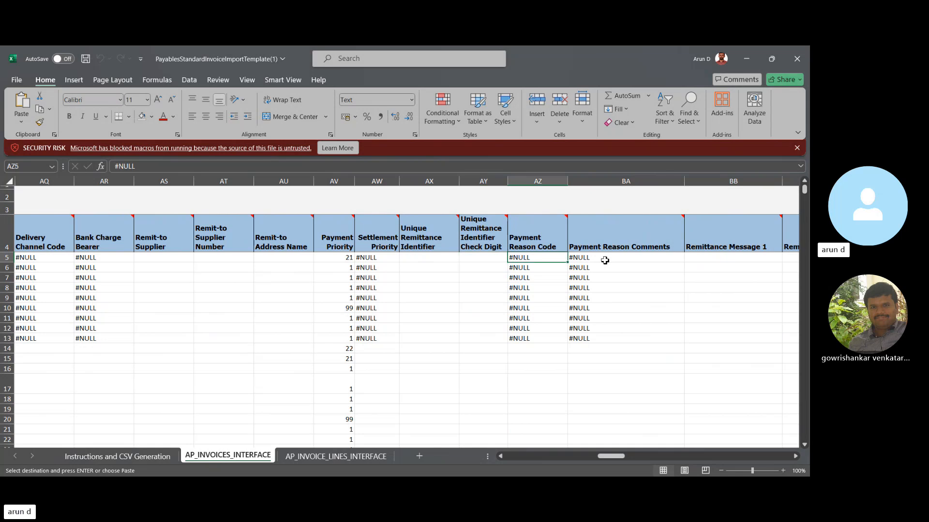
{"action": "key", "text": "Right"}
{"action": "key", "text": "Right"}
{"action": "key", "text": "Right"}
{"action": "key", "text": "Right"}
{"action": "key", "text": "Right"}
{"action": "key", "text": "Right"}
{"action": "key", "text": "Right"}
{"action": "key", "text": "Right"}
{"action": "key", "text": "Right"}
{"action": "key", "text": "Right"}
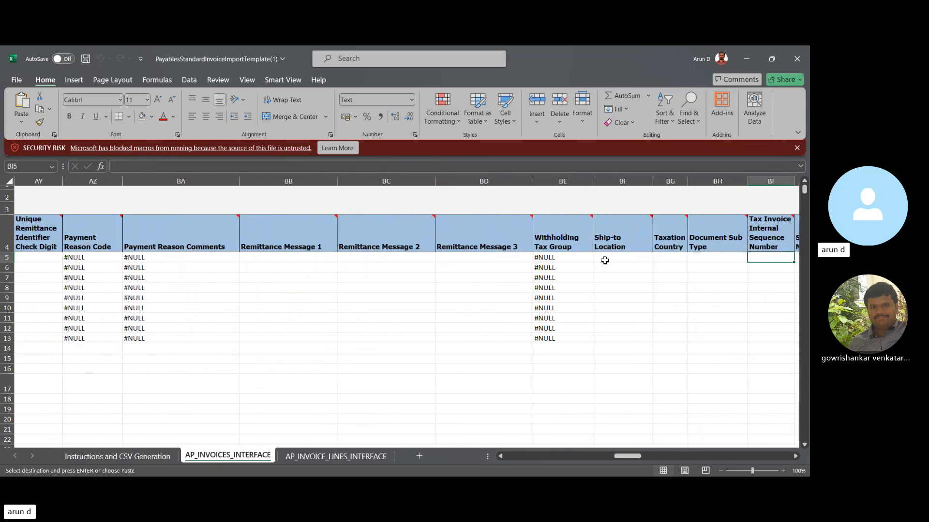
{"action": "key", "text": "Right"}
{"action": "key", "text": "Right"}
{"action": "key", "text": "Right"}
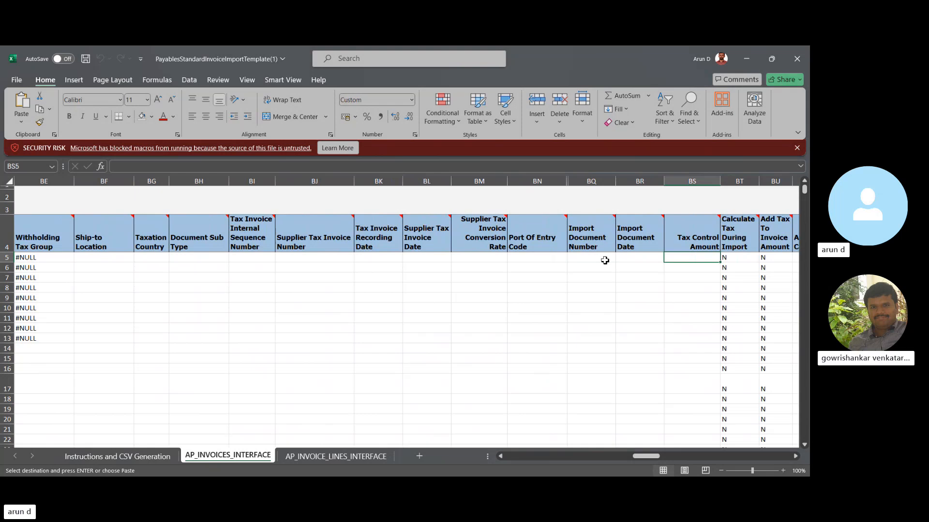
{"action": "key", "text": "Right"}
{"action": "key", "text": "Right"}
{"action": "key", "text": "Right"}
{"action": "key", "text": "Right"}
{"action": "key", "text": "Right"}
{"action": "key", "text": "Right"}
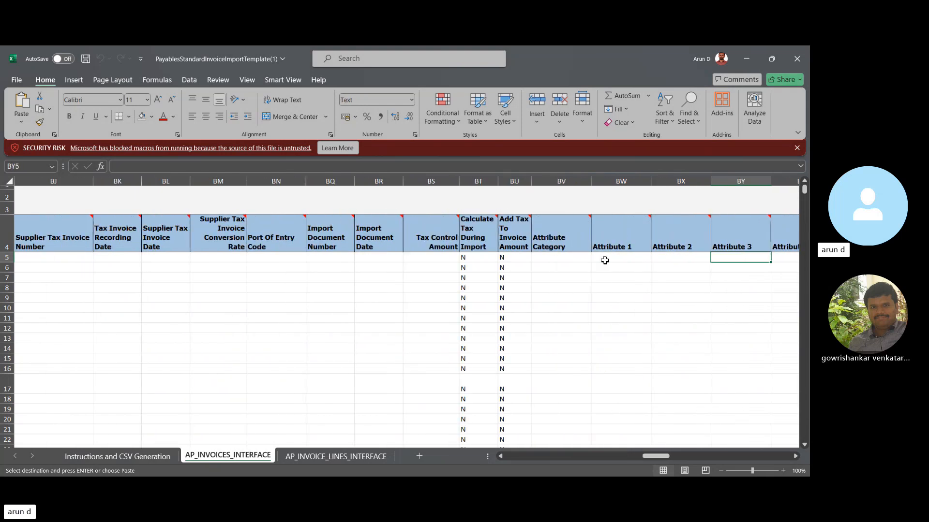
- Go back to the Calculate Tax During Import and Add Tax To Invoice Amount flags in the first header row and review them
{"action": "key", "text": "Left"}
{"action": "key", "text": "Left"}
{"action": "key", "text": "Left"}
{"action": "key", "text": "Left"}
{"action": "key", "text": "Left"}
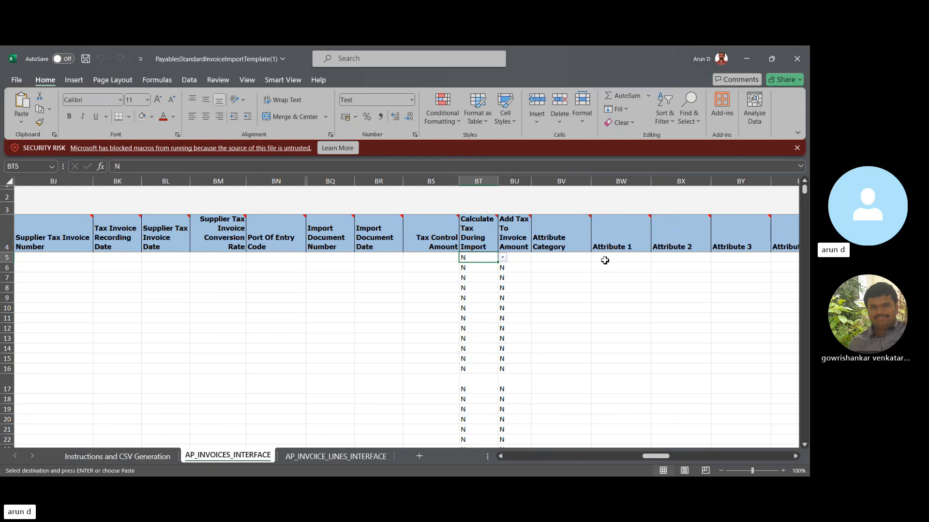
{"action": "key", "text": "Right"}
{"action": "key", "text": "Right"}
{"action": "key", "text": "Right"}
{"action": "key", "text": "Right"}
{"action": "key", "text": "Right"}
{"action": "key", "text": "Right"}
{"action": "key", "text": "Right"}
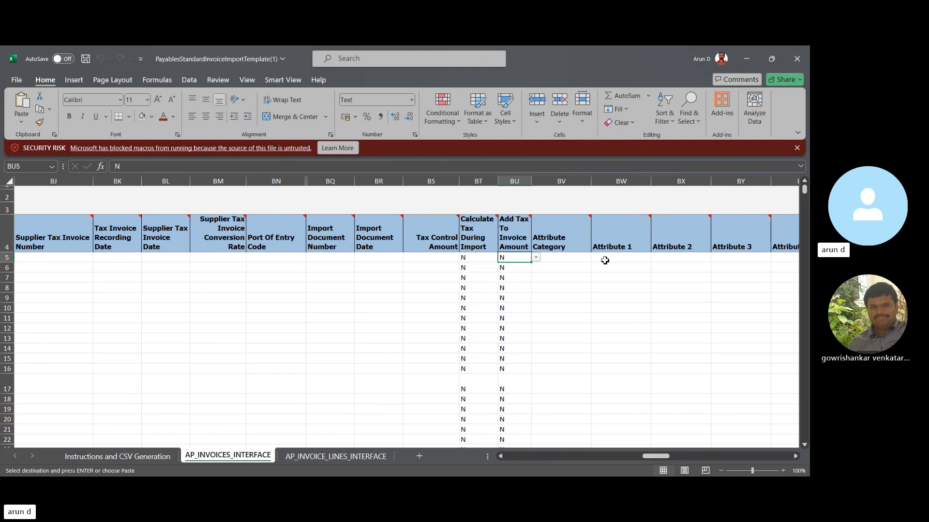
- Examine the remaining invoice header columns from Attribute Category through the attribute and global attribute fields to URL Attachments
{"action": "key", "text": "Right"}
{"action": "key", "text": "Right"}
{"action": "key", "text": "Right"}
{"action": "key", "text": "Right"}
{"action": "key", "text": "Right"}
{"action": "key", "text": "Right"}
{"action": "key", "text": "Right"}
{"action": "key", "text": "Right"}
{"action": "key", "text": "Right"}
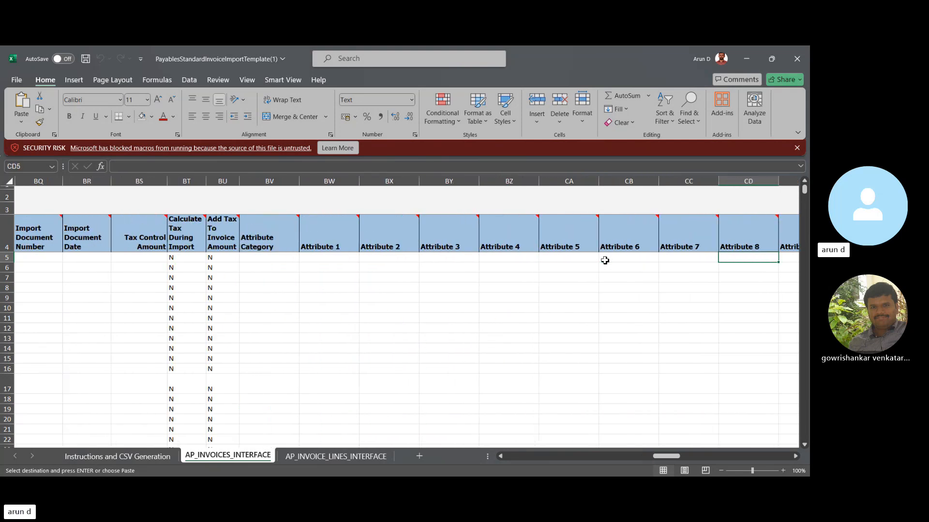
{"action": "key", "text": "Right"}
{"action": "key", "text": "Right"}
{"action": "key", "text": "Right"}
{"action": "key", "text": "Right"}
{"action": "key", "text": "Right"}
{"action": "key", "text": "Right"}
{"action": "key", "text": "Right"}
{"action": "key", "text": "Right"}
{"action": "key", "text": "Right"}
{"action": "key", "text": "Right"}
{"action": "key", "text": "Right"}
{"action": "key", "text": "Right"}
{"action": "key", "text": "Right"}
{"action": "key", "text": "Right"}
{"action": "key", "text": "Right"}
{"action": "key", "text": "Right"}
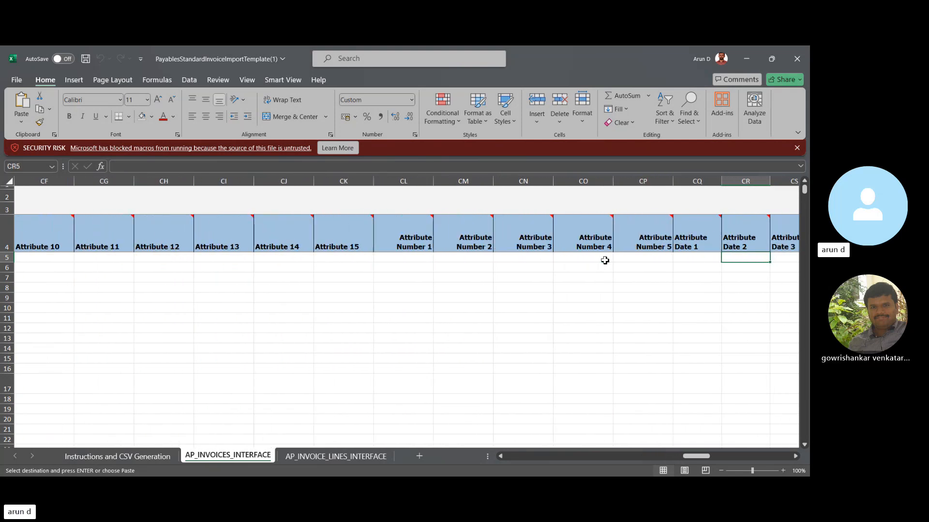
{"action": "key", "text": "Right"}
{"action": "key", "text": "Right"}
{"action": "key", "text": "Right"}
{"action": "key", "text": "Right"}
{"action": "key", "text": "Right"}
{"action": "key", "text": "Right"}
{"action": "key", "text": "Right"}
{"action": "key", "text": "Right"}
{"action": "key", "text": "Right"}
{"action": "key", "text": "Right"}
{"action": "key", "text": "Right"}
{"action": "key", "text": "Right"}
{"action": "key", "text": "Right"}
{"action": "key", "text": "Right"}
{"action": "key", "text": "Right"}
{"action": "key", "text": "Right"}
{"action": "key", "text": "Right"}
{"action": "key", "text": "Right"}
{"action": "key", "text": "Right"}
{"action": "key", "text": "Right"}
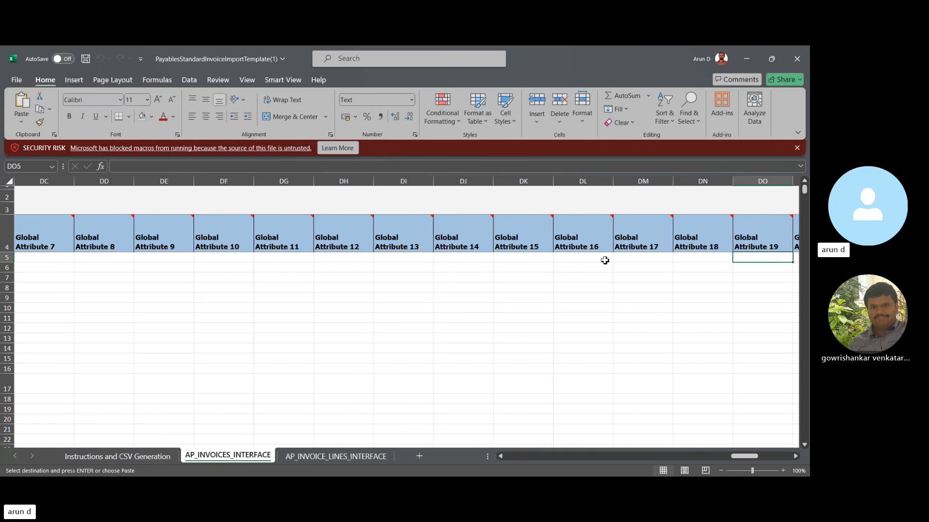
{"action": "key", "text": "Left"}
{"action": "key", "text": "Left"}
{"action": "key", "text": "Left"}
{"action": "key", "text": "Left"}
{"action": "key", "text": "Left"}
{"action": "key", "text": "Left"}
{"action": "key", "text": "Left"}
{"action": "key", "text": "Left"}
{"action": "key", "text": "Left"}
{"action": "key", "text": "Left"}
{"action": "key", "text": "Left"}
{"action": "key", "text": "Left"}
{"action": "key", "text": "Left"}
{"action": "key", "text": "Left"}
{"action": "key", "text": "Left"}
{"action": "key", "text": "Left"}
{"action": "key", "text": "Left"}
{"action": "key", "text": "Left"}
{"action": "key", "text": "Left"}
{"action": "key", "text": "Left"}
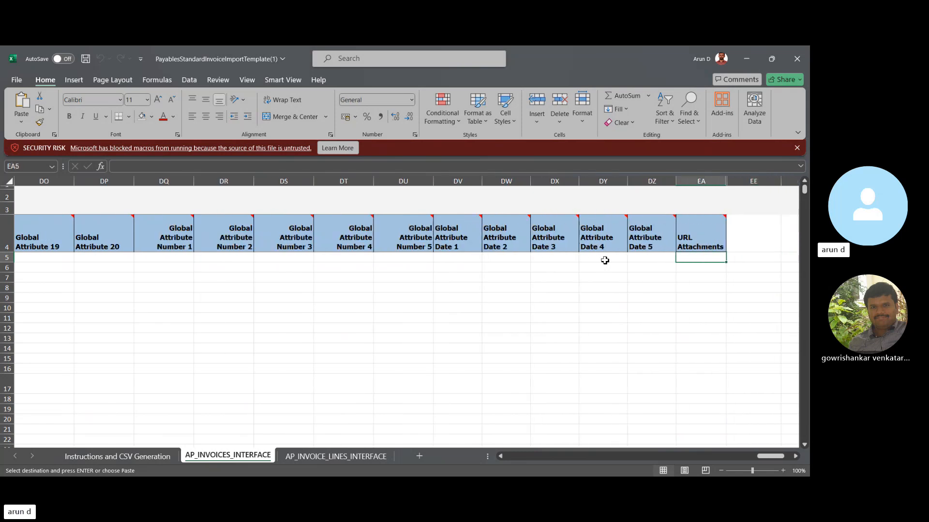
- Go back to the first invoice header row's Attribute Category and review it with the neighbouring attribute and Tax Control Amount columns
{"action": "key", "text": "Left"}
{"action": "key", "text": "Left"}
{"action": "key", "text": "Left"}
{"action": "key", "text": "Left"}
{"action": "key", "text": "Left"}
{"action": "key", "text": "Left"}
{"action": "key", "text": "Left"}
{"action": "key", "text": "Left"}
{"action": "key", "text": "Left"}
{"action": "key", "text": "Left"}
{"action": "key", "text": "Left"}
{"action": "key", "text": "Left"}
{"action": "key", "text": "Left"}
{"action": "key", "text": "Left"}
{"action": "key", "text": "Left"}
{"action": "key", "text": "Left"}
{"action": "key", "text": "Left"}
{"action": "key", "text": "Left"}
{"action": "key", "text": "Left"}
{"action": "key", "text": "Left"}
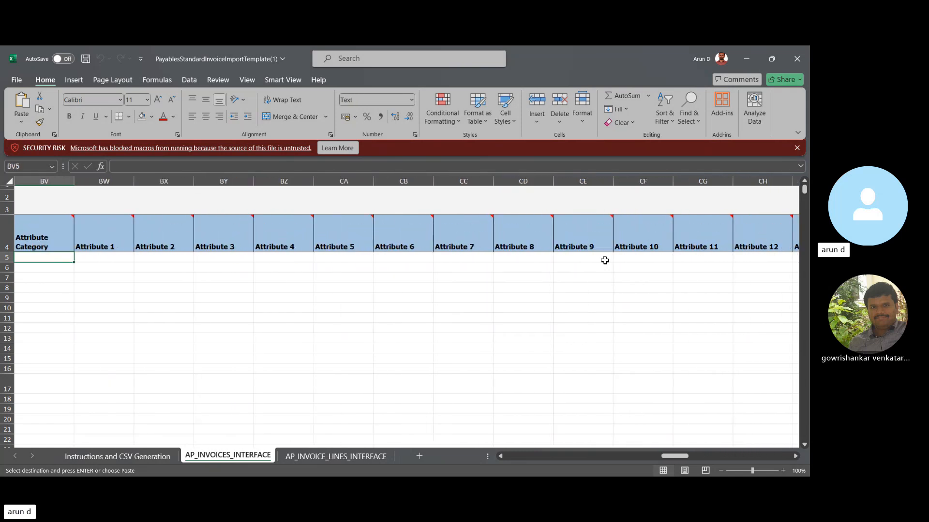
{"action": "key", "text": "Right"}
{"action": "key", "text": "Right"}
{"action": "key", "text": "Right"}
{"action": "key", "text": "Right"}
{"action": "key", "text": "Right"}
{"action": "key", "text": "Right"}
{"action": "key", "text": "Right"}
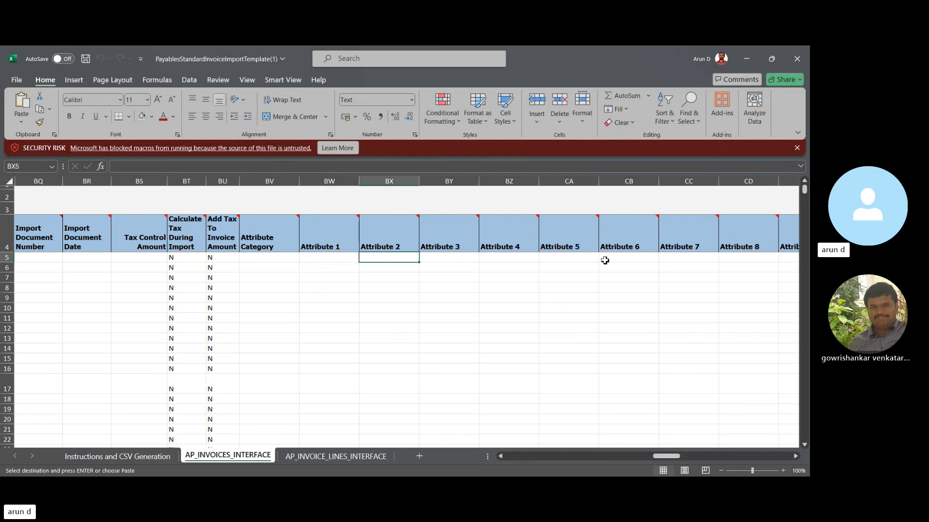
{"action": "key", "text": "Right"}
{"action": "key", "text": "Left"}
{"action": "key", "text": "Left"}
{"action": "key", "text": "Left"}
{"action": "key", "text": "Left"}
{"action": "key", "text": "Left"}
{"action": "key", "text": "Left"}
{"action": "key", "text": "Left"}
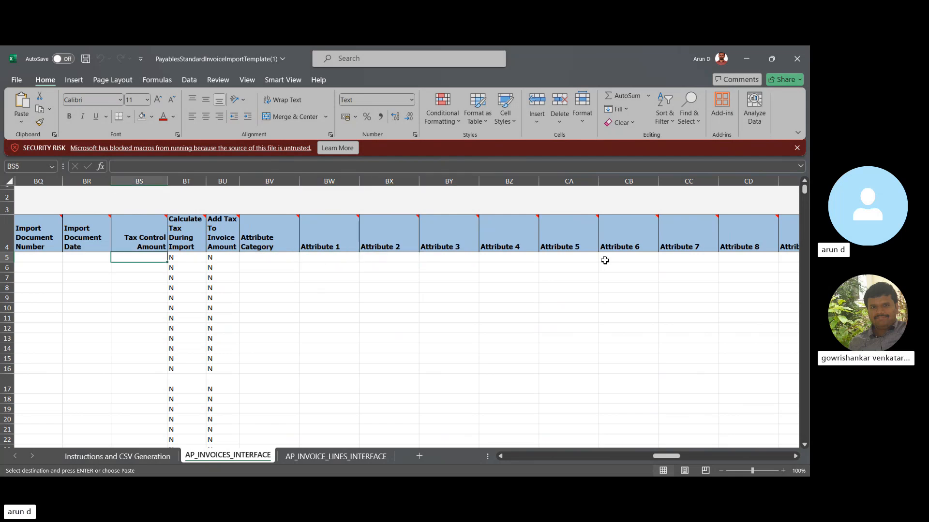
- Review the invoice header columns backwards from Tax Control Amount through the tax invoice and remittance message fields to Payment Priority
{"action": "key", "text": "Left"}
{"action": "key", "text": "Left"}
{"action": "key", "text": "Left"}
{"action": "key", "text": "Left"}
{"action": "key", "text": "Left"}
{"action": "key", "text": "Left"}
{"action": "key", "text": "Left"}
{"action": "key", "text": "Left"}
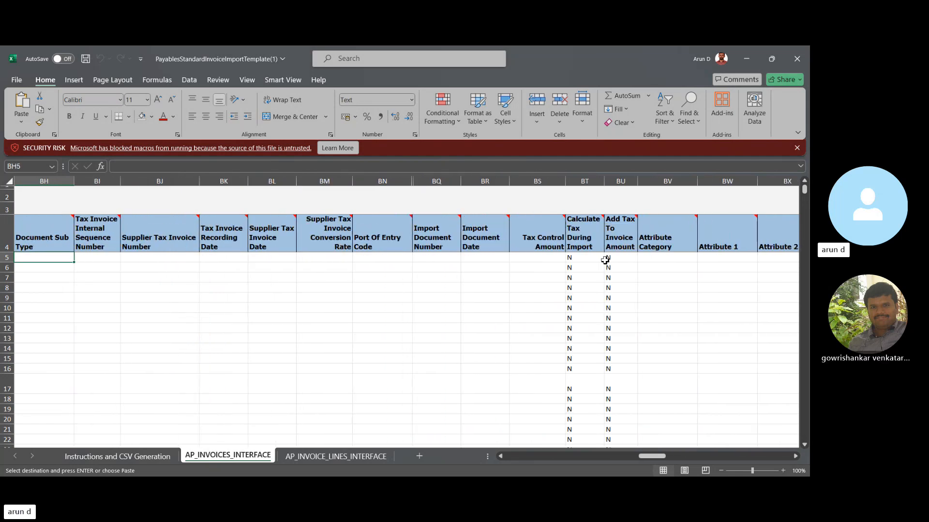
{"action": "key", "text": "Left"}
{"action": "key", "text": "Left"}
{"action": "key", "text": "Left"}
{"action": "key", "text": "Left"}
{"action": "key", "text": "Left"}
{"action": "key", "text": "Left"}
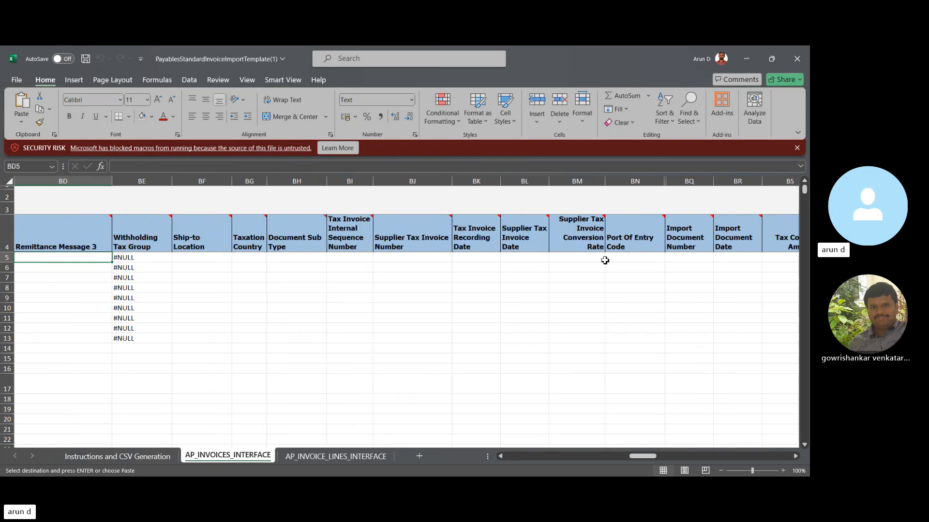
{"action": "key", "text": "Left"}
{"action": "key", "text": "Left"}
{"action": "key", "text": "Left"}
{"action": "key", "text": "Left"}
{"action": "key", "text": "Left"}
{"action": "key", "text": "Left"}
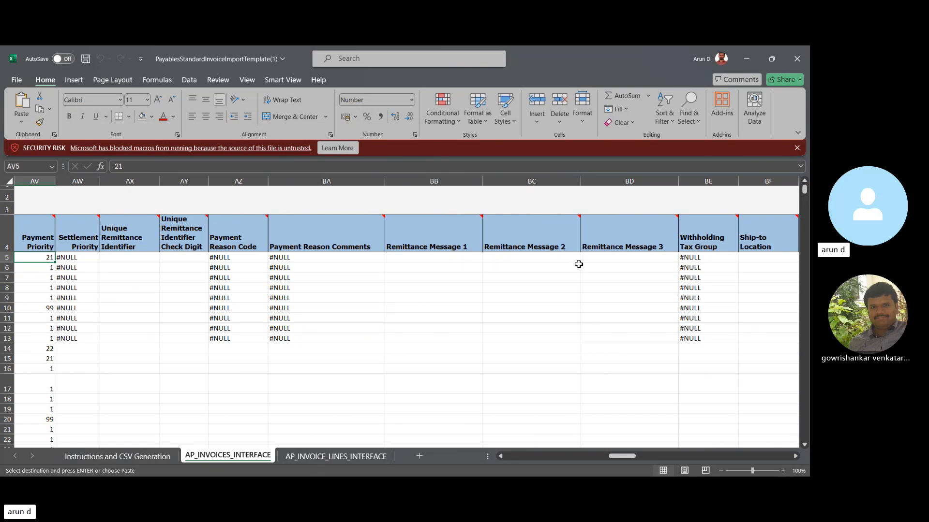
- Examine the Withholding Tax Group, Ship-to Location, Taxation Country and Document Sub Type columns in the first invoice header row
{"action": "left_click", "coordinate": [635, 261]}
{"action": "key", "text": "Right"}
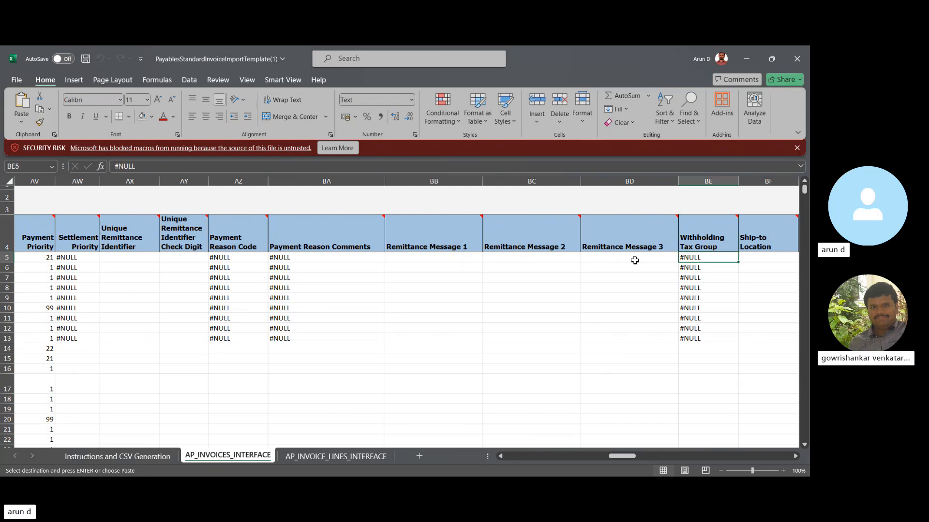
{"action": "key", "text": "Right"}
{"action": "key", "text": "Right"}
{"action": "key", "text": "Right"}
{"action": "key", "text": "Right"}
{"action": "key", "text": "Right"}
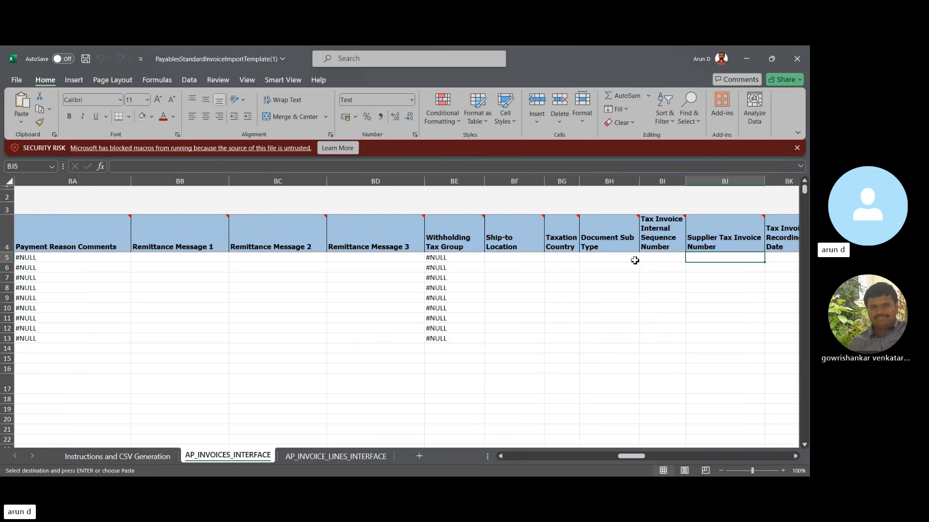
{"action": "key", "text": "Left"}
{"action": "key", "text": "Left"}
{"action": "key", "text": "Left"}
{"action": "key", "text": "Left"}
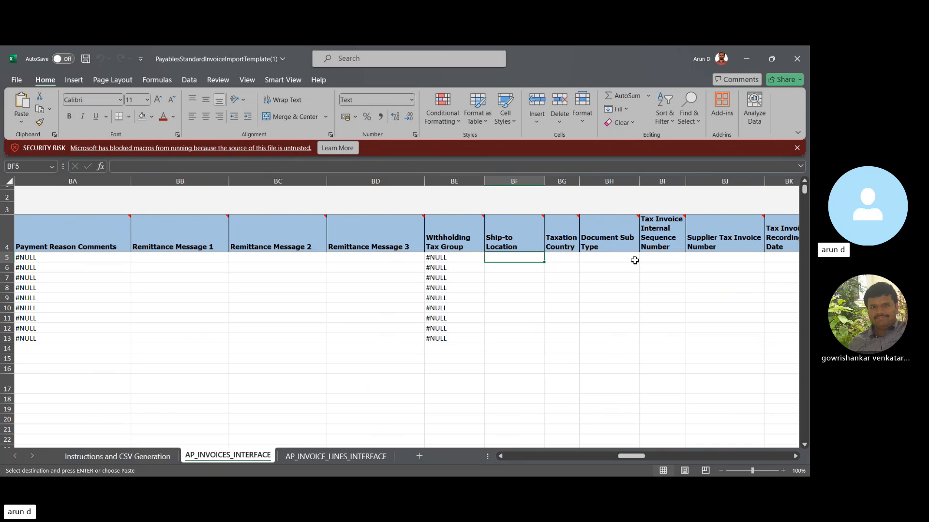
- Examine the header columns from the tax invoice fields through the import document and tax calculation fields to Attribute 1
{"action": "key", "text": "Right"}
{"action": "key", "text": "Right"}
{"action": "key", "text": "Right"}
{"action": "key", "text": "Right"}
{"action": "key", "text": "Right"}
{"action": "key", "text": "Right"}
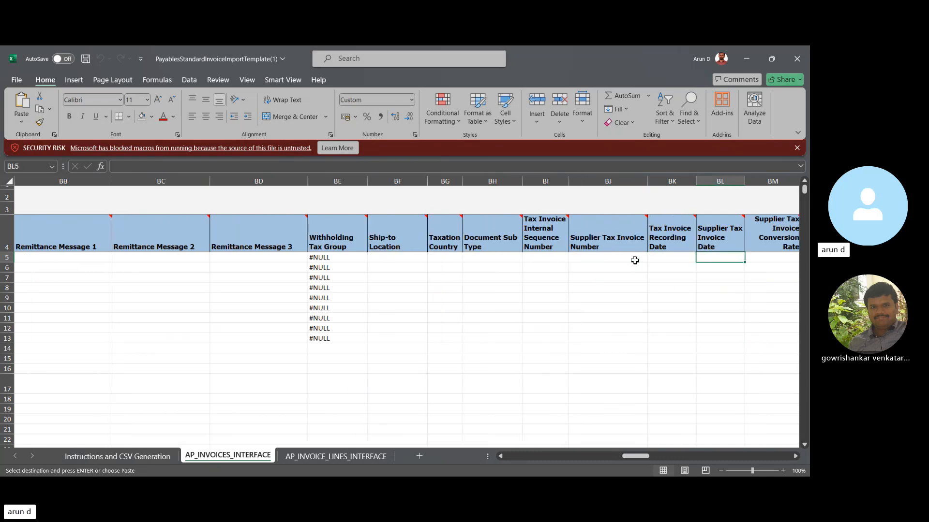
{"action": "key", "text": "Right"}
{"action": "key", "text": "Right"}
{"action": "key", "text": "Right"}
{"action": "key", "text": "Right"}
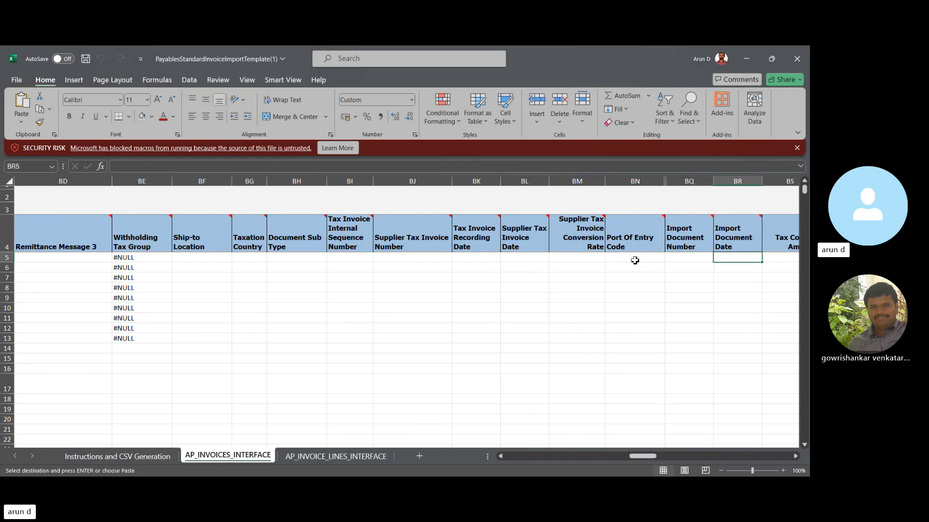
{"action": "key", "text": "Right"}
{"action": "key", "text": "Right"}
{"action": "key", "text": "Right"}
{"action": "key", "text": "Right"}
{"action": "key", "text": "Right"}
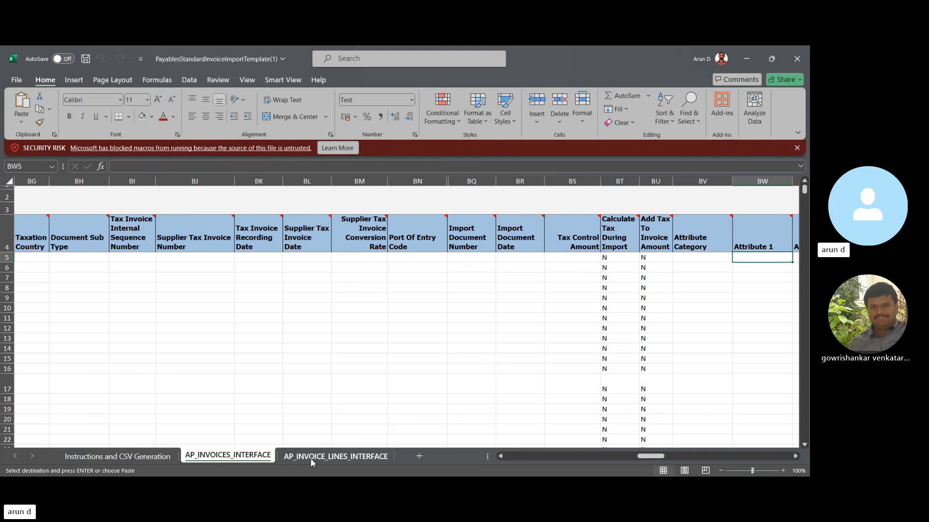
- Open the AP_INVOICE_LINES_INTERFACE sheet and examine the Invoice ID and Line Number values of the first invoice lines
{"action": "left_click", "coordinate": [311, 459]}
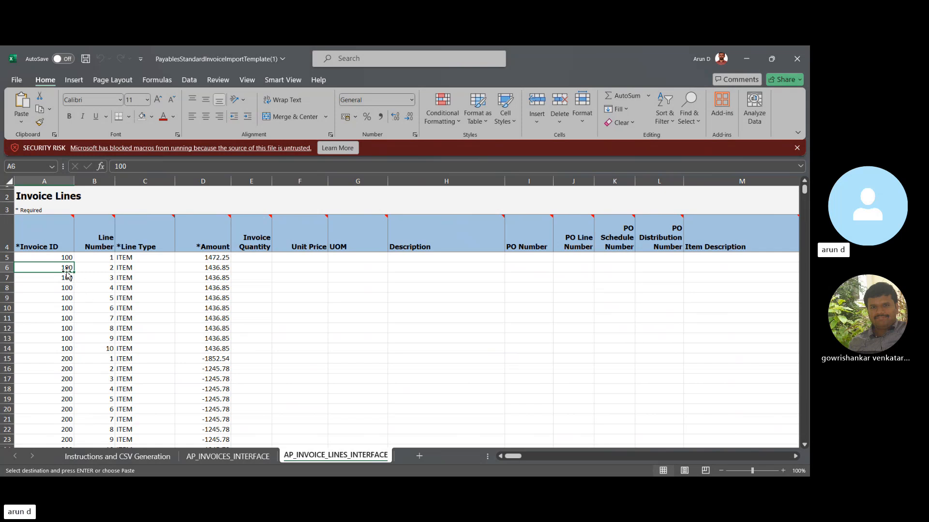
{"action": "left_click", "coordinate": [43, 256]}
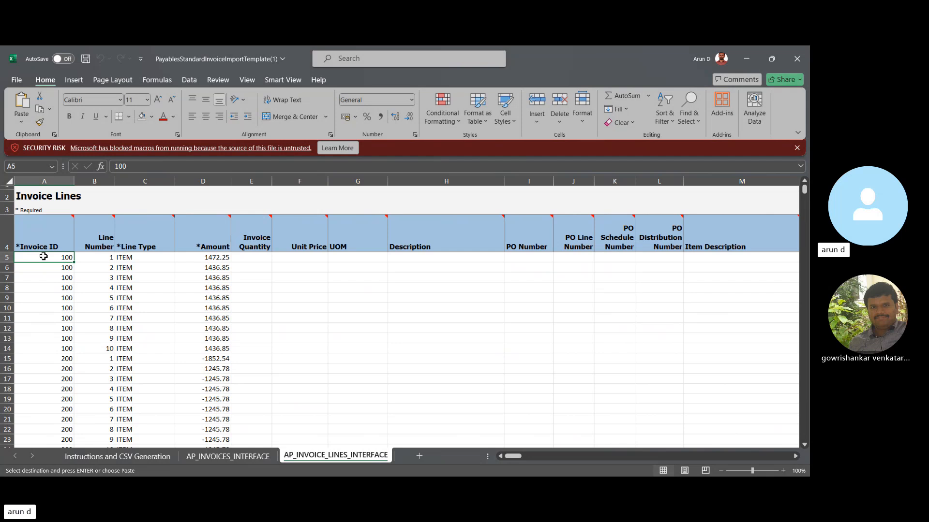
{"action": "key", "text": "Down"}
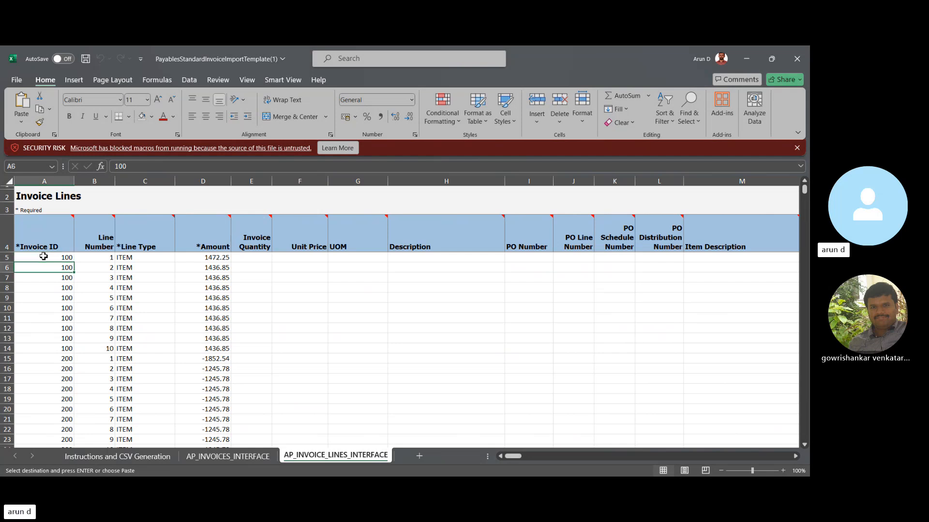
{"action": "key", "text": "Right"}
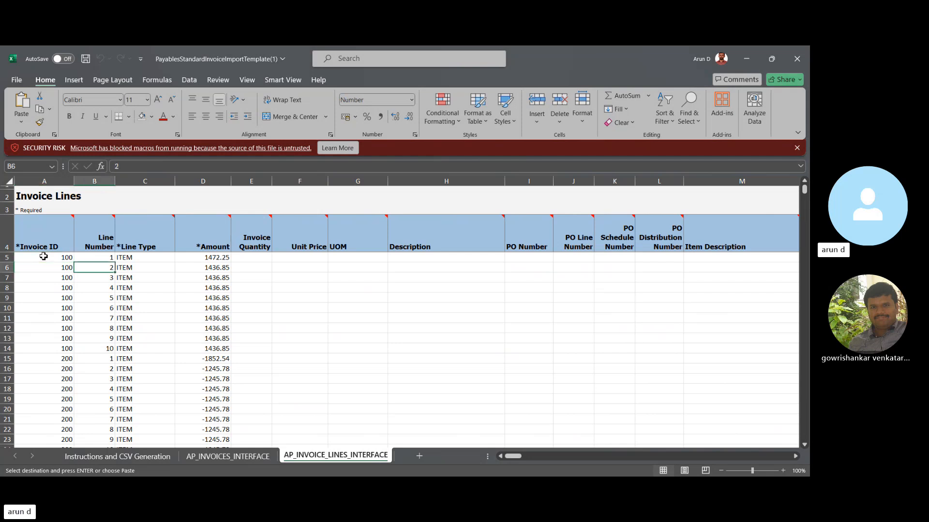
{"action": "key", "text": "Down"}
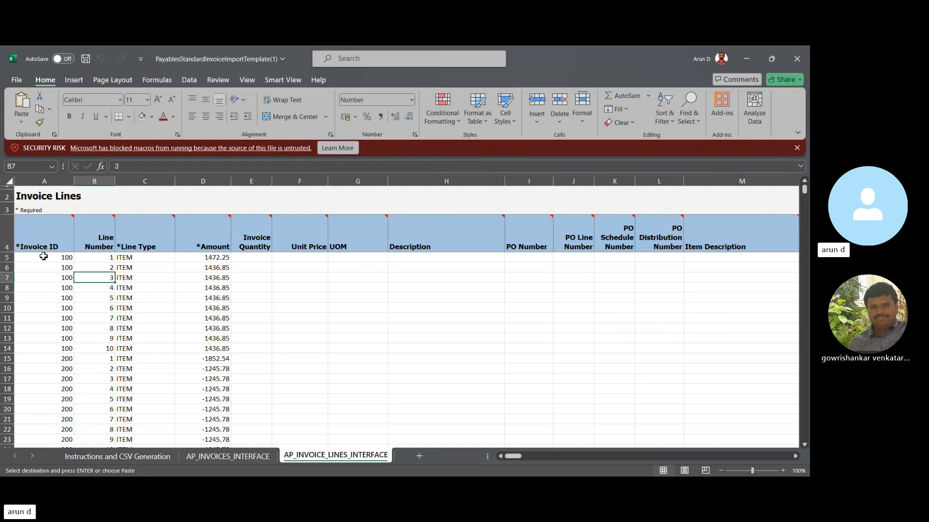
{"action": "key", "text": "Left"}
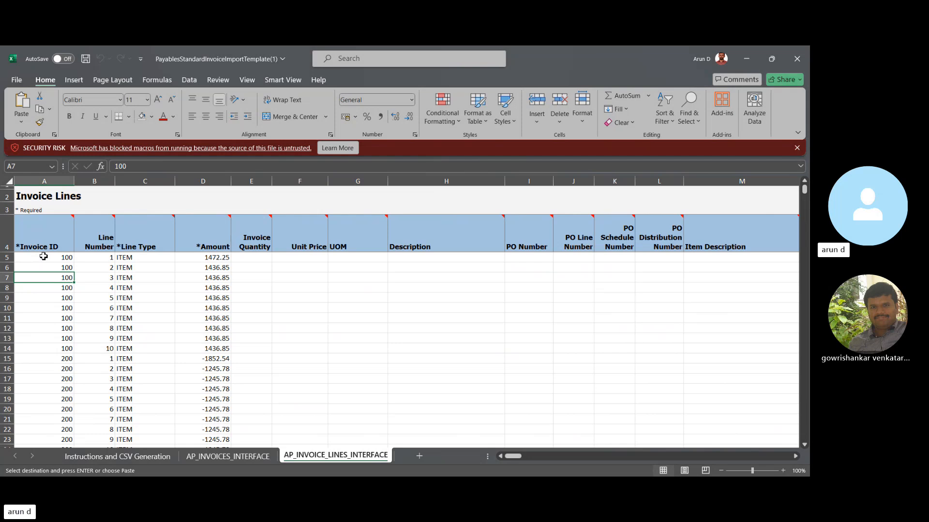
- Examine the first invoice line's columns from Line Type and Amount through quantity, unit price and description to PO Distribution Number
{"action": "key", "text": "Up"}
{"action": "key", "text": "Up"}
{"action": "key", "text": "Right"}
{"action": "key", "text": "Right"}
{"action": "key", "text": "Right"}
{"action": "key", "text": "Right"}
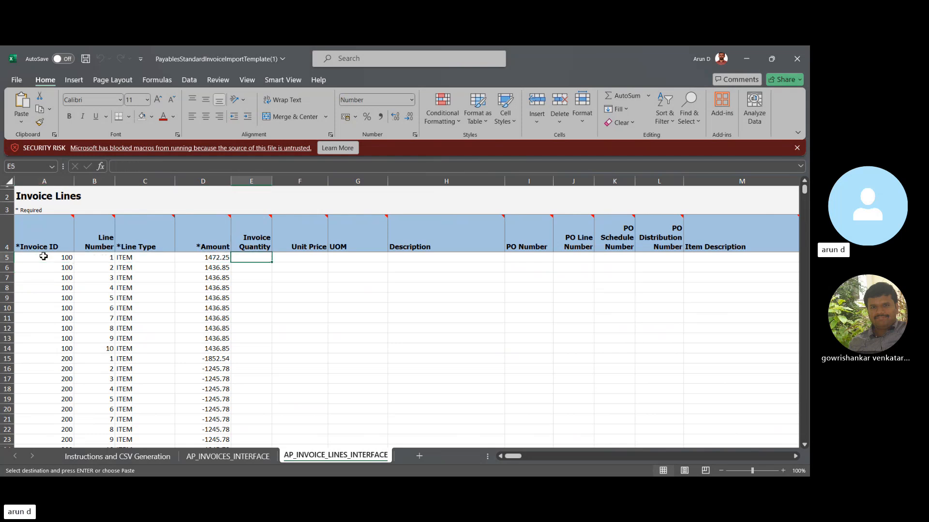
{"action": "key", "text": "Right"}
{"action": "key", "text": "Right"}
{"action": "key", "text": "Right"}
{"action": "key", "text": "Right"}
{"action": "key", "text": "Right"}
{"action": "key", "text": "Right"}
{"action": "key", "text": "Right"}
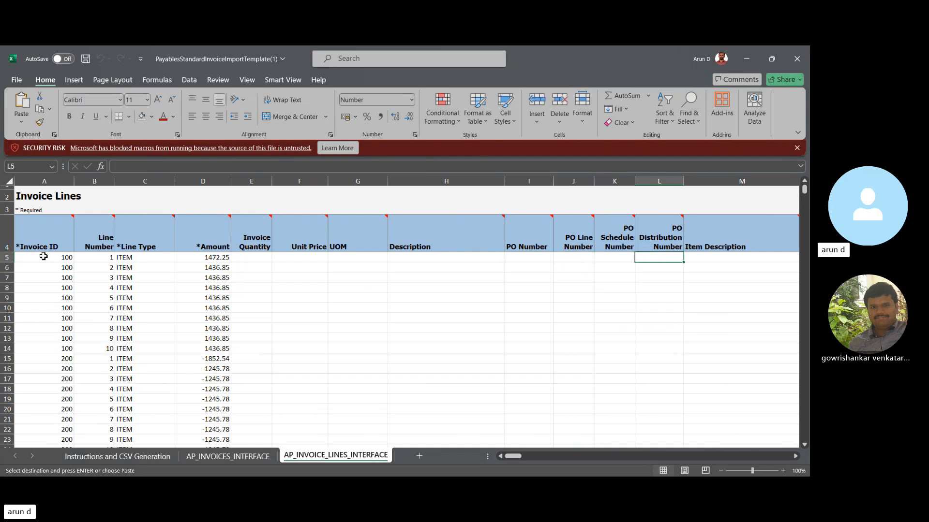
- Go back to the invoice line's Description column and review it with the adjacent purchase order columns up to PO Schedule Number
{"action": "key", "text": "Right"}
{"action": "key", "text": "Right"}
{"action": "key", "text": "Right"}
{"action": "key", "text": "Left"}
{"action": "key", "text": "Left"}
{"action": "key", "text": "Left"}
{"action": "key", "text": "Left"}
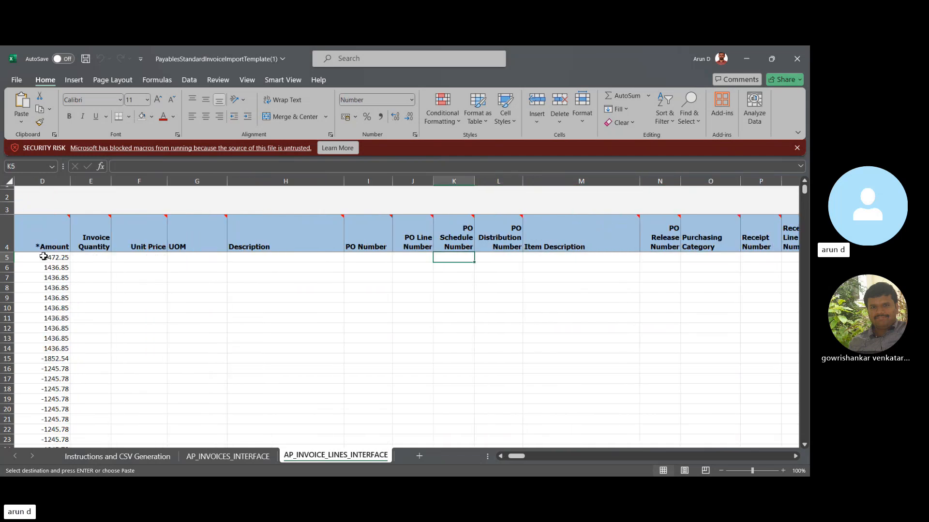
{"action": "key", "text": "Left"}
{"action": "key", "text": "Left"}
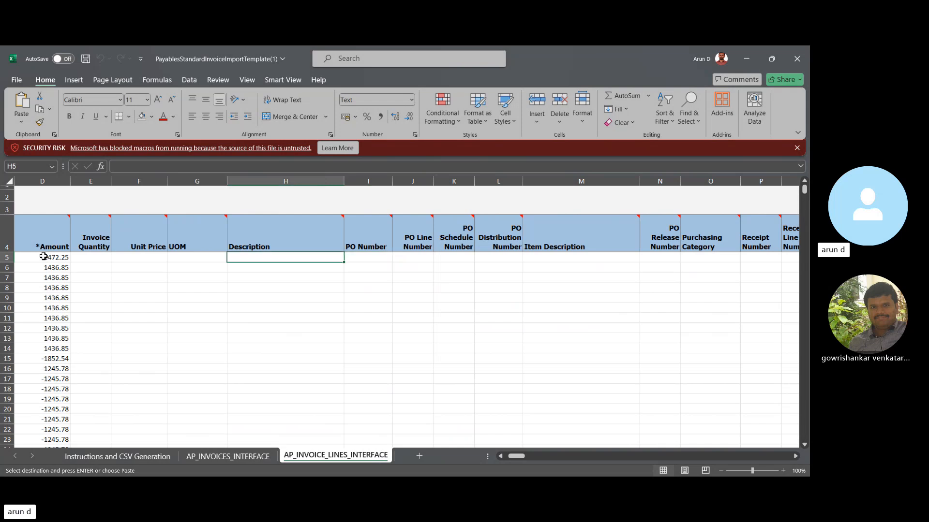
{"action": "key", "text": "Right"}
{"action": "key", "text": "Right"}
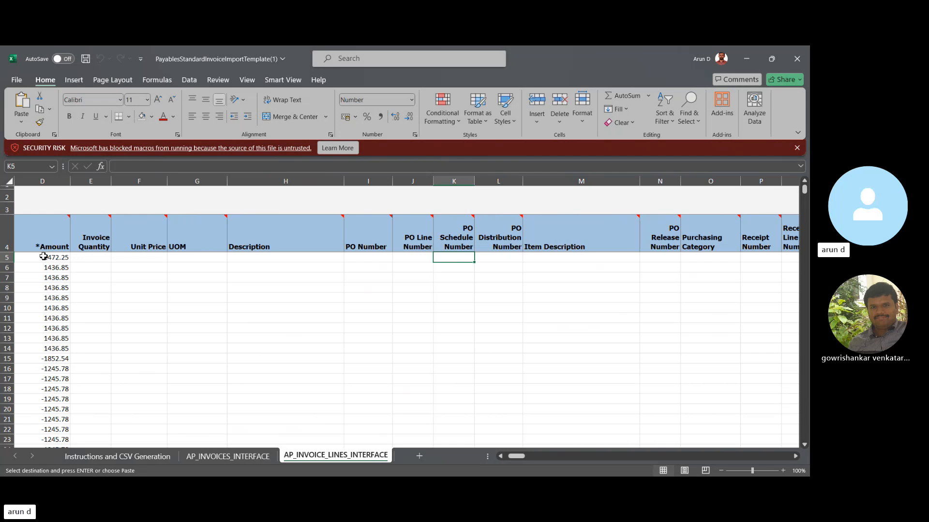
- Review the PO Number and PO Line Number columns of the first invoice line
{"action": "key", "text": "Left"}
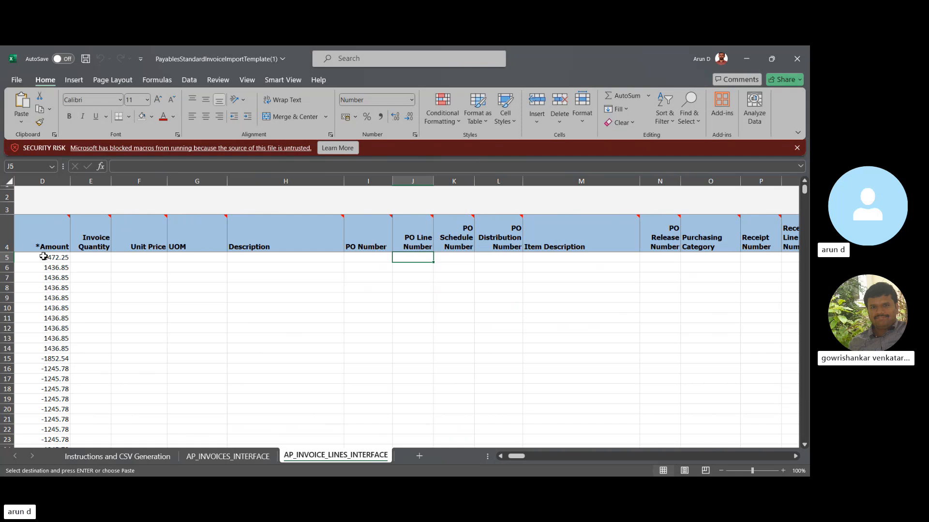
{"action": "key", "text": "Left"}
{"action": "key", "text": "Left"}
{"action": "key", "text": "Left"}
{"action": "key", "text": "Left"}
{"action": "key", "text": "Right"}
{"action": "key", "text": "Right"}
{"action": "key", "text": "Right"}
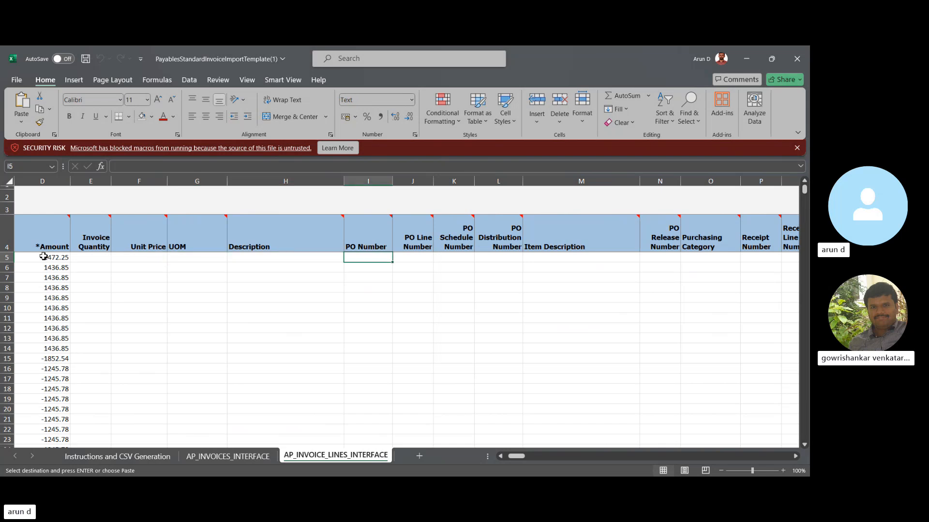
- Examine the line columns from PO Schedule Number through Item Description and Purchasing Category to the receipt and consumption advice numbers
{"action": "key", "text": "Right"}
{"action": "key", "text": "Right"}
{"action": "key", "text": "Right"}
{"action": "key", "text": "Right"}
{"action": "key", "text": "Right"}
{"action": "key", "text": "Right"}
{"action": "key", "text": "Right"}
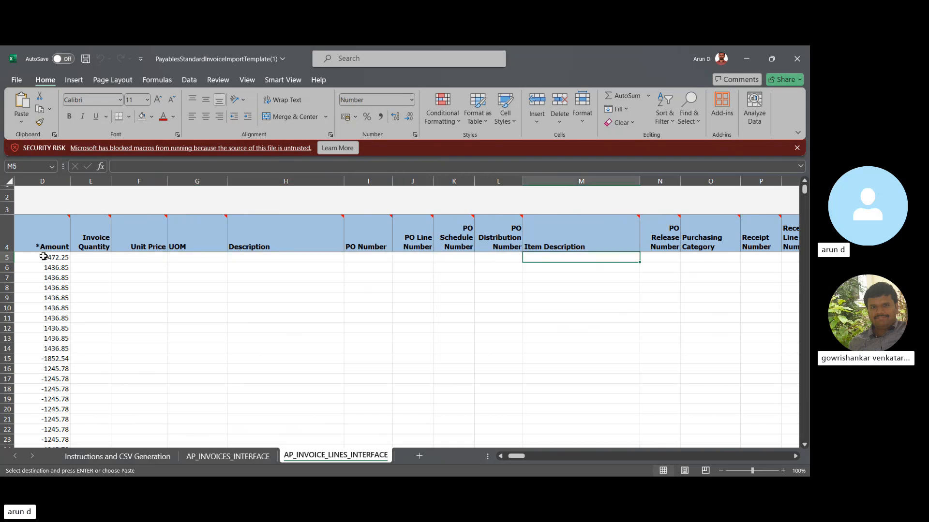
{"action": "key", "text": "Right"}
{"action": "key", "text": "Right"}
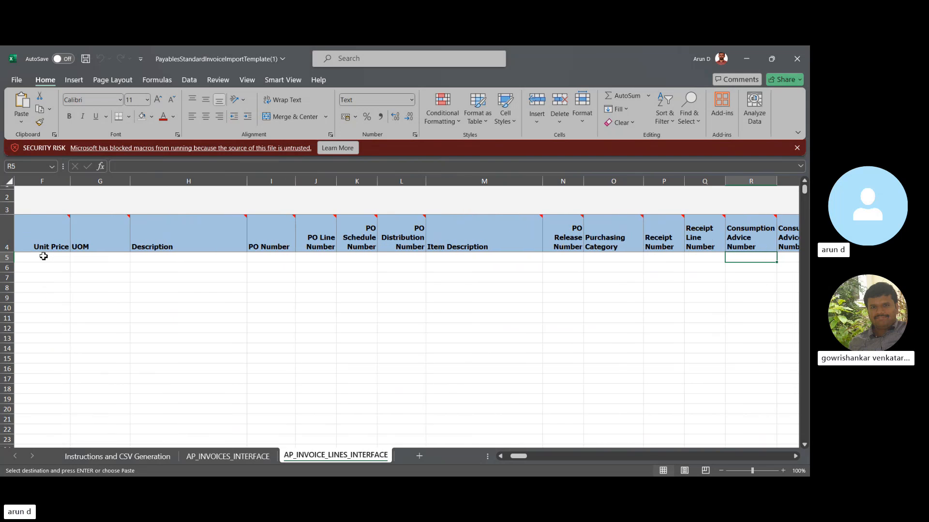
{"action": "key", "text": "Left"}
{"action": "key", "text": "Left"}
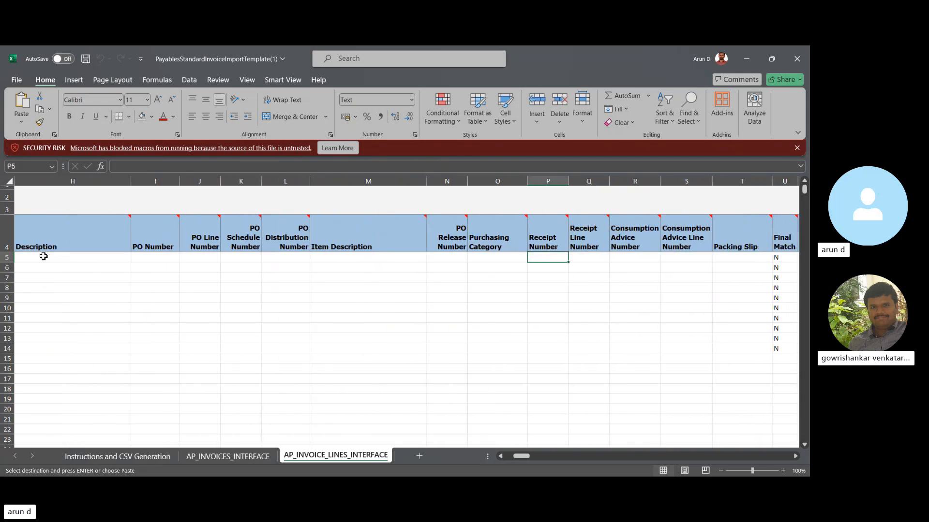
- Examine the line columns from Receipt Line Number through Packing Slip, Final Match and the distribution fields to Accounting Date
{"action": "key", "text": "Right"}
{"action": "key", "text": "Right"}
{"action": "key", "text": "Right"}
{"action": "key", "text": "Right"}
{"action": "key", "text": "Right"}
{"action": "key", "text": "Right"}
{"action": "key", "text": "Right"}
{"action": "key", "text": "Right"}
{"action": "key", "text": "Right"}
{"action": "key", "text": "Right"}
{"action": "key", "text": "Right"}
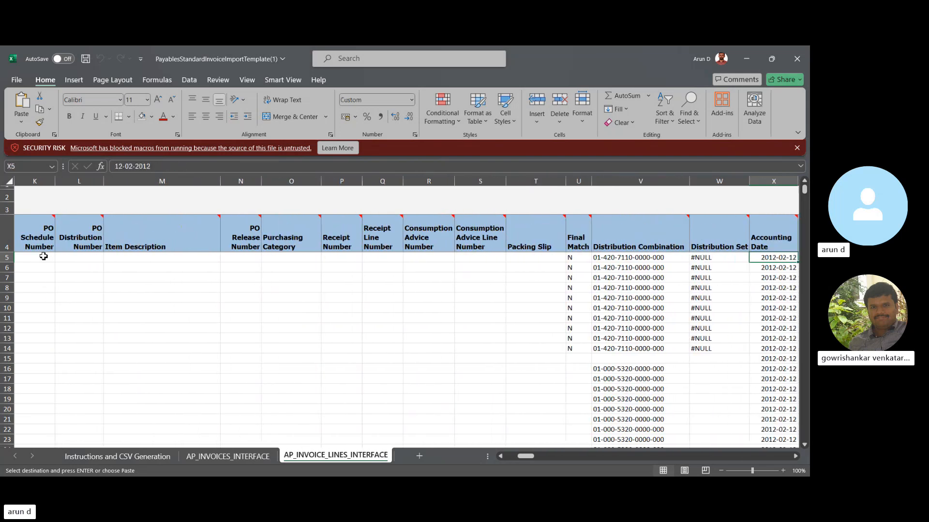
- Go back to the Distribution Combination account code in the first invoice line and review it
{"action": "key", "text": "Left"}
{"action": "key", "text": "Left"}
{"action": "key", "text": "Left"}
{"action": "key", "text": "Left"}
{"action": "key", "text": "Left"}
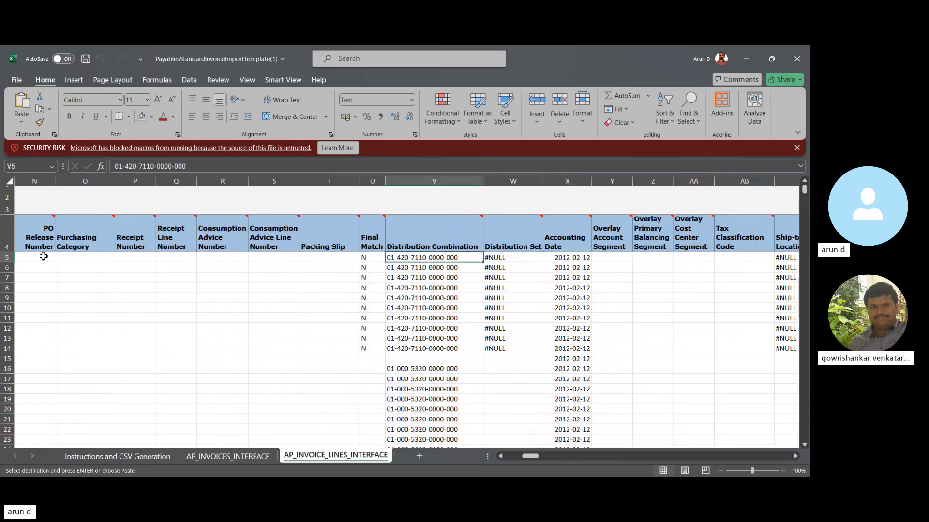
{"action": "key", "text": "Left"}
{"action": "key", "text": "Right"}
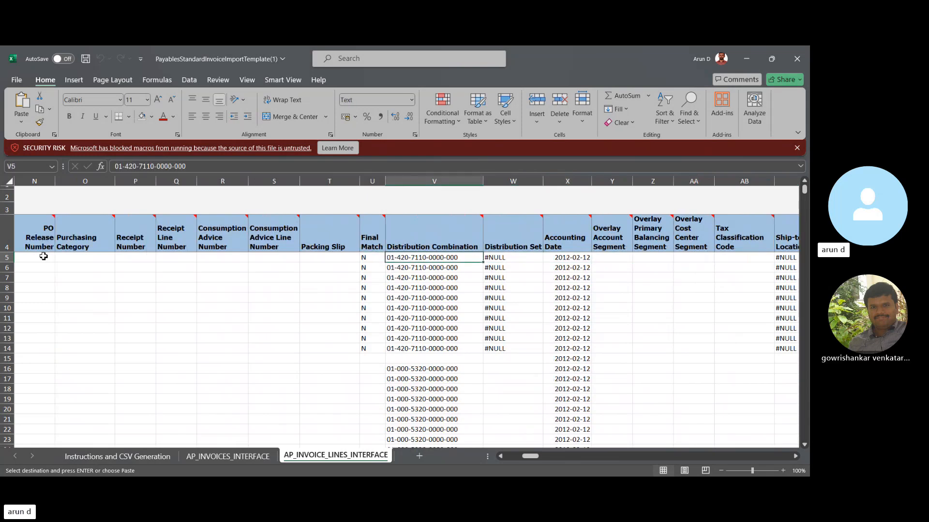
- Examine the line columns from Distribution Set and Accounting Date through the overlay segments and Tax Classification Code to Ship-to Location
{"action": "key", "text": "Right"}
{"action": "key", "text": "Right"}
{"action": "key", "text": "Right"}
{"action": "key", "text": "Right"}
{"action": "key", "text": "Right"}
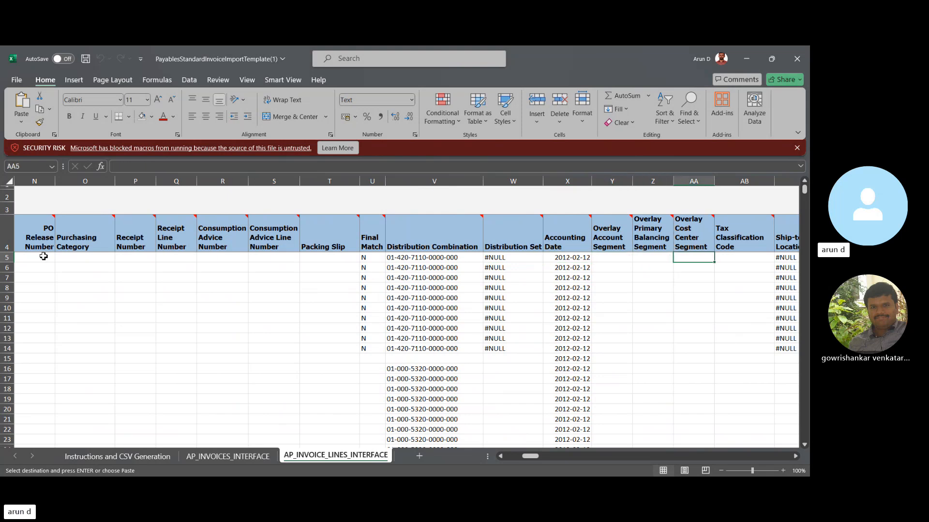
{"action": "scroll", "coordinate": [43, 257], "scroll_direction": "right", "scroll_amount": 3}
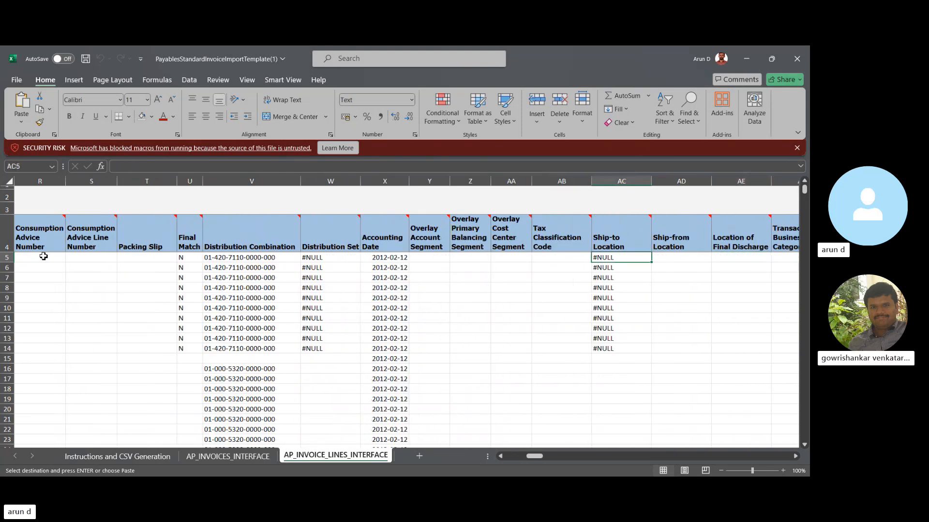
{"action": "key", "text": "Right"}
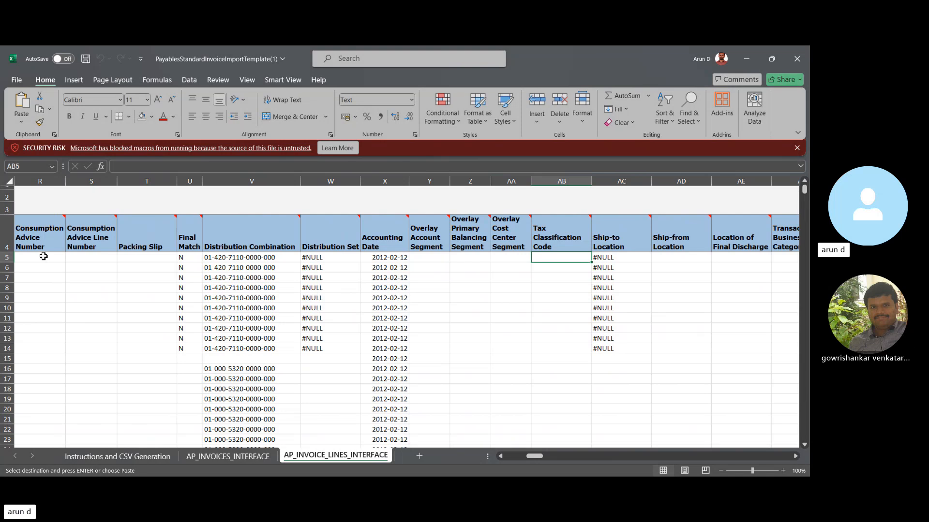
- Examine the line columns from Ship-from Location and Location of Final Discharge through Intended Use to User-Defined Fiscal Classification
{"action": "key", "text": "Right"}
{"action": "key", "text": "Right"}
{"action": "key", "text": "Right"}
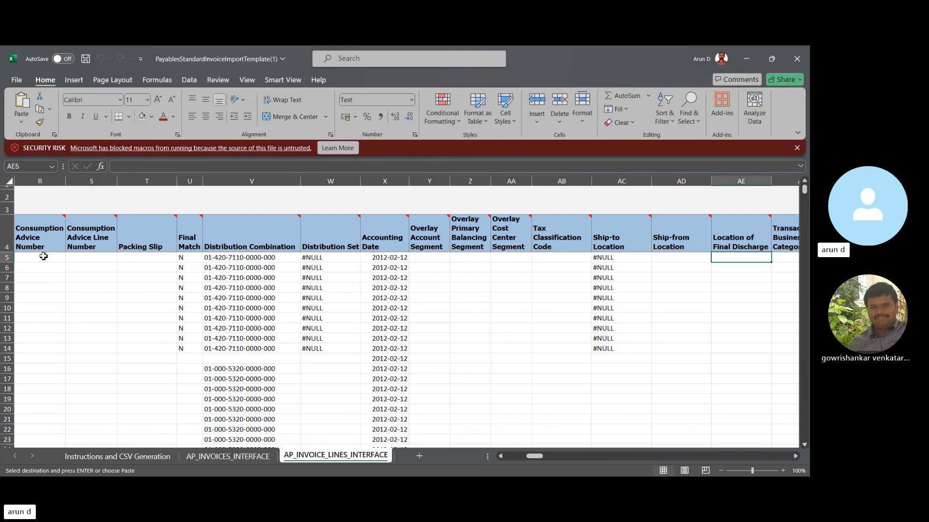
{"action": "key", "text": "Right"}
{"action": "key", "text": "Right"}
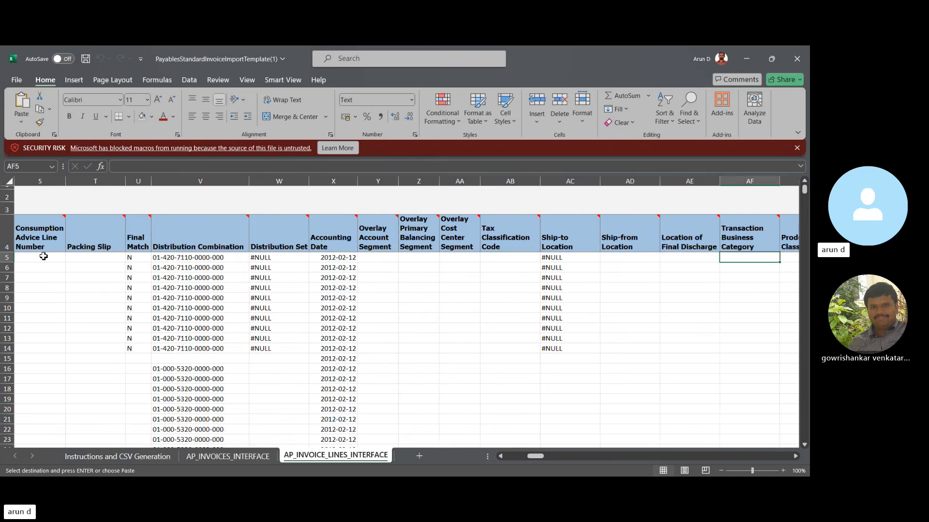
{"action": "key", "text": "Right"}
{"action": "key", "text": "Right"}
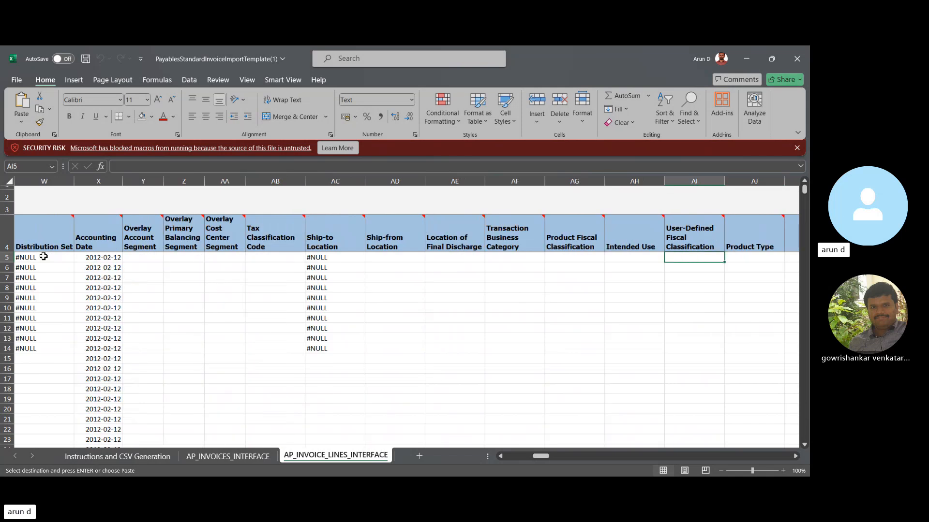
- Examine the line columns from Product Type and Assessable Value through Product Category and Tax Control Amount to Tax Regime Code
{"action": "key", "text": "Right"}
{"action": "key", "text": "Right"}
{"action": "key", "text": "Right"}
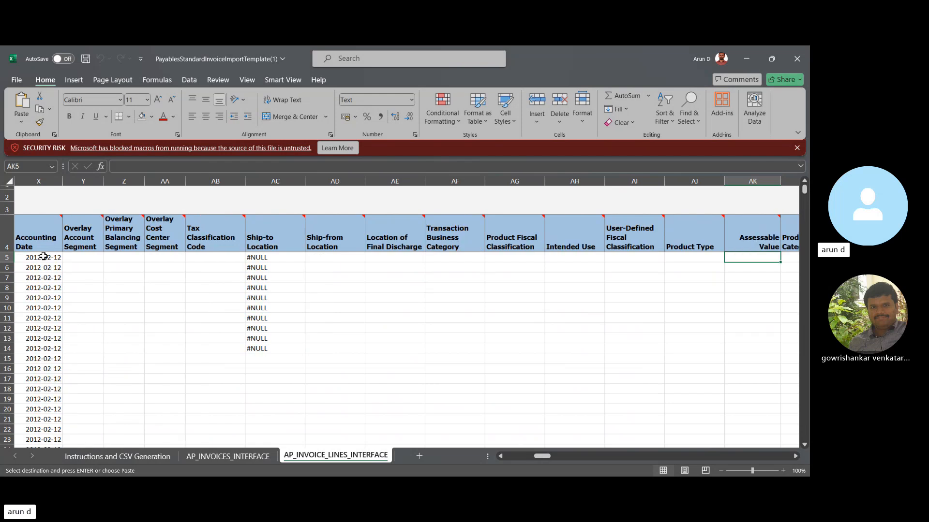
{"action": "key", "text": "Right"}
{"action": "key", "text": "Right"}
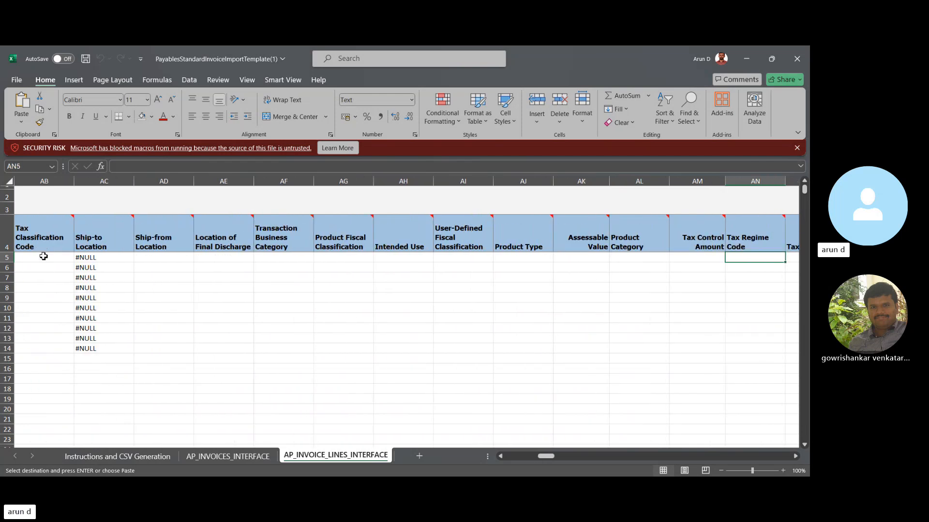
{"action": "key", "text": "Right"}
{"action": "key", "text": "Left"}
{"action": "key", "text": "Left"}
{"action": "key", "text": "Left"}
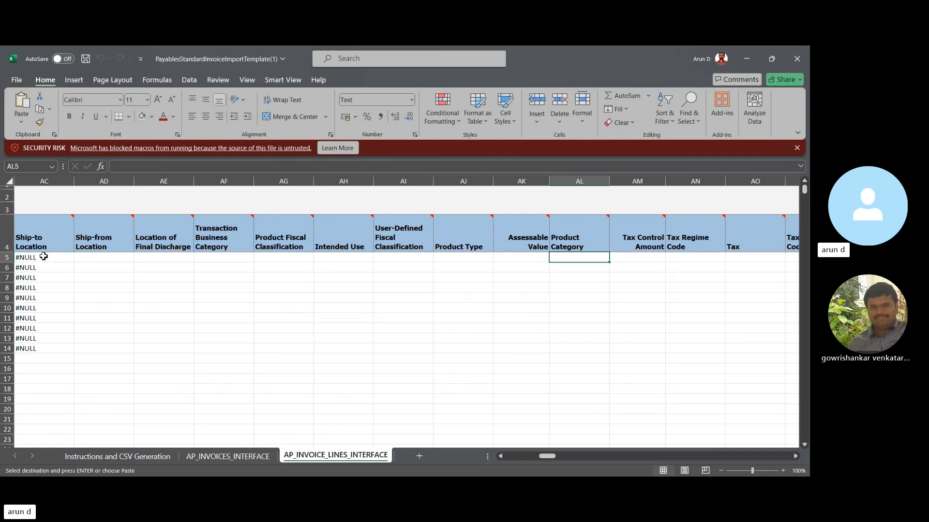
- Go back through the product, location and distribution columns to the Invoice ID and first columns of the first invoice line
{"action": "key", "text": "Up"}
{"action": "key", "text": "Down"}
{"action": "key", "text": "Left"}
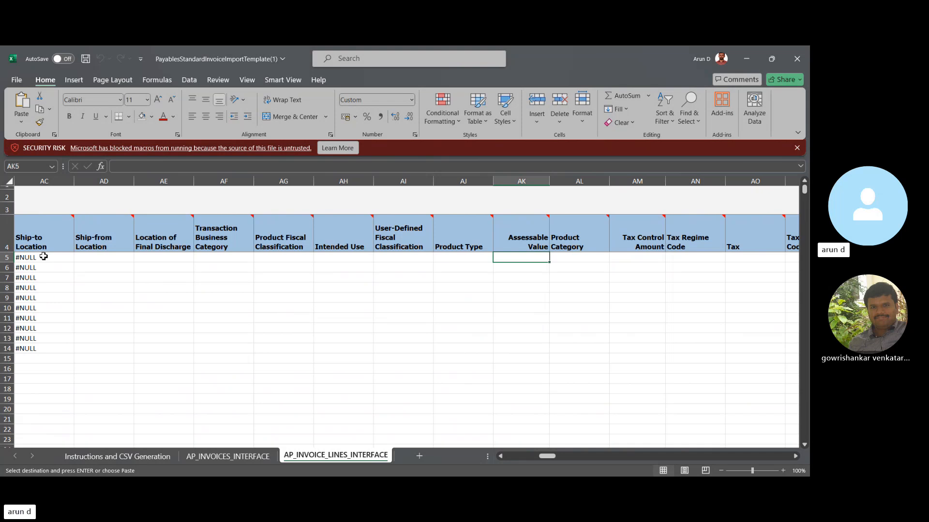
{"action": "key", "text": "Left"}
{"action": "key", "text": "Left"}
{"action": "key", "text": "Left"}
{"action": "key", "text": "Left"}
{"action": "key", "text": "Left"}
{"action": "key", "text": "Left"}
{"action": "key", "text": "Left"}
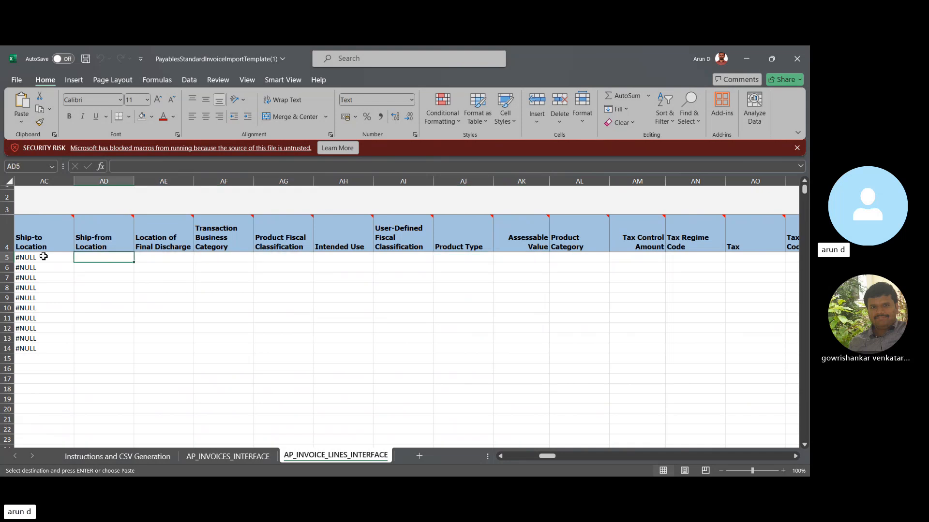
{"action": "key", "text": "Left"}
{"action": "key", "text": "Left"}
{"action": "key", "text": "Left"}
{"action": "key", "text": "Left"}
{"action": "key", "text": "Left"}
{"action": "key", "text": "Left"}
{"action": "key", "text": "Left"}
{"action": "key", "text": "Left"}
{"action": "key", "text": "Left"}
{"action": "key", "text": "Left"}
{"action": "key", "text": "Left"}
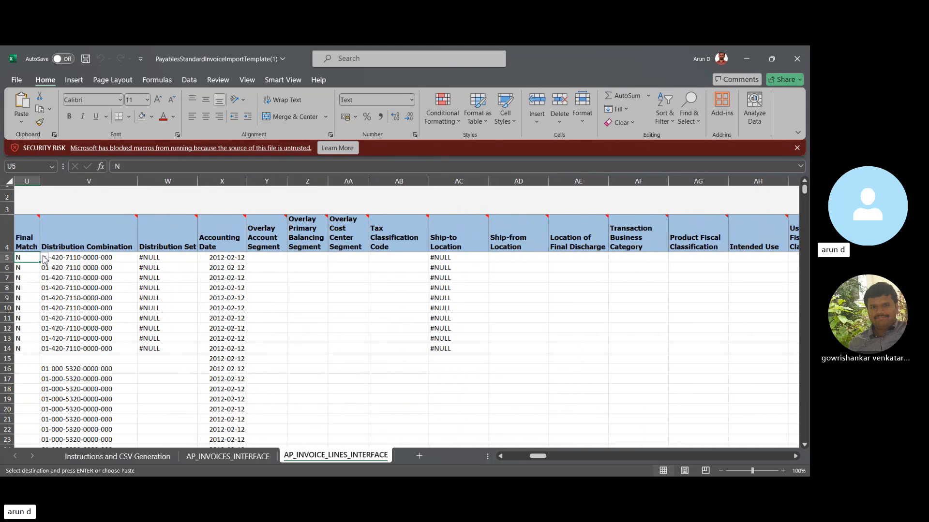
{"action": "key", "text": "Left"}
{"action": "key", "text": "Left"}
{"action": "key", "text": "Left"}
{"action": "key", "text": "Left"}
{"action": "key", "text": "Left"}
{"action": "key", "text": "Left"}
{"action": "key", "text": "Left"}
{"action": "key", "text": "Left"}
{"action": "key", "text": "Left"}
{"action": "key", "text": "Left"}
{"action": "key", "text": "Left"}
{"action": "key", "text": "Left"}
{"action": "key", "text": "Left"}
{"action": "key", "text": "Left"}
{"action": "key", "text": "Left"}
{"action": "key", "text": "Left"}
{"action": "key", "text": "Left"}
{"action": "key", "text": "Left"}
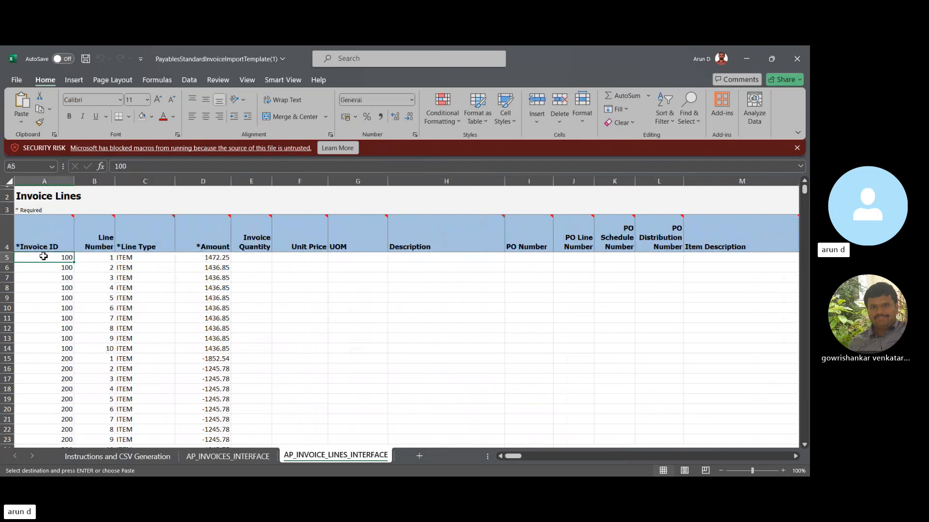
{"action": "key", "text": "Right"}
{"action": "key", "text": "Right"}
{"action": "key", "text": "Right"}
{"action": "key", "text": "Right"}
{"action": "key", "text": "Right"}
{"action": "key", "text": "Right"}
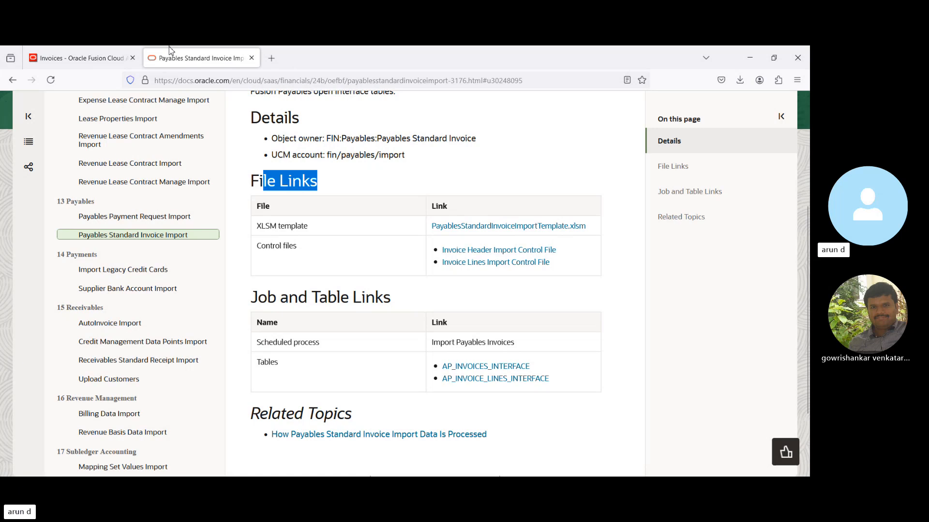
- Switch to the Oracle Fusion application and open its Scheduled Processes page
{"action": "left_click", "coordinate": [74, 58]}
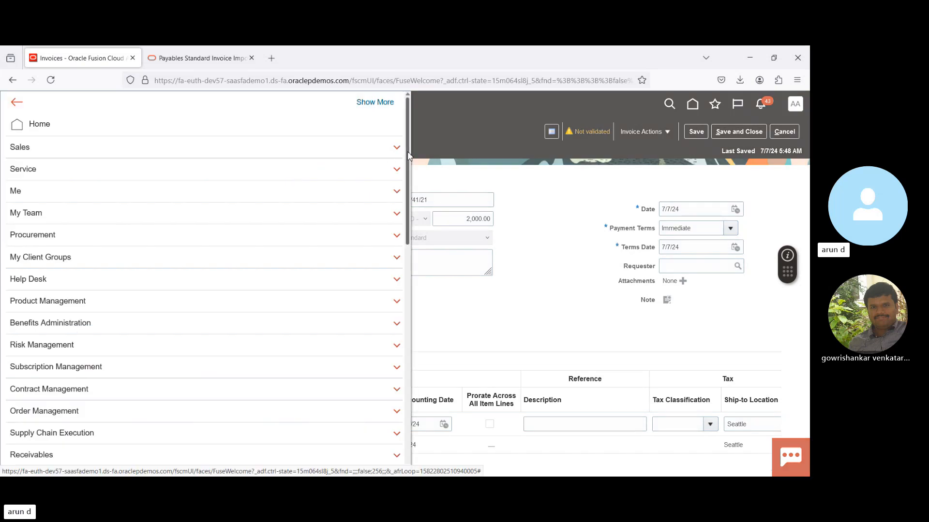
{"action": "scroll", "coordinate": [387, 339], "scroll_direction": "down", "scroll_amount": 10}
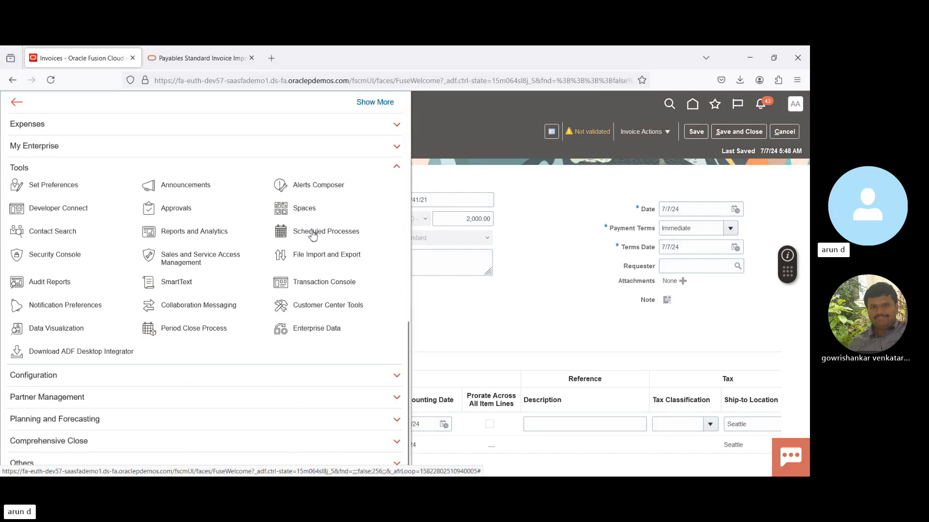
{"action": "left_click", "coordinate": [312, 233]}
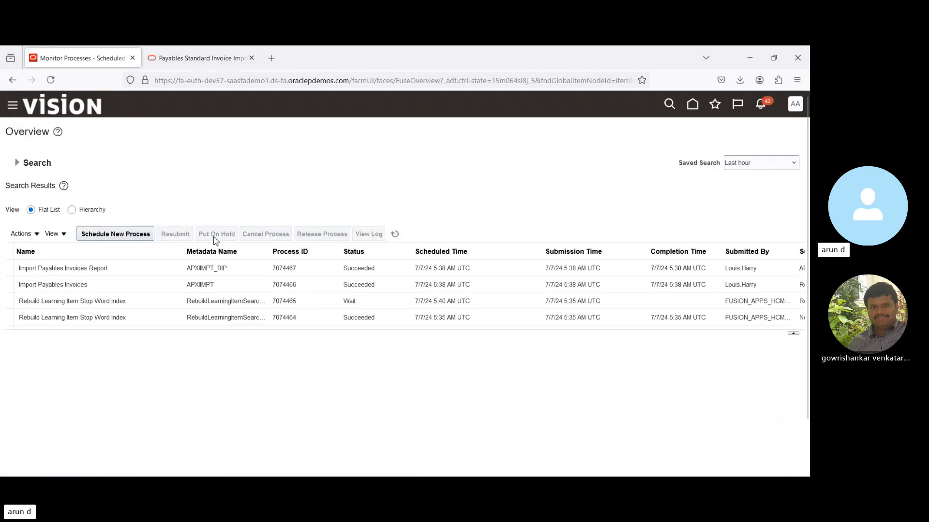
- Schedule a new job for the Load Interface File for Import process and open its process details
{"action": "left_click", "coordinate": [131, 239]}
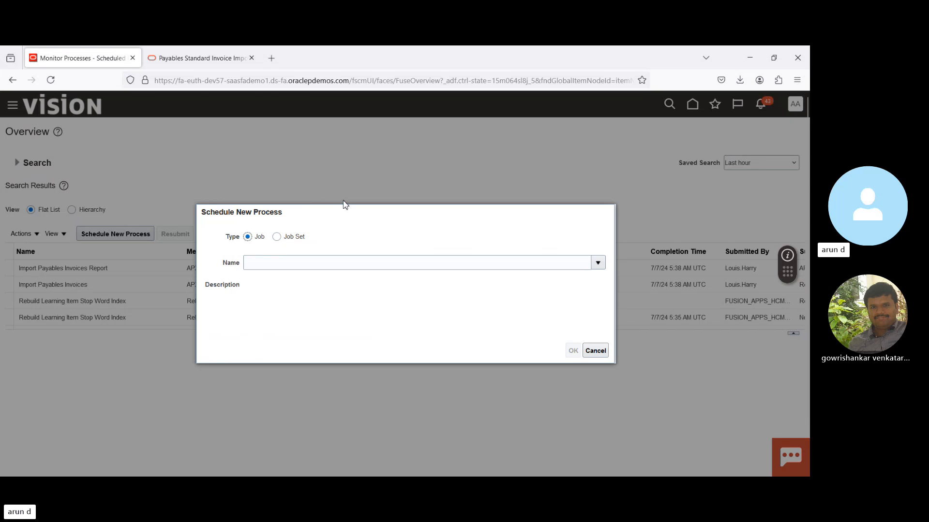
{"action": "left_click", "coordinate": [296, 264]}
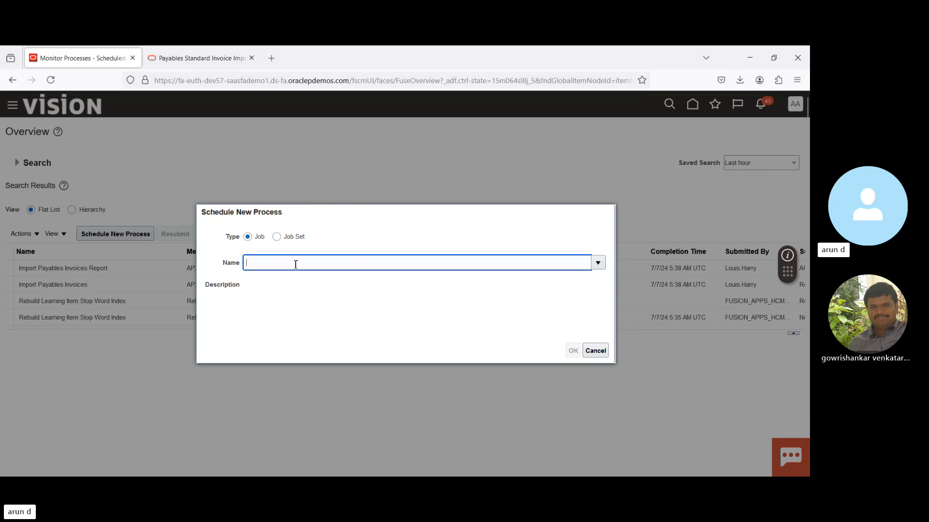
{"action": "type", "text": "Load int"}
{"action": "key", "text": "Tab"}
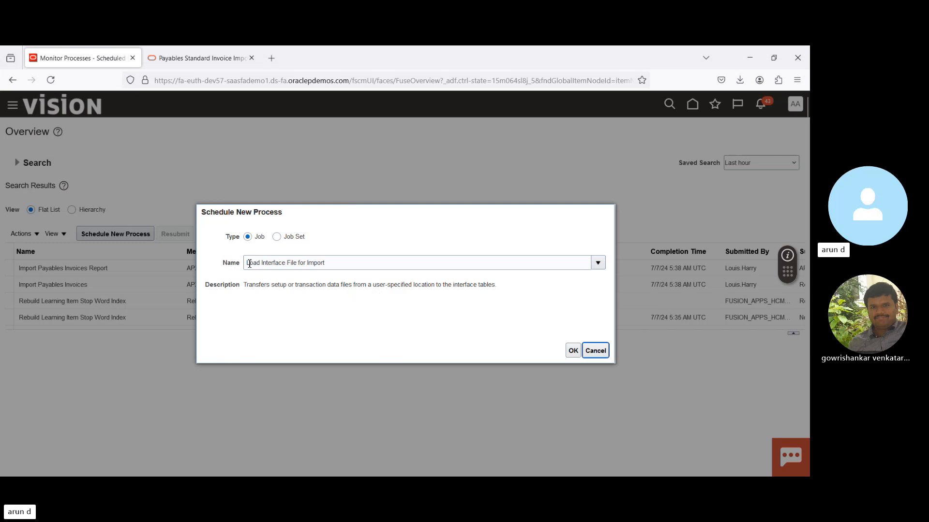
{"action": "left_click_drag", "start_coordinate": [249, 265], "coordinate": [362, 266]}
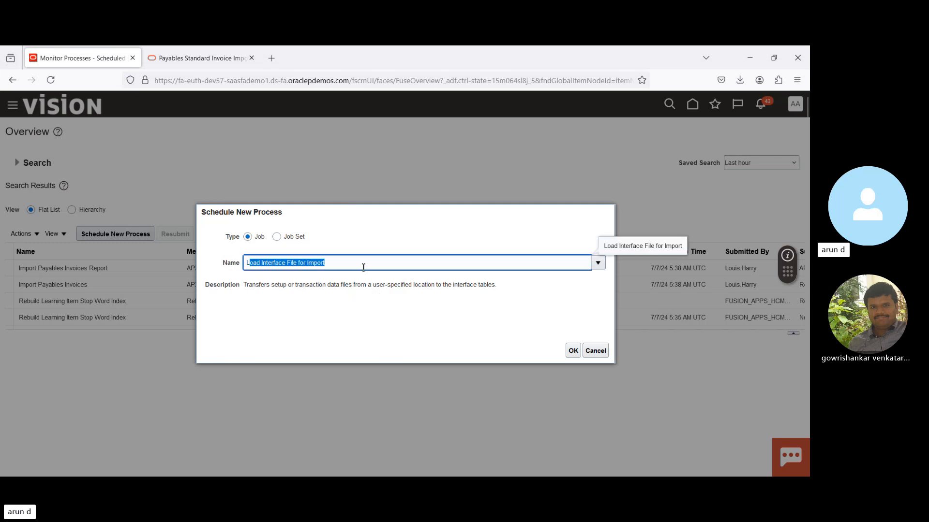
{"action": "left_click", "coordinate": [576, 348]}
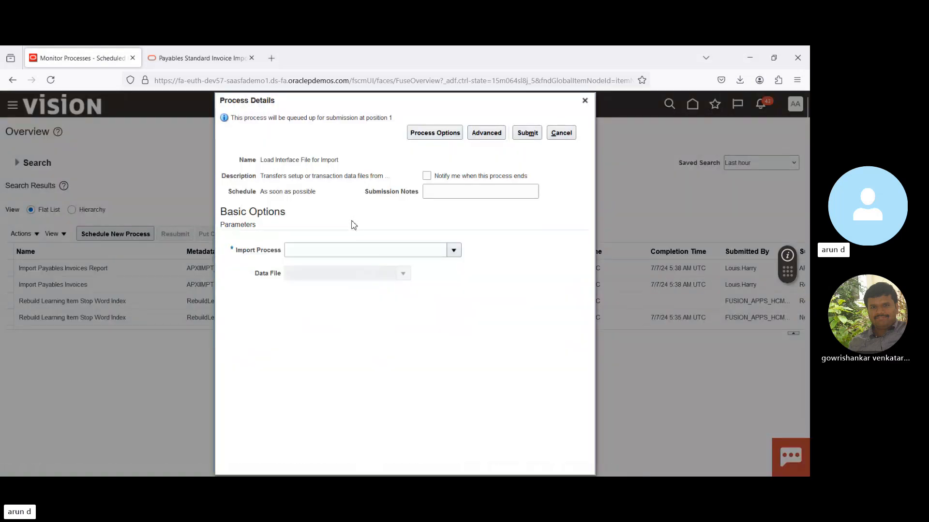
- Search the import processes for "Import Paya" and set the Import Process parameter to Import Payables Invoices
{"action": "left_click", "coordinate": [454, 250]}
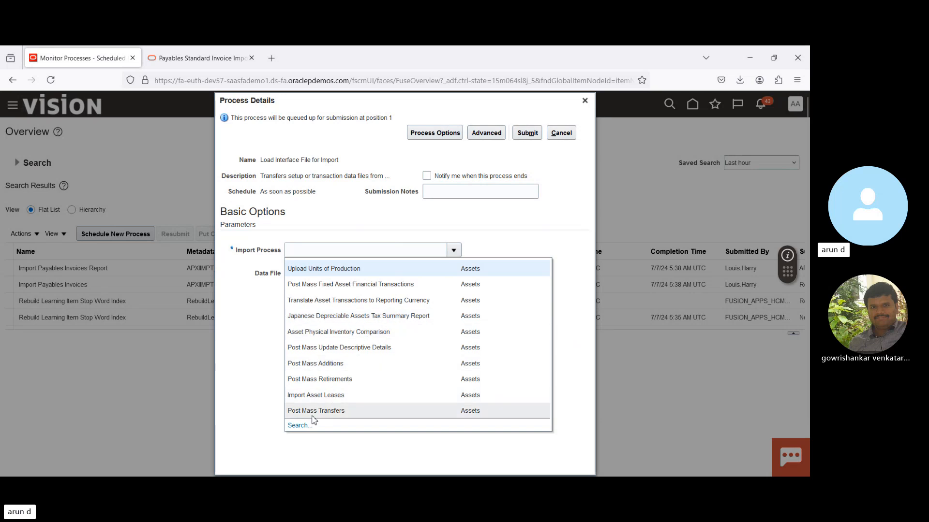
{"action": "left_click", "coordinate": [297, 426]}
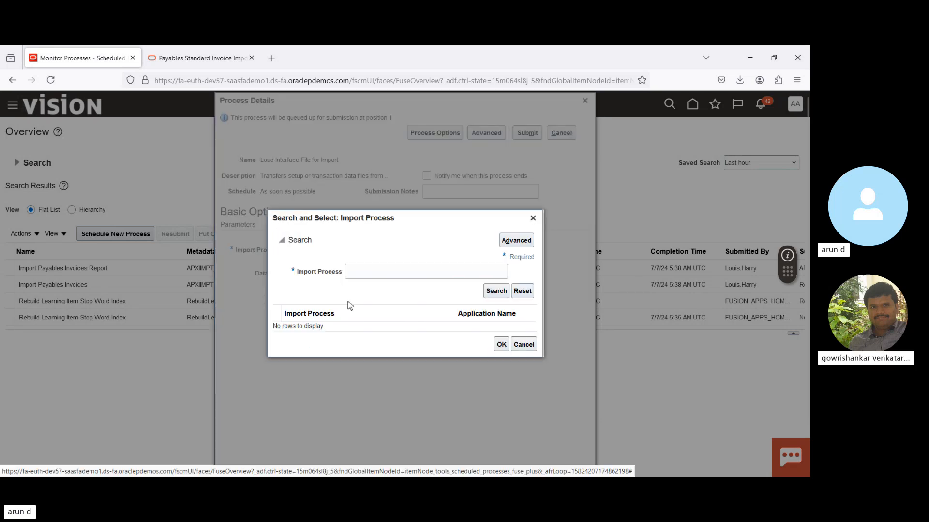
{"action": "left_click_drag", "start_coordinate": [412, 218], "coordinate": [461, 332]}
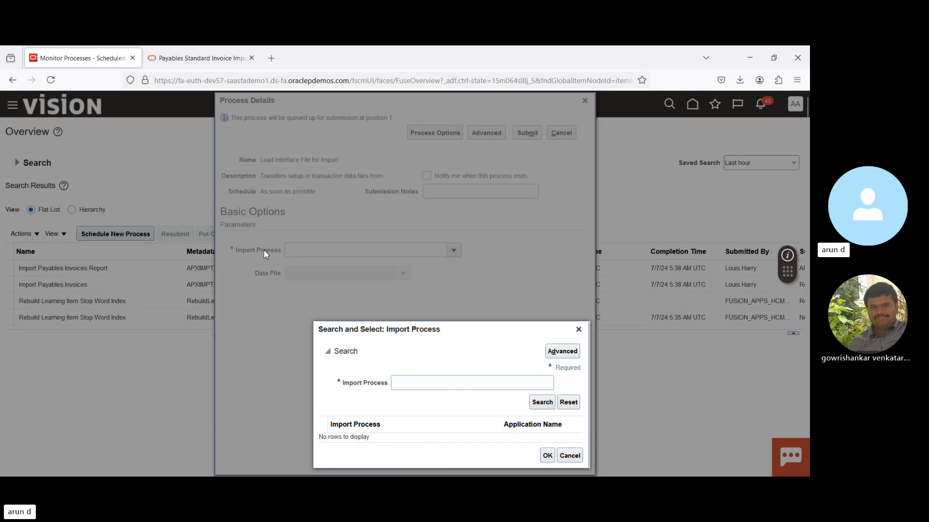
{"action": "left_click_drag", "start_coordinate": [466, 338], "coordinate": [451, 147]}
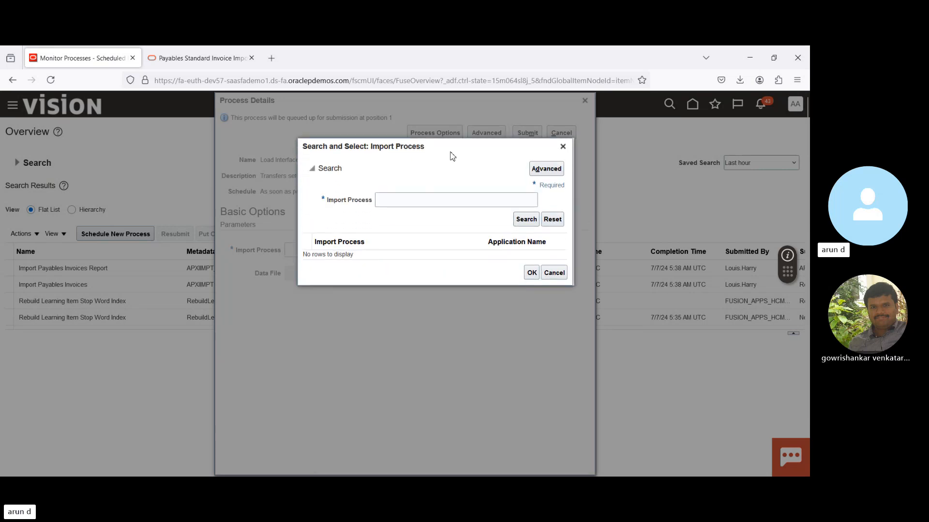
{"action": "left_click", "coordinate": [416, 200]}
{"action": "type", "text": "Imp"}
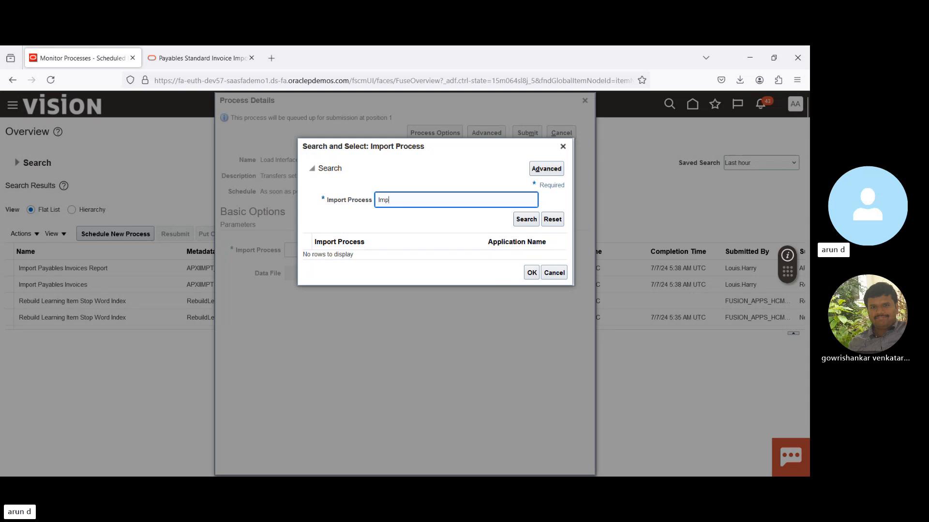
{"action": "type", "text": "ort Paya"}
{"action": "key", "text": "Tab"}
{"action": "key", "text": "Return"}
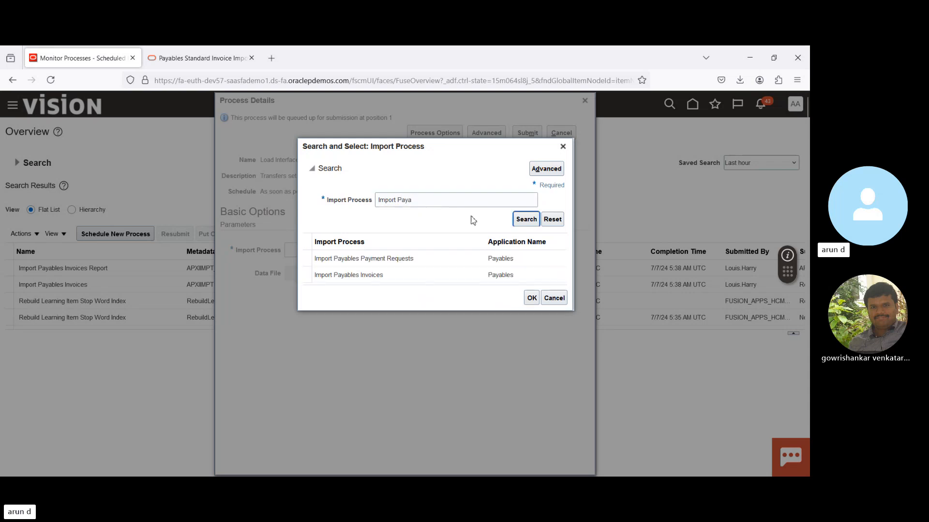
{"action": "left_click", "coordinate": [415, 267]}
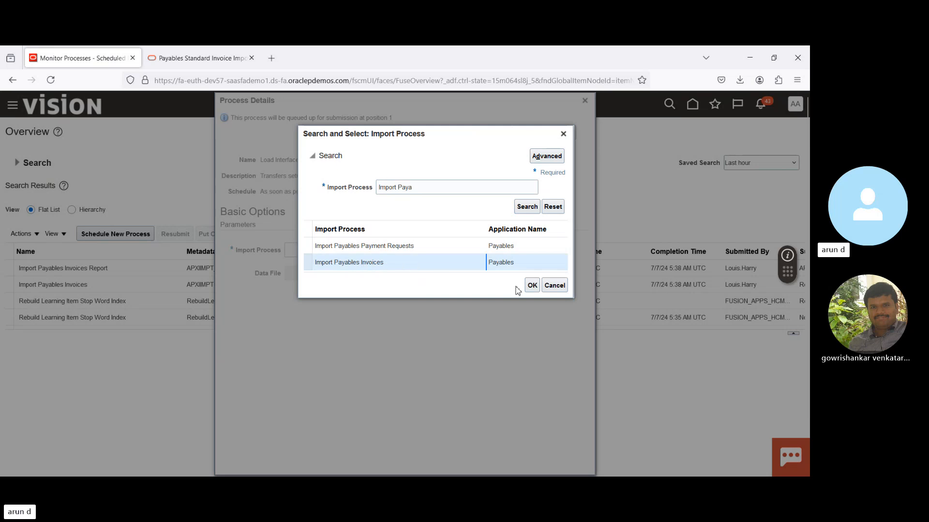
{"action": "left_click", "coordinate": [532, 287]}
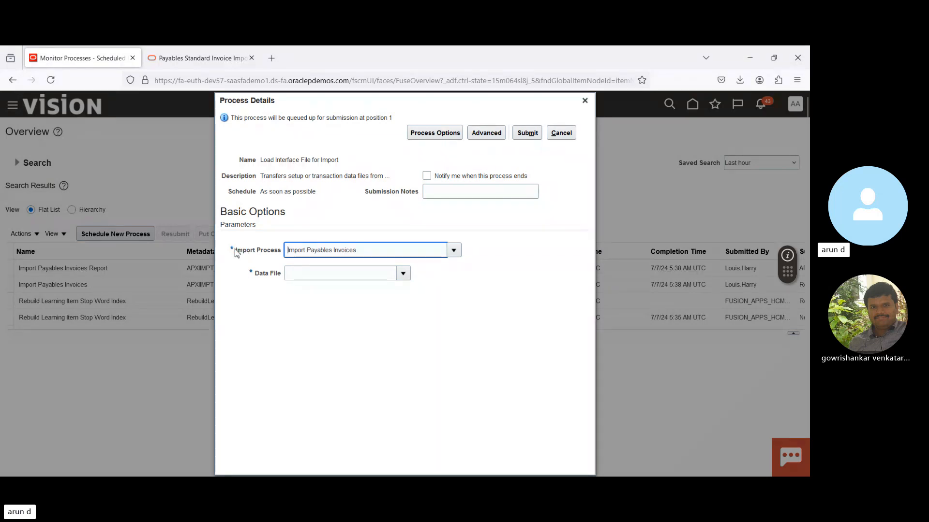
{"action": "left_click_drag", "start_coordinate": [234, 250], "coordinate": [285, 254]}
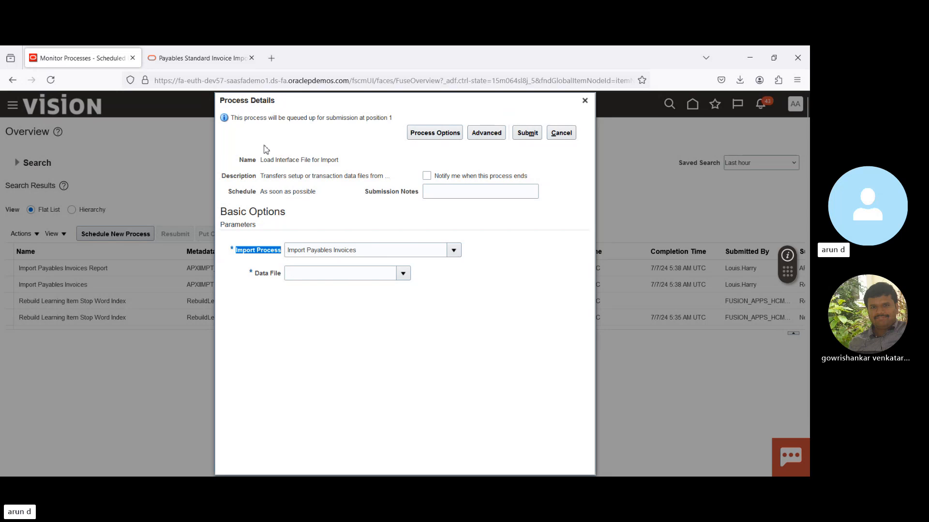
- In the Payables Standard Invoice Import documentation, view the AP_INVOICES_INTERFACE table reference and open the topic How Payables Standard Invoice Import Data Is Processed
{"action": "left_click", "coordinate": [192, 58]}
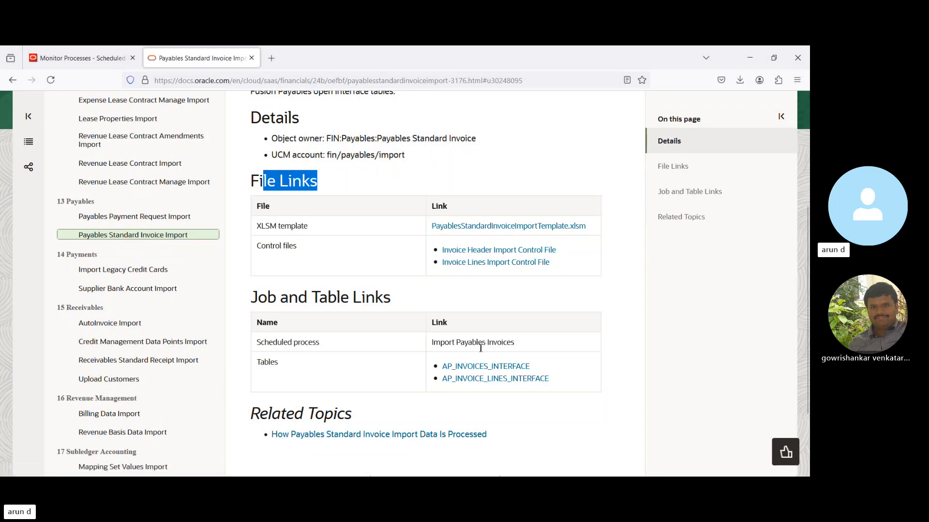
{"action": "left_click", "coordinate": [473, 366]}
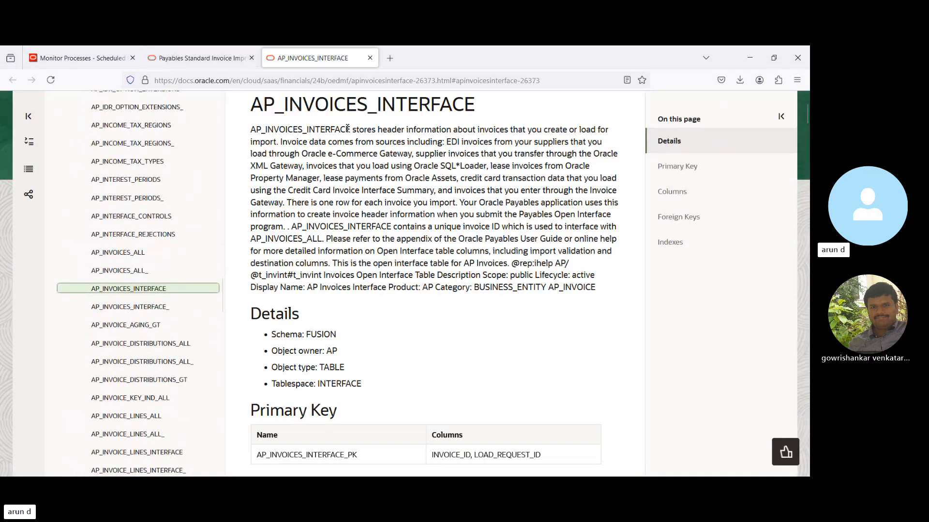
{"action": "left_click", "coordinate": [198, 58]}
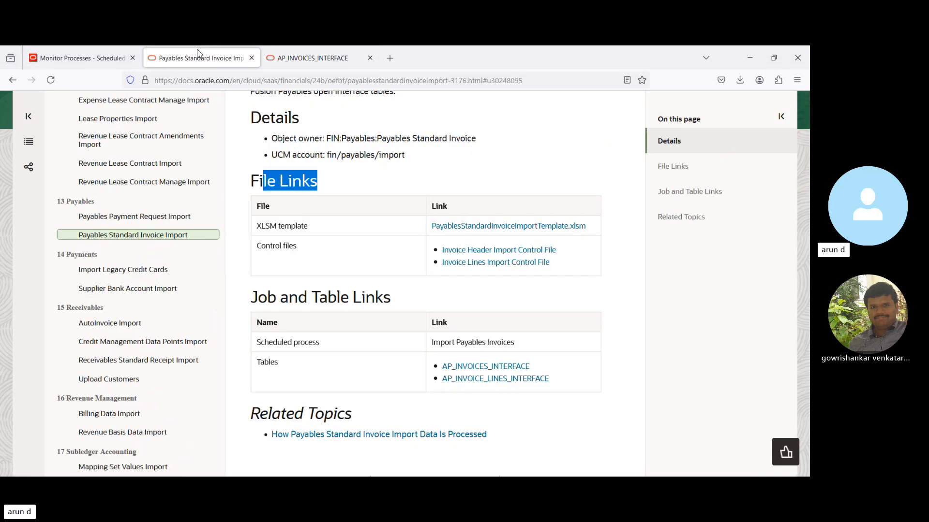
{"action": "left_click", "coordinate": [388, 434]}
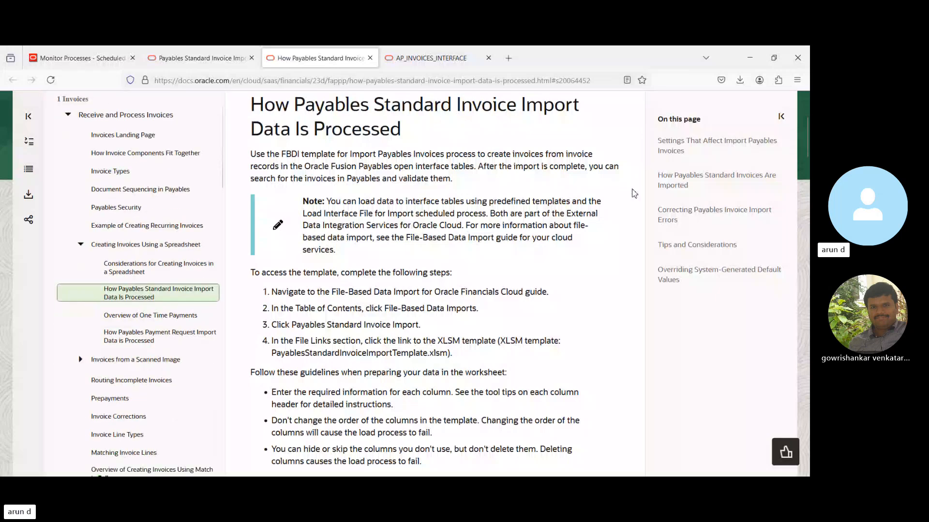
- Read the import guidelines and the parameter table under Settings That Affect Import Payables Invoices in the documentation
{"action": "scroll", "coordinate": [807, 150], "scroll_direction": "down", "scroll_amount": 3}
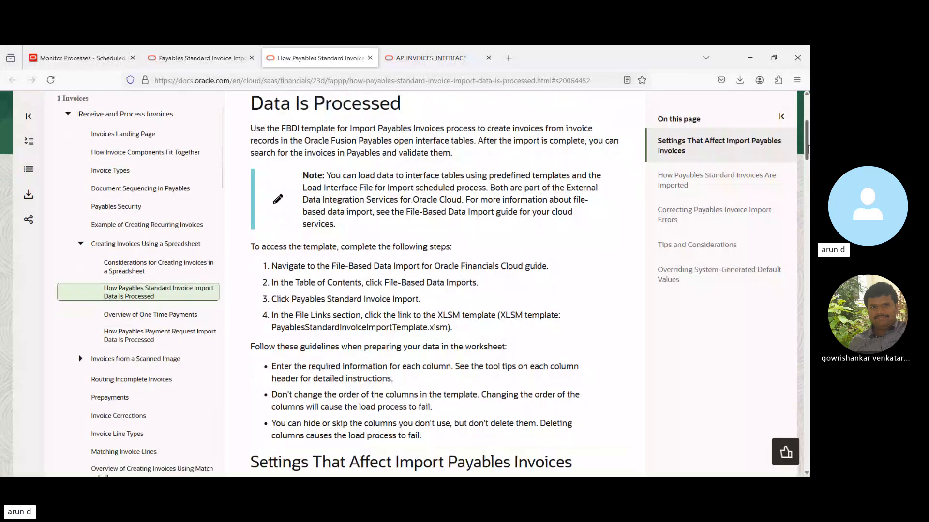
{"action": "scroll", "coordinate": [807, 150], "scroll_direction": "down", "scroll_amount": 5}
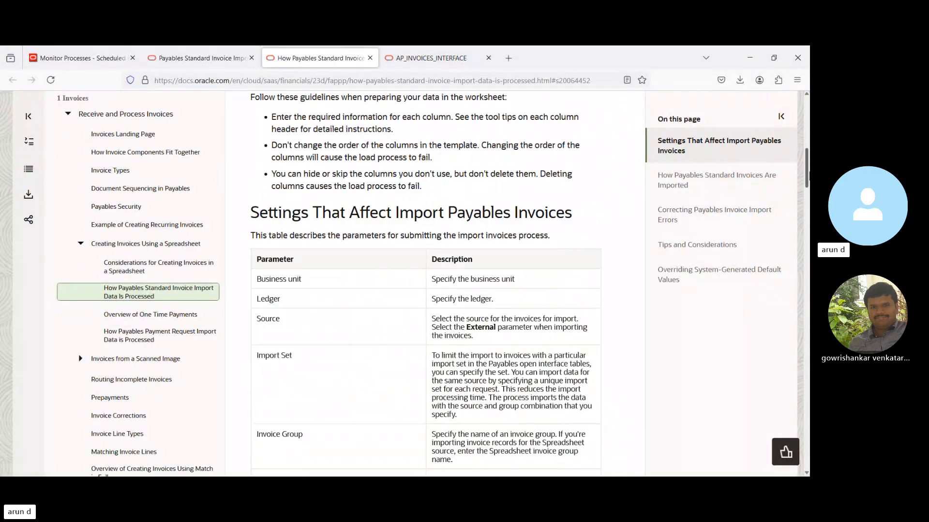
{"action": "left_click_drag", "start_coordinate": [809, 172], "coordinate": [809, 177]}
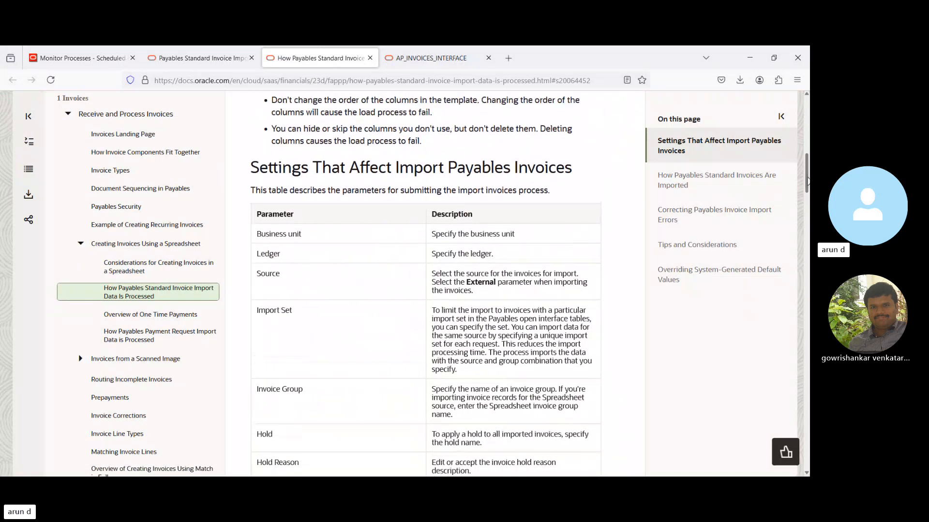
{"action": "left_click_drag", "start_coordinate": [395, 169], "coordinate": [609, 175]}
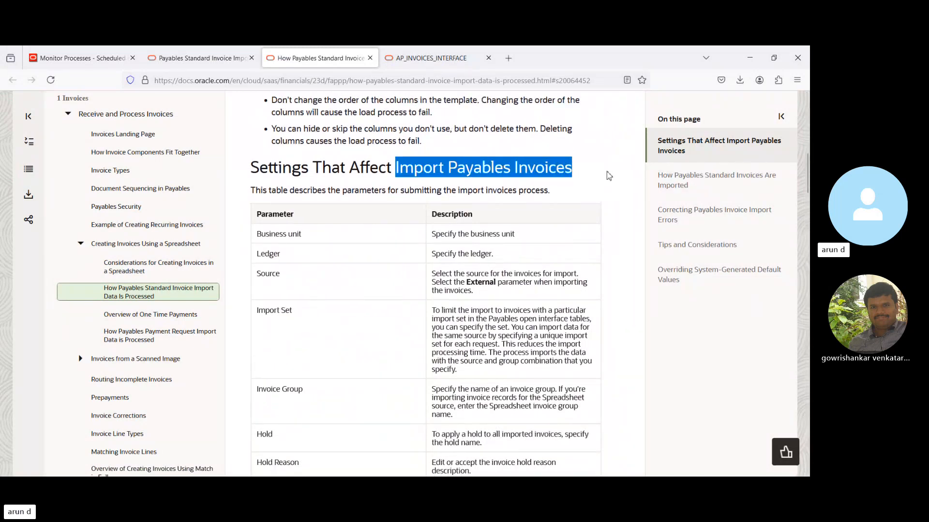
{"action": "left_click", "coordinate": [409, 54]}
{"action": "left_click", "coordinate": [195, 62]}
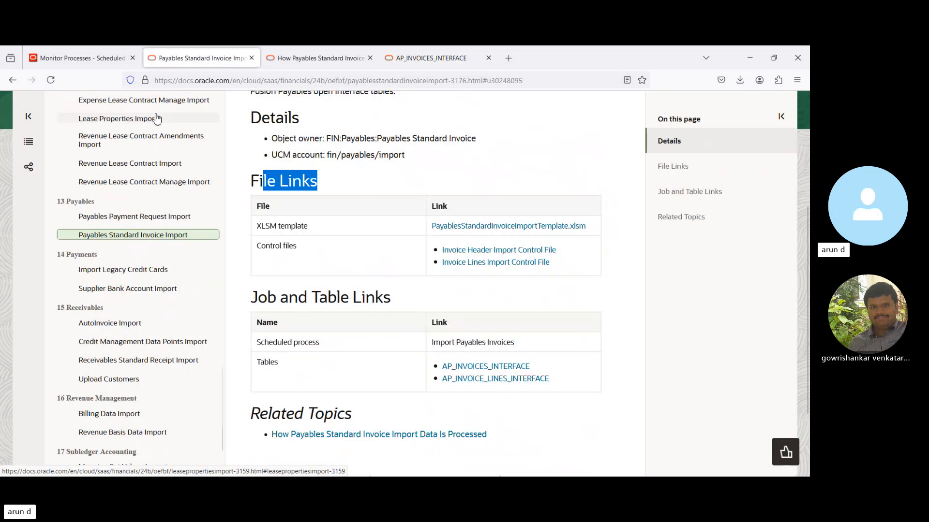
- Upload CreateQuickInvoices(1).xlsm from Downloads as the Data File for Load Interface File for Import, and close the process details without submitting
{"action": "left_click", "coordinate": [84, 61]}
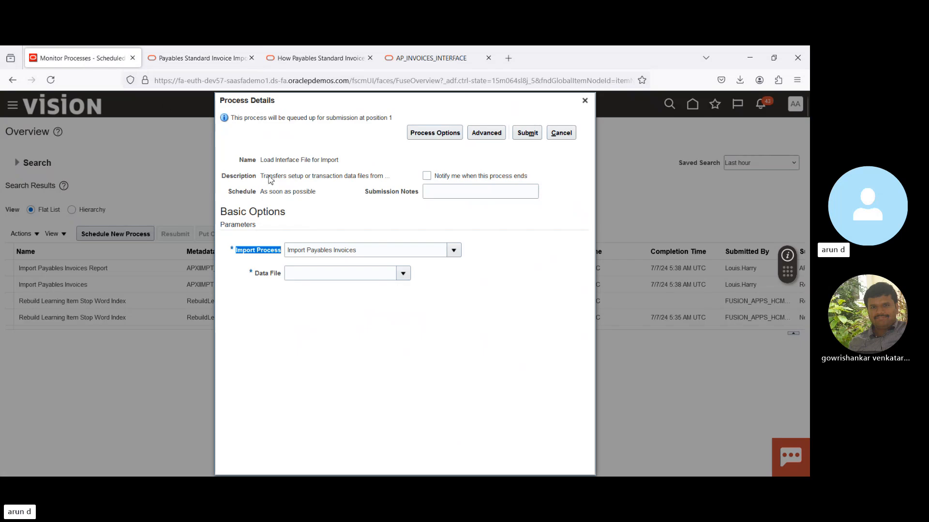
{"action": "left_click", "coordinate": [362, 317]}
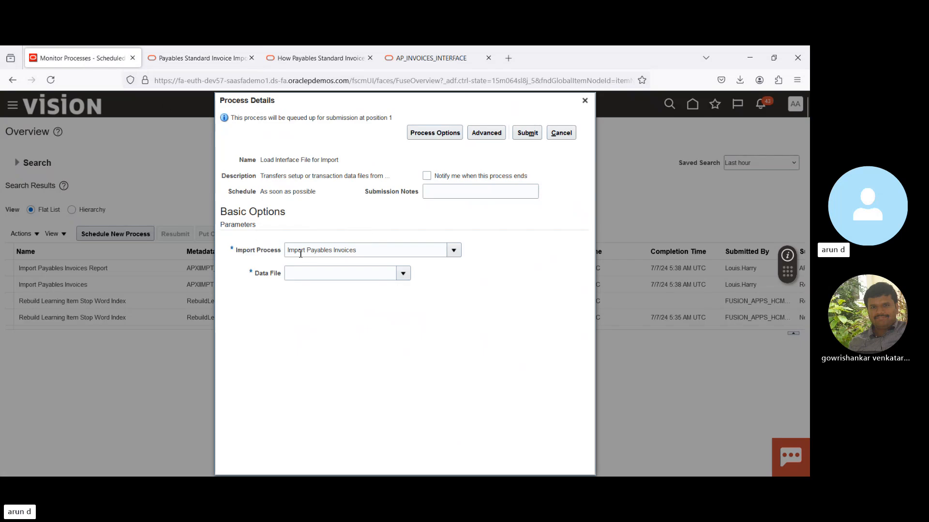
{"action": "left_click", "coordinate": [403, 276]}
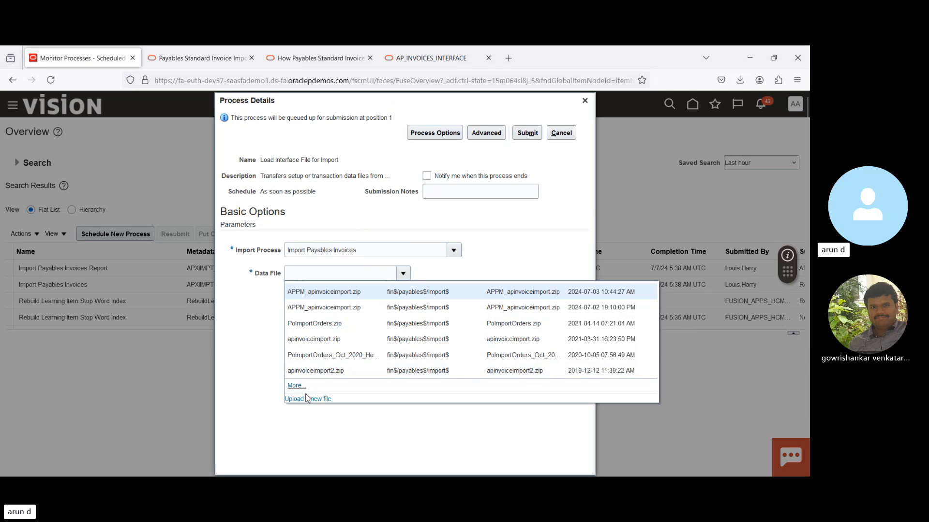
{"action": "left_click", "coordinate": [306, 399]}
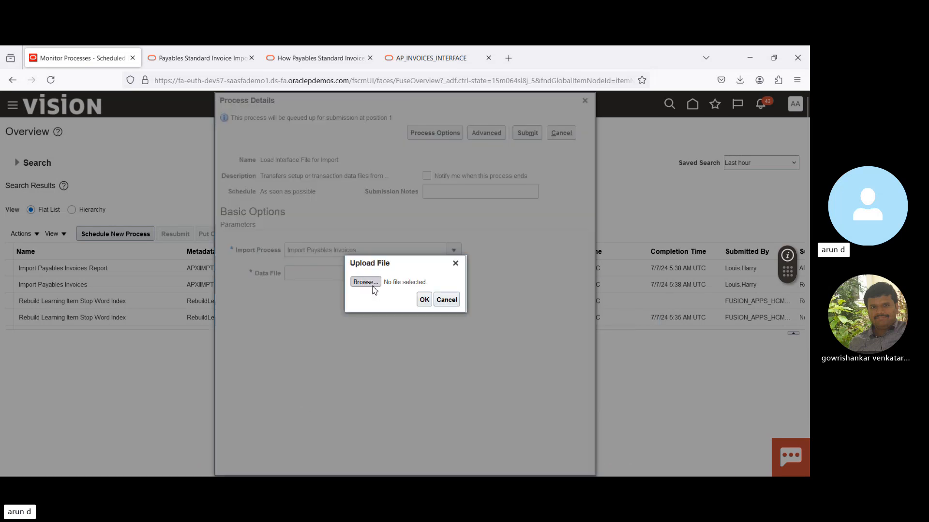
{"action": "left_click", "coordinate": [373, 287]}
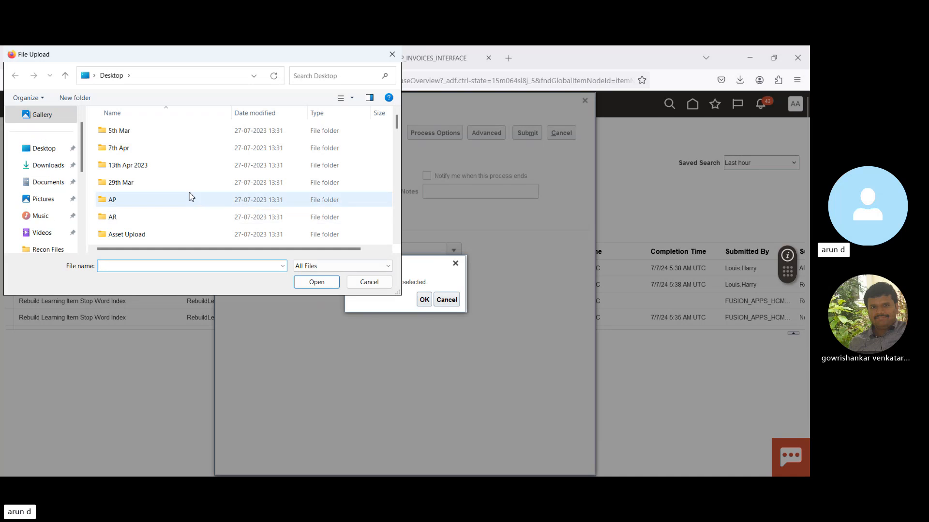
{"action": "left_click", "coordinate": [43, 165]}
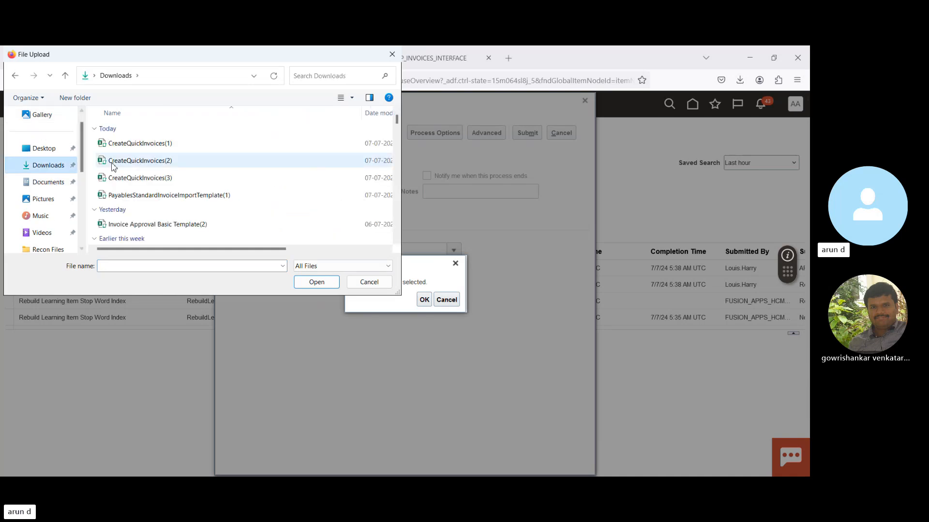
{"action": "left_click", "coordinate": [123, 144]}
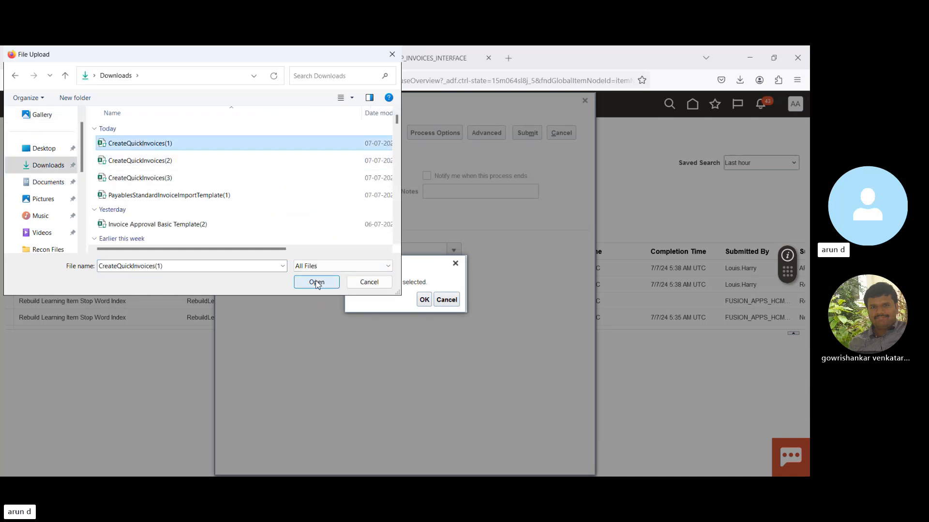
{"action": "left_click", "coordinate": [317, 283]}
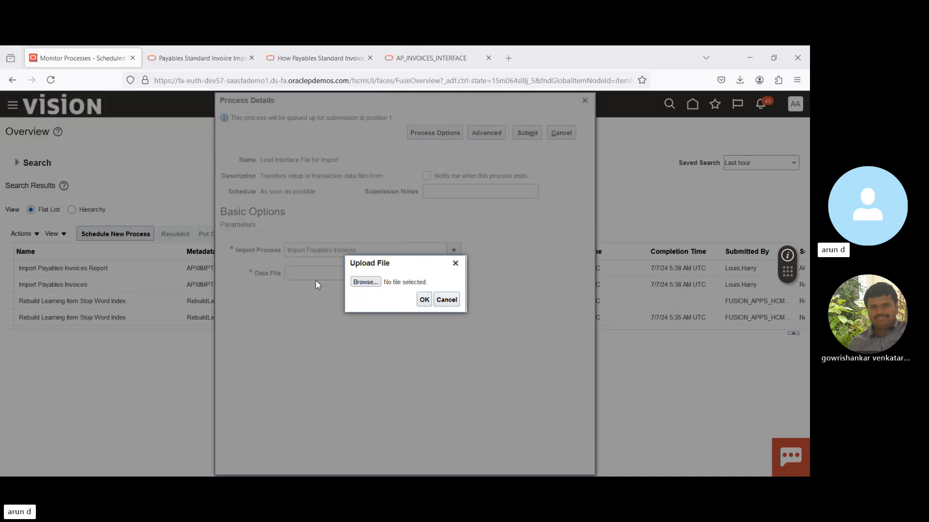
{"action": "left_click", "coordinate": [425, 301]}
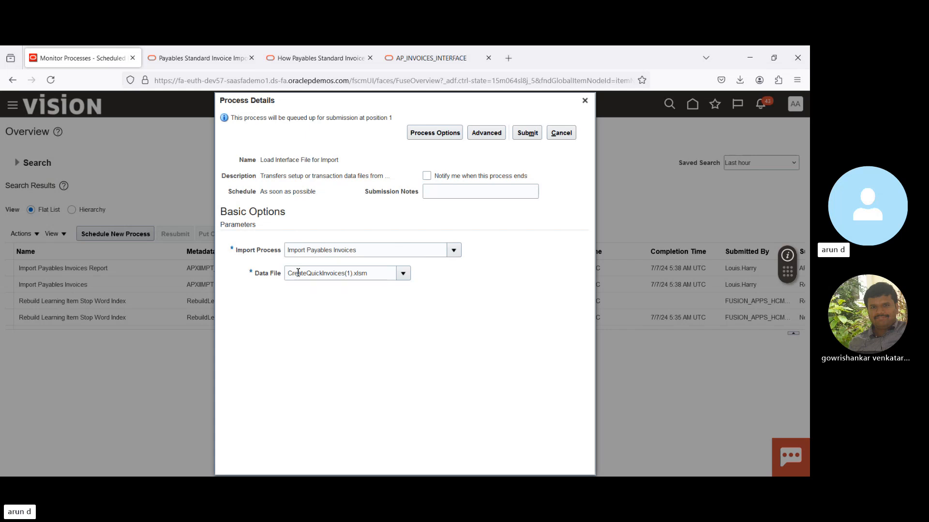
{"action": "left_click", "coordinate": [585, 102]}
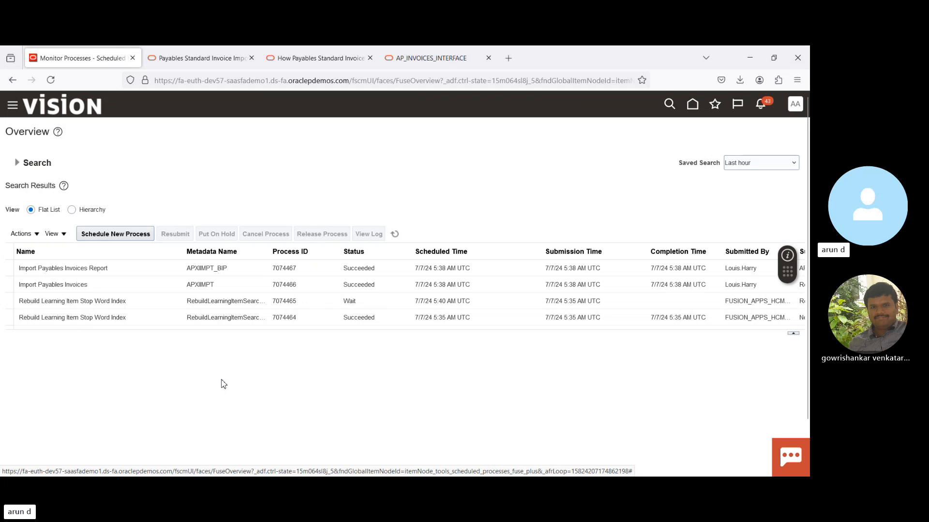
- Open the output of the Import Payables Invoices Report and examine its audit and rejections sections, including the Staffing Services rejection
{"action": "left_click", "coordinate": [117, 269]}
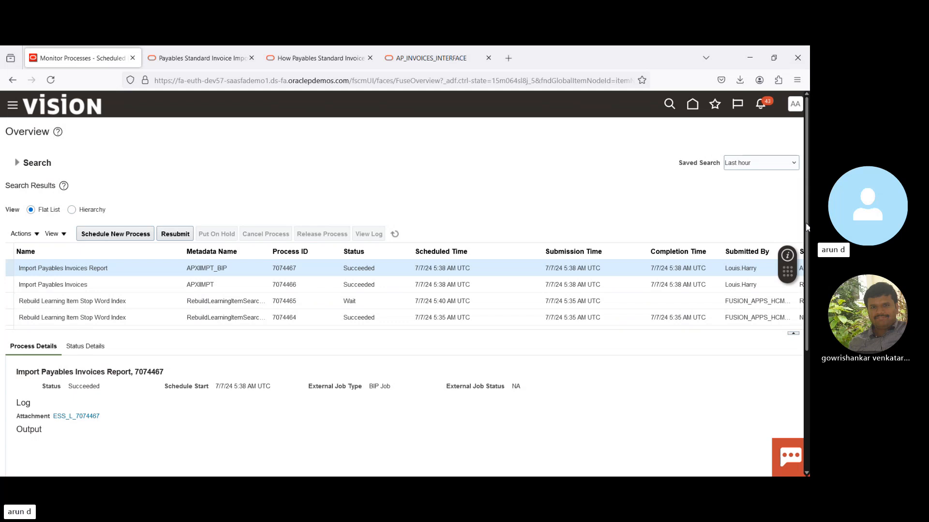
{"action": "left_click_drag", "start_coordinate": [805, 223], "coordinate": [806, 340]}
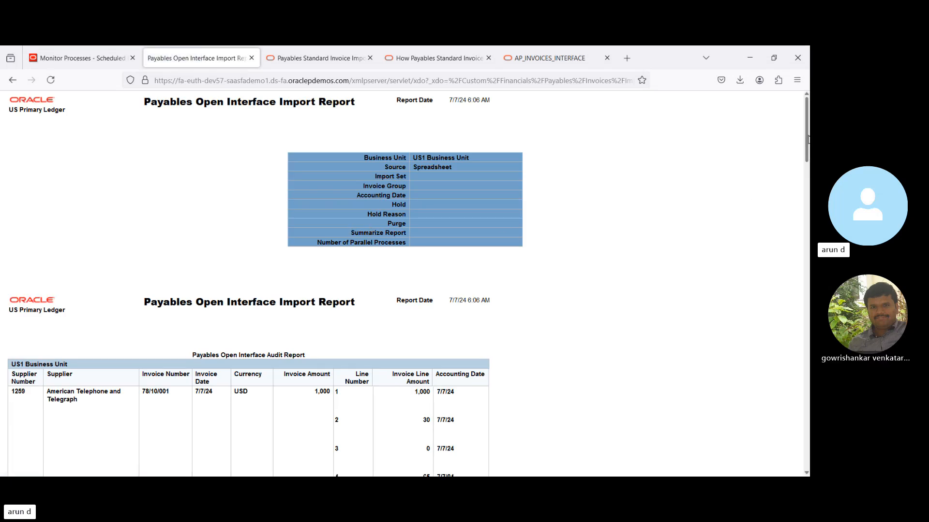
{"action": "left_click_drag", "start_coordinate": [807, 135], "coordinate": [808, 172]}
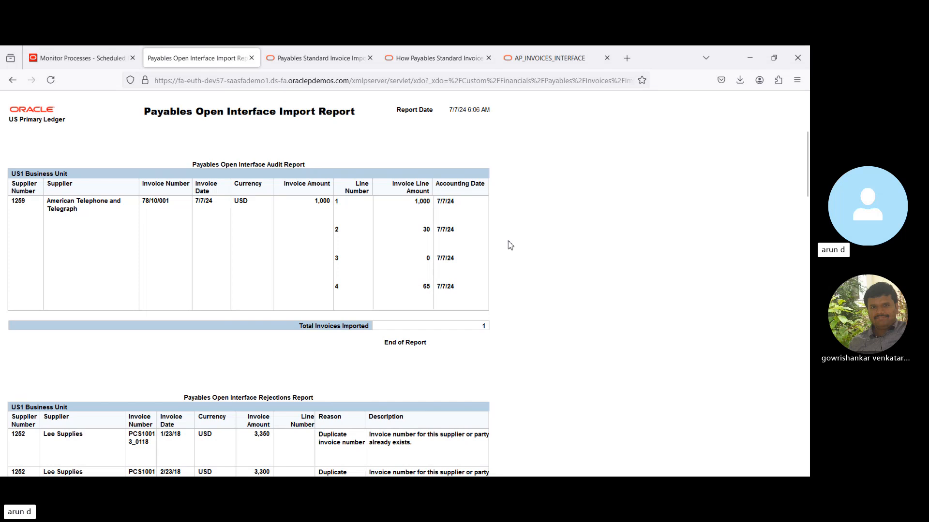
{"action": "left_click_drag", "start_coordinate": [808, 172], "coordinate": [809, 219]}
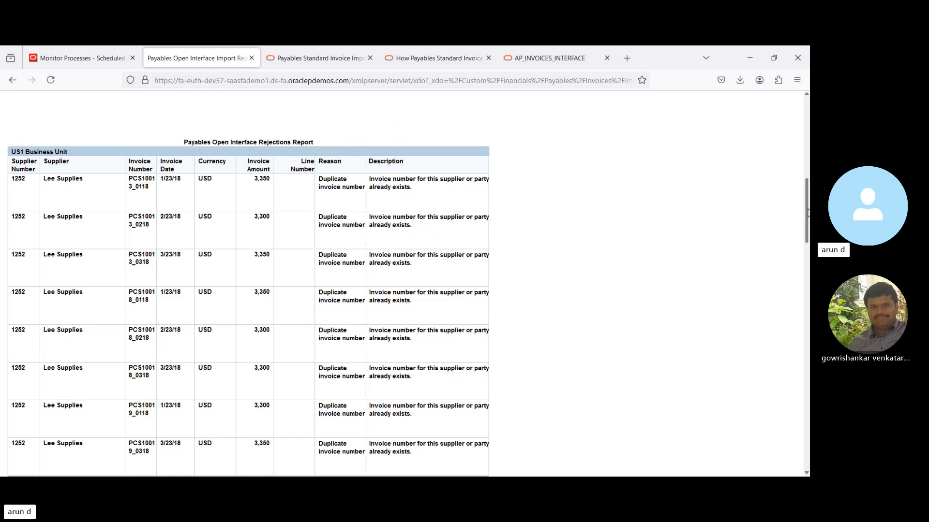
{"action": "left_click_drag", "start_coordinate": [808, 216], "coordinate": [808, 352]}
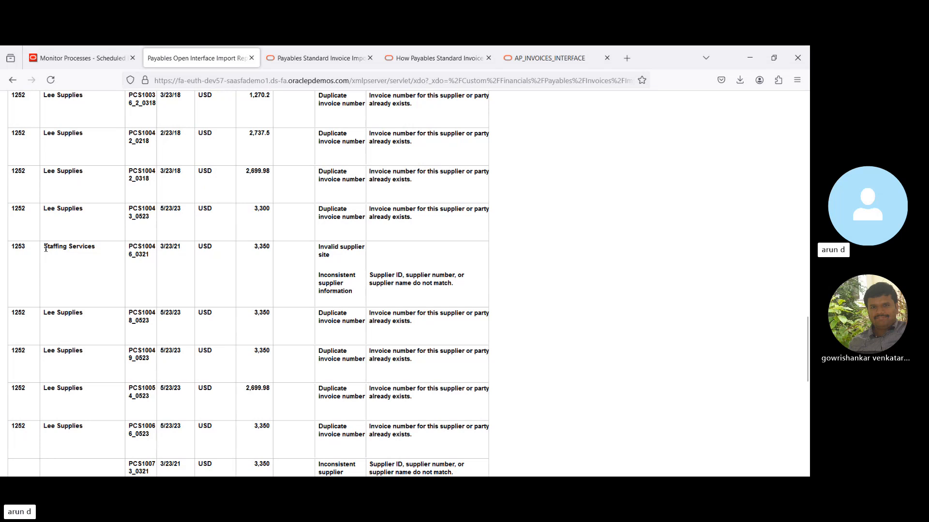
{"action": "left_click_drag", "start_coordinate": [45, 249], "coordinate": [100, 254]}
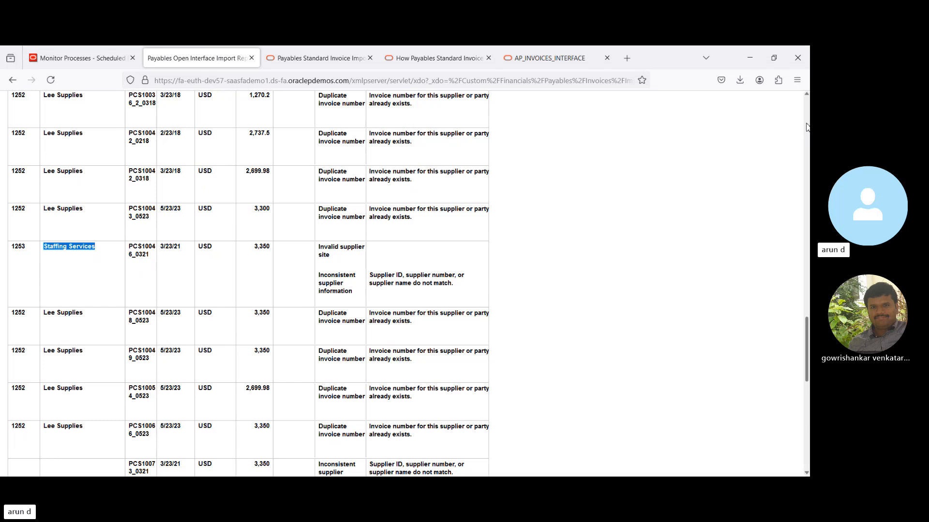
{"action": "scroll", "coordinate": [808, 130], "scroll_direction": "up", "scroll_amount": 20}
{"action": "scroll", "coordinate": [806, 126], "scroll_direction": "up", "scroll_amount": 5}
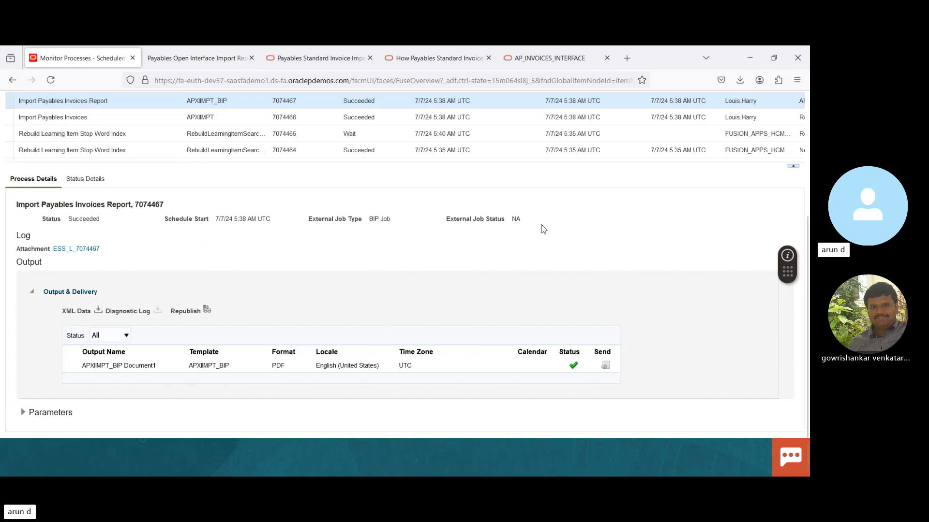
- Go to the Invoices work area from the home page, download the Correct Import Errors spreadsheet and open CorrectImportErrors(1).xlsx
{"action": "scroll", "coordinate": [807, 123], "scroll_direction": "up", "scroll_amount": 5}
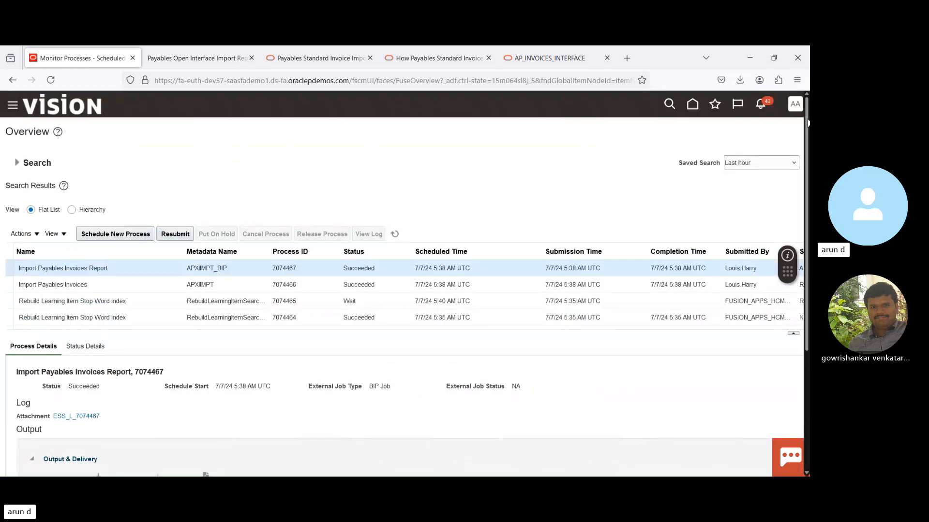
{"action": "left_click", "coordinate": [693, 104]}
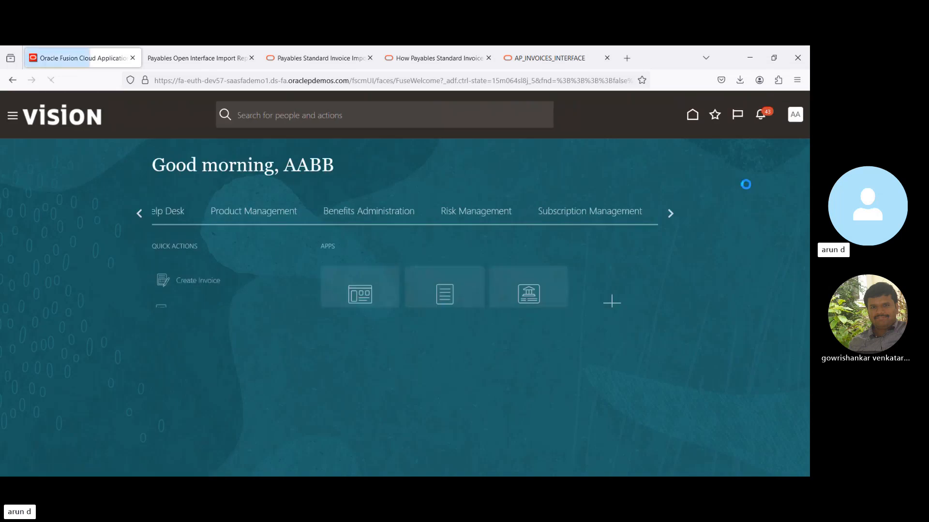
{"action": "left_click", "coordinate": [443, 300]}
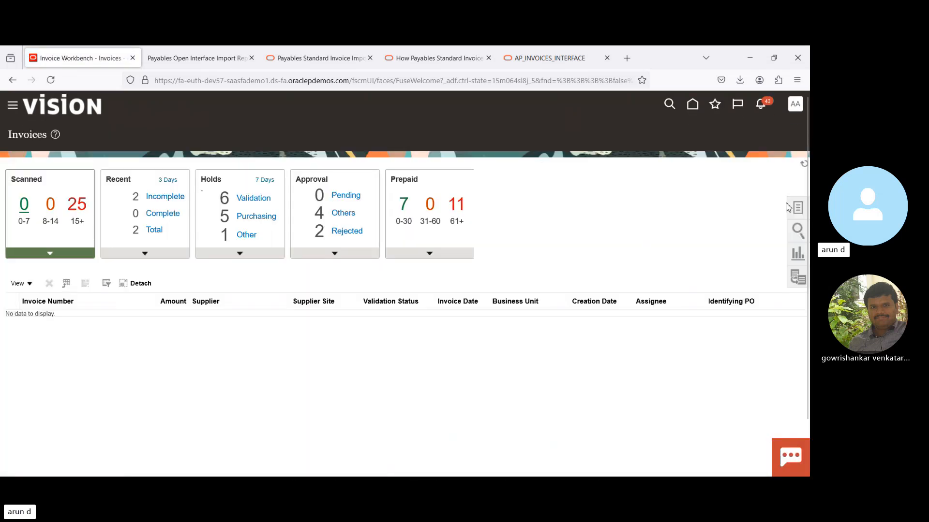
{"action": "left_click", "coordinate": [799, 208]}
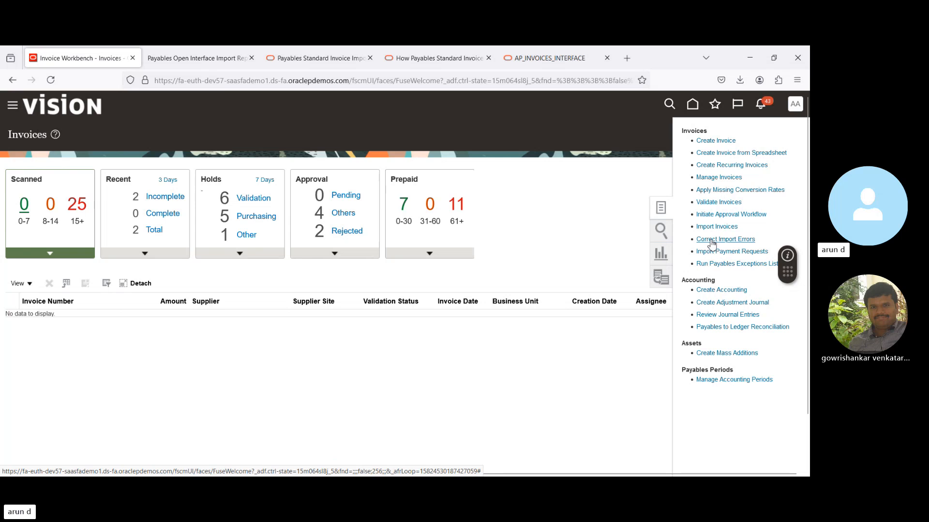
{"action": "left_click", "coordinate": [711, 240]}
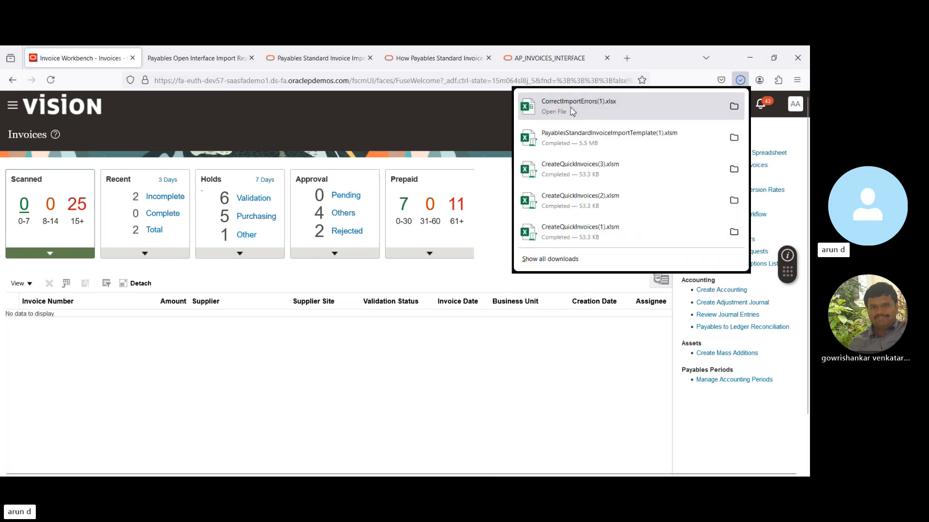
{"action": "left_click", "coordinate": [570, 107]}
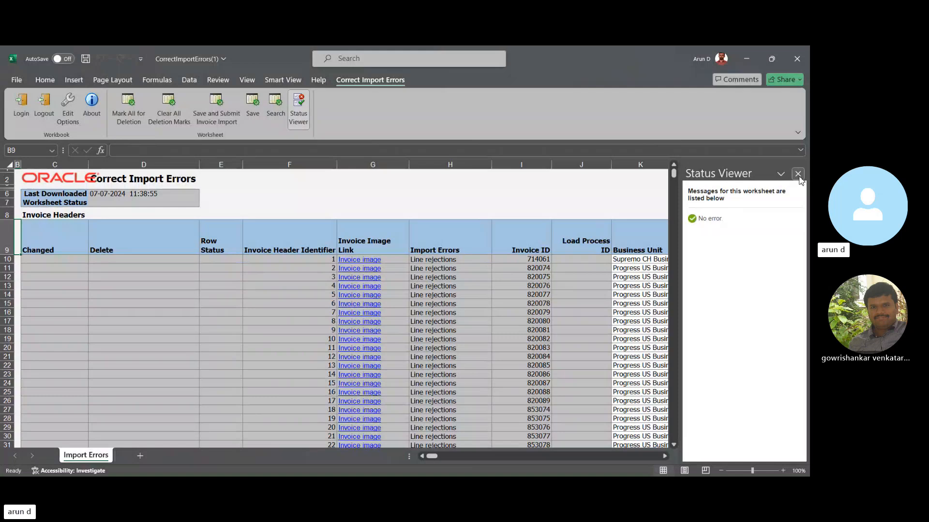
- Examine the invoice header columns of the first record, from Import Errors through Supplier Tax Registration Number
{"action": "left_click", "coordinate": [797, 174]}
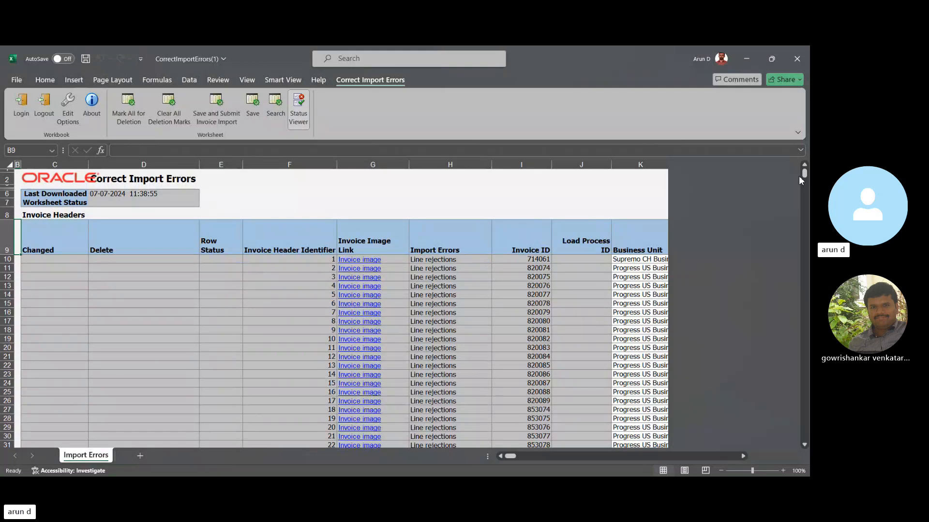
{"action": "key", "text": "alt+Tab"}
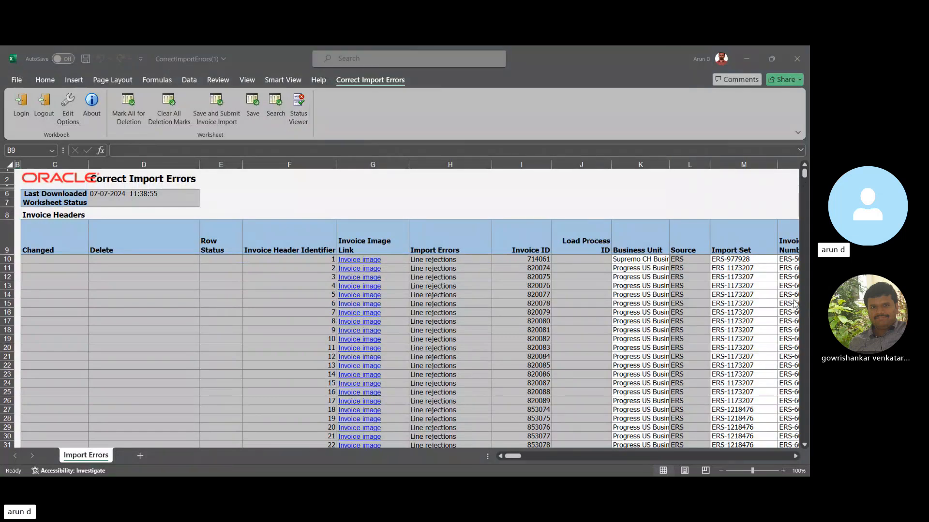
{"action": "left_click", "coordinate": [805, 177]}
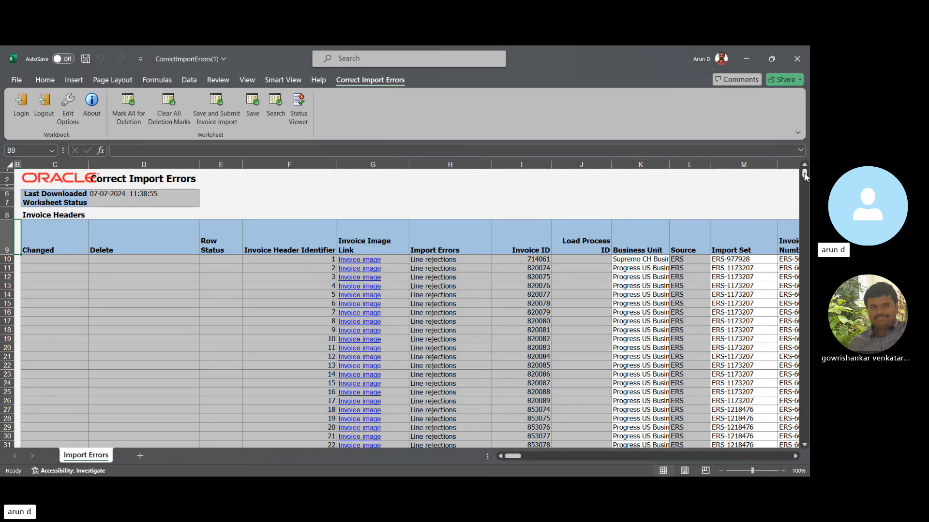
{"action": "mouse_move", "coordinate": [804, 175]}
{"action": "left_mouse_down"}
{"action": "mouse_move", "coordinate": [804, 217]}
{"action": "mouse_move", "coordinate": [799, 168]}
{"action": "left_mouse_up"}
{"action": "left_click", "coordinate": [461, 262]}
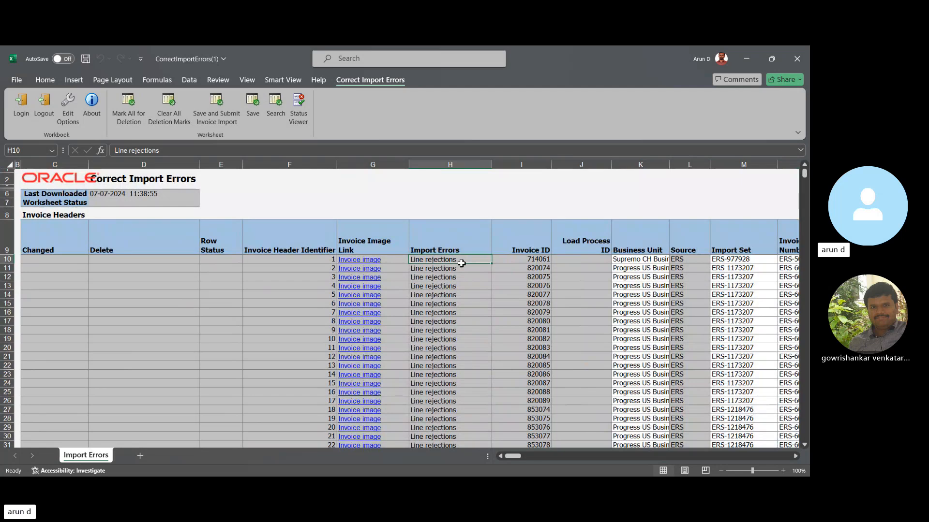
{"action": "key", "text": "Right"}
{"action": "key", "text": "Right"}
{"action": "key", "text": "Right"}
{"action": "key", "text": "Right"}
{"action": "key", "text": "Right"}
{"action": "key", "text": "Right"}
{"action": "key", "text": "Right"}
{"action": "key", "text": "Right"}
{"action": "key", "text": "Right"}
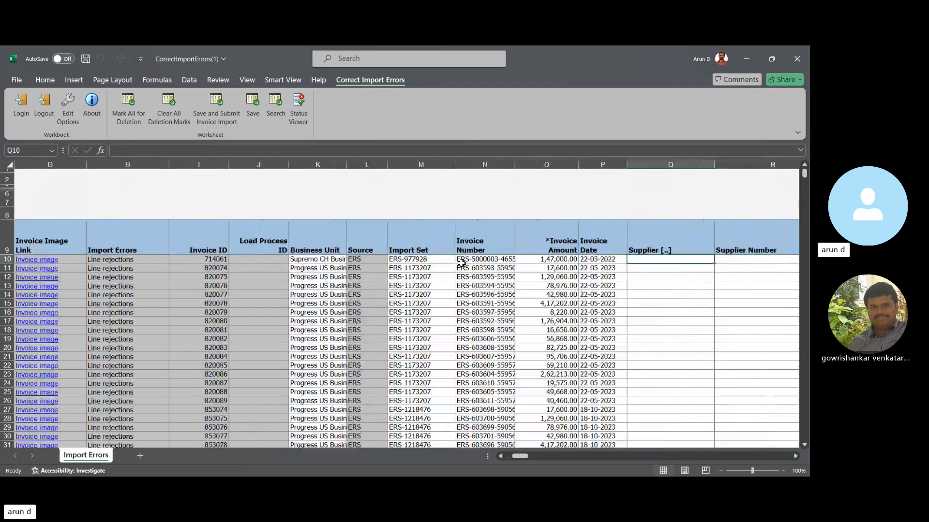
{"action": "key", "text": "Right"}
{"action": "key", "text": "Right"}
{"action": "key", "text": "Right"}
{"action": "key", "text": "Right"}
{"action": "key", "text": "Right"}
{"action": "key", "text": "Right"}
{"action": "key", "text": "Right"}
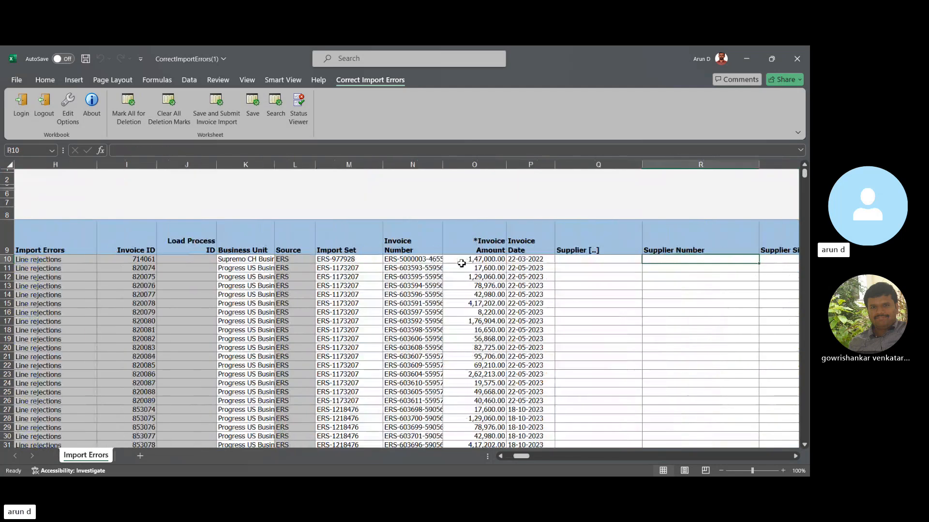
{"action": "key", "text": "Right"}
{"action": "key", "text": "Right"}
{"action": "key", "text": "Right"}
{"action": "key", "text": "Right"}
{"action": "key", "text": "Right"}
{"action": "key", "text": "Right"}
{"action": "key", "text": "Right"}
{"action": "key", "text": "Right"}
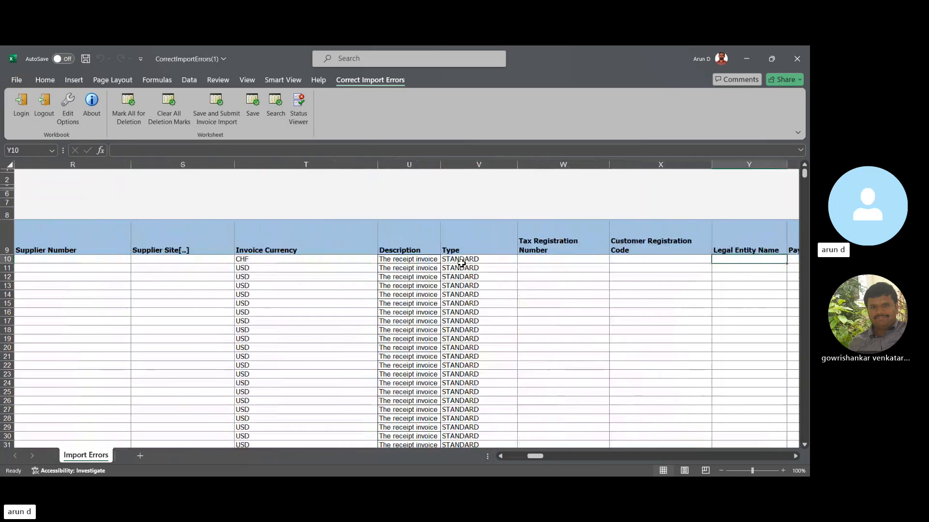
{"action": "key", "text": "Right"}
{"action": "key", "text": "Right"}
{"action": "key", "text": "Right"}
{"action": "key", "text": "Right"}
{"action": "key", "text": "Right"}
{"action": "key", "text": "Right"}
{"action": "key", "text": "Right"}
{"action": "key", "text": "Right"}
{"action": "key", "text": "Right"}
{"action": "key", "text": "Right"}
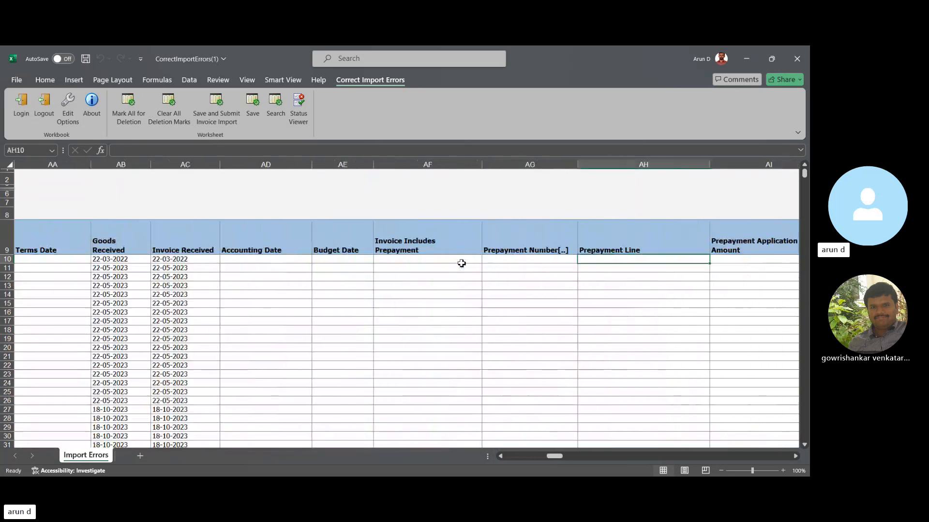
{"action": "key", "text": "Right"}
{"action": "key", "text": "Right"}
{"action": "key", "text": "Right"}
{"action": "key", "text": "Right"}
{"action": "key", "text": "Right"}
{"action": "key", "text": "Right"}
{"action": "key", "text": "Right"}
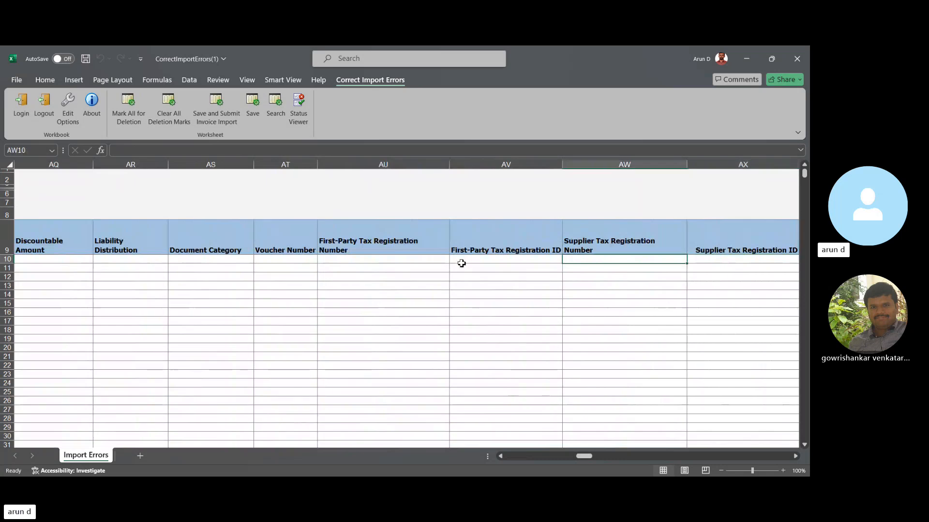
- Return to the first record's opening columns and inspect its Invoice Image Link and Import Errors cells
{"action": "key", "text": "Left"}
{"action": "key", "text": "Left"}
{"action": "key", "text": "Left"}
{"action": "key", "text": "Left"}
{"action": "key", "text": "Left"}
{"action": "key", "text": "Left"}
{"action": "key", "text": "Left"}
{"action": "key", "text": "Left"}
{"action": "key", "text": "Left"}
{"action": "key", "text": "Left"}
{"action": "key", "text": "Left"}
{"action": "key", "text": "Left"}
{"action": "key", "text": "Left"}
{"action": "key", "text": "Left"}
{"action": "key", "text": "Left"}
{"action": "key", "text": "Left"}
{"action": "key", "text": "Left"}
{"action": "key", "text": "Left"}
{"action": "key", "text": "Left"}
{"action": "key", "text": "Left"}
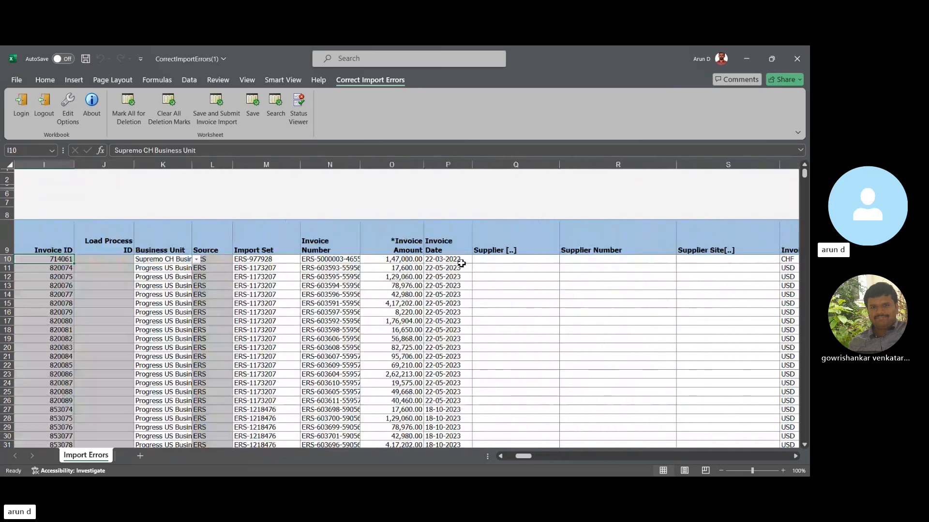
{"action": "key", "text": "Left"}
{"action": "key", "text": "Left"}
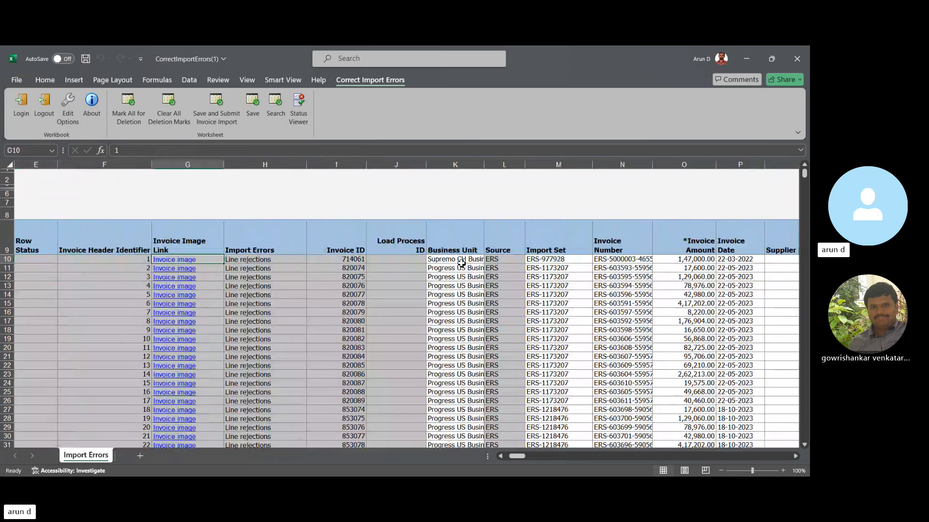
{"action": "key", "text": "Right"}
{"action": "key", "text": "Right"}
{"action": "key", "text": "Right"}
{"action": "key", "text": "Left"}
{"action": "key", "text": "Left"}
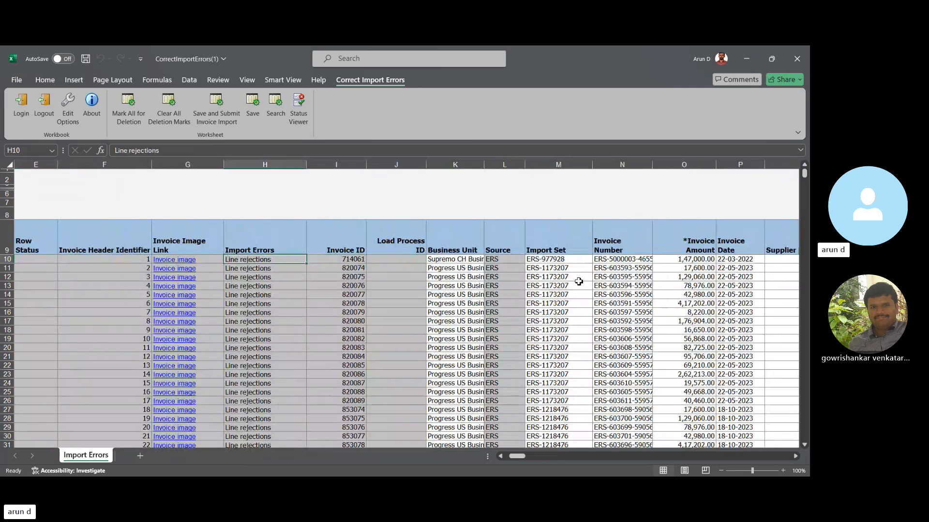
{"action": "left_click", "coordinate": [163, 262]}
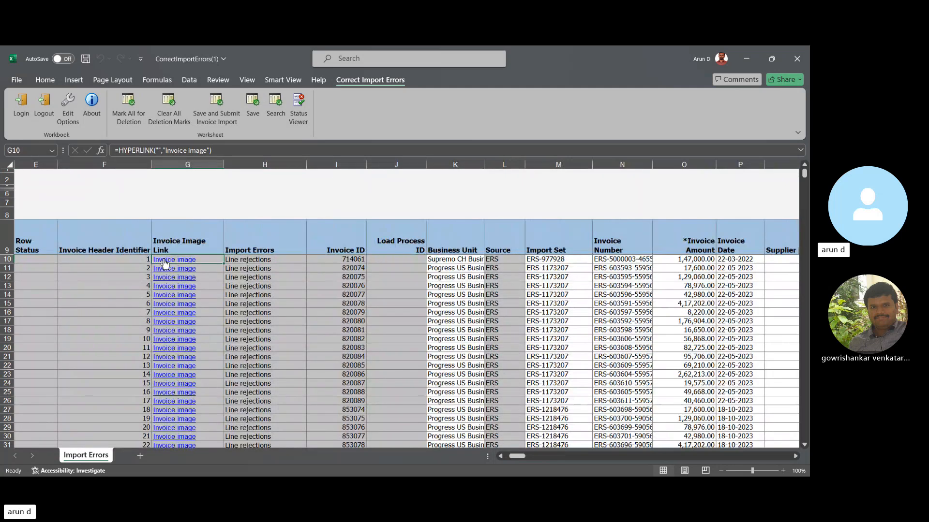
{"action": "left_click", "coordinate": [261, 259]}
{"action": "key", "text": "ctrl+Home"}
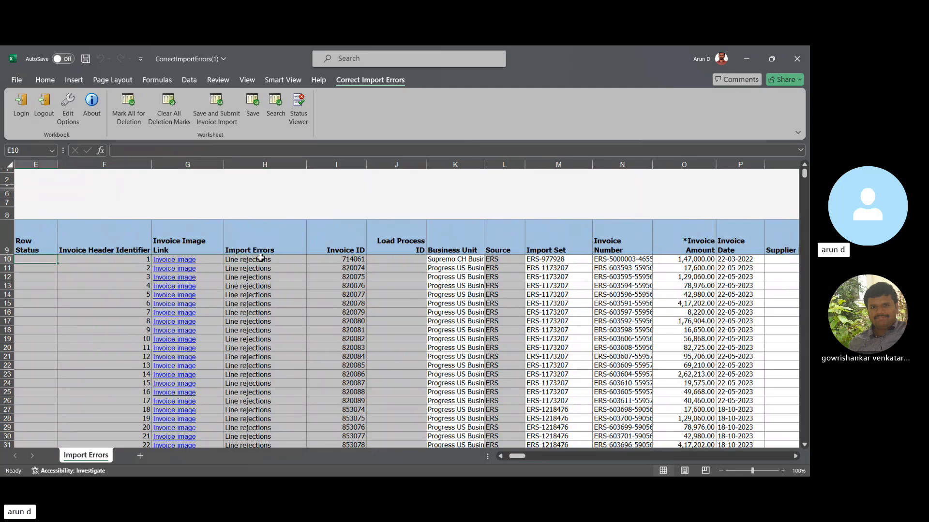
- Review the remaining header fields of the first record, through the global attributes and remit-to details to the final Key column
{"action": "key", "text": "Right"}
{"action": "key", "text": "Right"}
{"action": "key", "text": "Right"}
{"action": "key", "text": "Right"}
{"action": "key", "text": "Right"}
{"action": "key", "text": "Right"}
{"action": "key", "text": "Right"}
{"action": "key", "text": "Right"}
{"action": "key", "text": "Right"}
{"action": "key", "text": "Right"}
{"action": "key", "text": "Right"}
{"action": "key", "text": "Right"}
{"action": "key", "text": "Right"}
{"action": "key", "text": "Right"}
{"action": "key", "text": "Right"}
{"action": "key", "text": "Right"}
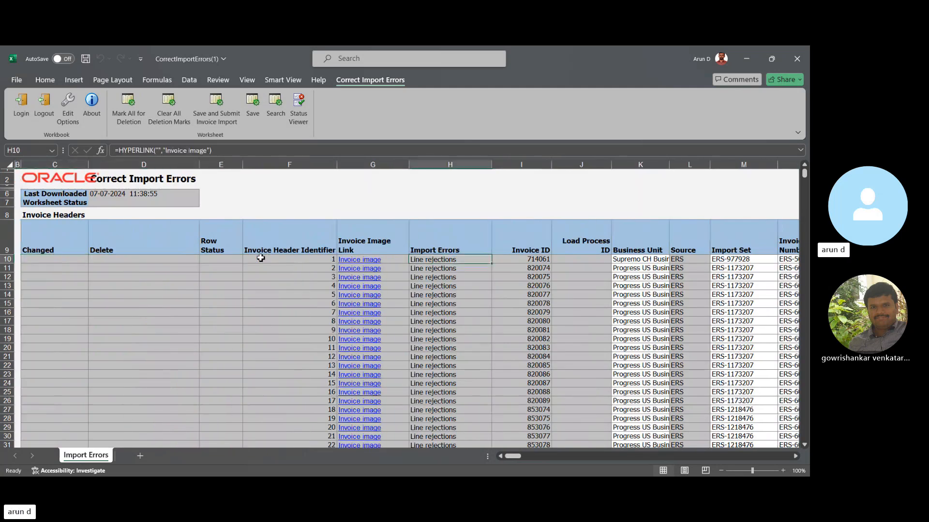
{"action": "key", "text": "Right"}
{"action": "key", "text": "Right"}
{"action": "key", "text": "Right"}
{"action": "key", "text": "Right"}
{"action": "key", "text": "Right"}
{"action": "key", "text": "Right"}
{"action": "key", "text": "Right"}
{"action": "key", "text": "Right"}
{"action": "key", "text": "Right"}
{"action": "key", "text": "Right"}
{"action": "key", "text": "Right"}
{"action": "key", "text": "Right"}
{"action": "key", "text": "Right"}
{"action": "key", "text": "Right"}
{"action": "key", "text": "Right"}
{"action": "key", "text": "Right"}
{"action": "key", "text": "Right"}
{"action": "key", "text": "Right"}
{"action": "key", "text": "Right"}
{"action": "key", "text": "Right"}
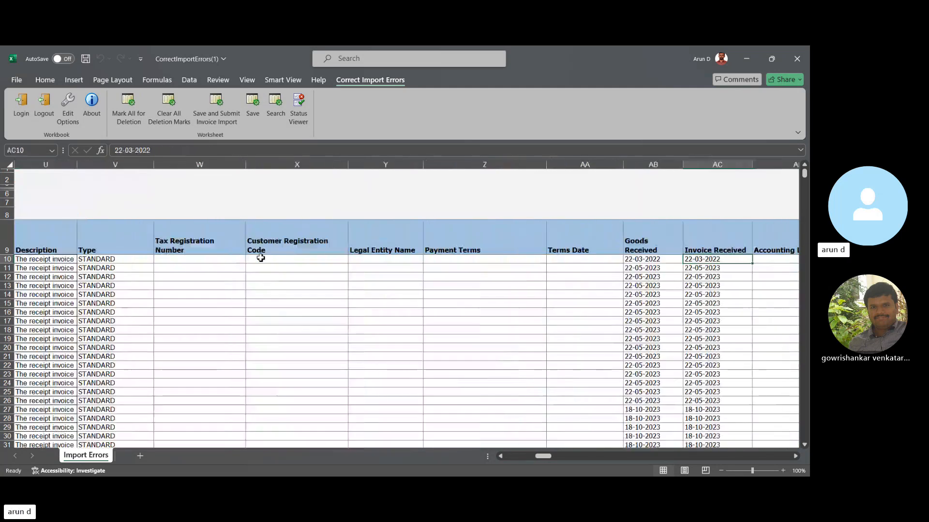
{"action": "key", "text": "Right"}
{"action": "key", "text": "Right"}
{"action": "key", "text": "Right"}
{"action": "key", "text": "Right"}
{"action": "key", "text": "Right"}
{"action": "key", "text": "Right"}
{"action": "key", "text": "Right"}
{"action": "key", "text": "Right"}
{"action": "key", "text": "Right"}
{"action": "key", "text": "Right"}
{"action": "key", "text": "Right"}
{"action": "key", "text": "Right"}
{"action": "key", "text": "Right"}
{"action": "key", "text": "Right"}
{"action": "key", "text": "Right"}
{"action": "key", "text": "Right"}
{"action": "key", "text": "Right"}
{"action": "key", "text": "Right"}
{"action": "key", "text": "Right"}
{"action": "key", "text": "Right"}
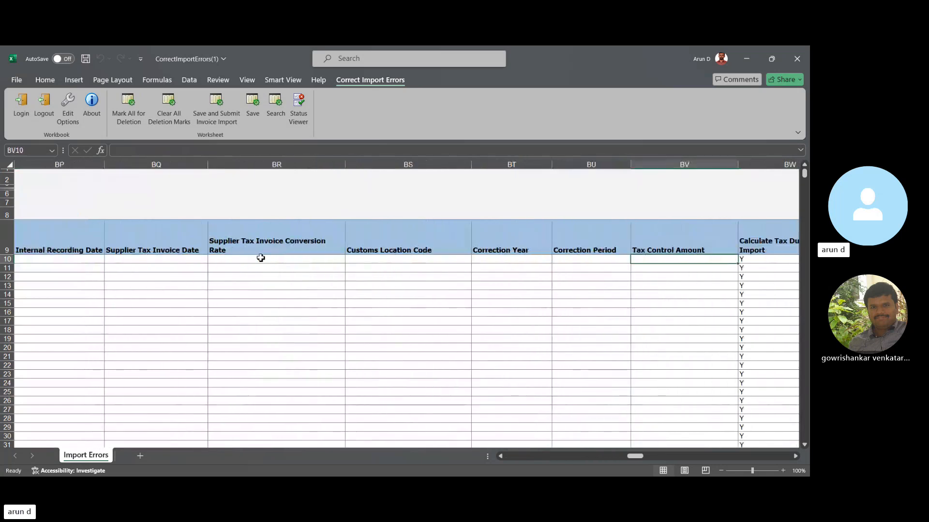
{"action": "key", "text": "Right"}
{"action": "key", "text": "Right"}
{"action": "key", "text": "Right"}
{"action": "key", "text": "Right"}
{"action": "key", "text": "Right"}
{"action": "key", "text": "Right"}
{"action": "key", "text": "Right"}
{"action": "key", "text": "Right"}
{"action": "key", "text": "Right"}
{"action": "key", "text": "Right"}
{"action": "key", "text": "Right"}
{"action": "key", "text": "Right"}
{"action": "key", "text": "Right"}
{"action": "key", "text": "Right"}
{"action": "key", "text": "Right"}
{"action": "key", "text": "Right"}
{"action": "key", "text": "Right"}
{"action": "key", "text": "Right"}
{"action": "key", "text": "Right"}
{"action": "key", "text": "Right"}
{"action": "key", "text": "Right"}
{"action": "key", "text": "Right"}
{"action": "key", "text": "Right"}
{"action": "key", "text": "Right"}
{"action": "key", "text": "Right"}
{"action": "key", "text": "Right"}
{"action": "key", "text": "Right"}
{"action": "key", "text": "Right"}
{"action": "key", "text": "Right"}
{"action": "key", "text": "Right"}
{"action": "key", "text": "Right"}
{"action": "key", "text": "Right"}
{"action": "key", "text": "Right"}
{"action": "key", "text": "Right"}
{"action": "key", "text": "Right"}
{"action": "key", "text": "Right"}
{"action": "key", "text": "Right"}
{"action": "key", "text": "Right"}
{"action": "key", "text": "Right"}
{"action": "key", "text": "Right"}
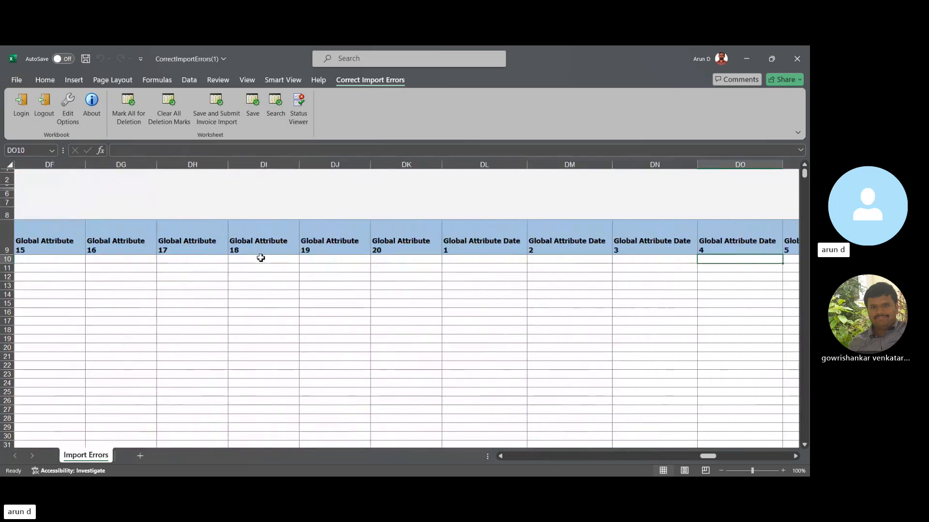
{"action": "key", "text": "Right"}
{"action": "key", "text": "Right"}
{"action": "key", "text": "Right"}
{"action": "key", "text": "Right"}
{"action": "key", "text": "Right"}
{"action": "key", "text": "Right"}
{"action": "key", "text": "Right"}
{"action": "key", "text": "Right"}
{"action": "key", "text": "Right"}
{"action": "key", "text": "Right"}
{"action": "key", "text": "Right"}
{"action": "key", "text": "Right"}
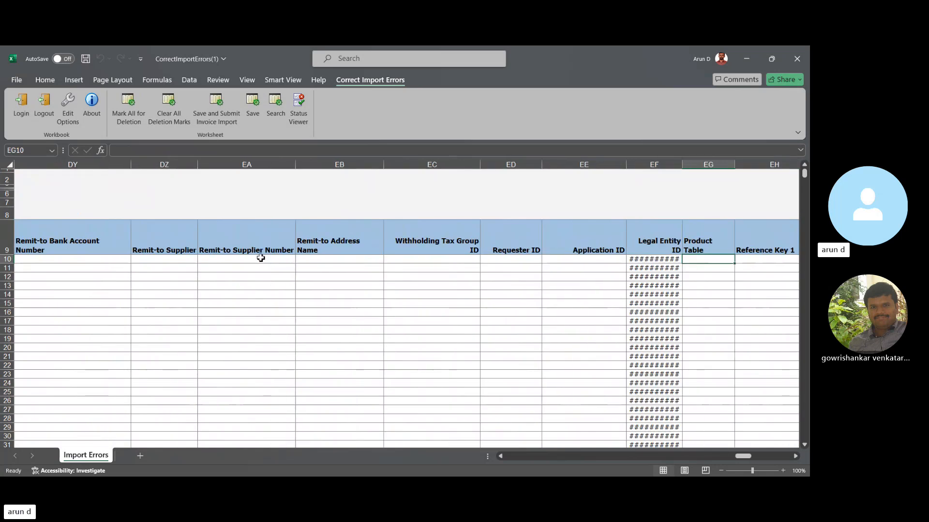
{"action": "key", "text": "Right"}
{"action": "key", "text": "Right"}
{"action": "key", "text": "Right"}
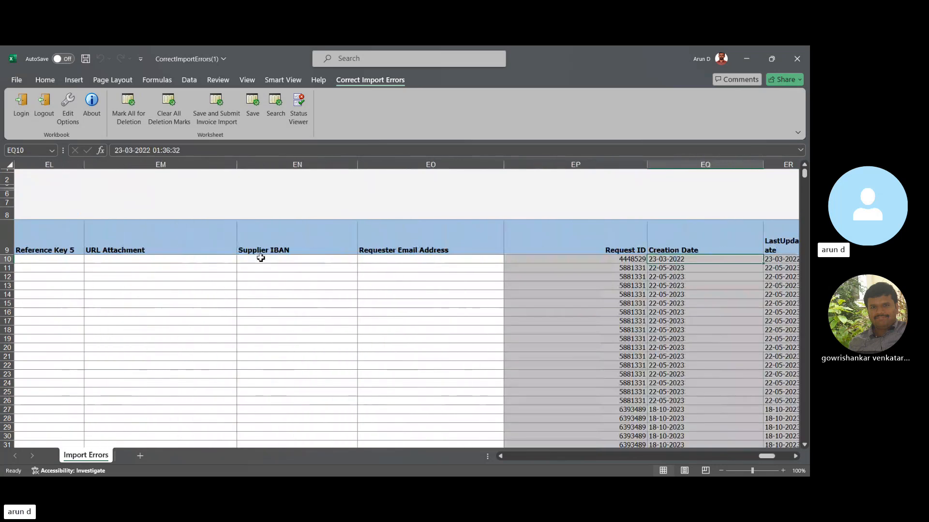
{"action": "key", "text": "Right"}
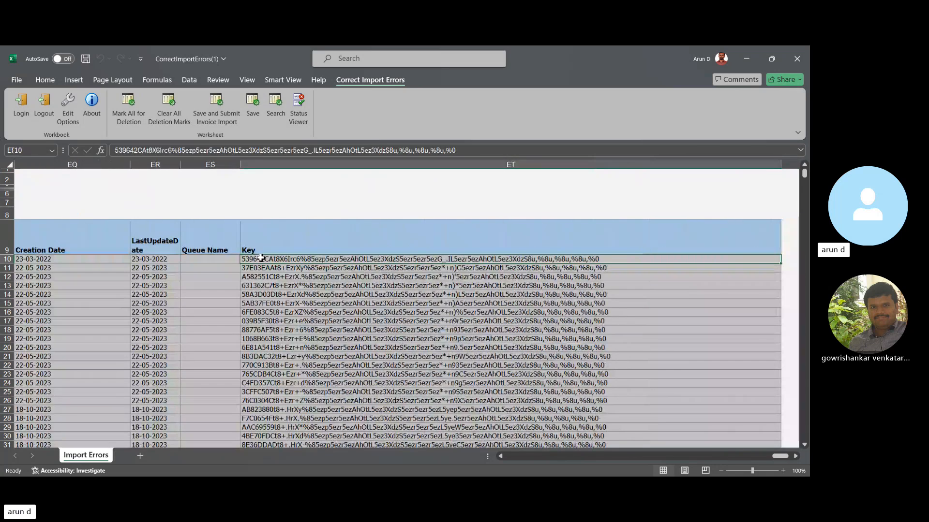
- Locate the Request ID column near the end of the sheet and copy the first record's Request ID
{"action": "key", "text": "Left"}
{"action": "key", "text": "Left"}
{"action": "key", "text": "Left"}
{"action": "key", "text": "Left"}
{"action": "key", "text": "Left"}
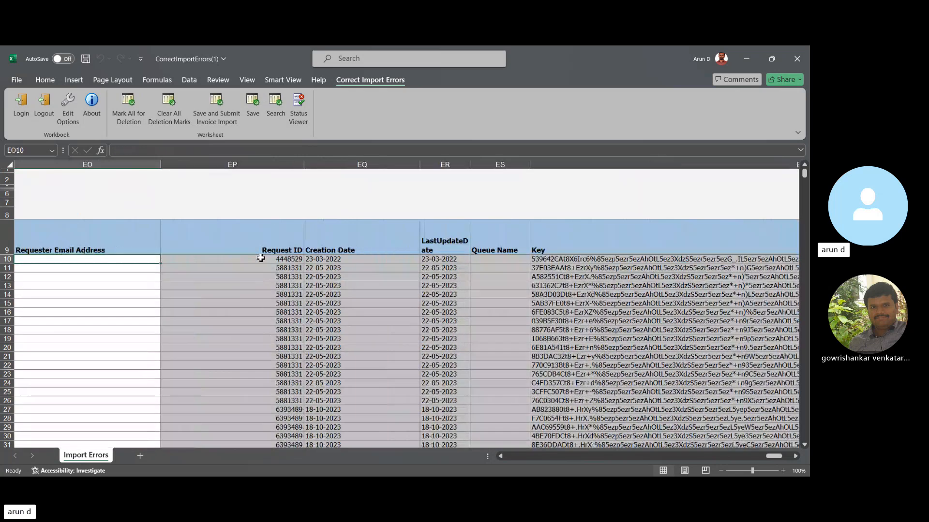
{"action": "key", "text": "Left"}
{"action": "key", "text": "Left"}
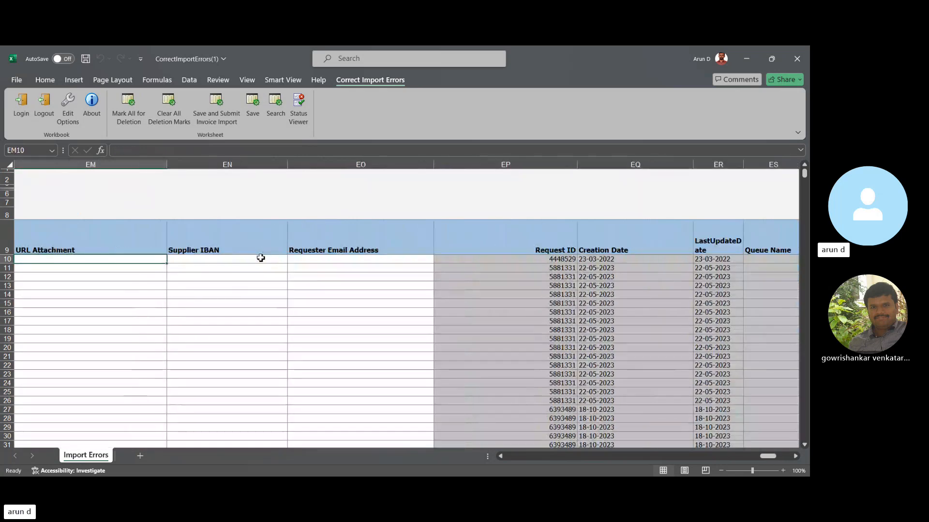
{"action": "key", "text": "Left"}
{"action": "key", "text": "Left"}
{"action": "key", "text": "Right"}
{"action": "key", "text": "Right"}
{"action": "key", "text": "Right"}
{"action": "key", "text": "Right"}
{"action": "key", "text": "Right"}
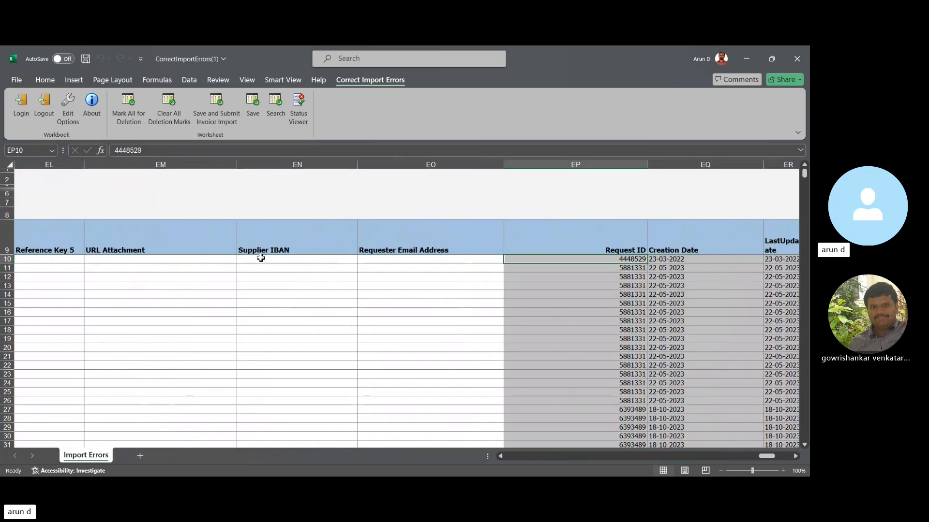
{"action": "key", "text": "ctrl+c"}
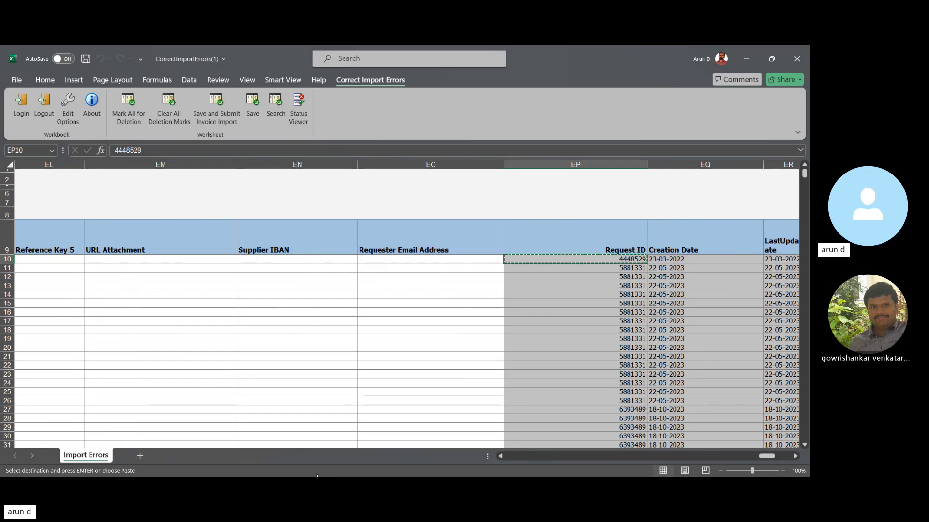
- Go back across the worksheet to the Import Errors cell of the first record
{"action": "left_click", "coordinate": [357, 421]}
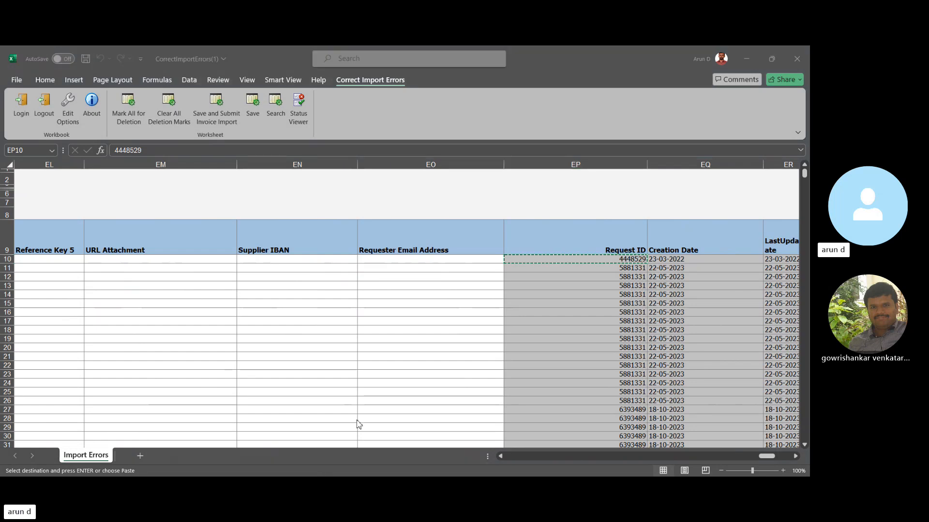
{"action": "left_click", "coordinate": [747, 57]}
{"action": "key", "text": "Left"}
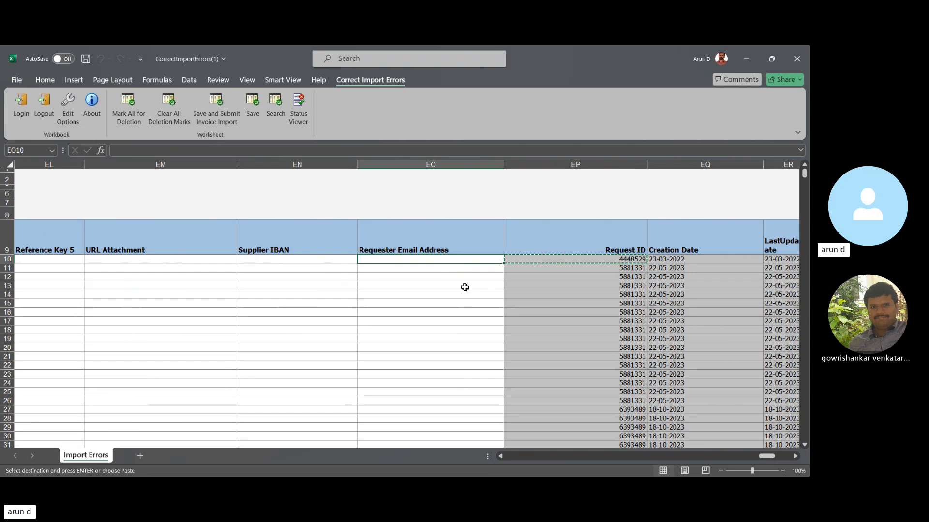
{"action": "key", "text": "Left"}
{"action": "key", "text": "Left"}
{"action": "key", "text": "Left"}
{"action": "key", "text": "Left"}
{"action": "key", "text": "Left"}
{"action": "key", "text": "Left"}
{"action": "key", "text": "Left"}
{"action": "key", "text": "Left"}
{"action": "key", "text": "Left"}
{"action": "key", "text": "Left"}
{"action": "key", "text": "Left"}
{"action": "key", "text": "Left"}
{"action": "key", "text": "Left"}
{"action": "key", "text": "Left"}
{"action": "key", "text": "Left"}
{"action": "key", "text": "Left"}
{"action": "key", "text": "Left"}
{"action": "key", "text": "Left"}
{"action": "key", "text": "Left"}
{"action": "key", "text": "Left"}
{"action": "key", "text": "Left"}
{"action": "key", "text": "Left"}
{"action": "key", "text": "Left"}
{"action": "key", "text": "Left"}
{"action": "key", "text": "Left"}
{"action": "key", "text": "Left"}
{"action": "key", "text": "Left"}
{"action": "key", "text": "Left"}
{"action": "key", "text": "Left"}
{"action": "key", "text": "Left"}
{"action": "key", "text": "Left"}
{"action": "key", "text": "Left"}
{"action": "key", "text": "Left"}
{"action": "key", "text": "Left"}
{"action": "key", "text": "Left"}
{"action": "key", "text": "Left"}
{"action": "key", "text": "Left"}
{"action": "key", "text": "Left"}
{"action": "key", "text": "Left"}
{"action": "key", "text": "Left"}
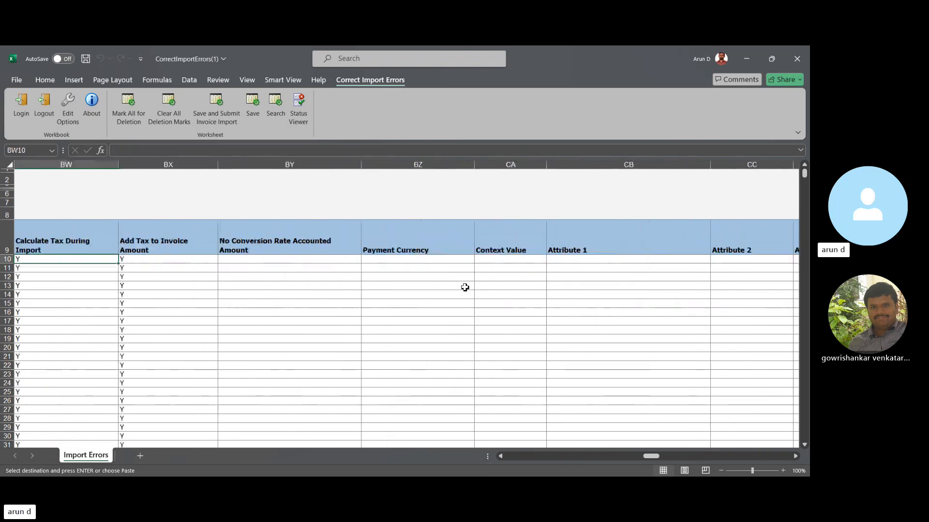
{"action": "key", "text": "Right"}
{"action": "key", "text": "Right"}
{"action": "key", "text": "Right"}
{"action": "key", "text": "Right"}
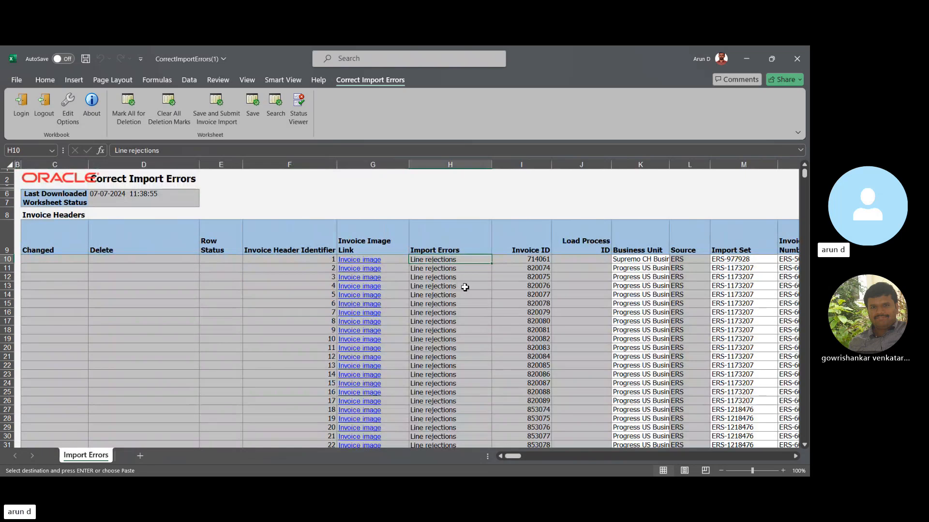
- Review the Import Errors column of the invoice headers, from the first record past the RAMDEV business unit rows to the first ADS records
{"action": "key", "text": "Down"}
{"action": "key", "text": "Down"}
{"action": "key", "text": "Down"}
{"action": "key", "text": "Down"}
{"action": "key", "text": "Down"}
{"action": "key", "text": "Down"}
{"action": "key", "text": "Down"}
{"action": "key", "text": "Down"}
{"action": "key", "text": "Down"}
{"action": "key", "text": "Down"}
{"action": "key", "text": "Down"}
{"action": "key", "text": "Down"}
{"action": "key", "text": "Down"}
{"action": "key", "text": "Down"}
{"action": "key", "text": "Down"}
{"action": "key", "text": "Down"}
{"action": "key", "text": "Down"}
{"action": "key", "text": "Down"}
{"action": "key", "text": "Down"}
{"action": "key", "text": "Down"}
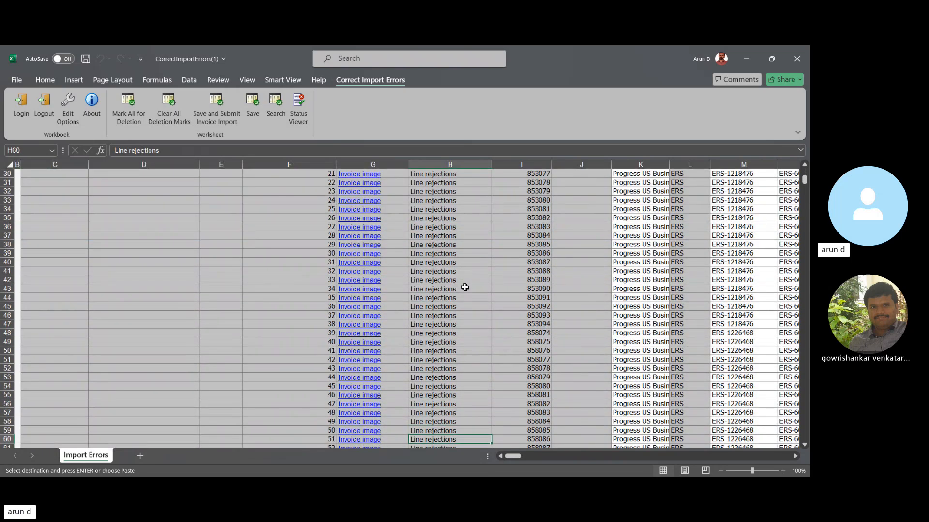
{"action": "key", "text": "Down"}
{"action": "key", "text": "Down"}
{"action": "key", "text": "Down"}
{"action": "key", "text": "Down"}
{"action": "key", "text": "Down"}
{"action": "key", "text": "Down"}
{"action": "key", "text": "Down"}
{"action": "key", "text": "Down"}
{"action": "key", "text": "Down"}
{"action": "key", "text": "Down"}
{"action": "key", "text": "Down"}
{"action": "key", "text": "Down"}
{"action": "key", "text": "Down"}
{"action": "key", "text": "Down"}
{"action": "key", "text": "Down"}
{"action": "key", "text": "Down"}
{"action": "key", "text": "Down"}
{"action": "key", "text": "Down"}
{"action": "key", "text": "Down"}
{"action": "key", "text": "Down"}
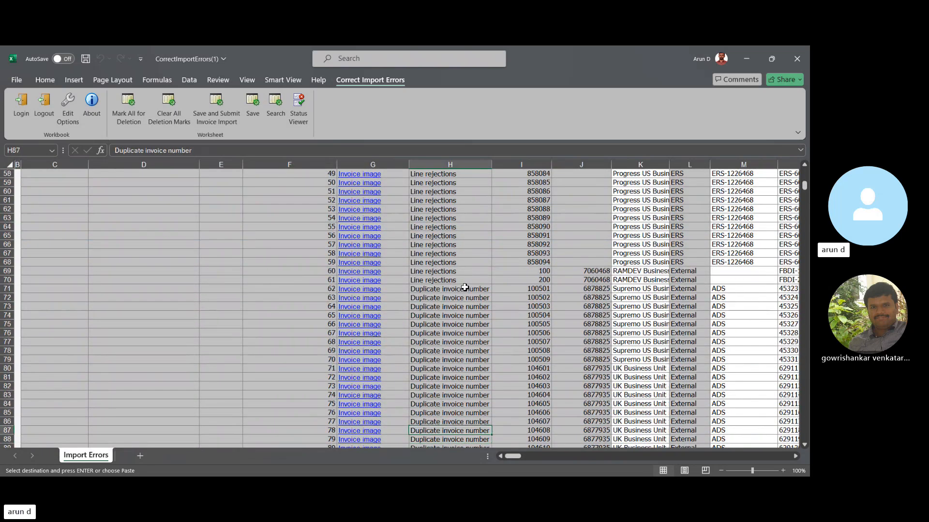
{"action": "key", "text": "Up"}
{"action": "key", "text": "Up"}
{"action": "key", "text": "Up"}
{"action": "key", "text": "Up"}
{"action": "key", "text": "Up"}
{"action": "key", "text": "Up"}
{"action": "key", "text": "Up"}
{"action": "key", "text": "Up"}
{"action": "key", "text": "Up"}
{"action": "key", "text": "Up"}
{"action": "key", "text": "Up"}
{"action": "key", "text": "Up"}
{"action": "key", "text": "Up"}
{"action": "key", "text": "Up"}
{"action": "key", "text": "Up"}
{"action": "key", "text": "Up"}
{"action": "key", "text": "Up"}
{"action": "key", "text": "Up"}
{"action": "key", "text": "Up"}
{"action": "key", "text": "Up"}
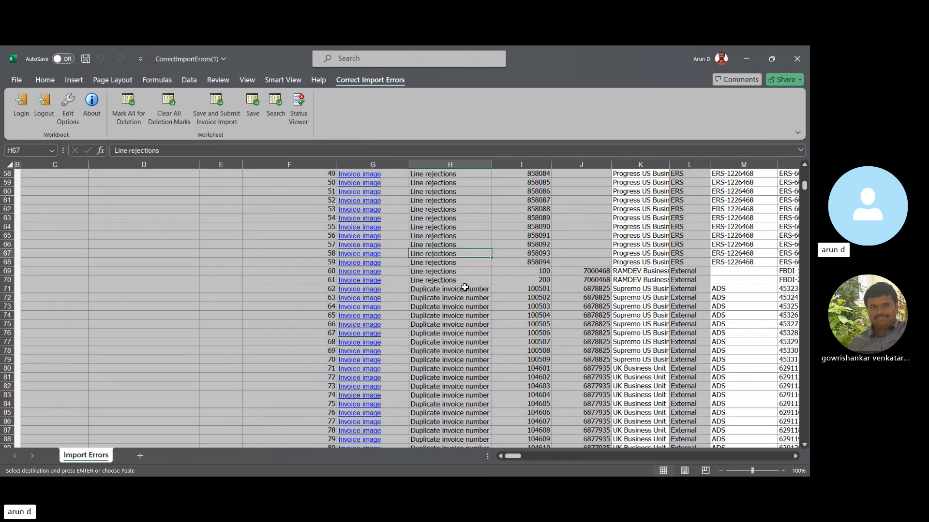
{"action": "key", "text": "Down"}
{"action": "key", "text": "Down"}
{"action": "key", "text": "Down"}
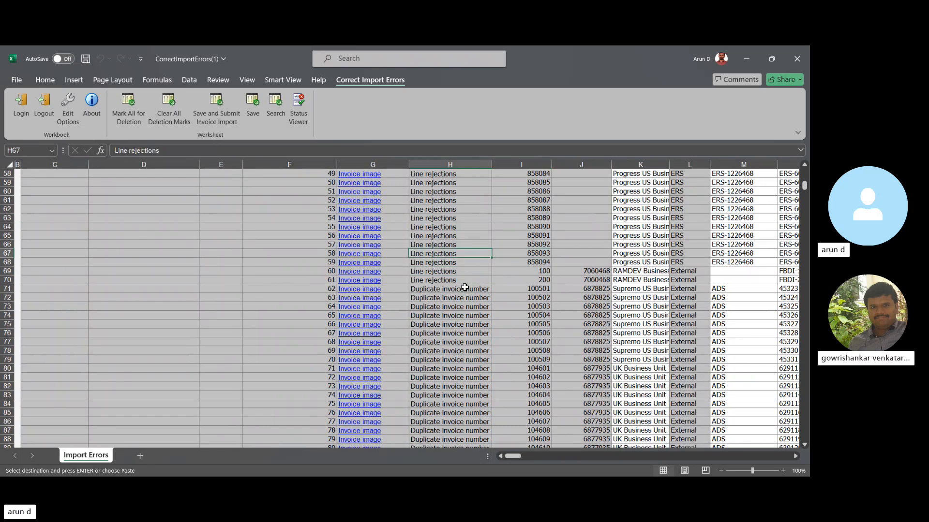
{"action": "key", "text": "Down"}
{"action": "key", "text": "Down"}
{"action": "key", "text": "Down"}
{"action": "key", "text": "Down"}
{"action": "key", "text": "Down"}
{"action": "key", "text": "Down"}
{"action": "key", "text": "Down"}
{"action": "key", "text": "Down"}
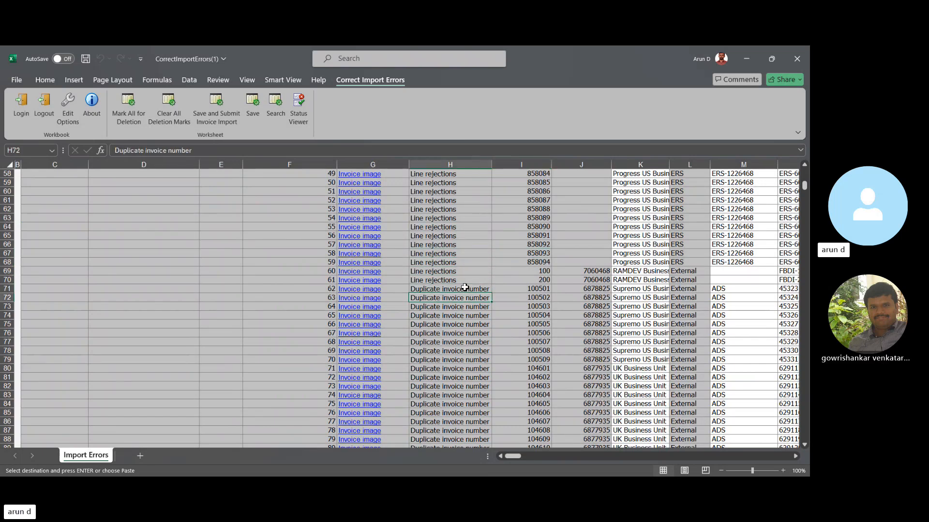
- Check the Import Errors of the remaining invoice headers down to the end of the Invoice Headers section
{"action": "key", "text": "Down"}
{"action": "key", "text": "Down"}
{"action": "key", "text": "Down"}
{"action": "key", "text": "Down"}
{"action": "key", "text": "Down"}
{"action": "key", "text": "Down"}
{"action": "key", "text": "Down"}
{"action": "key", "text": "Down"}
{"action": "key", "text": "Down"}
{"action": "key", "text": "Down"}
{"action": "key", "text": "Down"}
{"action": "key", "text": "Down"}
{"action": "key", "text": "Down"}
{"action": "key", "text": "Down"}
{"action": "key", "text": "Down"}
{"action": "key", "text": "Down"}
{"action": "key", "text": "Down"}
{"action": "key", "text": "Down"}
{"action": "key", "text": "Down"}
{"action": "key", "text": "Down"}
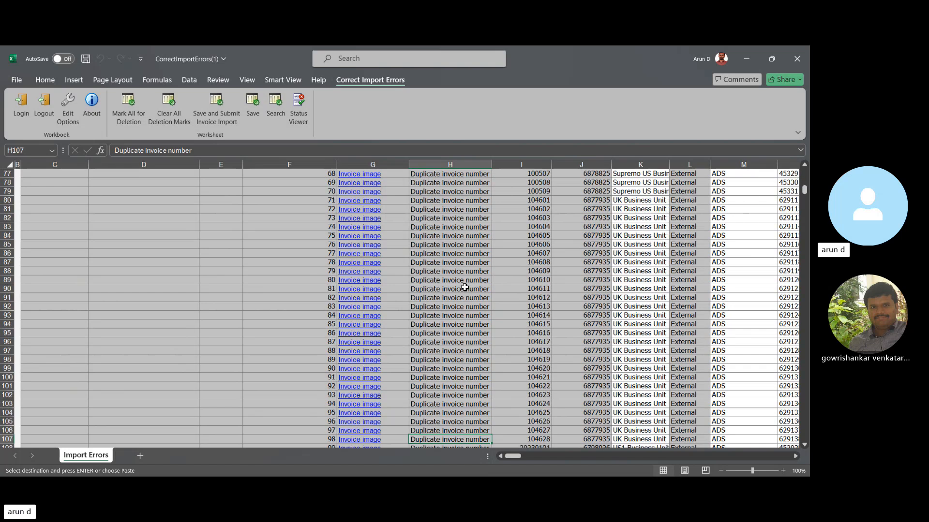
{"action": "key", "text": "Down"}
{"action": "key", "text": "Down"}
{"action": "key", "text": "Down"}
{"action": "key", "text": "Down"}
{"action": "key", "text": "Down"}
{"action": "key", "text": "Down"}
{"action": "key", "text": "Down"}
{"action": "key", "text": "Down"}
{"action": "key", "text": "Down"}
{"action": "key", "text": "Down"}
{"action": "key", "text": "Down"}
{"action": "key", "text": "Down"}
{"action": "key", "text": "Down"}
{"action": "key", "text": "Down"}
{"action": "key", "text": "Down"}
{"action": "key", "text": "Down"}
{"action": "key", "text": "Down"}
{"action": "key", "text": "Down"}
{"action": "key", "text": "Down"}
{"action": "key", "text": "Down"}
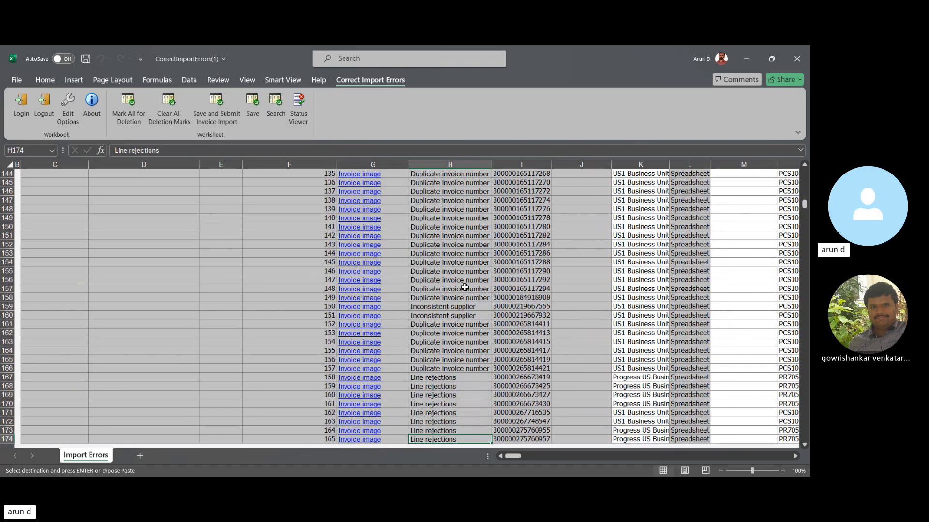
{"action": "key", "text": "Up"}
{"action": "key", "text": "Up"}
{"action": "key", "text": "Up"}
{"action": "key", "text": "Up"}
{"action": "key", "text": "Up"}
{"action": "key", "text": "Up"}
{"action": "key", "text": "Up"}
{"action": "key", "text": "Up"}
{"action": "key", "text": "Up"}
{"action": "key", "text": "Down"}
{"action": "key", "text": "Down"}
{"action": "key", "text": "Down"}
{"action": "key", "text": "Down"}
{"action": "key", "text": "Down"}
{"action": "key", "text": "Down"}
{"action": "key", "text": "Down"}
{"action": "key", "text": "Down"}
{"action": "key", "text": "Down"}
{"action": "key", "text": "Down"}
{"action": "key", "text": "Down"}
{"action": "key", "text": "Down"}
{"action": "key", "text": "Down"}
{"action": "key", "text": "Down"}
{"action": "key", "text": "Down"}
{"action": "key", "text": "Down"}
{"action": "key", "text": "Down"}
{"action": "key", "text": "Down"}
{"action": "key", "text": "Down"}
{"action": "key", "text": "Down"}
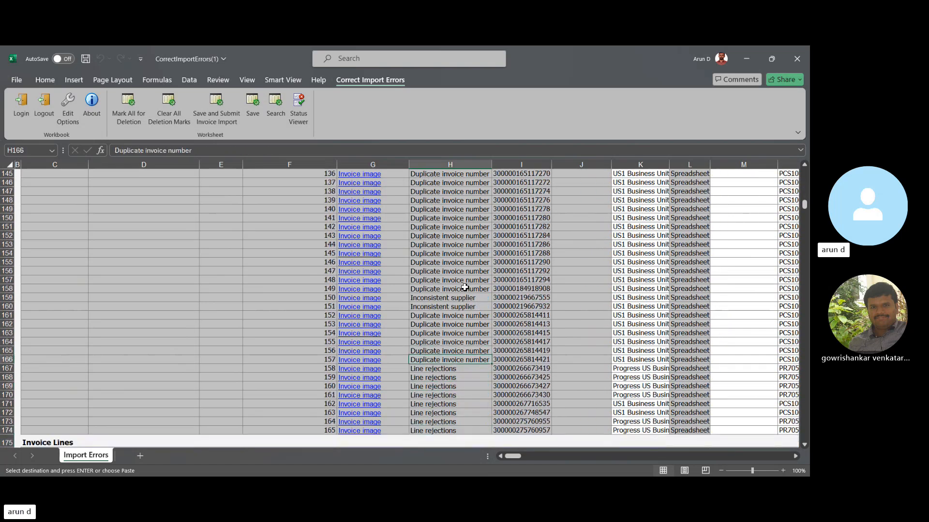
- Examine the Import Errors column of the Invoice Lines section, down to the lines of header identifiers 60 and 61
{"action": "key", "text": "Down"}
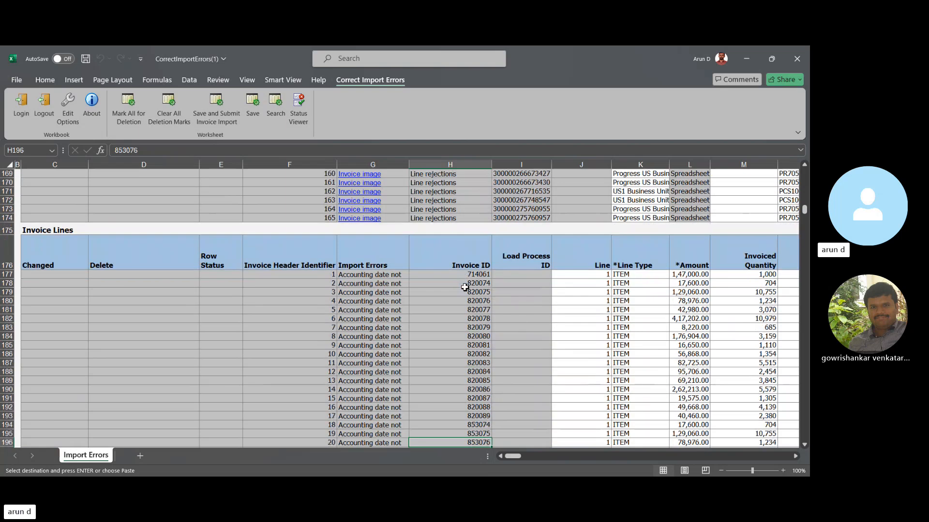
{"action": "key", "text": "Left"}
{"action": "key", "text": "Up"}
{"action": "key", "text": "Up"}
{"action": "key", "text": "Up"}
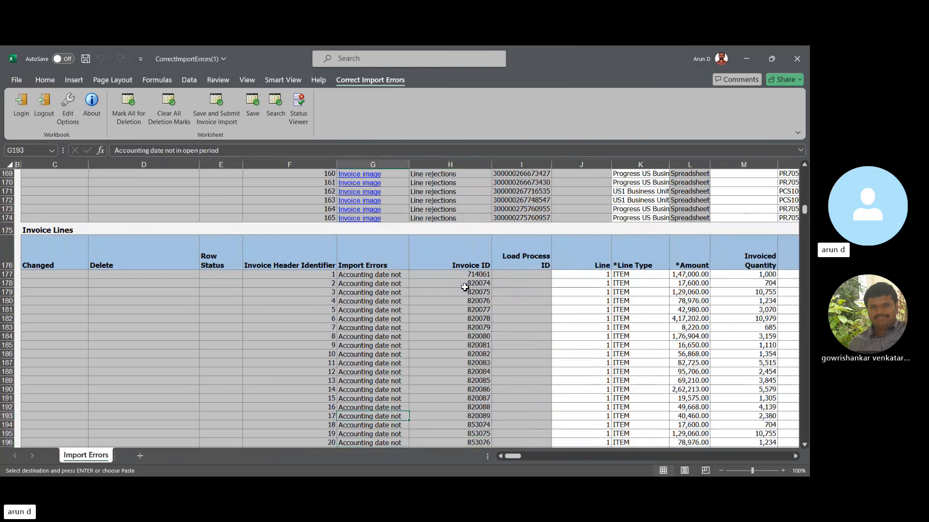
{"action": "key", "text": "Down"}
{"action": "key", "text": "Down"}
{"action": "key", "text": "Down"}
{"action": "key", "text": "Down"}
{"action": "key", "text": "Down"}
{"action": "key", "text": "Down"}
{"action": "key", "text": "Down"}
{"action": "key", "text": "Down"}
{"action": "key", "text": "Down"}
{"action": "key", "text": "Down"}
{"action": "key", "text": "Down"}
{"action": "key", "text": "Down"}
{"action": "key", "text": "Down"}
{"action": "key", "text": "Down"}
{"action": "key", "text": "Down"}
{"action": "key", "text": "Down"}
{"action": "key", "text": "Down"}
{"action": "key", "text": "Down"}
{"action": "key", "text": "Down"}
{"action": "key", "text": "Down"}
{"action": "key", "text": "Down"}
{"action": "key", "text": "Down"}
{"action": "key", "text": "Down"}
{"action": "key", "text": "Down"}
{"action": "key", "text": "Down"}
{"action": "key", "text": "Down"}
{"action": "key", "text": "Down"}
{"action": "key", "text": "Down"}
{"action": "key", "text": "Down"}
{"action": "key", "text": "Down"}
{"action": "key", "text": "Down"}
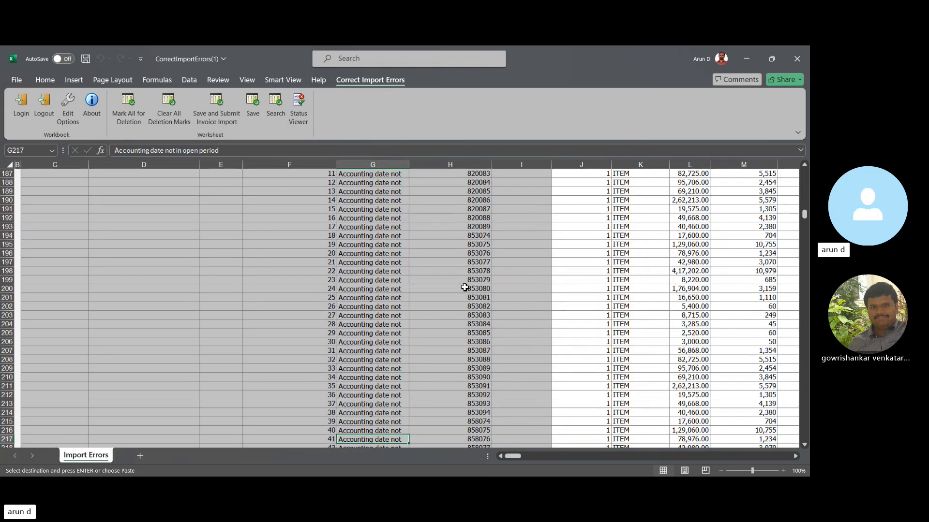
{"action": "key", "text": "Down"}
{"action": "key", "text": "Down"}
{"action": "key", "text": "Down"}
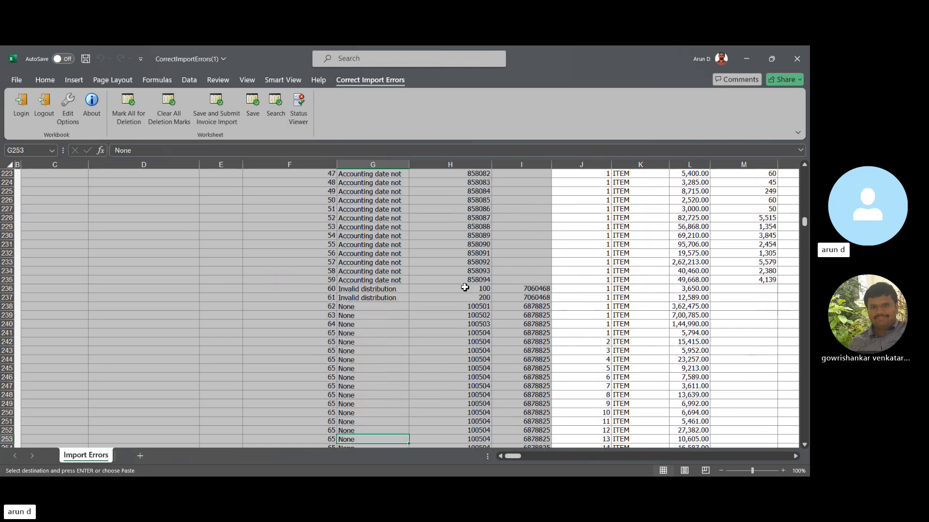
{"action": "key", "text": "Up"}
{"action": "key", "text": "Up"}
{"action": "key", "text": "Up"}
{"action": "key", "text": "Up"}
{"action": "key", "text": "Up"}
{"action": "key", "text": "Up"}
{"action": "key", "text": "Up"}
{"action": "key", "text": "Up"}
{"action": "key", "text": "Up"}
{"action": "key", "text": "Up"}
{"action": "key", "text": "Up"}
{"action": "key", "text": "Up"}
{"action": "key", "text": "Up"}
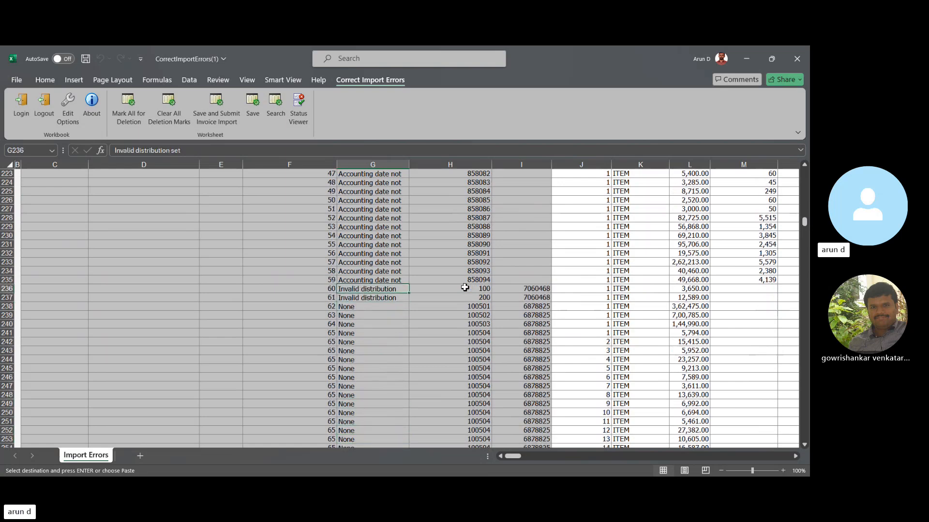
- Review the Import Errors of the invoice lines belonging to header identifiers 62 through 67
{"action": "key", "text": "Down"}
{"action": "key", "text": "Down"}
{"action": "key", "text": "Down"}
{"action": "key", "text": "Down"}
{"action": "key", "text": "Down"}
{"action": "key", "text": "Down"}
{"action": "key", "text": "Down"}
{"action": "key", "text": "Down"}
{"action": "key", "text": "Down"}
{"action": "key", "text": "Down"}
{"action": "key", "text": "Down"}
{"action": "key", "text": "Down"}
{"action": "key", "text": "Down"}
{"action": "key", "text": "Down"}
{"action": "key", "text": "Down"}
{"action": "key", "text": "Down"}
{"action": "key", "text": "Down"}
{"action": "key", "text": "Down"}
{"action": "key", "text": "Down"}
{"action": "key", "text": "Down"}
{"action": "key", "text": "Down"}
{"action": "key", "text": "Down"}
{"action": "key", "text": "Down"}
{"action": "key", "text": "Down"}
{"action": "key", "text": "Down"}
{"action": "key", "text": "Down"}
{"action": "key", "text": "Down"}
{"action": "key", "text": "Down"}
{"action": "key", "text": "Down"}
{"action": "key", "text": "Down"}
{"action": "key", "text": "Down"}
{"action": "key", "text": "Down"}
{"action": "key", "text": "Down"}
{"action": "key", "text": "Down"}
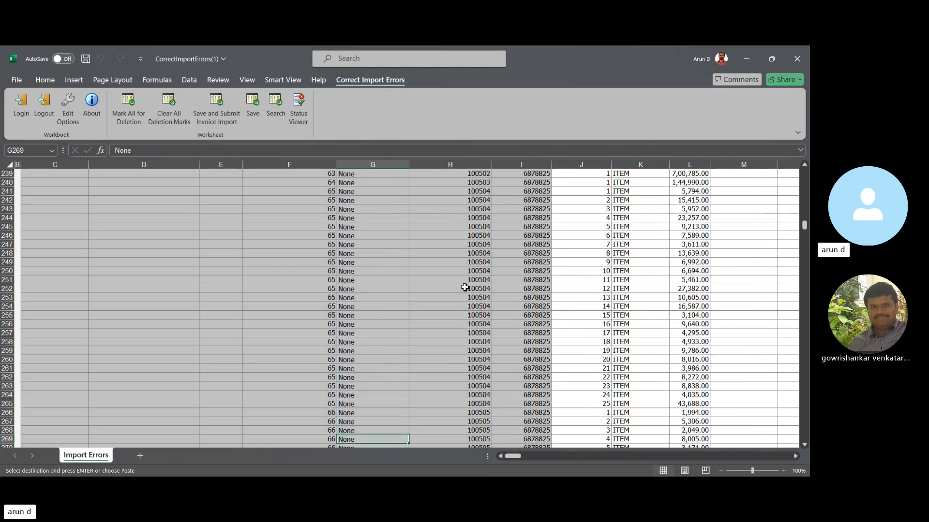
{"action": "key", "text": "Up"}
{"action": "key", "text": "Up"}
{"action": "key", "text": "Up"}
{"action": "key", "text": "Up"}
{"action": "key", "text": "Up"}
{"action": "key", "text": "Up"}
{"action": "key", "text": "Up"}
{"action": "key", "text": "Up"}
{"action": "key", "text": "Up"}
{"action": "key", "text": "Up"}
{"action": "key", "text": "Up"}
{"action": "key", "text": "Up"}
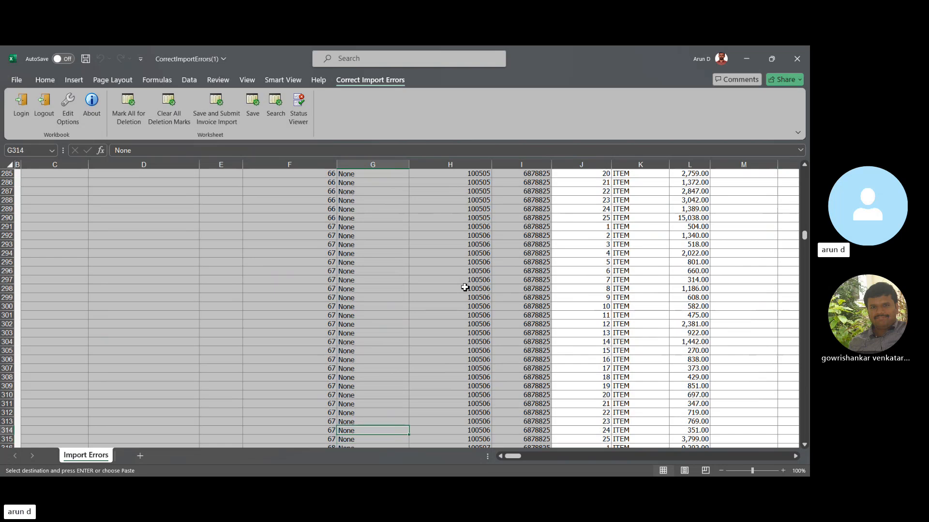
{"action": "key", "text": "shift+Down"}
{"action": "key", "text": "shift+Down"}
{"action": "key", "text": "shift+Down"}
{"action": "key", "text": "shift+Down"}
{"action": "key", "text": "shift+Down"}
{"action": "key", "text": "shift+Down"}
{"action": "key", "text": "shift+Down"}
{"action": "key", "text": "shift+Down"}
{"action": "key", "text": "shift+Down"}
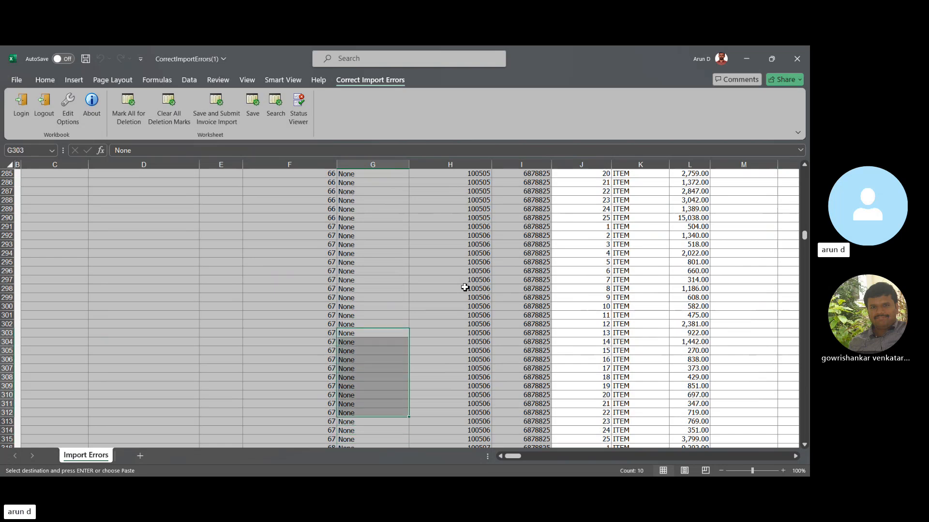
{"action": "key", "text": "shift+Up"}
{"action": "key", "text": "shift+Up"}
{"action": "key", "text": "shift+Up"}
{"action": "key", "text": "shift+Up"}
{"action": "key", "text": "shift+Up"}
{"action": "key", "text": "shift+Up"}
{"action": "key", "text": "shift+Up"}
{"action": "key", "text": "shift+Up"}
{"action": "key", "text": "shift+Up"}
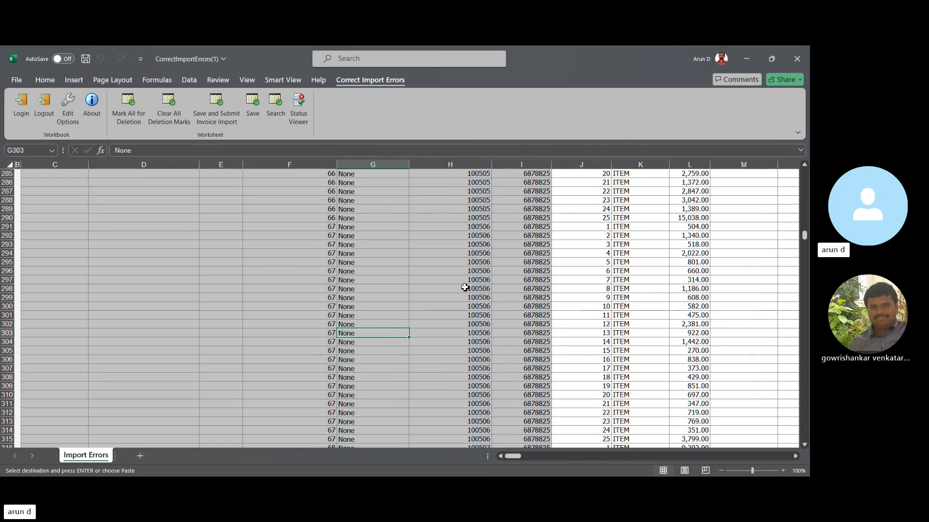
- Look through the Import Errors of the invoice lines for header identifiers 68 through 75
{"action": "key", "text": "Down"}
{"action": "key", "text": "Down"}
{"action": "key", "text": "Down"}
{"action": "key", "text": "Down"}
{"action": "key", "text": "Down"}
{"action": "key", "text": "Down"}
{"action": "key", "text": "Down"}
{"action": "key", "text": "Down"}
{"action": "key", "text": "Down"}
{"action": "key", "text": "Down"}
{"action": "key", "text": "Down"}
{"action": "key", "text": "Down"}
{"action": "key", "text": "Down"}
{"action": "key", "text": "Down"}
{"action": "key", "text": "Down"}
{"action": "key", "text": "Down"}
{"action": "key", "text": "Down"}
{"action": "key", "text": "Down"}
{"action": "key", "text": "Down"}
{"action": "key", "text": "Down"}
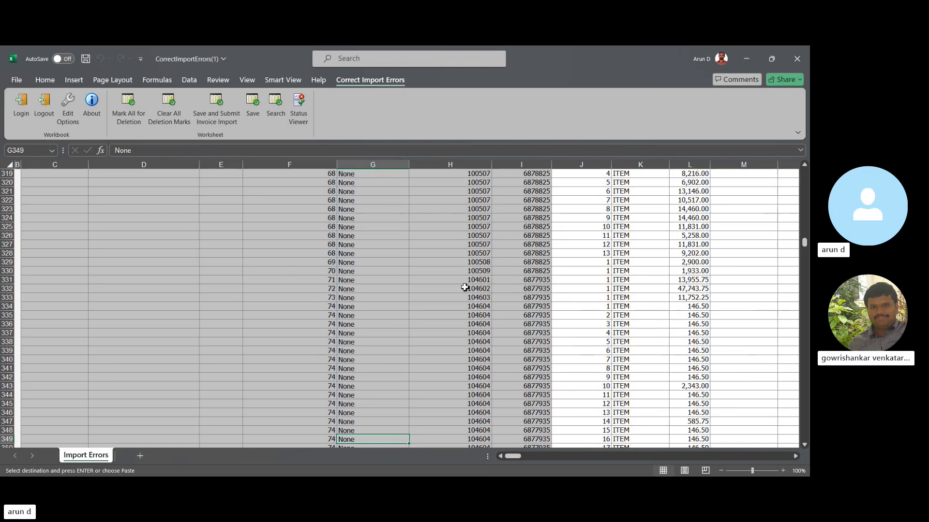
{"action": "key", "text": "Down"}
{"action": "key", "text": "Down"}
{"action": "key", "text": "Down"}
{"action": "key", "text": "Down"}
{"action": "key", "text": "Down"}
{"action": "key", "text": "Down"}
{"action": "key", "text": "Down"}
{"action": "key", "text": "Down"}
{"action": "key", "text": "Down"}
{"action": "key", "text": "Down"}
{"action": "key", "text": "Down"}
{"action": "key", "text": "Down"}
{"action": "key", "text": "Down"}
{"action": "key", "text": "Down"}
{"action": "key", "text": "Down"}
{"action": "key", "text": "Down"}
{"action": "key", "text": "Down"}
{"action": "key", "text": "Down"}
{"action": "key", "text": "Down"}
{"action": "key", "text": "Down"}
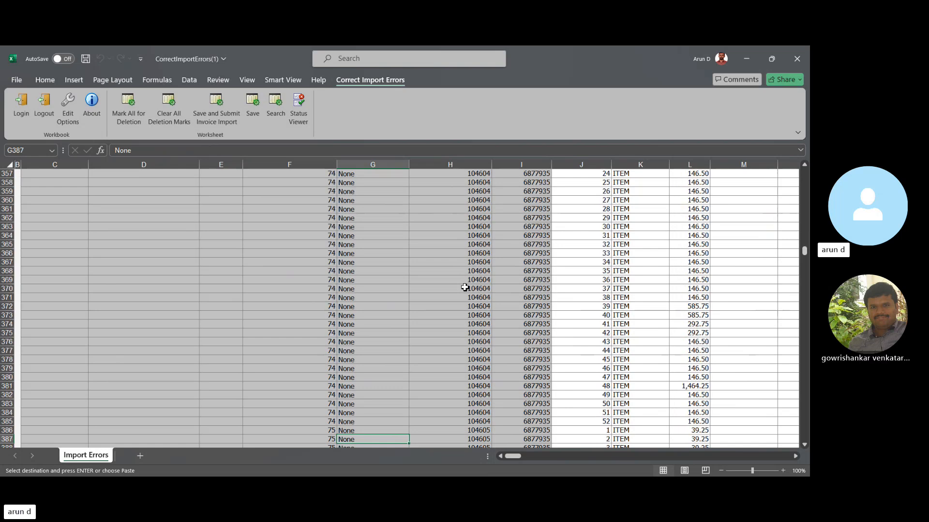
{"action": "key", "text": "Down"}
{"action": "key", "text": "Down"}
{"action": "key", "text": "Down"}
{"action": "key", "text": "Down"}
{"action": "key", "text": "Down"}
{"action": "key", "text": "Down"}
{"action": "key", "text": "Down"}
{"action": "key", "text": "Down"}
{"action": "key", "text": "Down"}
{"action": "key", "text": "Down"}
{"action": "key", "text": "Down"}
{"action": "key", "text": "Down"}
{"action": "key", "text": "Down"}
{"action": "key", "text": "Down"}
{"action": "key", "text": "Down"}
{"action": "key", "text": "Down"}
{"action": "key", "text": "Down"}
{"action": "key", "text": "Down"}
{"action": "key", "text": "Down"}
{"action": "key", "text": "Down"}
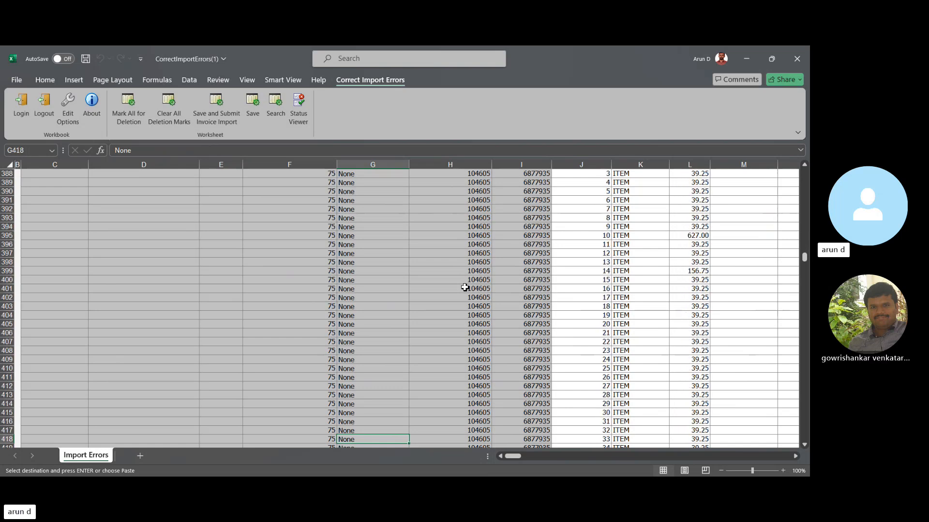
{"action": "key", "text": "Down"}
{"action": "key", "text": "Down"}
{"action": "key", "text": "Down"}
{"action": "key", "text": "Down"}
{"action": "key", "text": "Down"}
{"action": "key", "text": "Down"}
{"action": "key", "text": "Down"}
{"action": "key", "text": "Down"}
{"action": "key", "text": "Down"}
{"action": "key", "text": "Down"}
{"action": "key", "text": "Down"}
{"action": "key", "text": "Down"}
{"action": "key", "text": "Down"}
{"action": "key", "text": "Down"}
{"action": "key", "text": "Down"}
{"action": "key", "text": "Down"}
{"action": "key", "text": "Down"}
{"action": "key", "text": "Down"}
{"action": "key", "text": "Down"}
{"action": "key", "text": "Down"}
- Return to the start of the worksheet and select the Import Errors cell of the first invoice header
{"action": "key", "text": "ctrl+Up"}
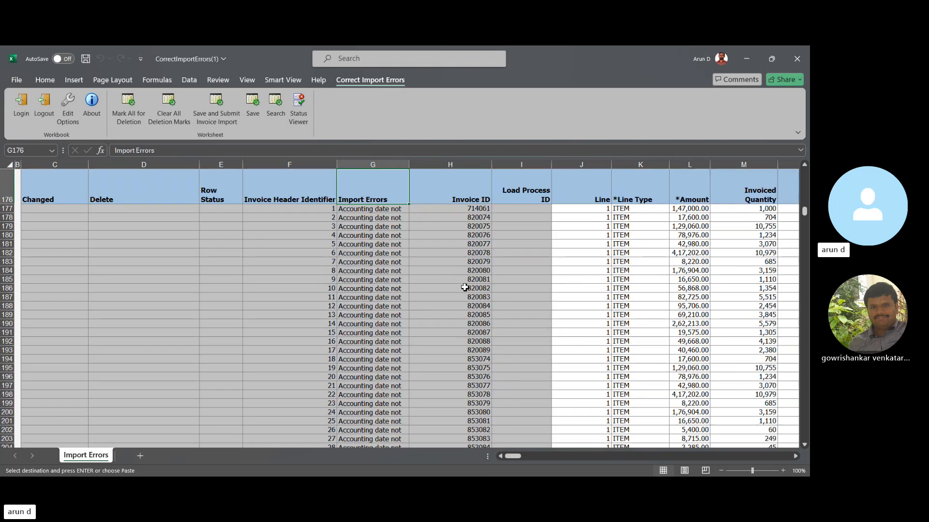
{"action": "key", "text": "ctrl+Up"}
{"action": "key", "text": "ctrl+Up"}
{"action": "key", "text": "ctrl+Up"}
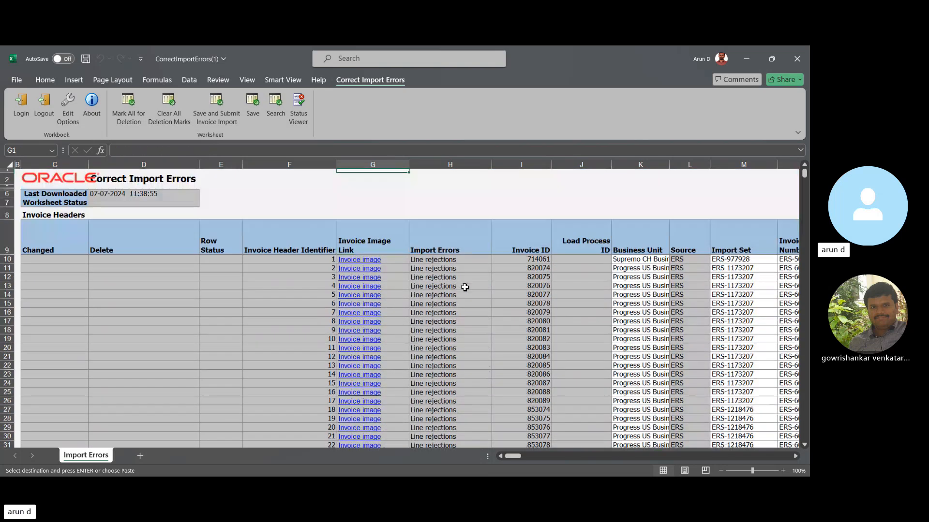
{"action": "key", "text": "Down"}
{"action": "key", "text": "Down"}
{"action": "key", "text": "Down"}
{"action": "key", "text": "Down"}
{"action": "key", "text": "Down"}
{"action": "key", "text": "Right"}
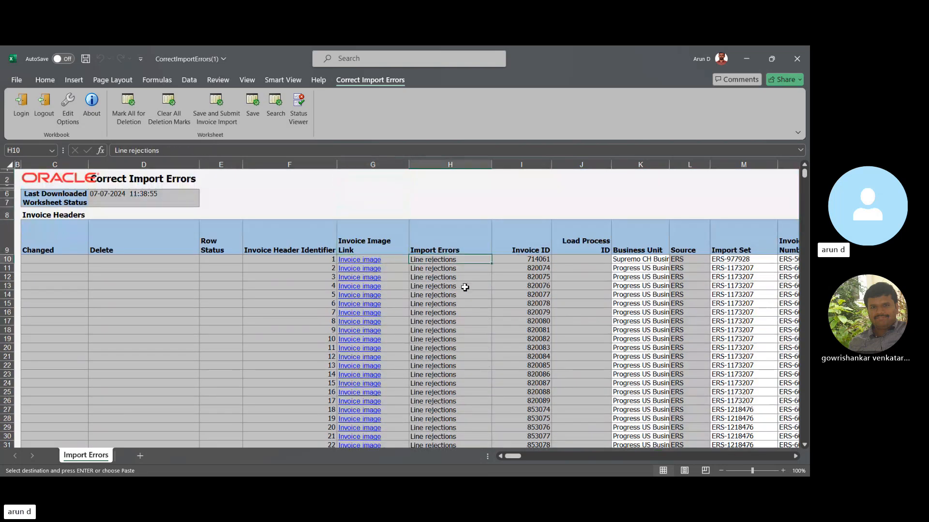
- Go across the first invoice header's fields, past the global attributes and remit-to details, to its Request ID cell
{"action": "key", "text": "Right"}
{"action": "key", "text": "Right"}
{"action": "key", "text": "Right"}
{"action": "key", "text": "Right"}
{"action": "key", "text": "Right"}
{"action": "key", "text": "Right"}
{"action": "key", "text": "Right"}
{"action": "key", "text": "Right"}
{"action": "key", "text": "Right"}
{"action": "key", "text": "Right"}
{"action": "key", "text": "Right"}
{"action": "key", "text": "Right"}
{"action": "key", "text": "Right"}
{"action": "key", "text": "Right"}
{"action": "key", "text": "Right"}
{"action": "key", "text": "Right"}
{"action": "key", "text": "Right"}
{"action": "key", "text": "Right"}
{"action": "key", "text": "Right"}
{"action": "key", "text": "Right"}
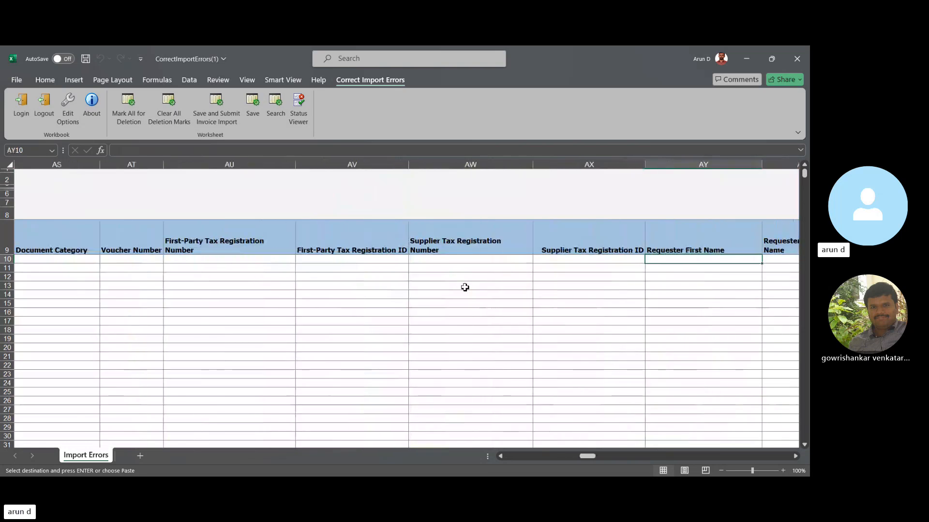
{"action": "key", "text": "Right"}
{"action": "key", "text": "Right"}
{"action": "key", "text": "Right"}
{"action": "key", "text": "Right"}
{"action": "key", "text": "Right"}
{"action": "key", "text": "Right"}
{"action": "key", "text": "Right"}
{"action": "key", "text": "Right"}
{"action": "key", "text": "Right"}
{"action": "key", "text": "Right"}
{"action": "key", "text": "Right"}
{"action": "key", "text": "Right"}
{"action": "key", "text": "Right"}
{"action": "key", "text": "Right"}
{"action": "key", "text": "Right"}
{"action": "key", "text": "Right"}
{"action": "key", "text": "Right"}
{"action": "key", "text": "Right"}
{"action": "key", "text": "Right"}
{"action": "key", "text": "Right"}
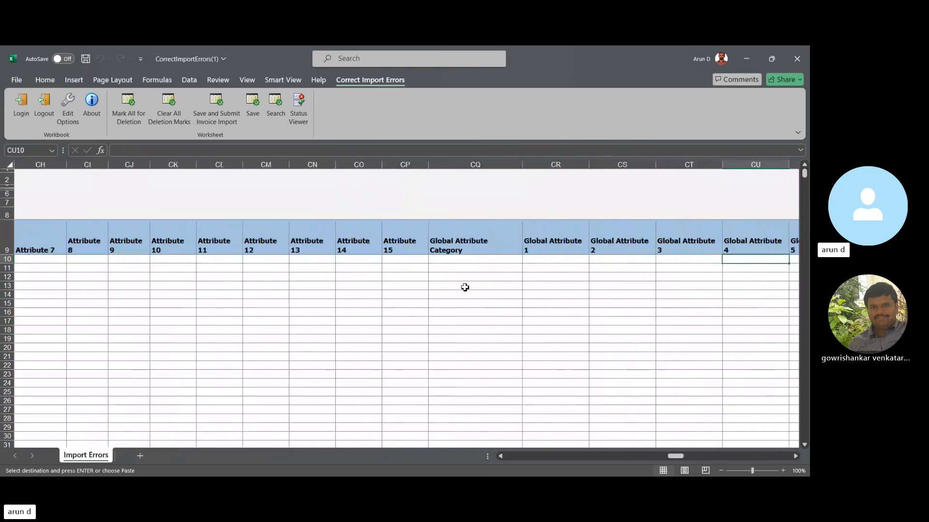
{"action": "key", "text": "Right"}
{"action": "key", "text": "Right"}
{"action": "key", "text": "Right"}
{"action": "key", "text": "Right"}
{"action": "key", "text": "Right"}
{"action": "key", "text": "Right"}
{"action": "key", "text": "Right"}
{"action": "key", "text": "Right"}
{"action": "key", "text": "Right"}
{"action": "key", "text": "Right"}
{"action": "key", "text": "Right"}
{"action": "key", "text": "Right"}
{"action": "key", "text": "Right"}
{"action": "key", "text": "Right"}
{"action": "key", "text": "Right"}
{"action": "key", "text": "Right"}
{"action": "key", "text": "Right"}
{"action": "key", "text": "Right"}
{"action": "key", "text": "Right"}
{"action": "key", "text": "Right"}
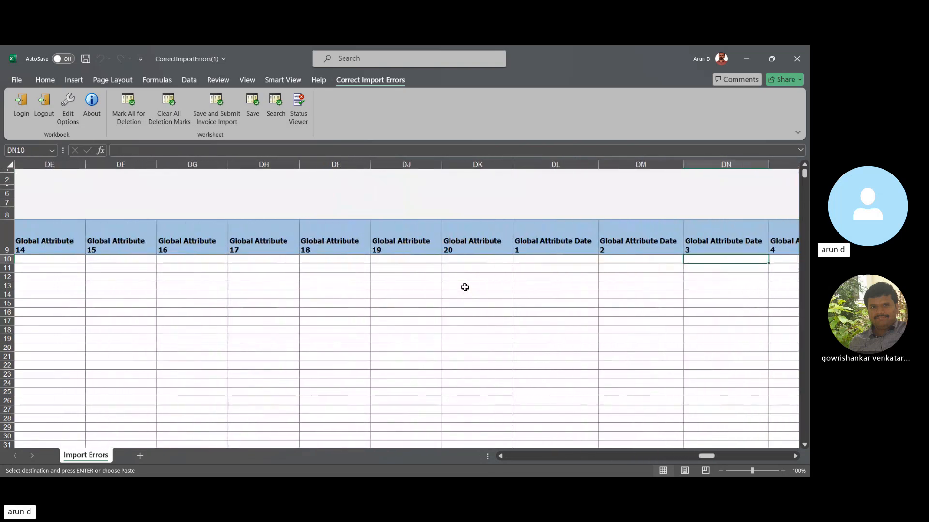
{"action": "key", "text": "Right"}
{"action": "key", "text": "Right"}
{"action": "key", "text": "Right"}
{"action": "key", "text": "Right"}
{"action": "key", "text": "Right"}
{"action": "key", "text": "Right"}
{"action": "key", "text": "Right"}
{"action": "key", "text": "Right"}
{"action": "key", "text": "Right"}
{"action": "key", "text": "Right"}
{"action": "key", "text": "Right"}
{"action": "key", "text": "Right"}
{"action": "key", "text": "Right"}
{"action": "key", "text": "Right"}
{"action": "key", "text": "Right"}
{"action": "key", "text": "Right"}
{"action": "key", "text": "Right"}
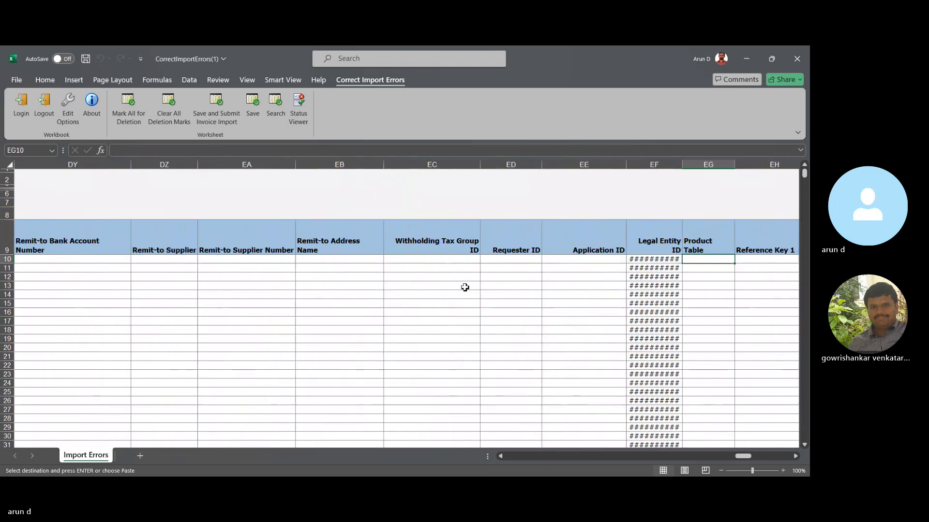
{"action": "key", "text": "Right"}
{"action": "key", "text": "Right"}
{"action": "key", "text": "Right"}
{"action": "key", "text": "Right"}
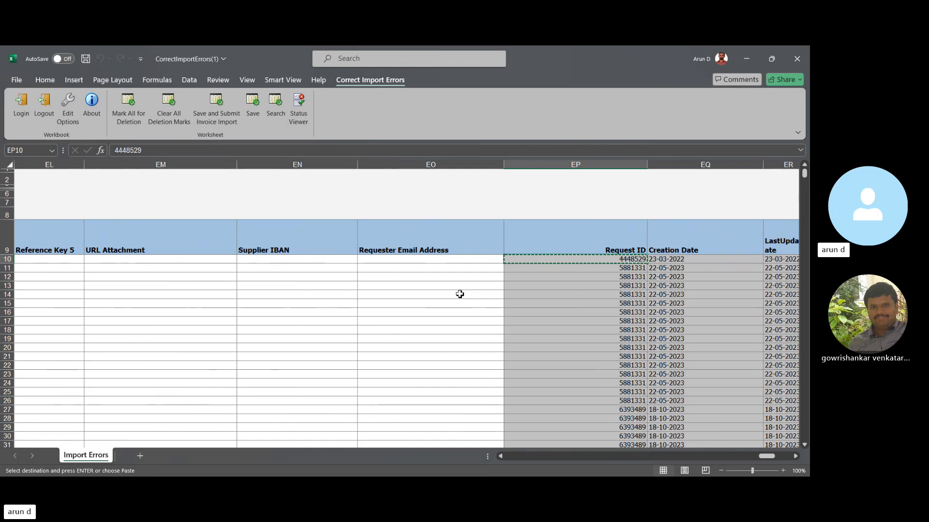
- Go back across the first invoice header's fields to its Import Set cell
{"action": "key", "text": "Left"}
{"action": "key", "text": "Left"}
{"action": "key", "text": "Left"}
{"action": "key", "text": "Left"}
{"action": "key", "text": "Left"}
{"action": "key", "text": "Left"}
{"action": "key", "text": "Left"}
{"action": "key", "text": "Left"}
{"action": "key", "text": "Left"}
{"action": "key", "text": "Left"}
{"action": "key", "text": "Left"}
{"action": "key", "text": "Left"}
{"action": "key", "text": "Left"}
{"action": "key", "text": "Left"}
{"action": "key", "text": "Left"}
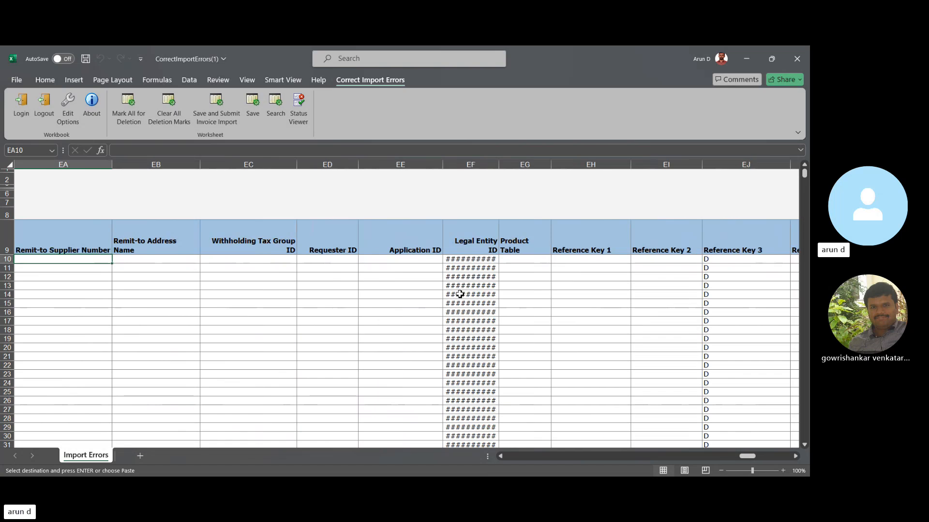
{"action": "key", "text": "Left"}
{"action": "key", "text": "Left"}
{"action": "key", "text": "Left"}
{"action": "key", "text": "Left"}
{"action": "key", "text": "Left"}
{"action": "key", "text": "Left"}
{"action": "key", "text": "Left"}
{"action": "key", "text": "Left"}
{"action": "key", "text": "Left"}
{"action": "key", "text": "Left"}
{"action": "key", "text": "Left"}
{"action": "key", "text": "Left"}
{"action": "key", "text": "Left"}
{"action": "key", "text": "Left"}
{"action": "key", "text": "Left"}
{"action": "key", "text": "Left"}
{"action": "key", "text": "Left"}
{"action": "key", "text": "Left"}
{"action": "key", "text": "Left"}
{"action": "key", "text": "Left"}
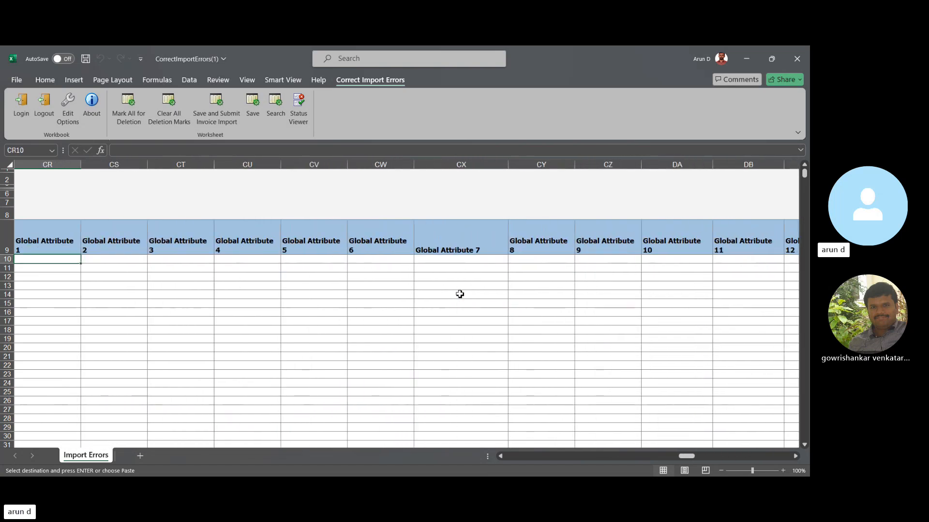
{"action": "key", "text": "Left"}
{"action": "key", "text": "Left"}
{"action": "key", "text": "Left"}
{"action": "key", "text": "Left"}
{"action": "key", "text": "Left"}
{"action": "key", "text": "Left"}
{"action": "key", "text": "Left"}
{"action": "key", "text": "Left"}
{"action": "key", "text": "Left"}
{"action": "key", "text": "Left"}
{"action": "key", "text": "Left"}
{"action": "key", "text": "Left"}
{"action": "key", "text": "Left"}
{"action": "key", "text": "Left"}
{"action": "key", "text": "Left"}
{"action": "key", "text": "Left"}
{"action": "key", "text": "Left"}
{"action": "key", "text": "Left"}
{"action": "key", "text": "Left"}
{"action": "key", "text": "Left"}
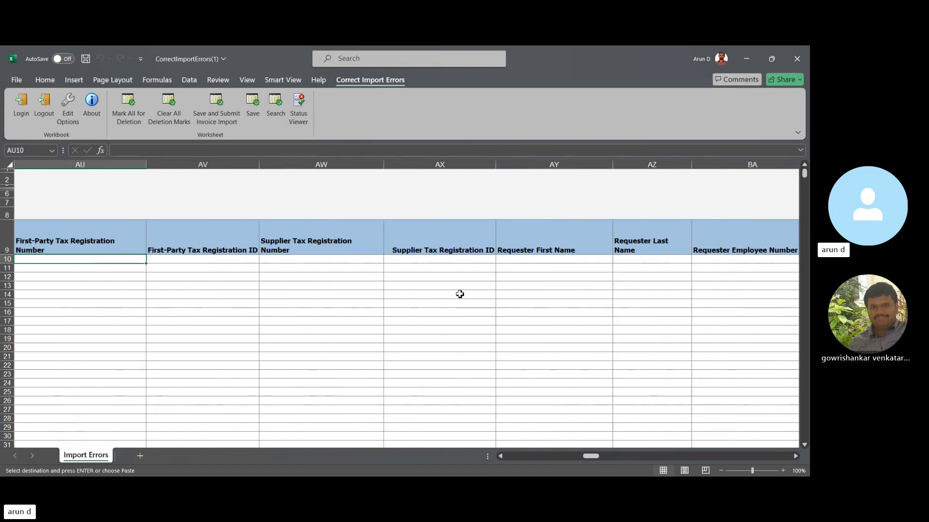
{"action": "key", "text": "Left"}
{"action": "key", "text": "Left"}
{"action": "key", "text": "Left"}
{"action": "key", "text": "Left"}
{"action": "key", "text": "Left"}
{"action": "key", "text": "Left"}
{"action": "key", "text": "Left"}
{"action": "key", "text": "Left"}
{"action": "key", "text": "Left"}
{"action": "key", "text": "Left"}
{"action": "key", "text": "Left"}
{"action": "key", "text": "Left"}
{"action": "key", "text": "Left"}
{"action": "key", "text": "Left"}
{"action": "key", "text": "Left"}
{"action": "key", "text": "Left"}
{"action": "key", "text": "Left"}
{"action": "key", "text": "Left"}
{"action": "key", "text": "Left"}
{"action": "key", "text": "Left"}
{"action": "key", "text": "Right"}
{"action": "key", "text": "Right"}
{"action": "key", "text": "Right"}
{"action": "key", "text": "Right"}
{"action": "key", "text": "Right"}
{"action": "key", "text": "Right"}
{"action": "key", "text": "Right"}
{"action": "key", "text": "Right"}
{"action": "key", "text": "Right"}
{"action": "key", "text": "Right"}
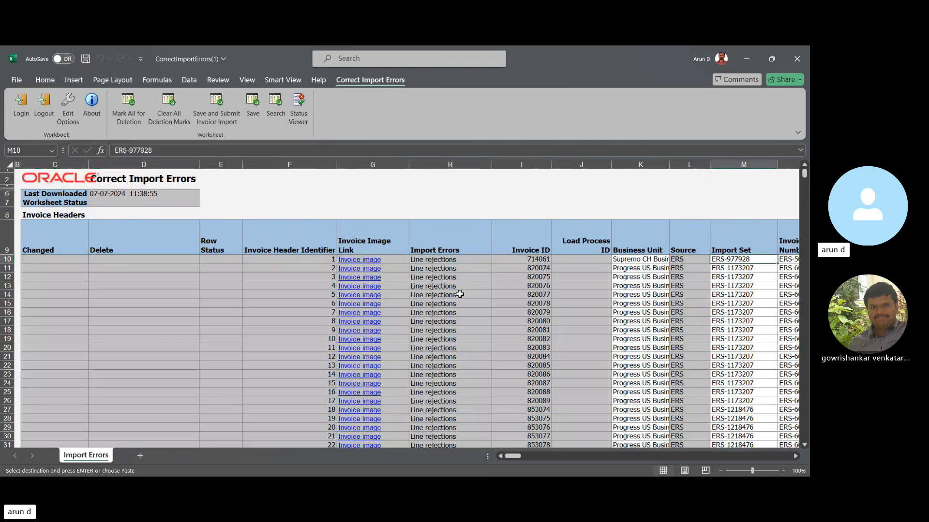
- Look down the Import Set column of the invoice headers as far as header identifier 74
{"action": "key", "text": "Down"}
{"action": "key", "text": "Down"}
{"action": "key", "text": "Down"}
{"action": "key", "text": "Down"}
{"action": "key", "text": "Down"}
{"action": "key", "text": "Down"}
{"action": "key", "text": "Down"}
{"action": "key", "text": "Down"}
{"action": "key", "text": "Down"}
{"action": "key", "text": "Down"}
{"action": "key", "text": "Down"}
{"action": "key", "text": "Down"}
{"action": "key", "text": "Down"}
{"action": "key", "text": "Down"}
{"action": "key", "text": "Down"}
{"action": "key", "text": "Down"}
{"action": "key", "text": "Down"}
{"action": "key", "text": "Down"}
{"action": "key", "text": "Down"}
{"action": "key", "text": "Down"}
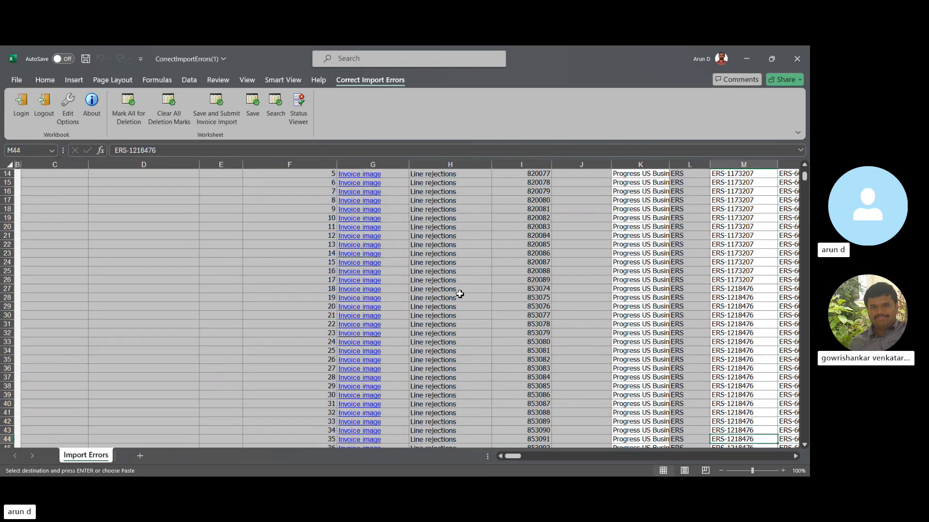
{"action": "key", "text": "Down"}
{"action": "key", "text": "Down"}
{"action": "key", "text": "Down"}
{"action": "key", "text": "Down"}
{"action": "key", "text": "Down"}
{"action": "key", "text": "Down"}
{"action": "key", "text": "Down"}
{"action": "key", "text": "Down"}
{"action": "key", "text": "Down"}
{"action": "key", "text": "Down"}
{"action": "key", "text": "Down"}
{"action": "key", "text": "Down"}
{"action": "key", "text": "Down"}
{"action": "key", "text": "Down"}
{"action": "key", "text": "Down"}
{"action": "key", "text": "Down"}
{"action": "key", "text": "Down"}
{"action": "key", "text": "Down"}
{"action": "key", "text": "Down"}
{"action": "key", "text": "Down"}
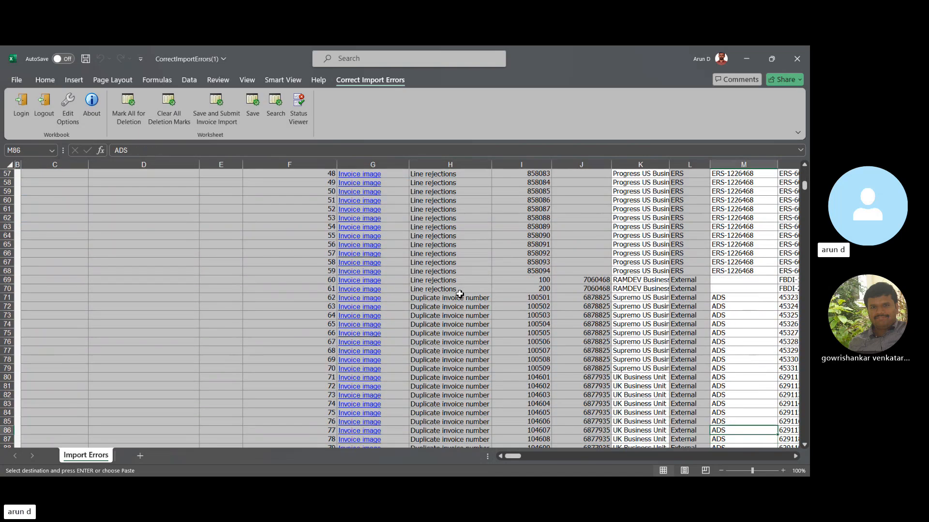
{"action": "key", "text": "Up"}
{"action": "key", "text": "Up"}
{"action": "key", "text": "Up"}
- Look across the fields of invoice header 74, from the invoice number and amount to the supplier details
{"action": "key", "text": "Right"}
{"action": "key", "text": "Right"}
{"action": "key", "text": "Right"}
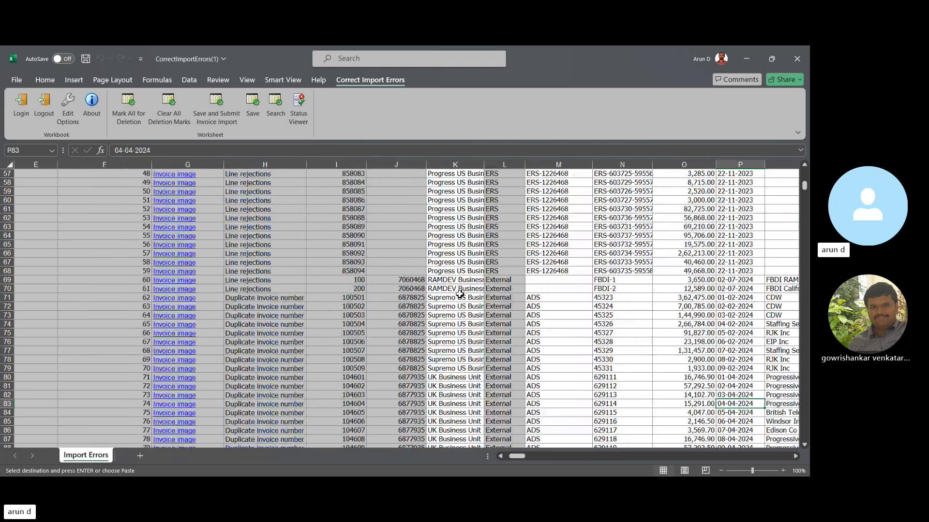
{"action": "key", "text": "Right"}
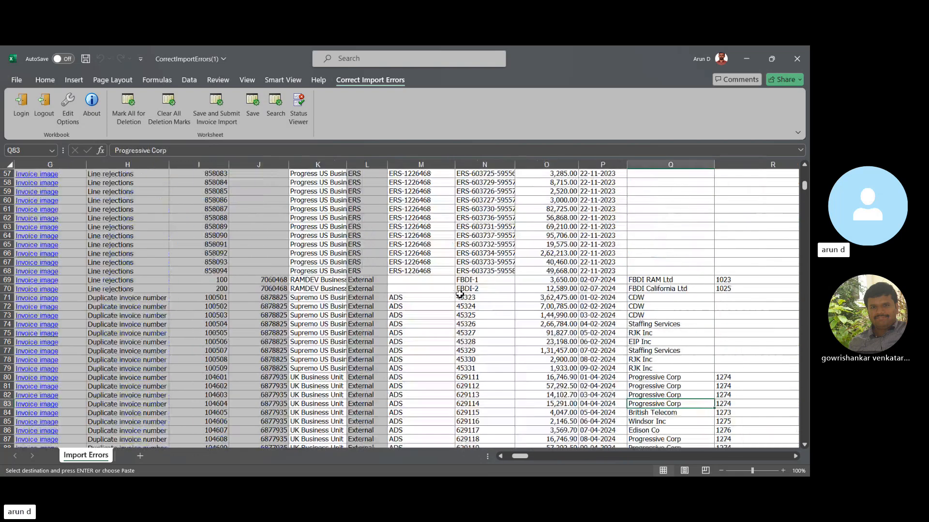
{"action": "key", "text": "Right"}
{"action": "key", "text": "Right"}
{"action": "key", "text": "Right"}
{"action": "key", "text": "Left"}
{"action": "key", "text": "Left"}
{"action": "key", "text": "Left"}
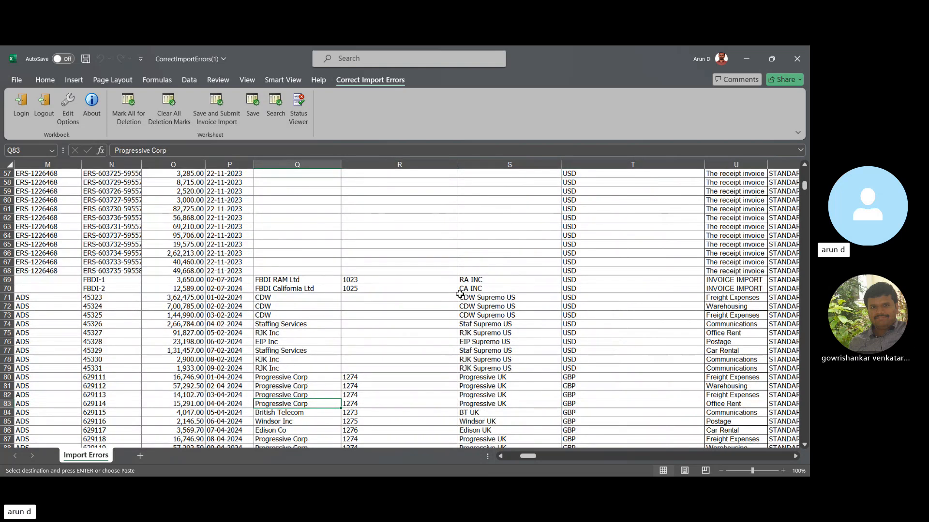
- Go back across the fields of invoice header 74 to its Row Status cell
{"action": "key", "text": "Left"}
{"action": "key", "text": "Left"}
{"action": "key", "text": "Left"}
{"action": "key", "text": "Left"}
{"action": "key", "text": "Left"}
{"action": "key", "text": "Left"}
{"action": "key", "text": "Left"}
{"action": "key", "text": "Left"}
{"action": "key", "text": "Left"}
{"action": "key", "text": "Left"}
{"action": "key", "text": "Left"}
{"action": "key", "text": "Left"}
{"action": "key", "text": "Left"}
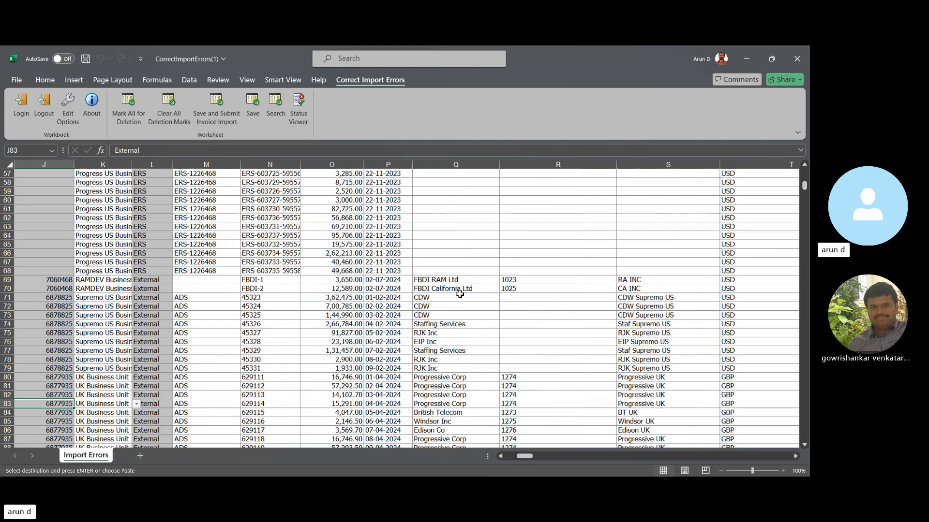
{"action": "key", "text": "Left"}
{"action": "key", "text": "Right"}
{"action": "key", "text": "Right"}
{"action": "key", "text": "Right"}
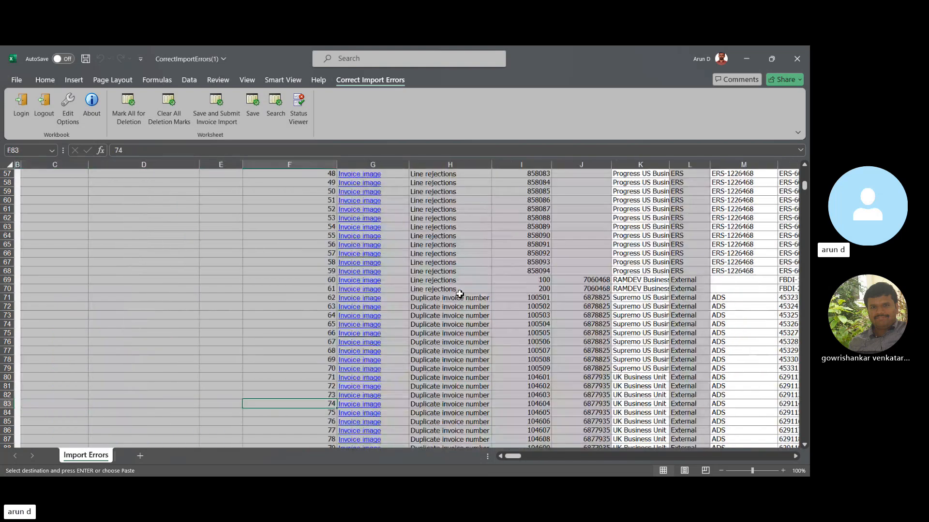
{"action": "key", "text": "Left"}
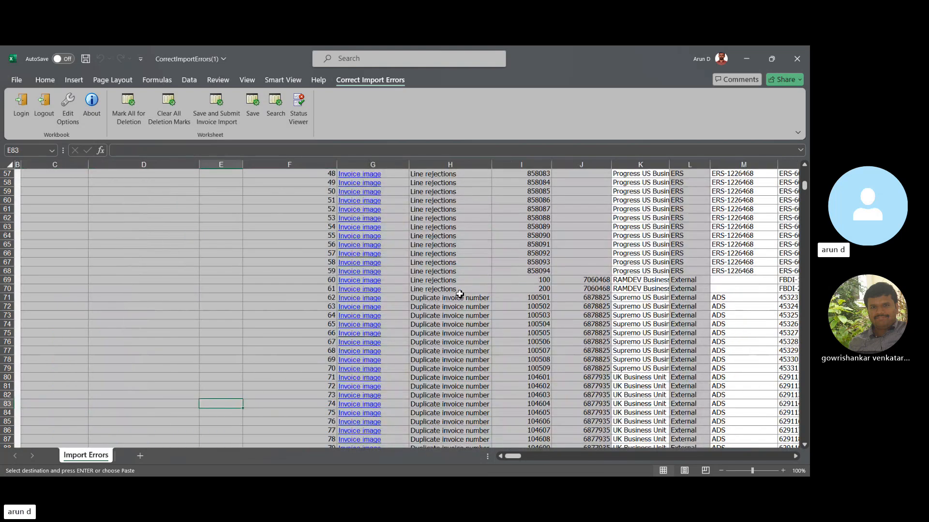
- Mark the invoice header with identifier 2 for deletion by pasting the ● mark into its Delete cell
{"action": "key", "text": "Up"}
{"action": "key", "text": "Up"}
{"action": "key", "text": "Up"}
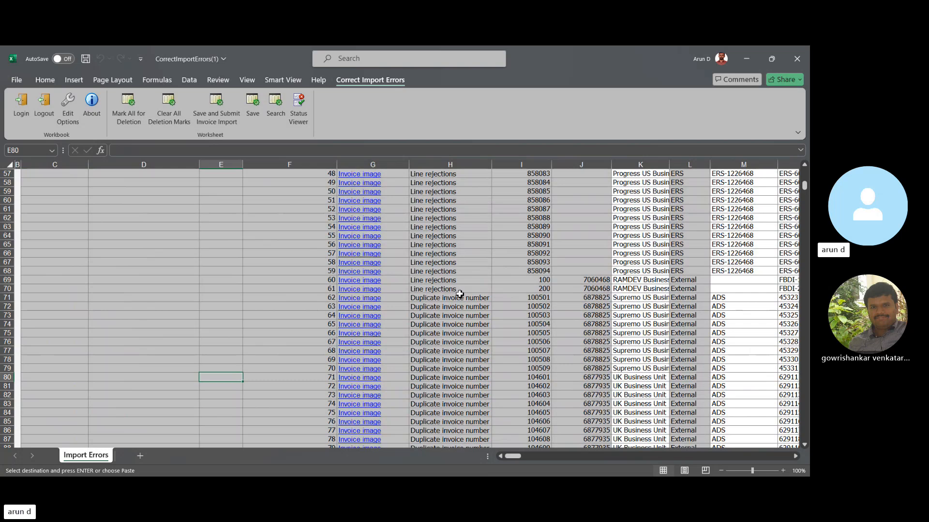
{"action": "key", "text": "ctrl+Up"}
{"action": "key", "text": "Down"}
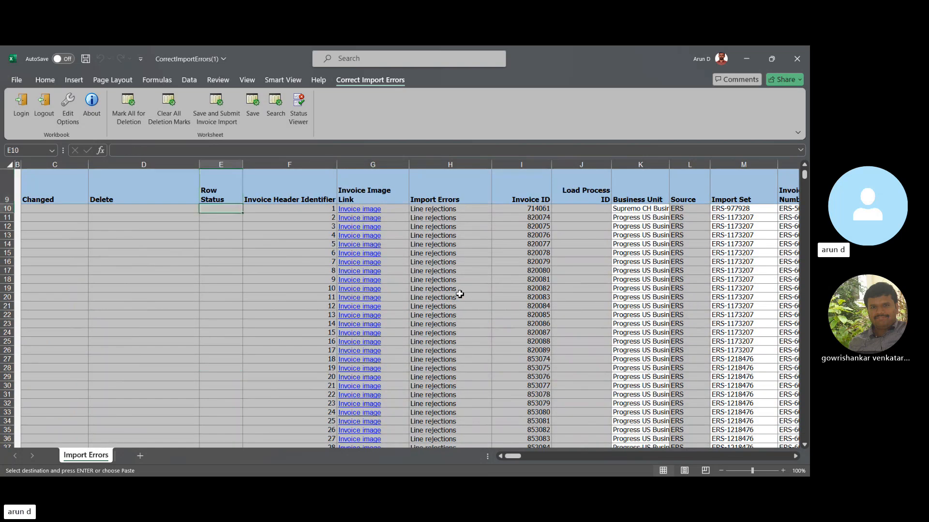
{"action": "key", "text": "Left"}
{"action": "key", "text": "Down"}
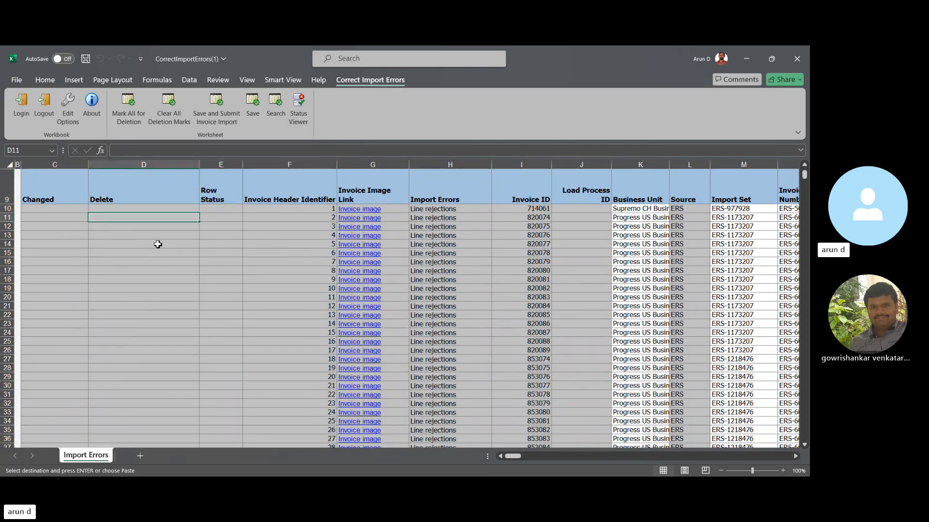
{"action": "type", "text": "•"}
{"action": "left_click", "coordinate": [352, 486]}
{"action": "key", "text": "alt+Tab"}
{"action": "left_click", "coordinate": [571, 487]}
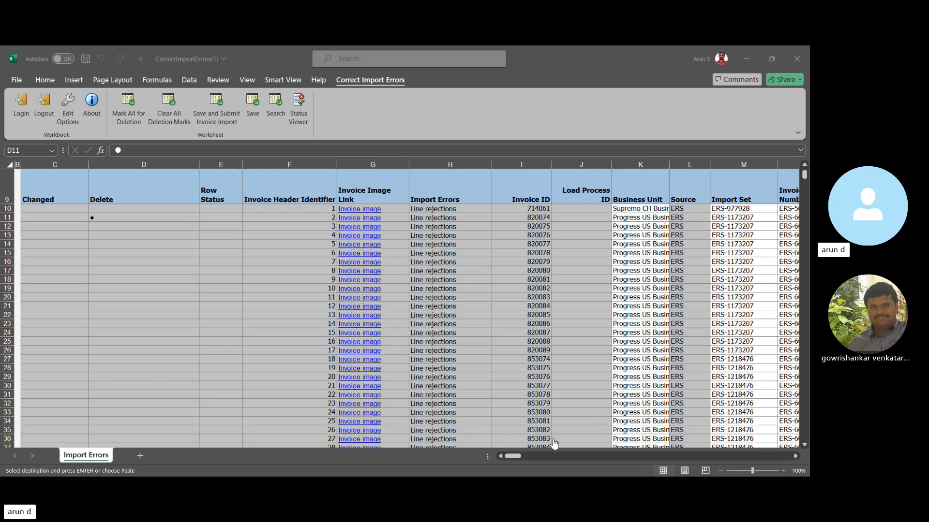
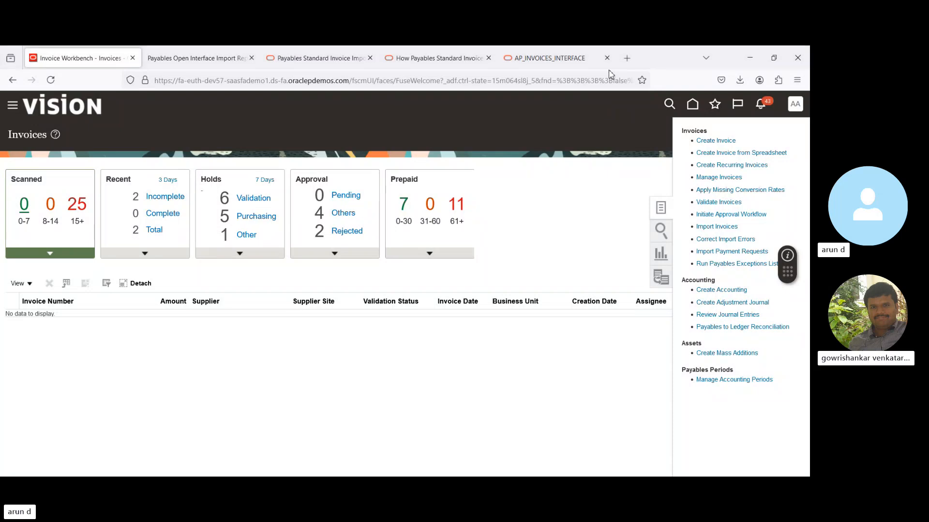
- Close every browser tab except the Invoice Workbench and start creating a new invoice
{"action": "left_click", "coordinate": [369, 58]}
{"action": "left_click", "coordinate": [370, 58]}
{"action": "left_click", "coordinate": [369, 58]}
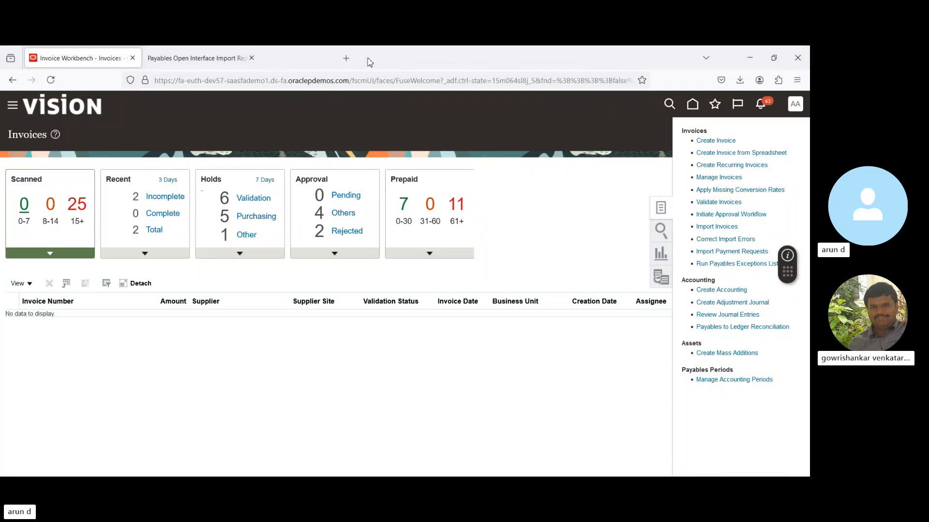
{"action": "left_click", "coordinate": [252, 58]}
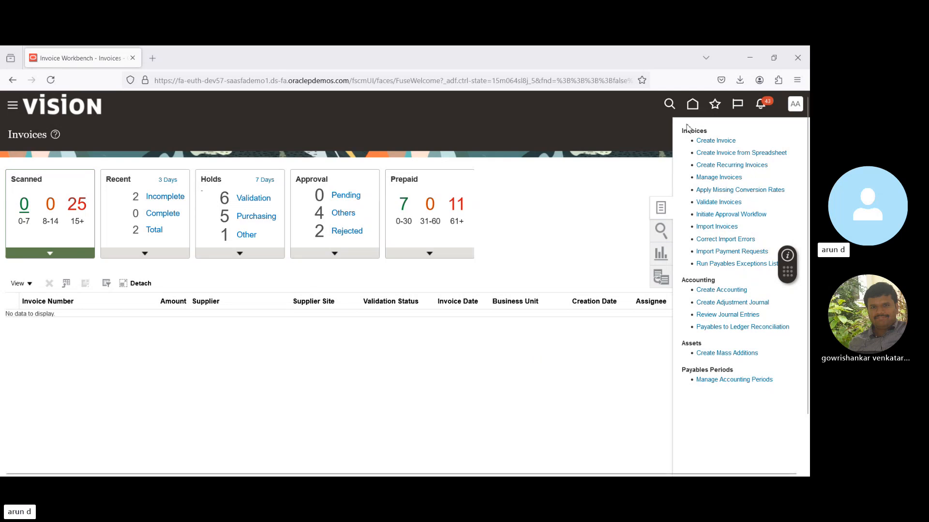
{"action": "left_click", "coordinate": [717, 142]}
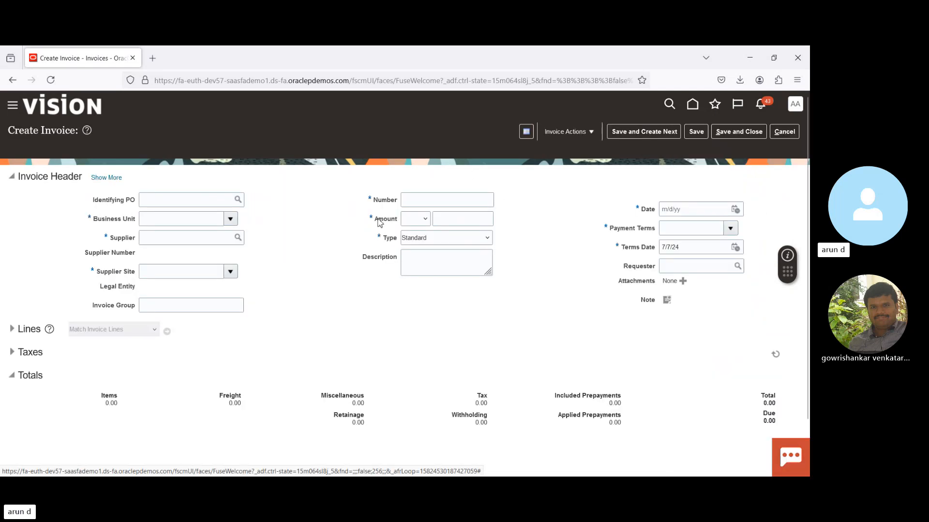
- Set the new invoice's business unit to US1 Business Unit
{"action": "left_click", "coordinate": [237, 223]}
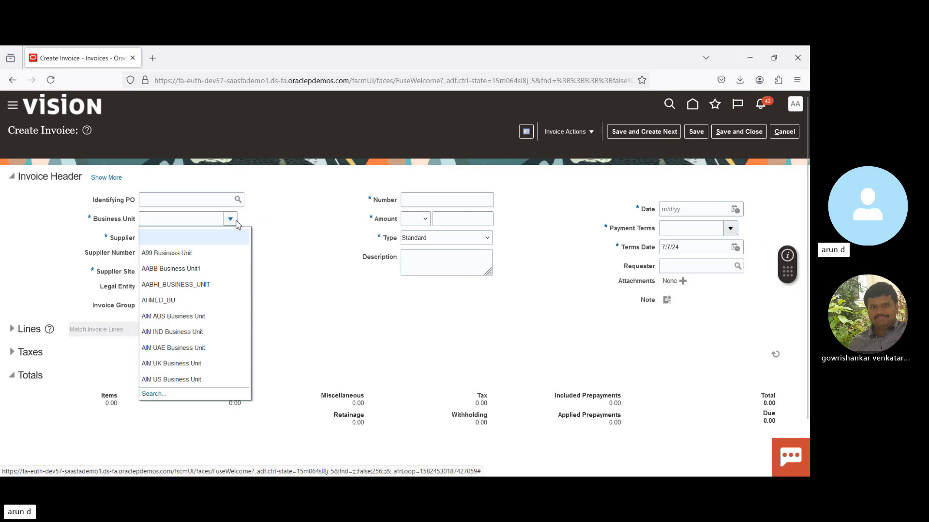
{"action": "left_click", "coordinate": [207, 220]}
{"action": "type", "text": "U"}
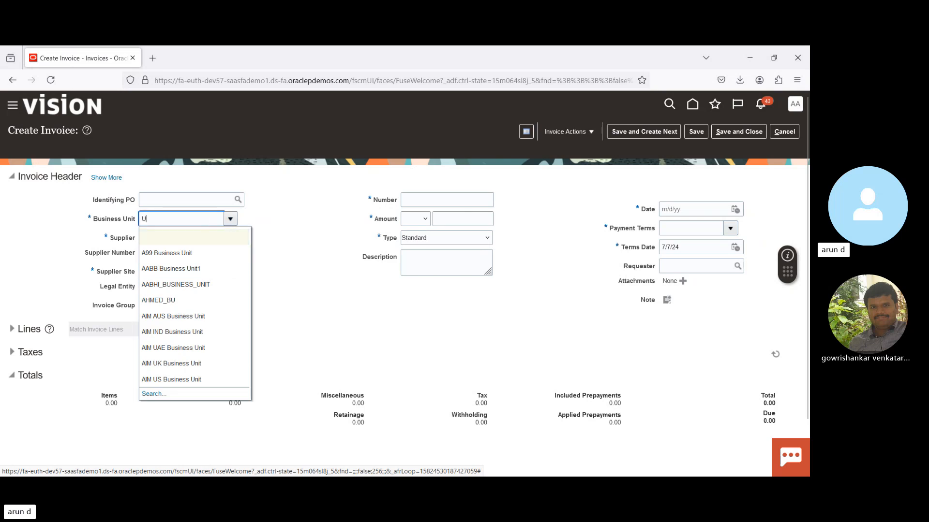
{"action": "type", "text": "S1"}
{"action": "key", "text": "Tab"}
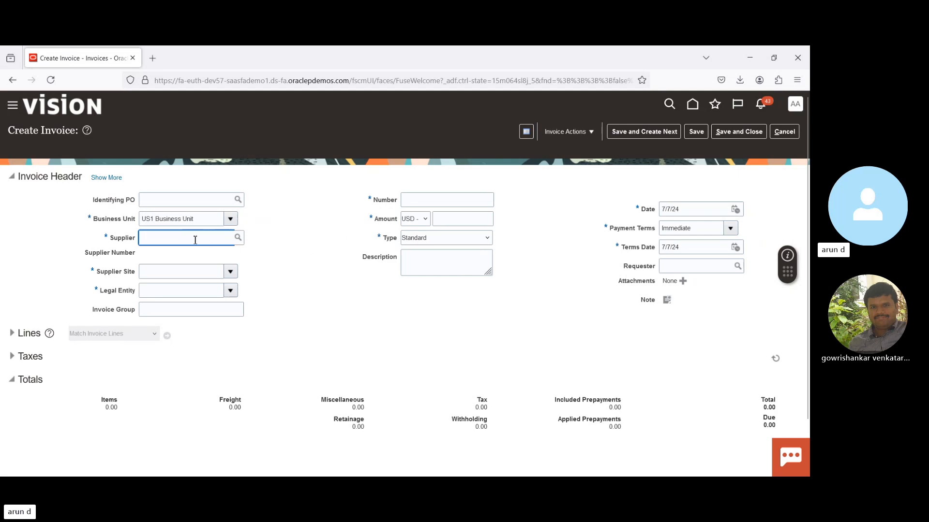
- Select AABB Supplier as the invoice's supplier and set the invoice type to Prepayment
{"action": "type", "text": "A"}
{"action": "left_click", "coordinate": [238, 237]}
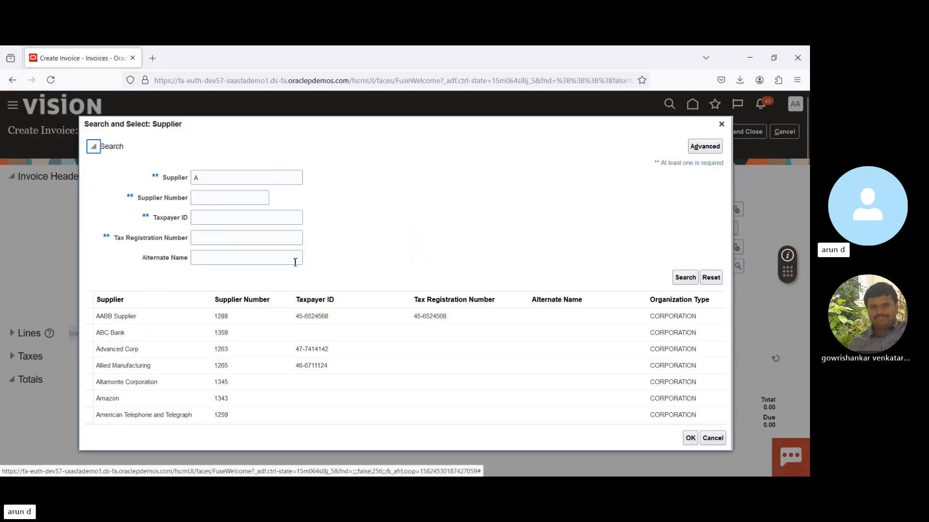
{"action": "left_click", "coordinate": [156, 317]}
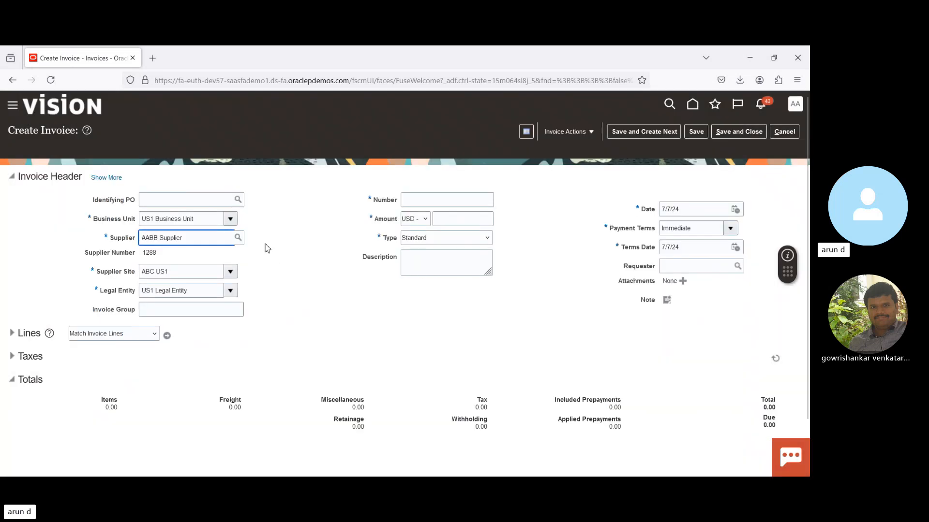
{"action": "left_click", "coordinate": [436, 241]}
{"action": "left_click", "coordinate": [428, 266]}
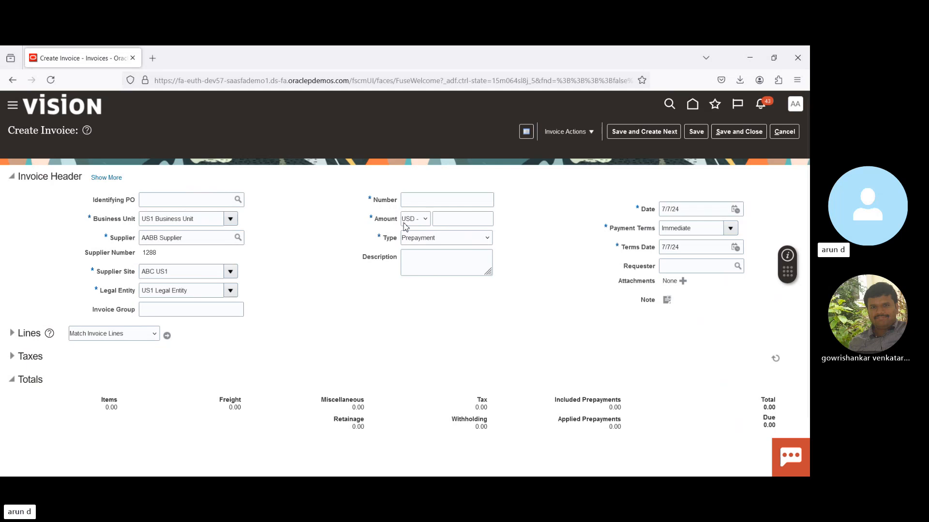
- Enter PP-901 as the invoice number and 10,000.00 USD as the invoice amount
{"action": "left_click", "coordinate": [460, 199]}
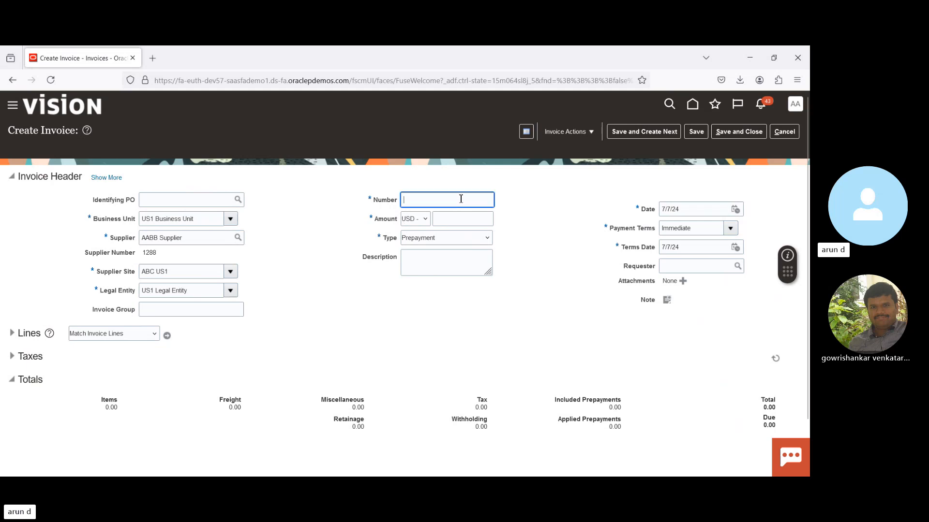
{"action": "type", "text": "PP"}
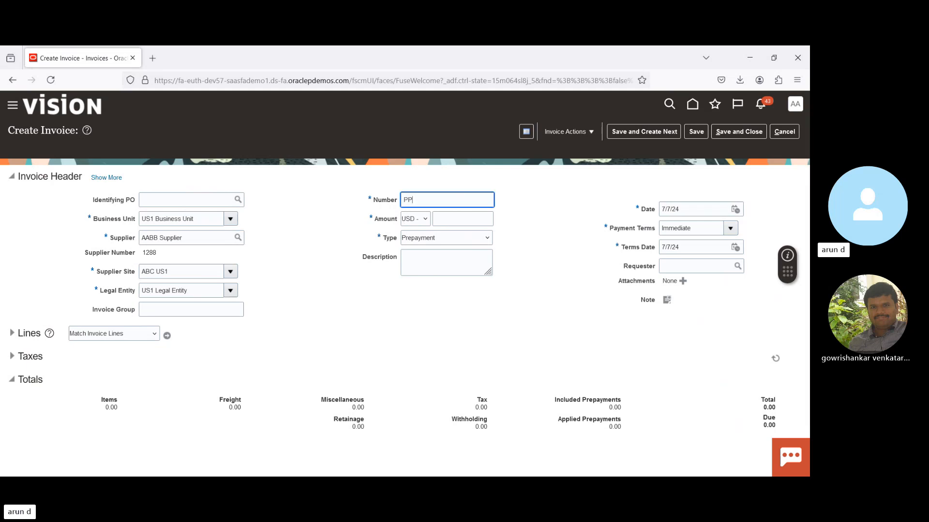
{"action": "type", "text": "-90"}
{"action": "key", "text": "Tab"}
{"action": "key", "text": "Tab"}
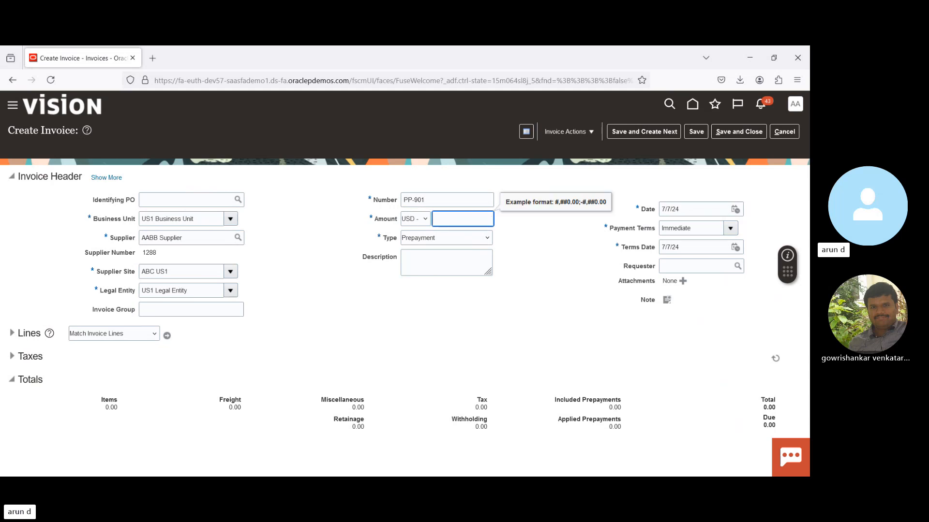
{"action": "type", "text": "10,000"}
{"action": "key", "text": "Tab"}
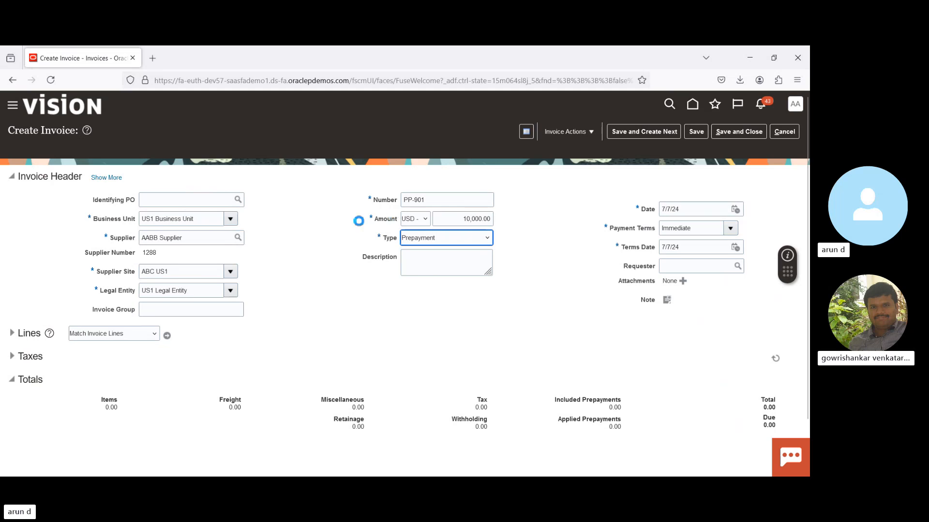
{"action": "left_click", "coordinate": [327, 226]}
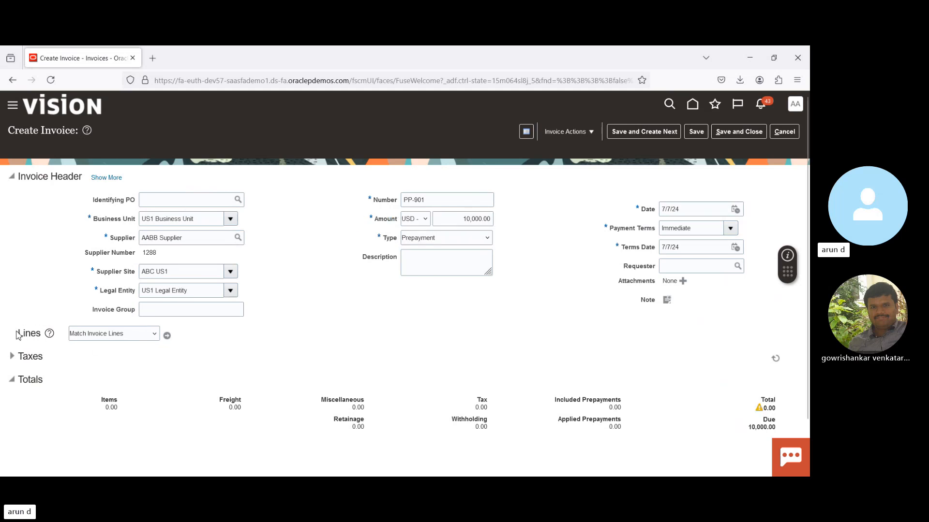
- Expand the invoice lines and enter 10,000.00 as the amount of item line 1
{"action": "left_click", "coordinate": [16, 334]}
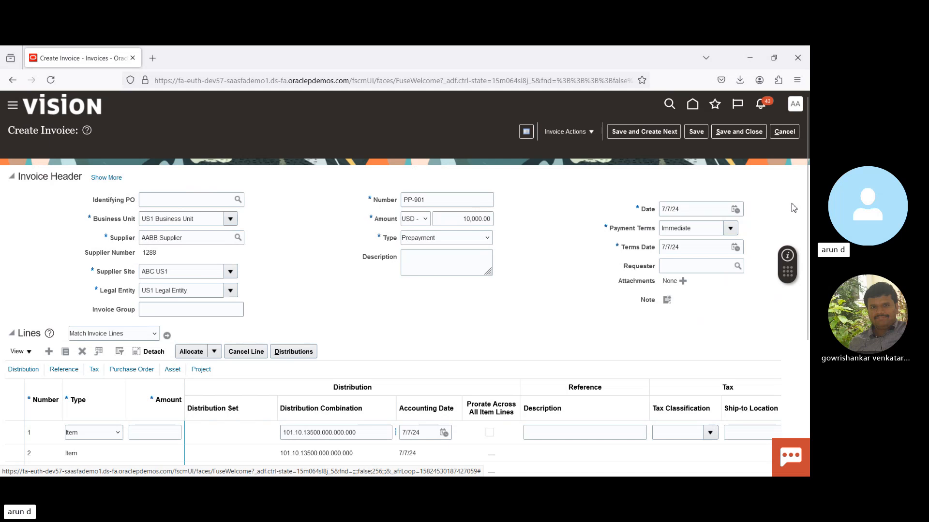
{"action": "scroll", "coordinate": [807, 195], "scroll_direction": "down", "scroll_amount": 3}
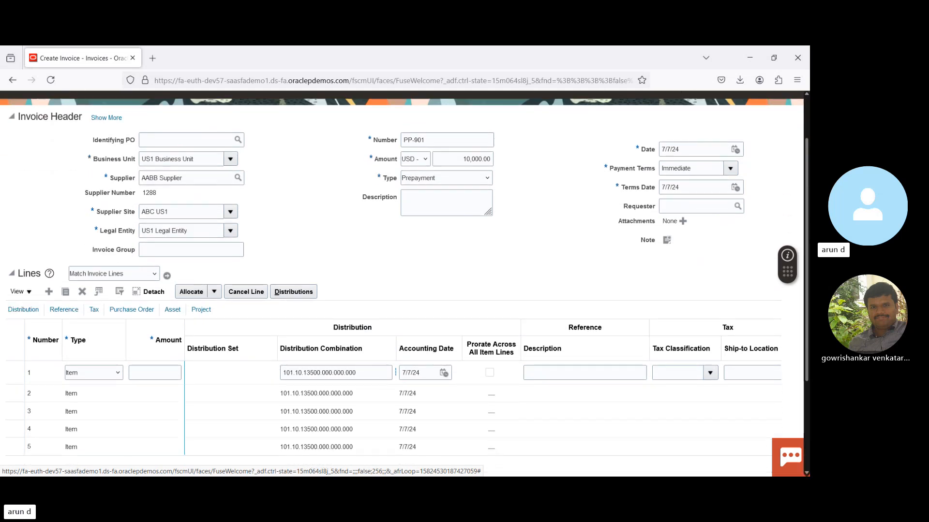
{"action": "left_click", "coordinate": [167, 350]}
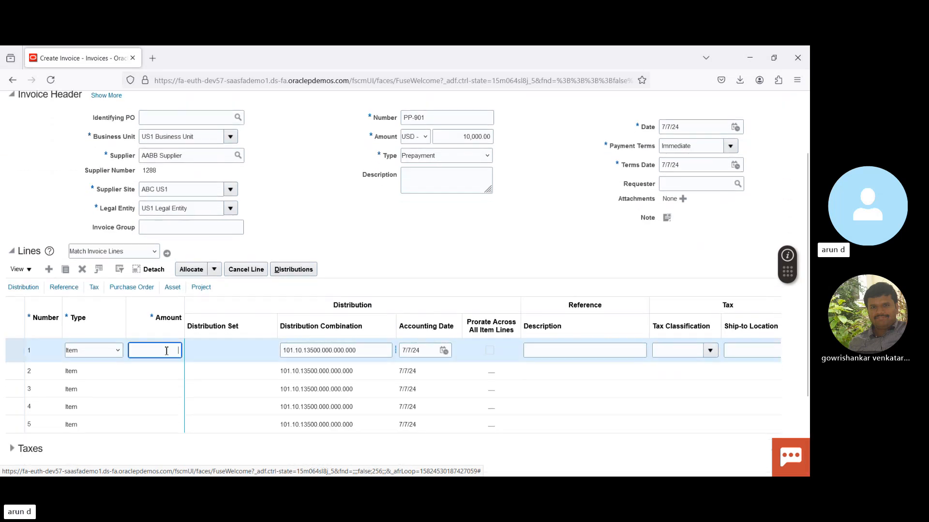
{"action": "type", "text": "1000"}
{"action": "key", "text": "Tab"}
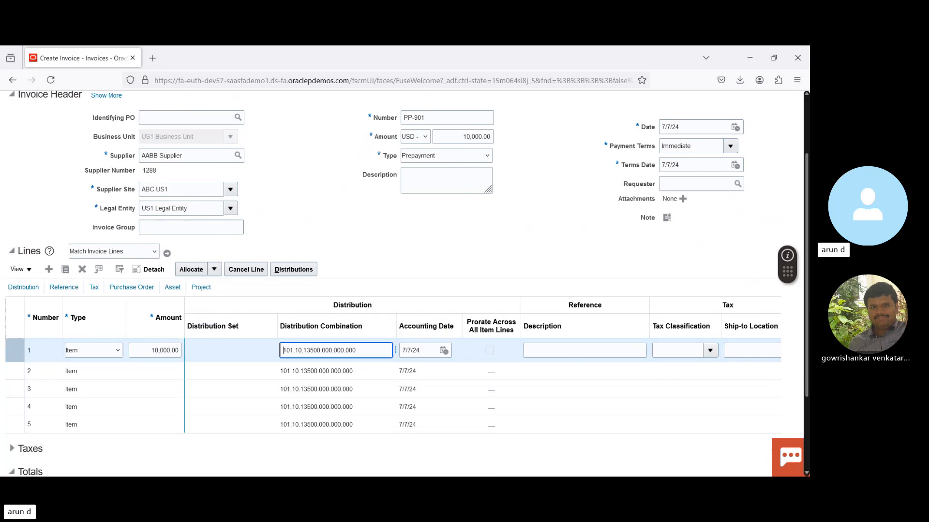
- Validate the prepayment invoice and check its status and holds in the invoice summary
{"action": "scroll", "coordinate": [407, 349], "scroll_direction": "up", "scroll_amount": 3}
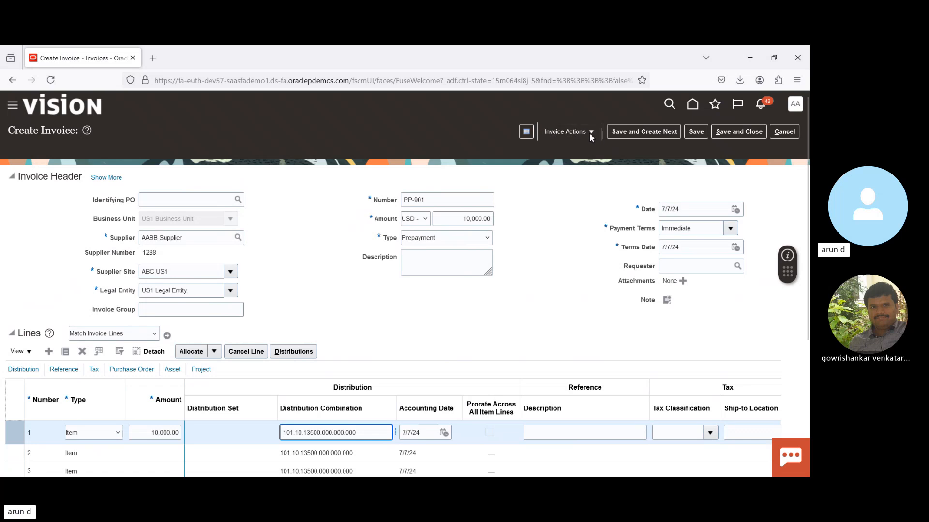
{"action": "left_click", "coordinate": [591, 133]}
{"action": "left_click", "coordinate": [575, 183]}
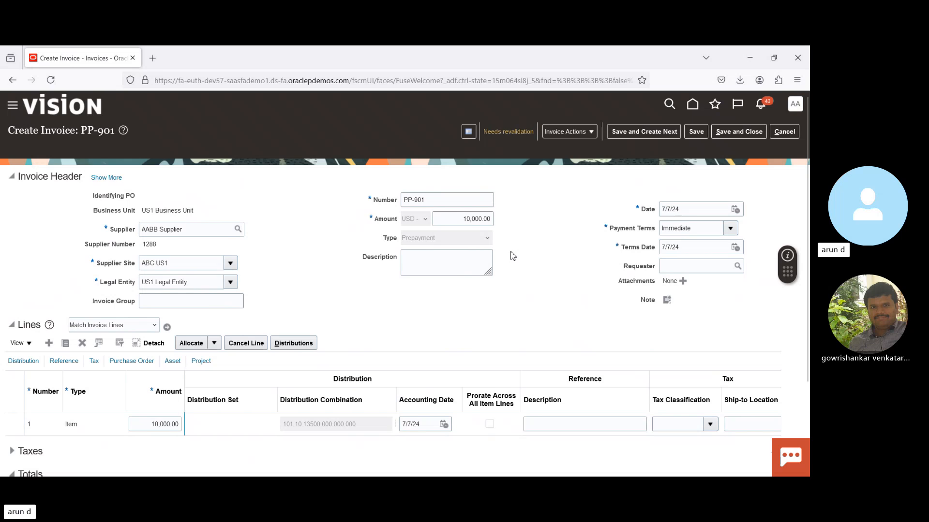
{"action": "left_click", "coordinate": [505, 133]}
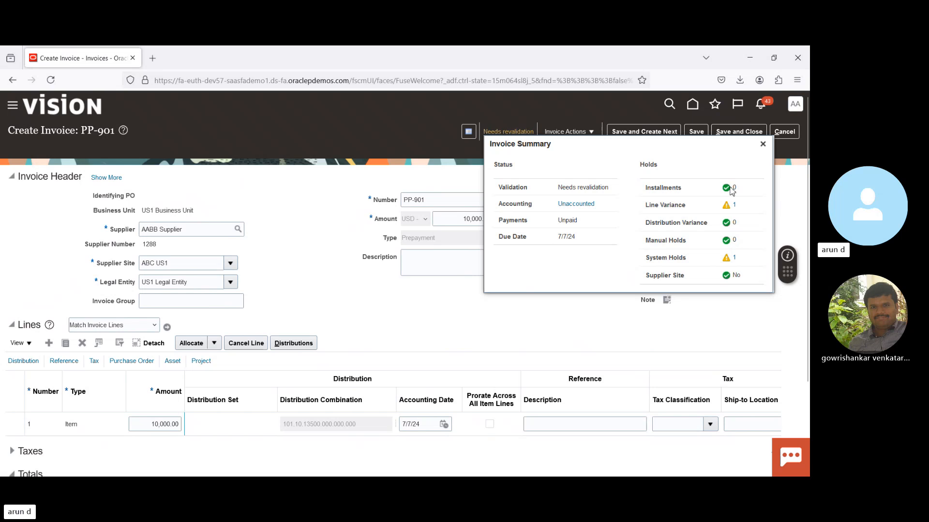
{"action": "left_click", "coordinate": [763, 145]}
- Copy the invoice total into the header amount, making it 10,900.00, and validate the invoice again
{"action": "scroll", "coordinate": [767, 148], "scroll_direction": "down", "scroll_amount": 1}
{"action": "scroll", "coordinate": [766, 148], "scroll_direction": "down", "scroll_amount": 2}
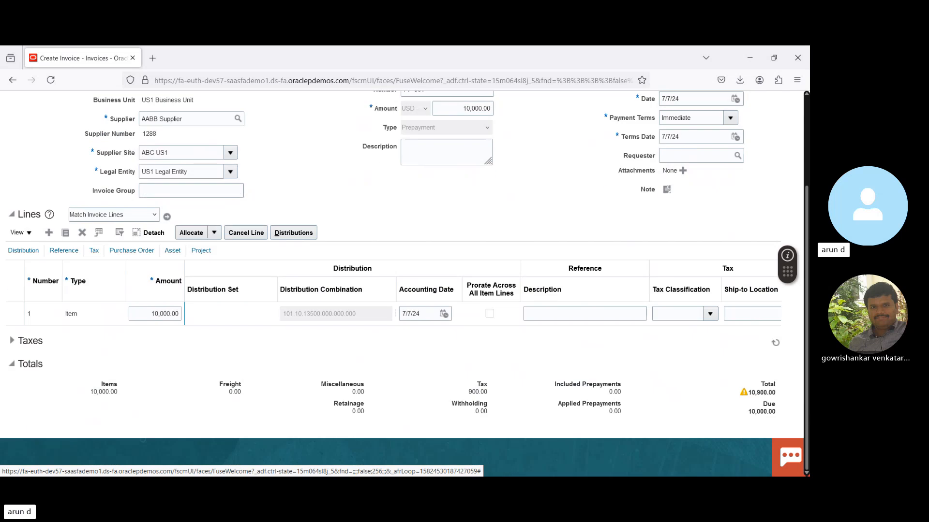
{"action": "double_click", "coordinate": [762, 392]}
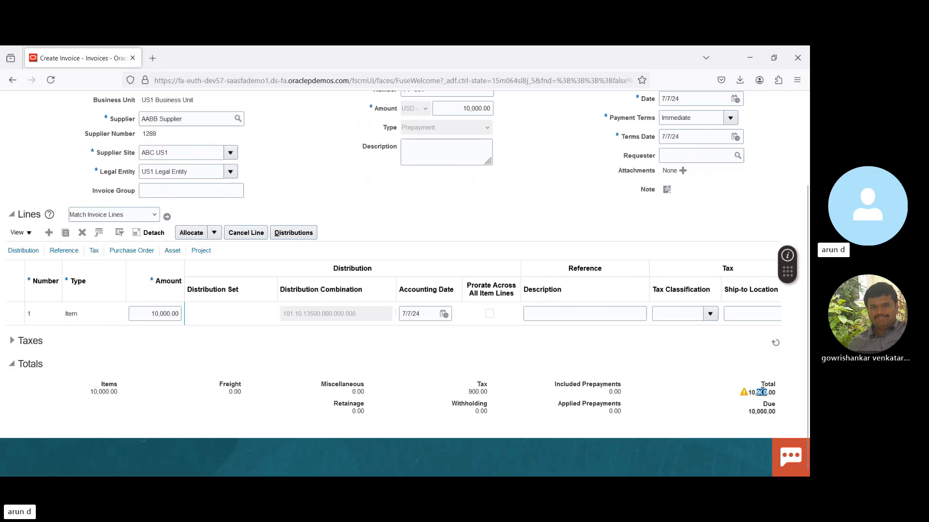
{"action": "triple_click", "coordinate": [762, 392]}
{"action": "key", "text": "ctrl+c"}
{"action": "scroll", "coordinate": [452, 215], "scroll_direction": "up", "scroll_amount": 3}
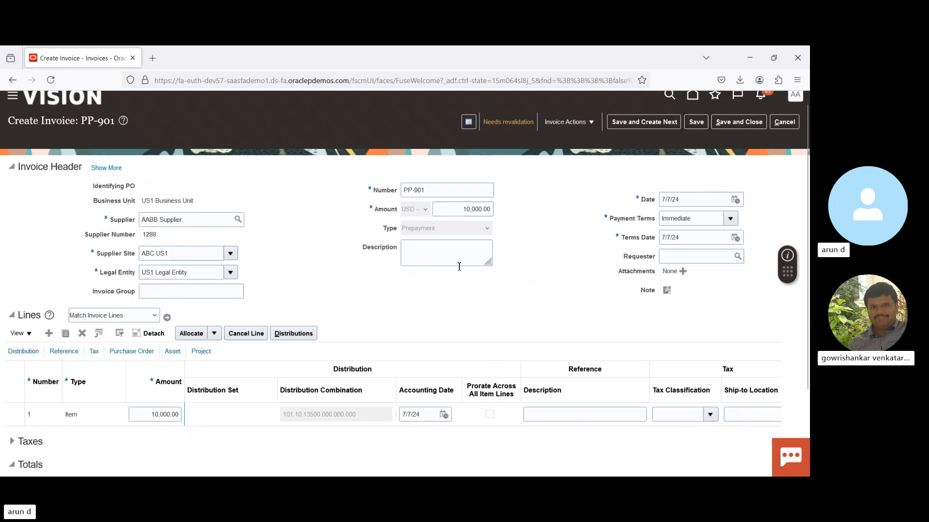
{"action": "triple_click", "coordinate": [452, 208]}
{"action": "key", "text": "ctrl+v"}
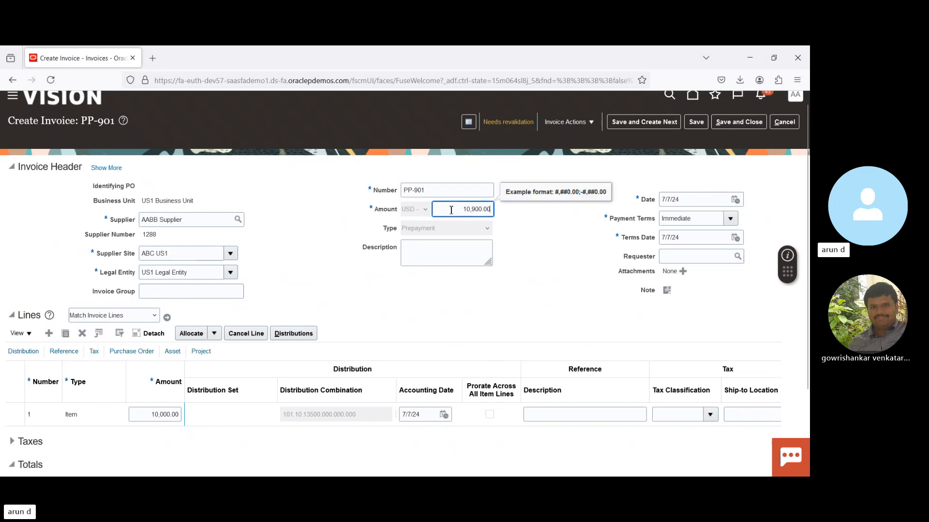
{"action": "key", "text": "Tab"}
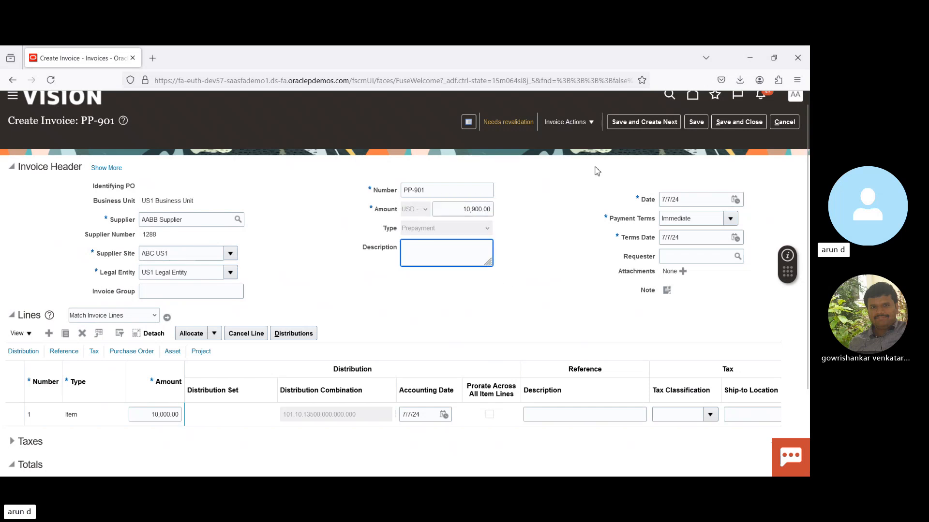
{"action": "left_click", "coordinate": [572, 122]}
{"action": "left_click", "coordinate": [576, 171]}
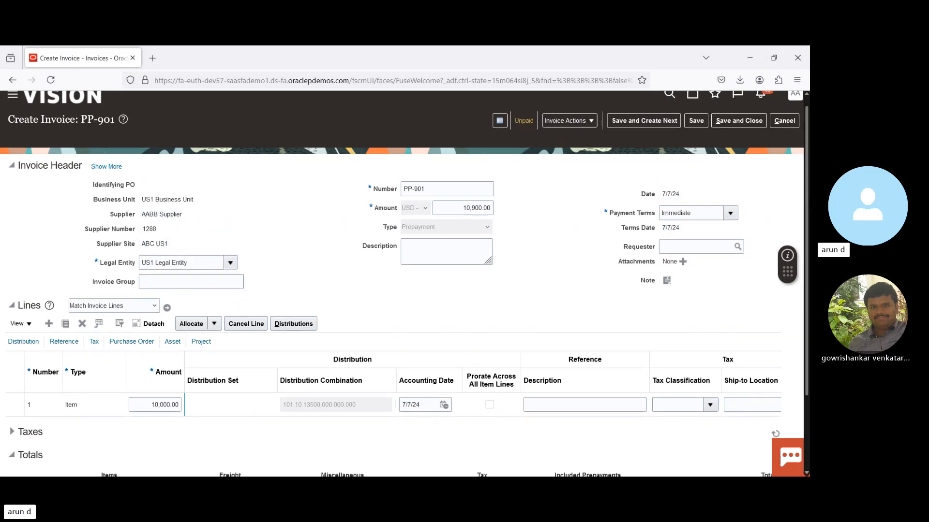
- Review the invoice's transaction taxes and withholding taxes, including the detail withholding tax lines
{"action": "scroll", "coordinate": [346, 284], "scroll_direction": "down", "scroll_amount": 2}
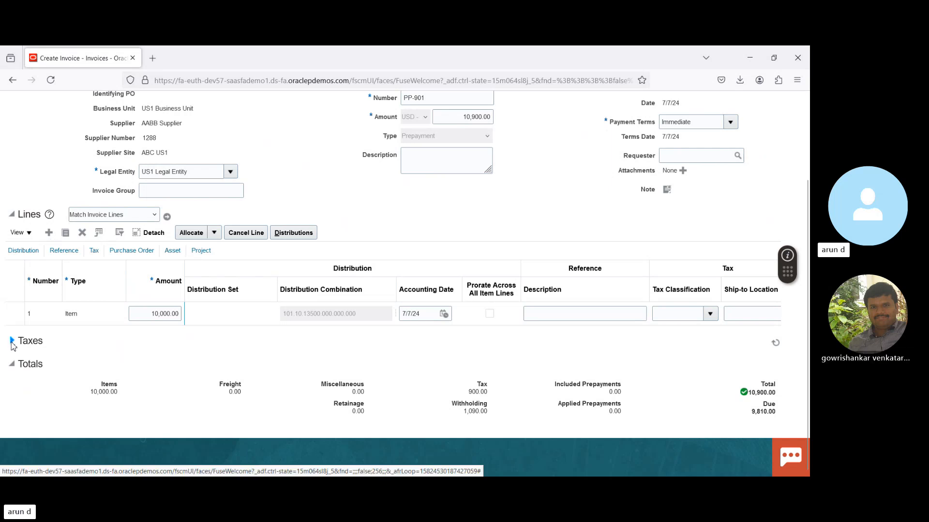
{"action": "left_click", "coordinate": [12, 343]}
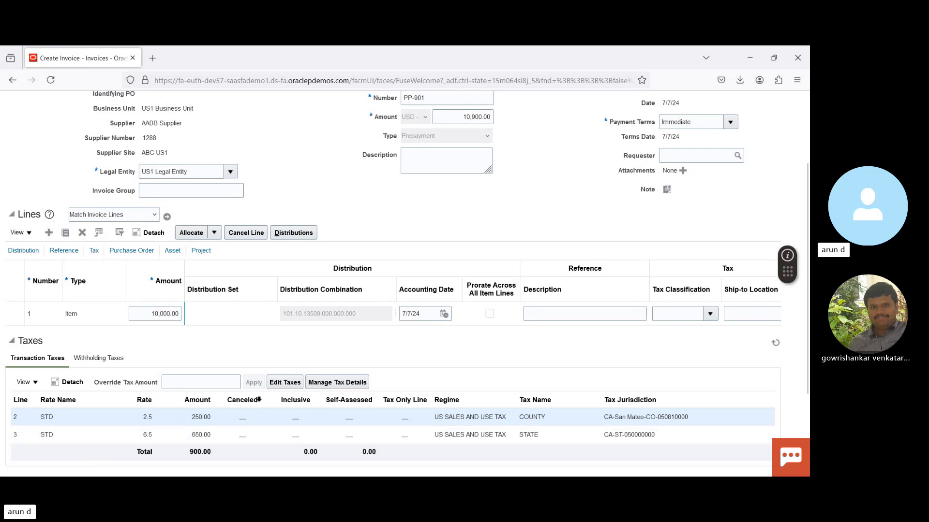
{"action": "left_click", "coordinate": [119, 358]}
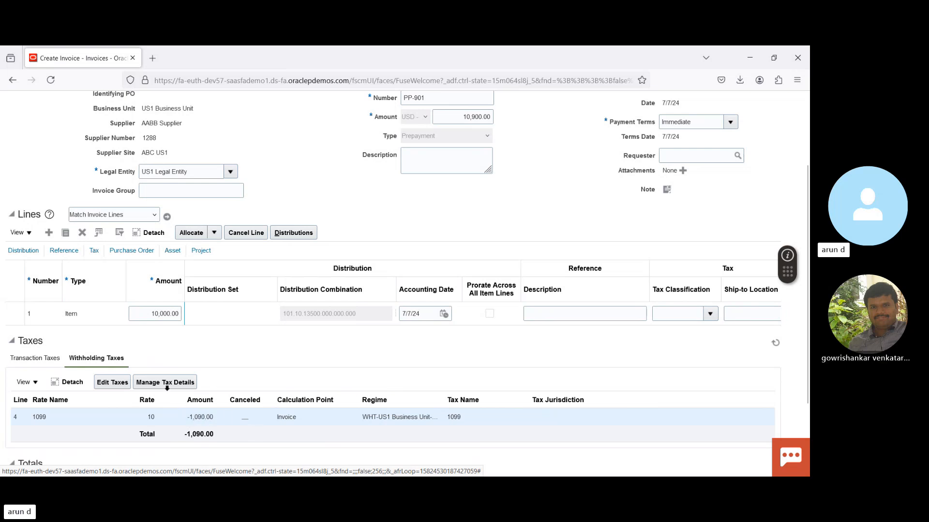
{"action": "left_click", "coordinate": [167, 384]}
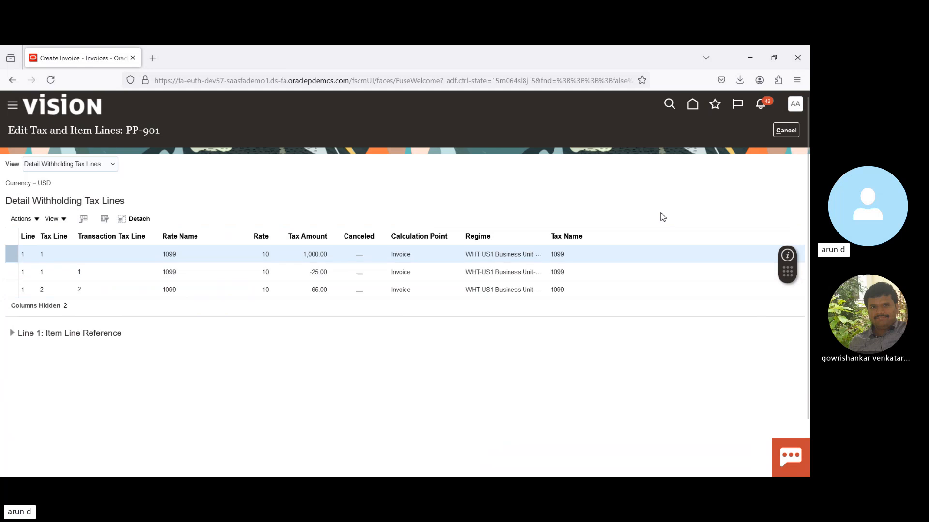
{"action": "left_click", "coordinate": [786, 130]}
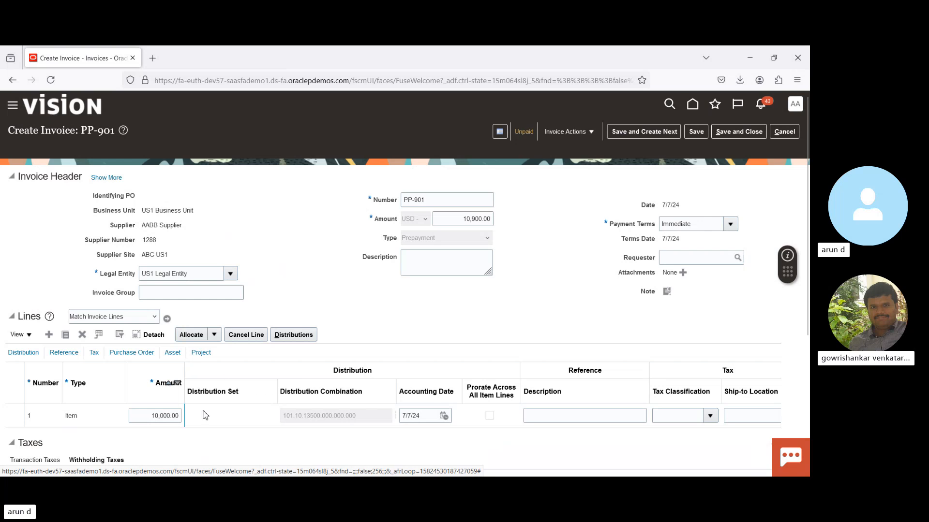
- Show the Withholding column from the Tax column group in the invoice lines table
{"action": "left_click", "coordinate": [95, 354]}
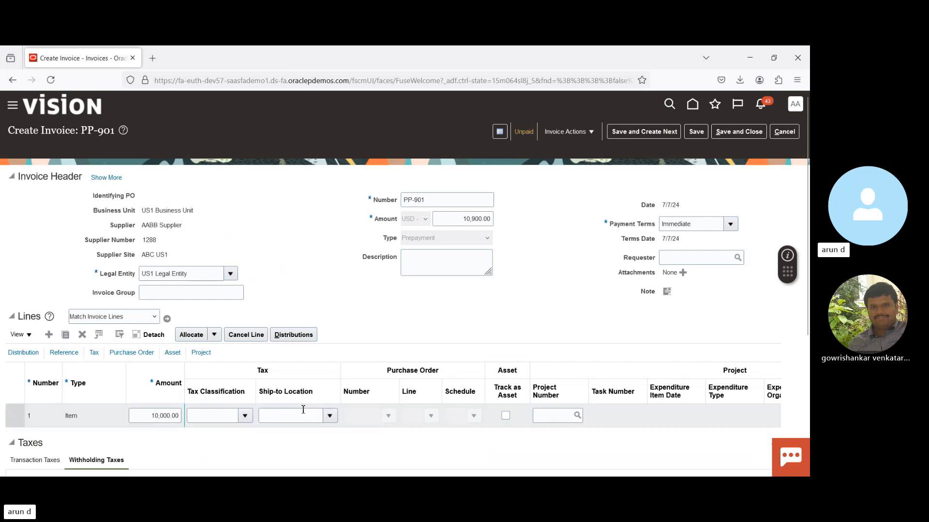
{"action": "left_click", "coordinate": [27, 336]}
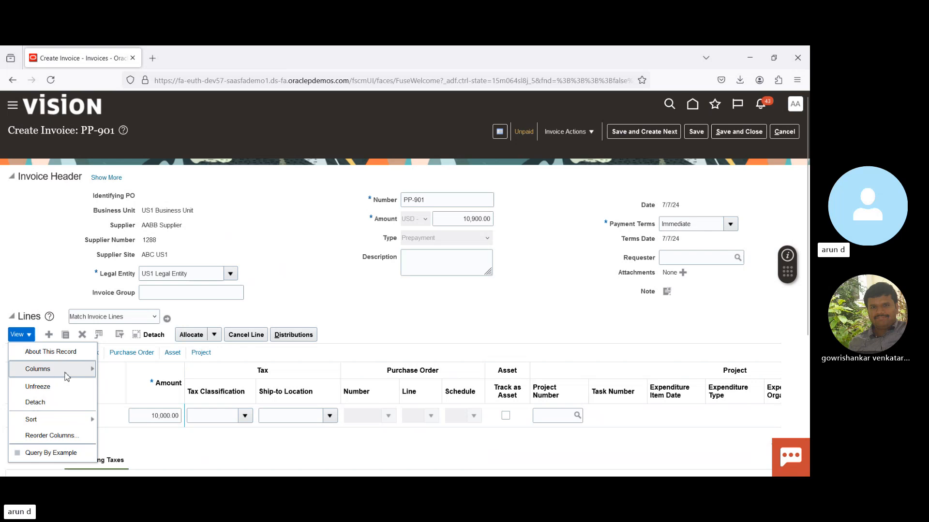
{"action": "mouse_move", "coordinate": [65, 373]}
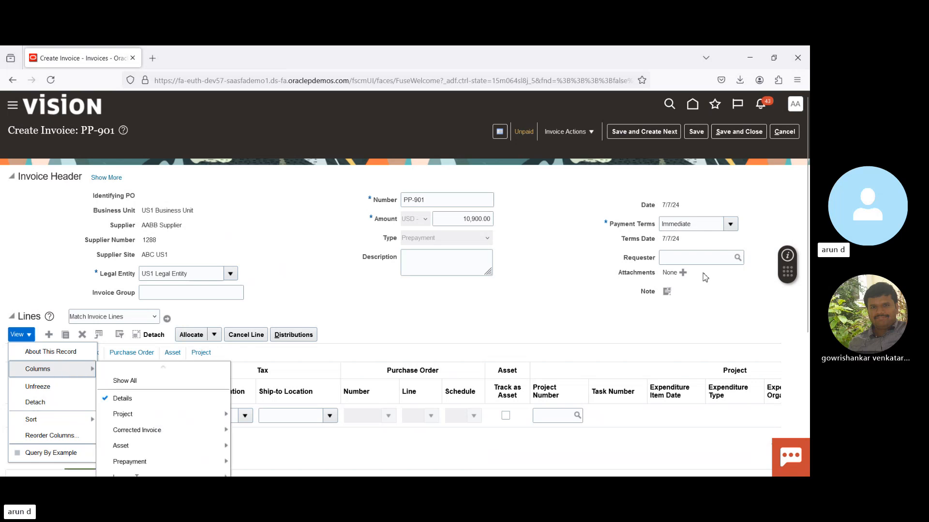
{"action": "scroll", "coordinate": [66, 373], "scroll_direction": "down", "scroll_amount": 2}
{"action": "scroll", "coordinate": [265, 458], "scroll_direction": "down", "scroll_amount": 3}
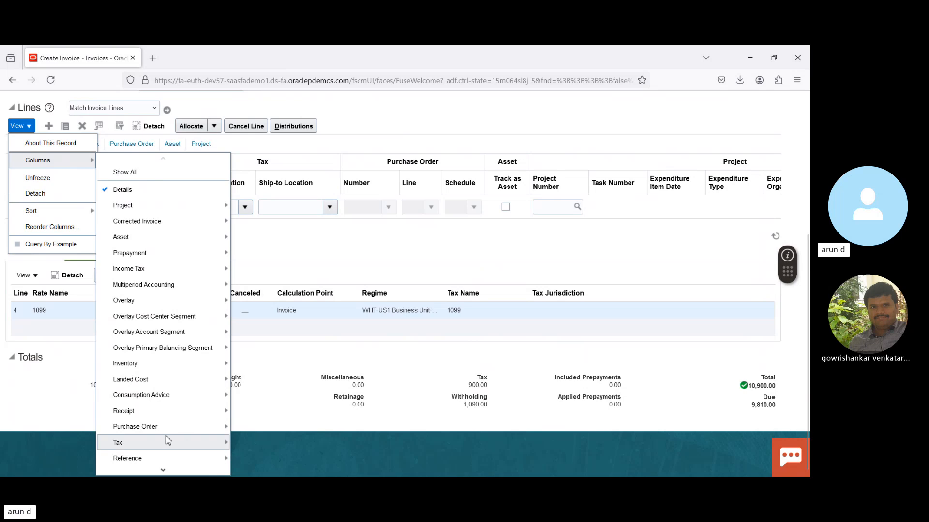
{"action": "mouse_move", "coordinate": [159, 446]}
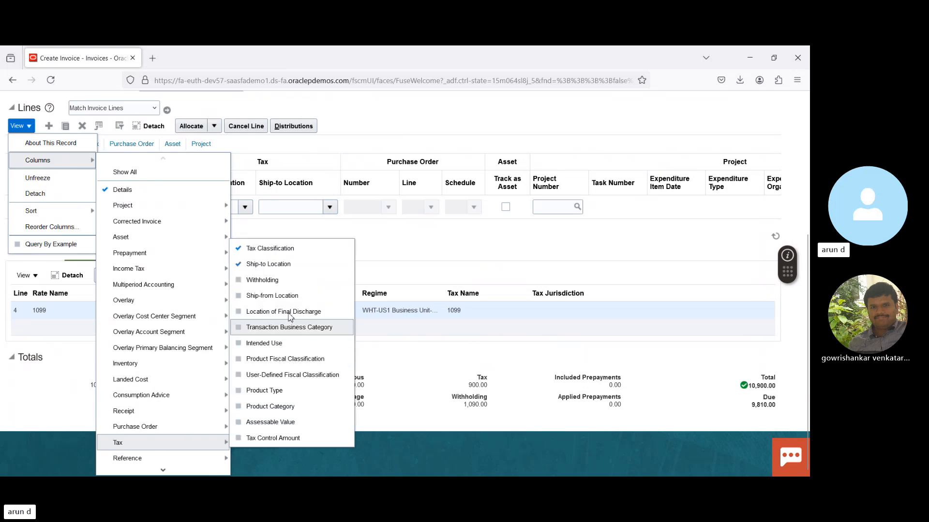
{"action": "left_click", "coordinate": [269, 280]}
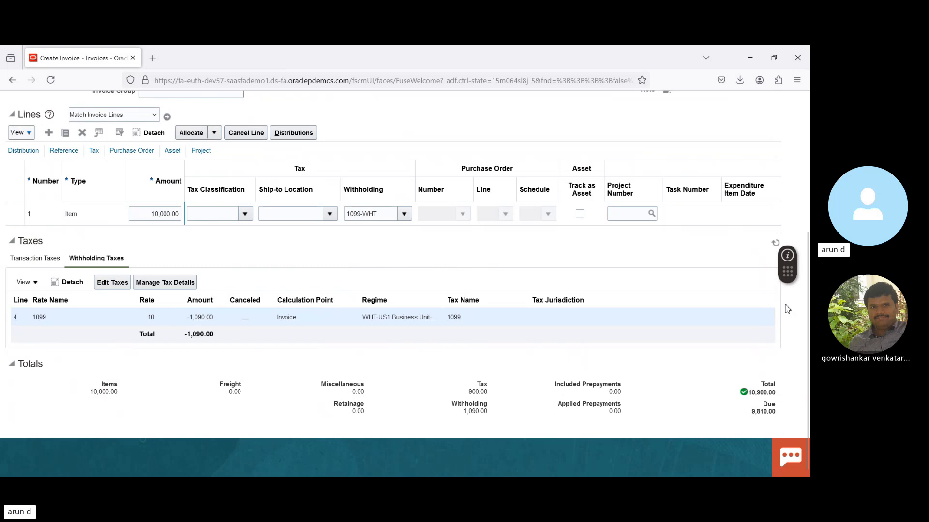
- Try to apply or unapply prepayments on the unpaid prepayment invoice PP-901
{"action": "left_click_drag", "start_coordinate": [808, 313], "coordinate": [809, 130]}
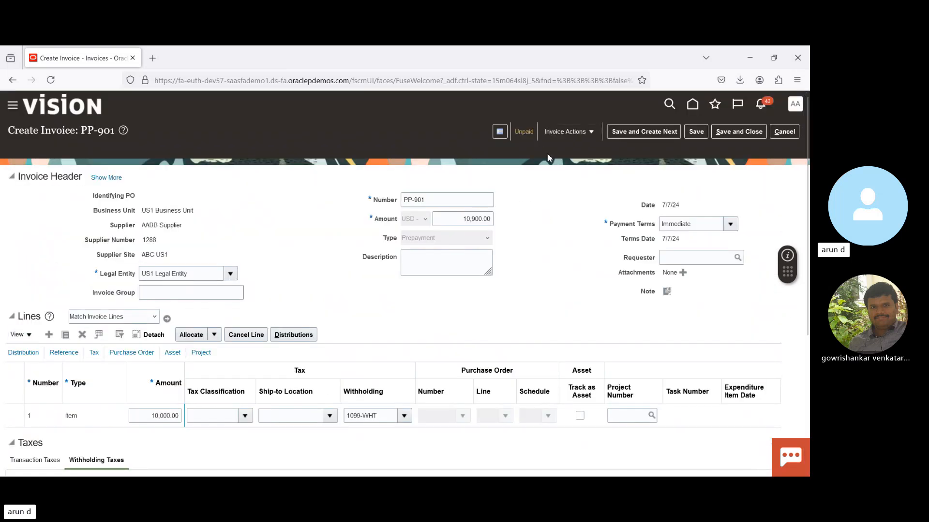
{"action": "left_click", "coordinate": [573, 134]}
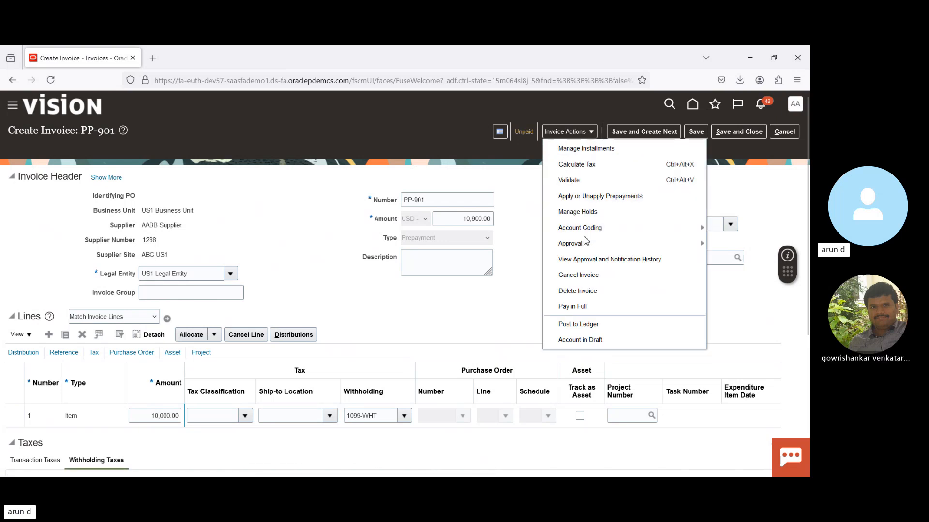
{"action": "left_click", "coordinate": [578, 197]}
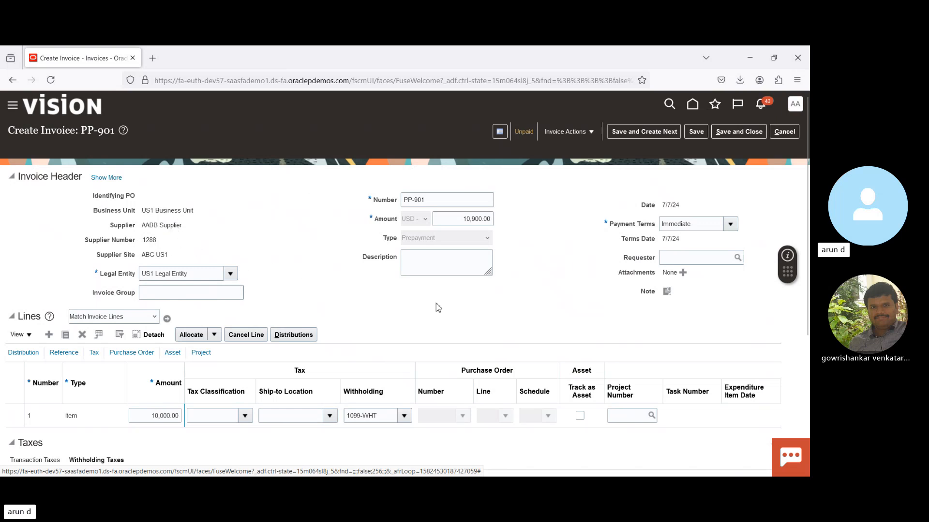
- Start paying invoice PP-901 in full and choose 08Operating as the bank account
{"action": "left_click", "coordinate": [579, 130]}
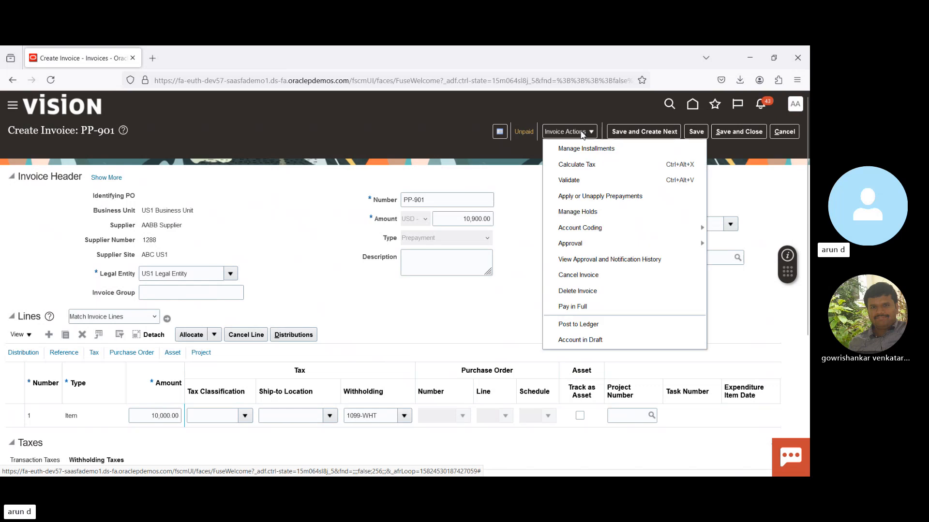
{"action": "left_click", "coordinate": [574, 307]}
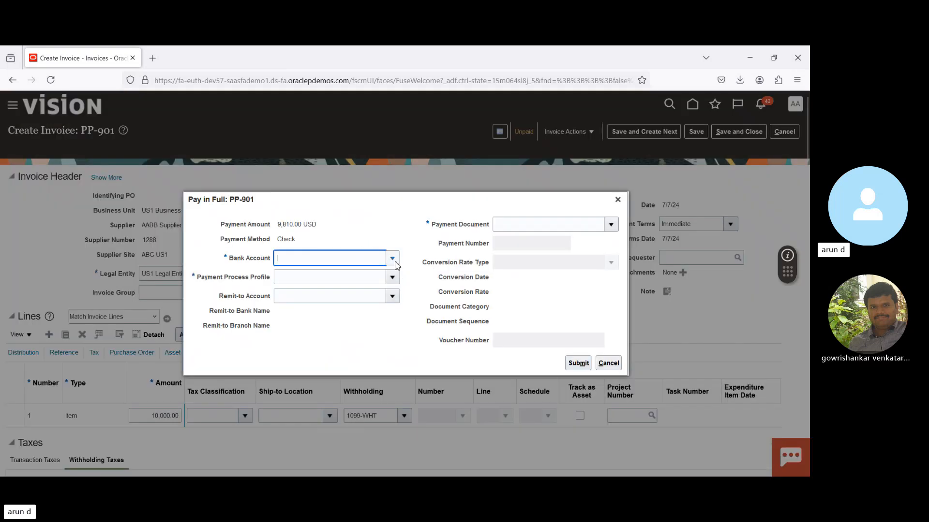
{"action": "left_click", "coordinate": [393, 259]}
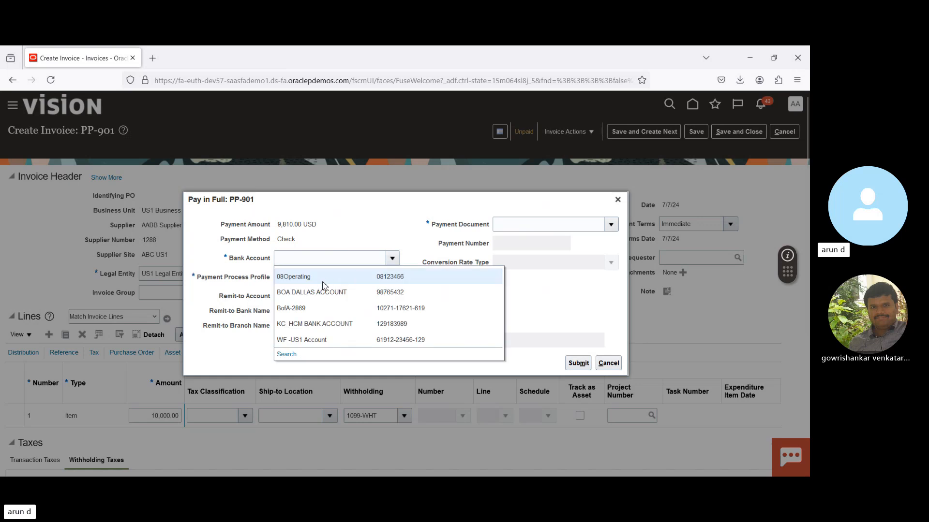
{"action": "left_click", "coordinate": [321, 279]}
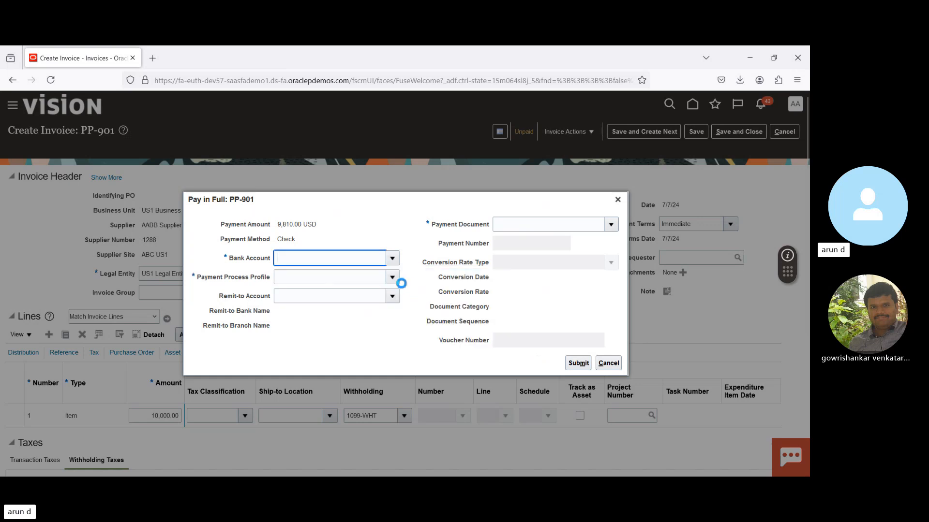
- Choose the payment process profile and payment document for PP-901, submit the full payment and acknowledge the confirmation
{"action": "left_click", "coordinate": [391, 277]}
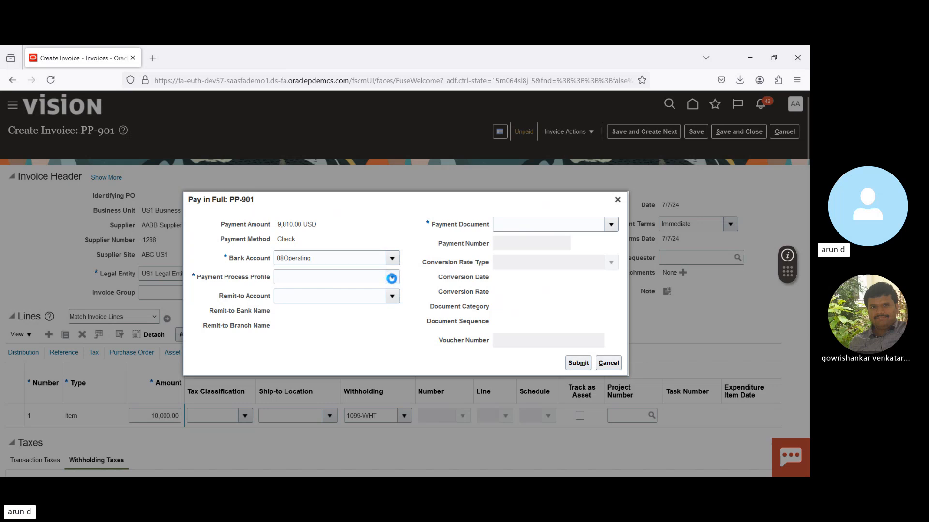
{"action": "left_click", "coordinate": [340, 296]}
{"action": "left_click", "coordinate": [612, 225]}
{"action": "left_click", "coordinate": [555, 284]}
{"action": "left_click", "coordinate": [579, 363]}
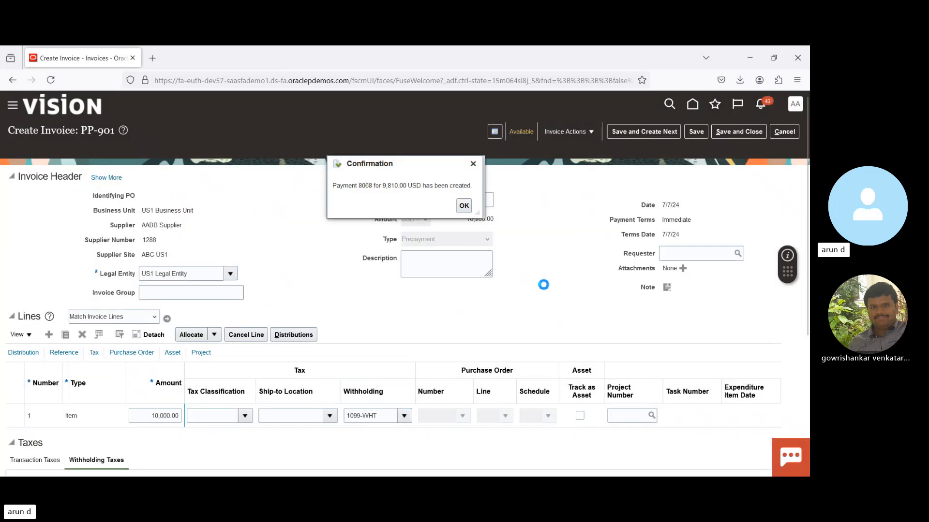
{"action": "left_click", "coordinate": [464, 205]}
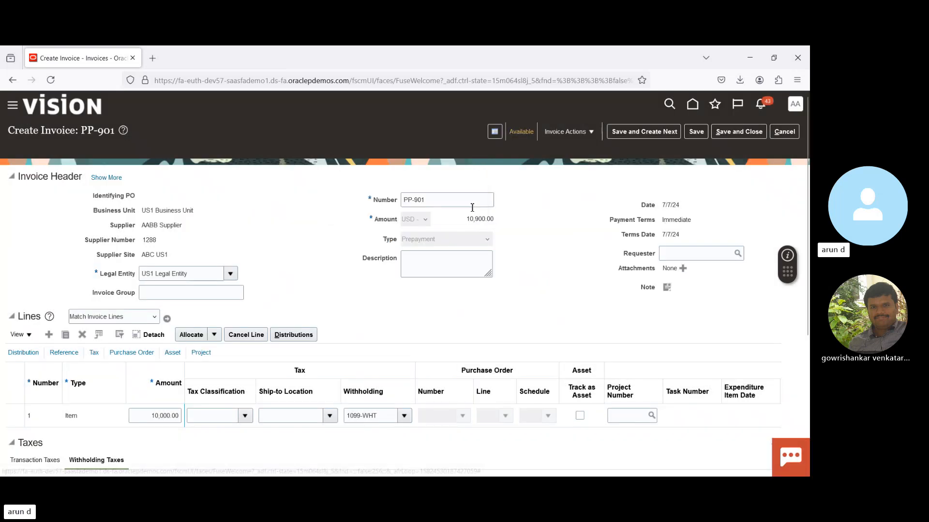
- Try to apply or unapply prepayments on PP-901 with the prepayment invoice paid
{"action": "left_click", "coordinate": [576, 137]}
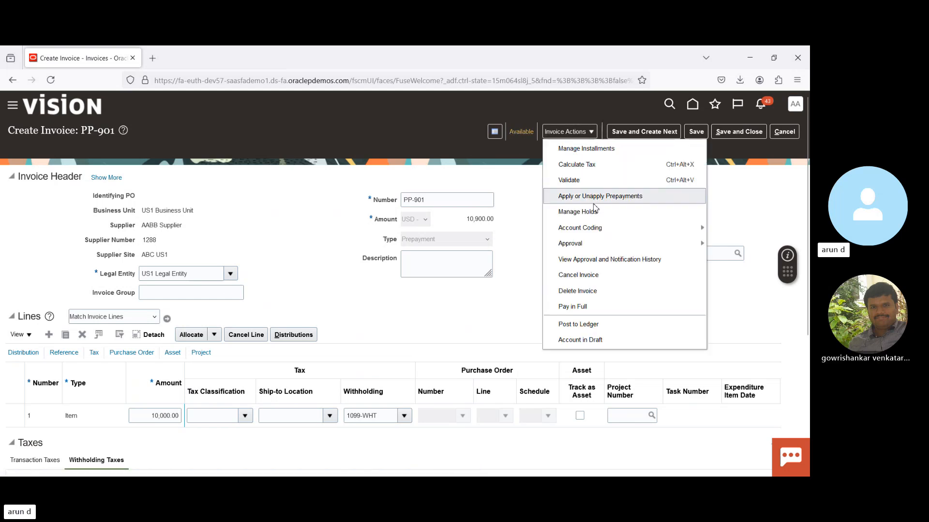
{"action": "left_click", "coordinate": [522, 188]}
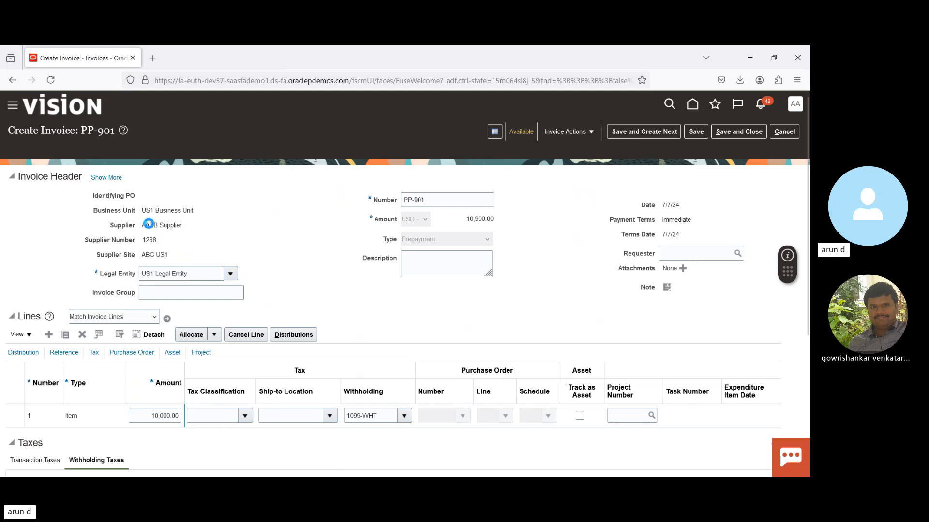
{"action": "left_click", "coordinate": [574, 133]}
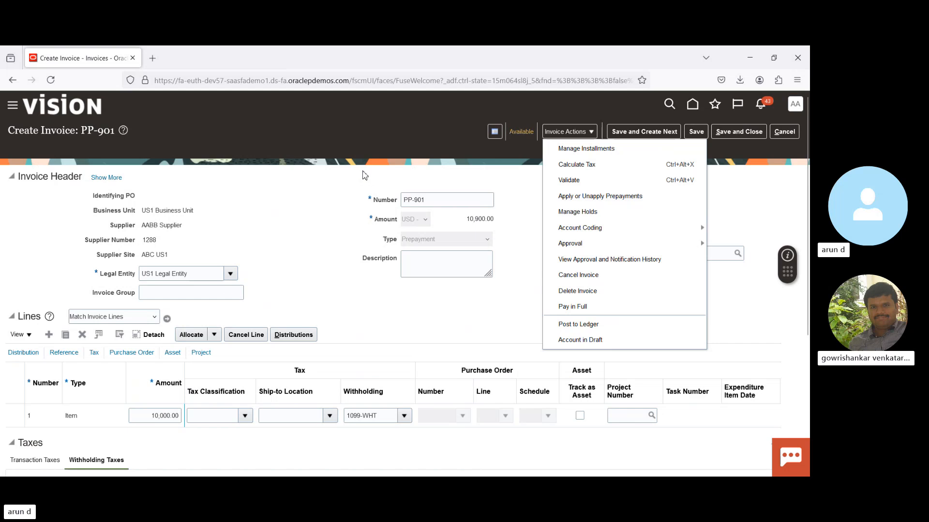
{"action": "left_click", "coordinate": [608, 197]}
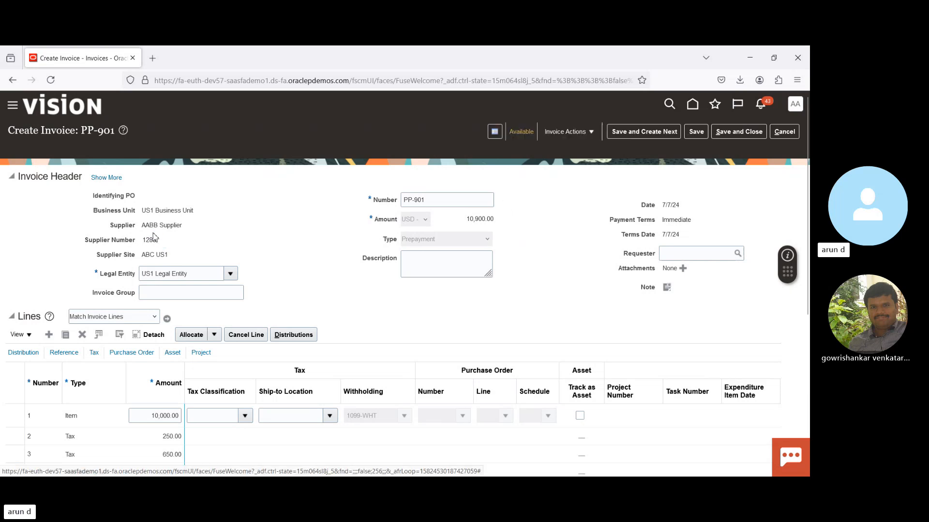
- Leave invoice PP-901 and select AABB Supplier as the supplier or party in the Manage Invoices search
{"action": "left_click", "coordinate": [795, 136]}
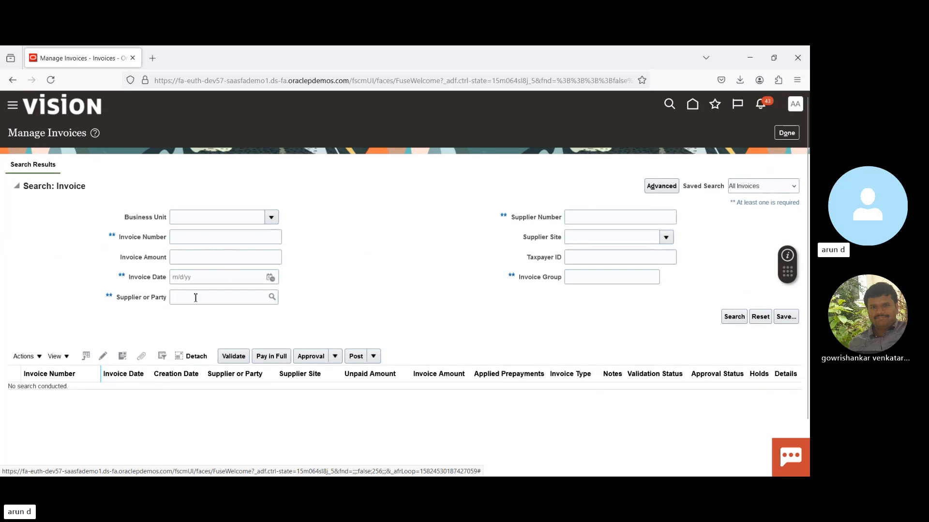
{"action": "left_click", "coordinate": [195, 298]}
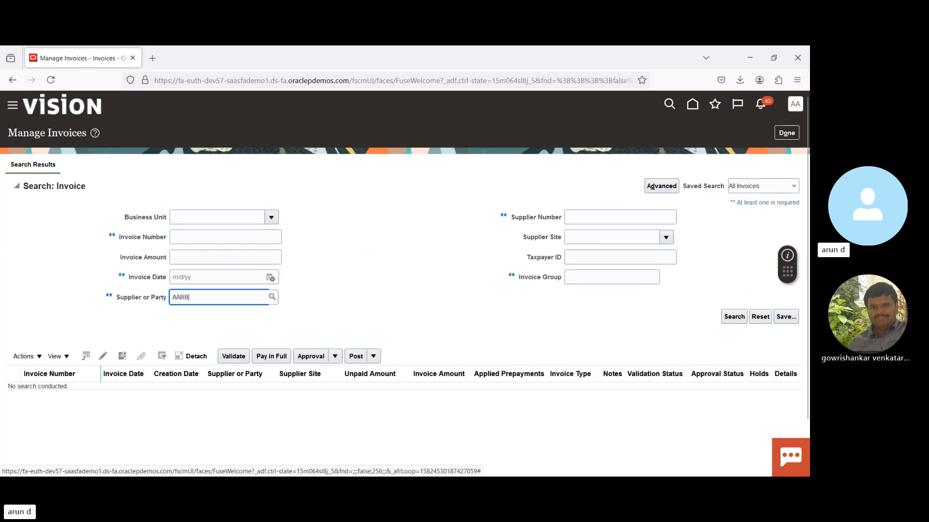
{"action": "key", "text": "Tab"}
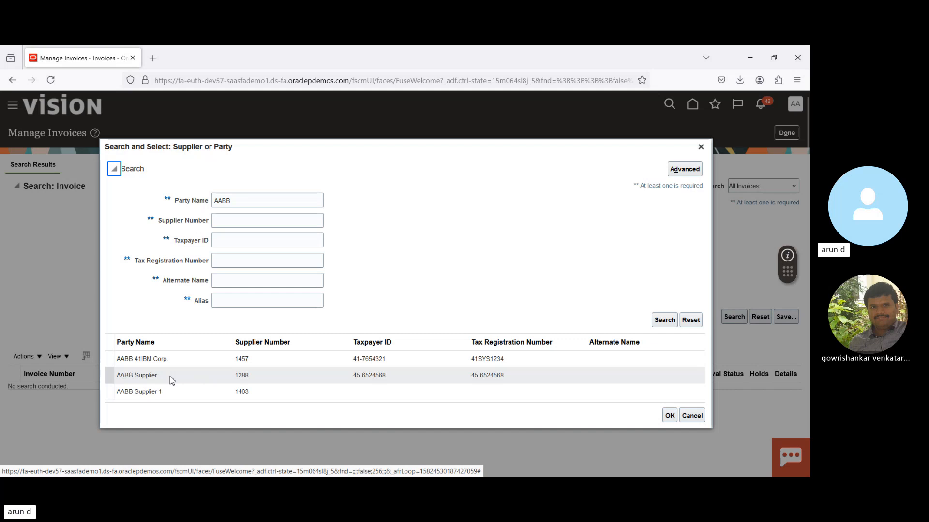
{"action": "left_click", "coordinate": [170, 381]}
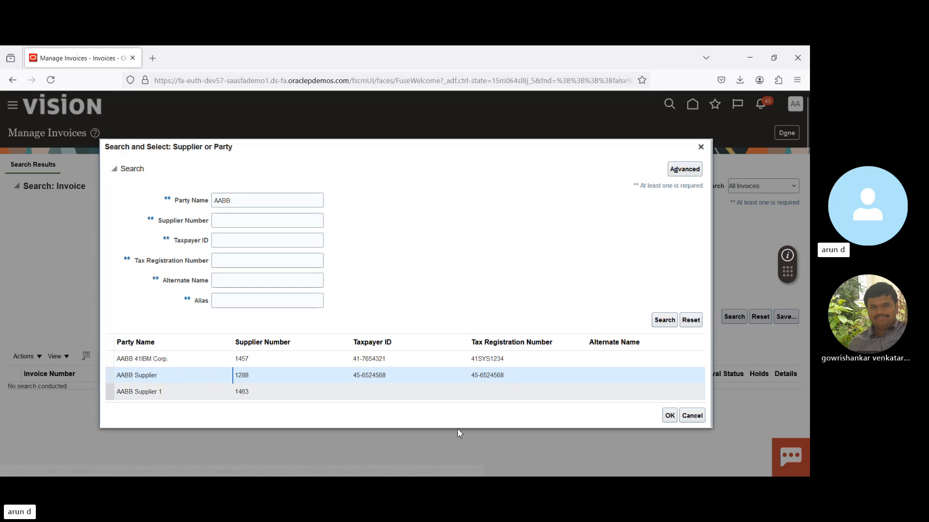
{"action": "left_click", "coordinate": [670, 416]}
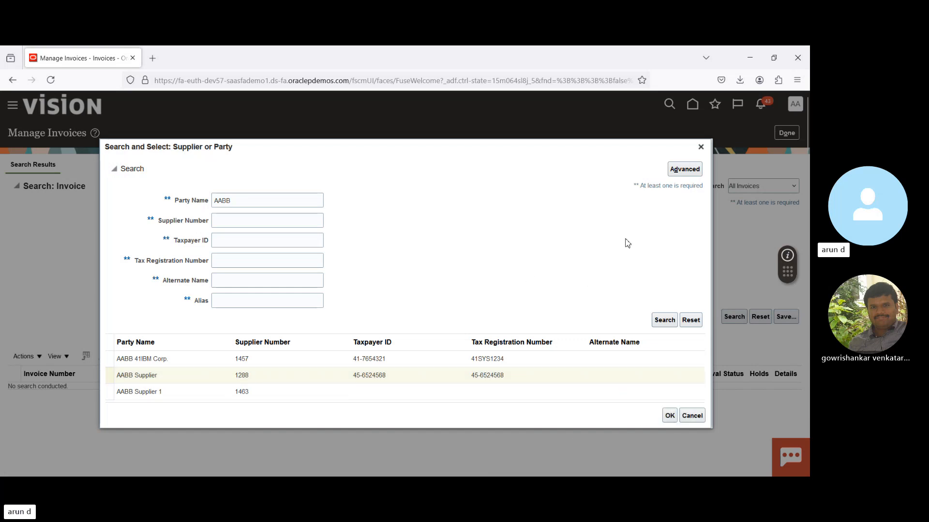
{"action": "left_click", "coordinate": [670, 415]}
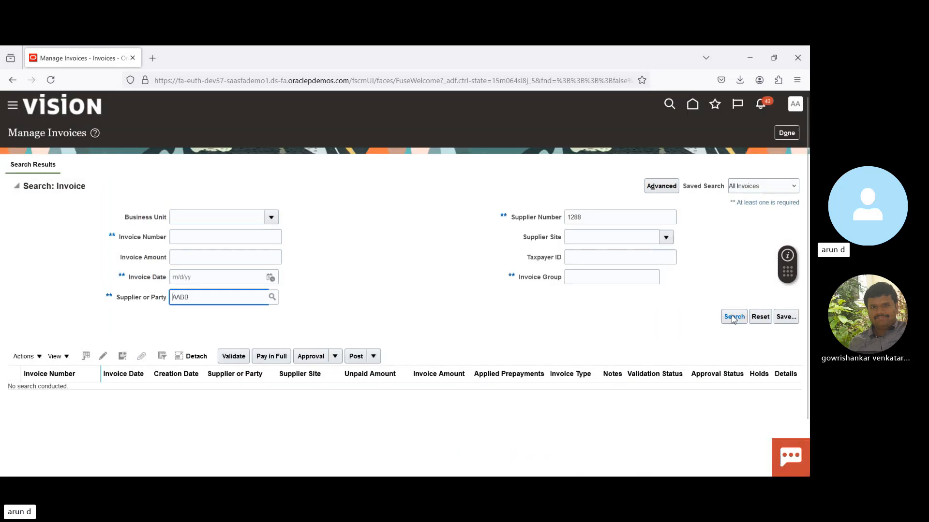
{"action": "left_click", "coordinate": [733, 318]}
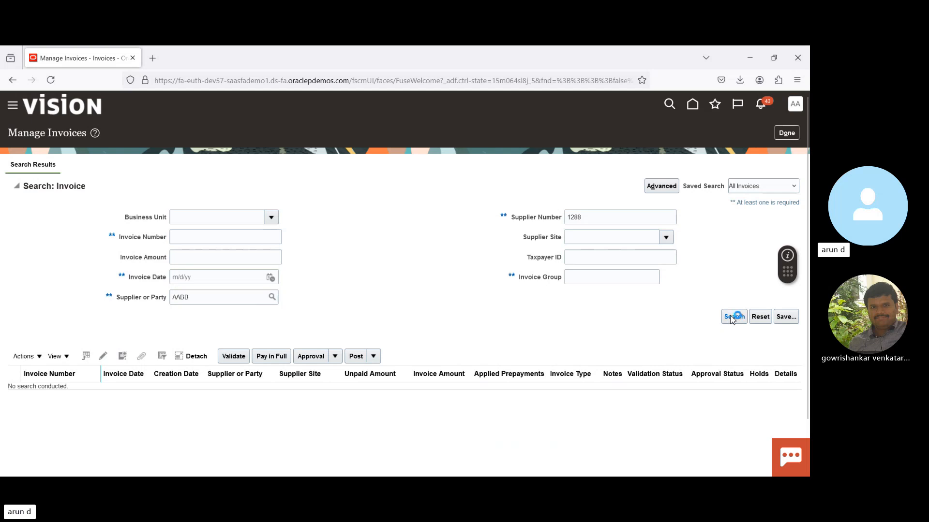
{"action": "left_click", "coordinate": [274, 299]}
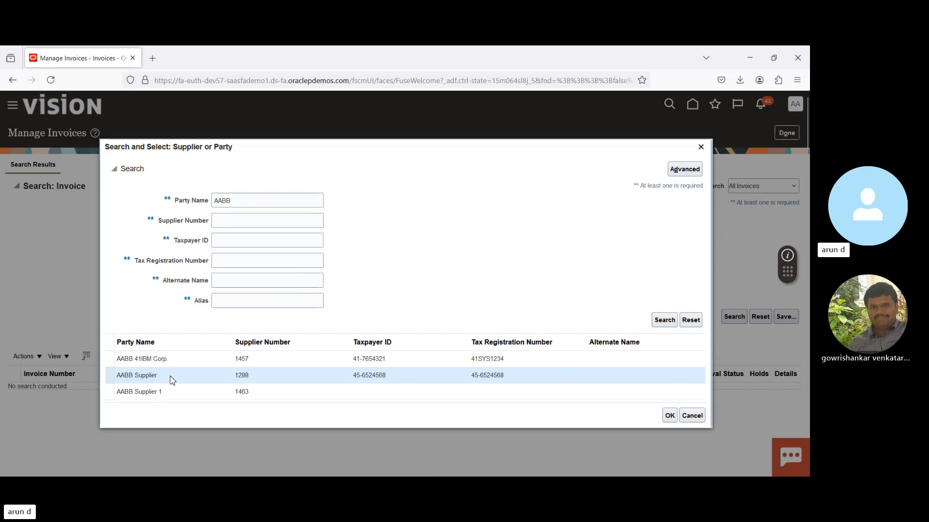
{"action": "left_click", "coordinate": [172, 378]}
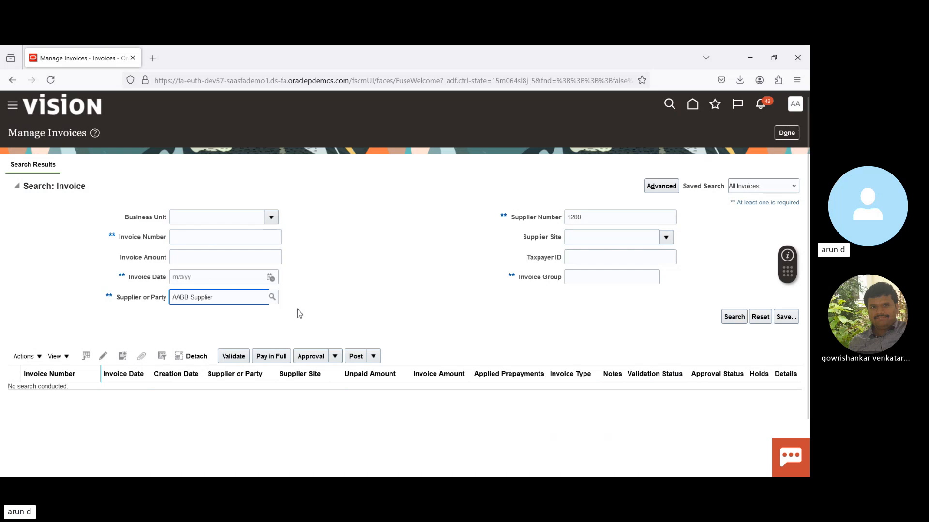
- Run the invoice search for AABB Supplier with a different period in days selected
{"action": "left_click", "coordinate": [734, 317]}
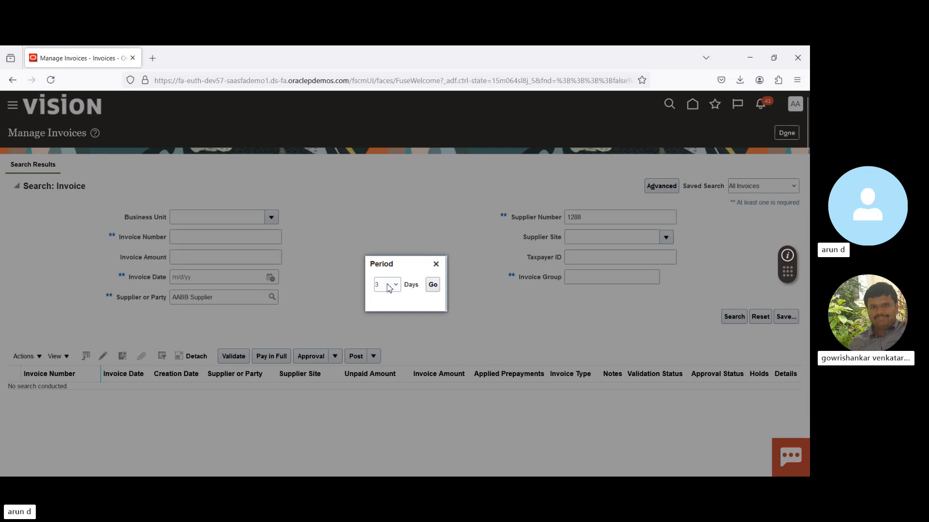
{"action": "left_click", "coordinate": [387, 285]}
{"action": "left_click", "coordinate": [385, 391]}
{"action": "left_click", "coordinate": [433, 286]}
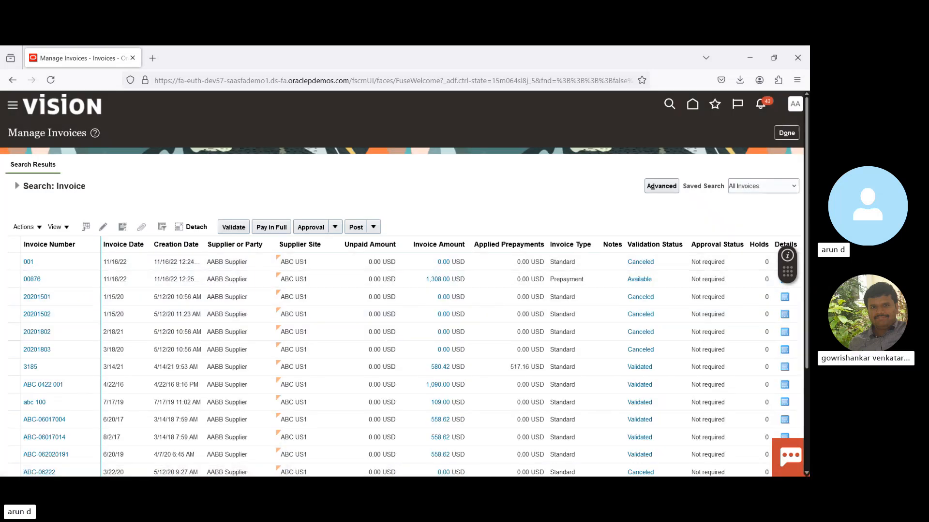
- Open the AABB Supplier standard invoice ABC 0422 001 for editing
{"action": "scroll", "coordinate": [404, 283], "scroll_direction": "down", "scroll_amount": 3}
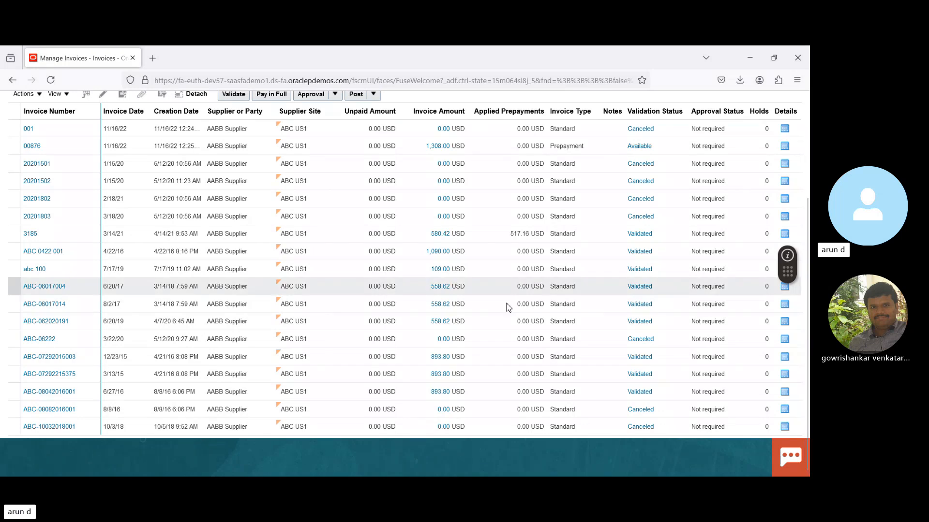
{"action": "left_click", "coordinate": [396, 254]}
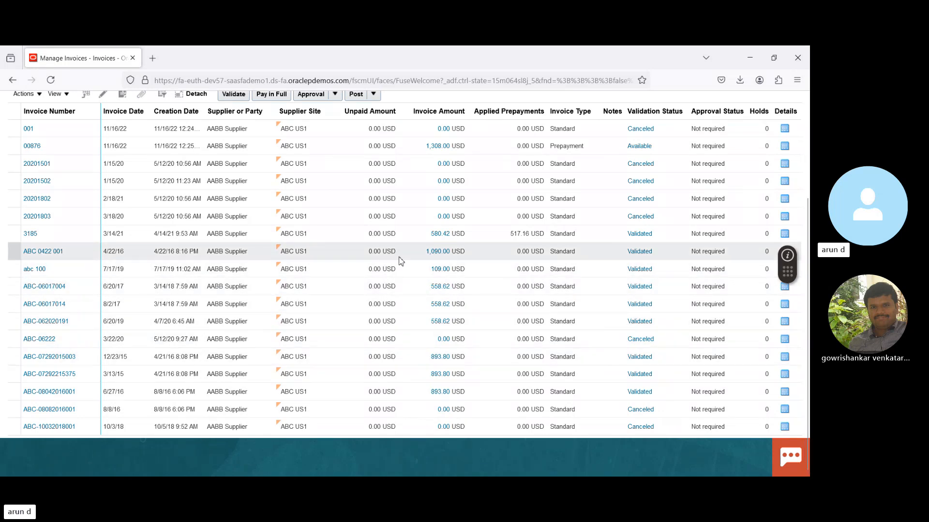
{"action": "left_click", "coordinate": [102, 97]}
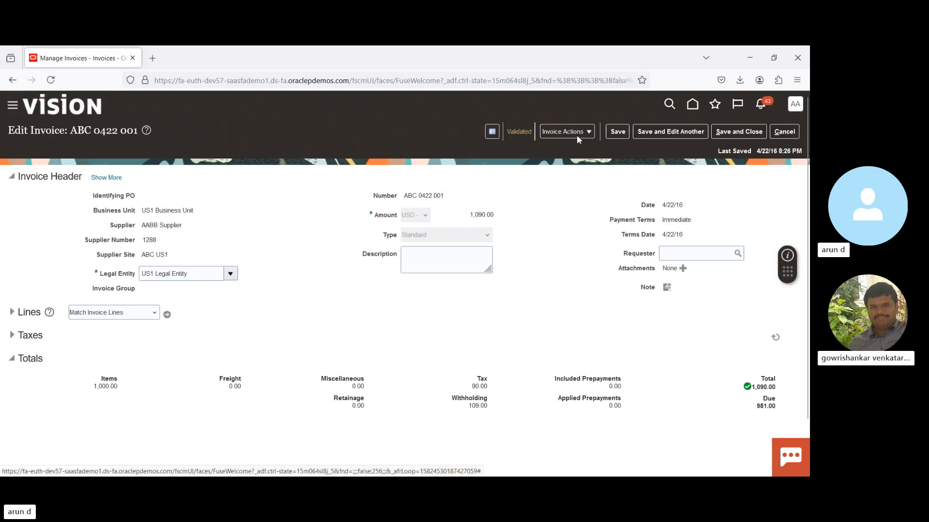
- Open the prepayments available to apply on invoice ABC 0422 001 and select prepayment PP-901
{"action": "left_click", "coordinate": [576, 135]}
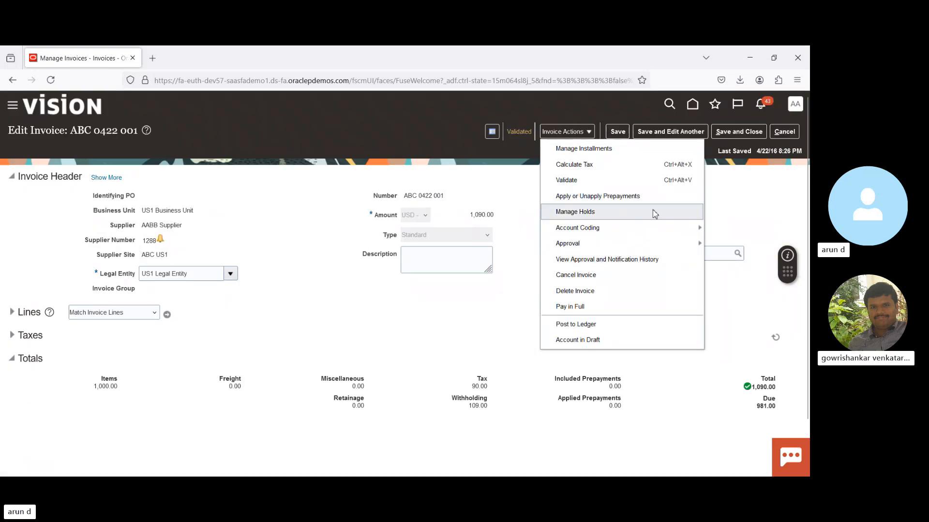
{"action": "left_click", "coordinate": [635, 196]}
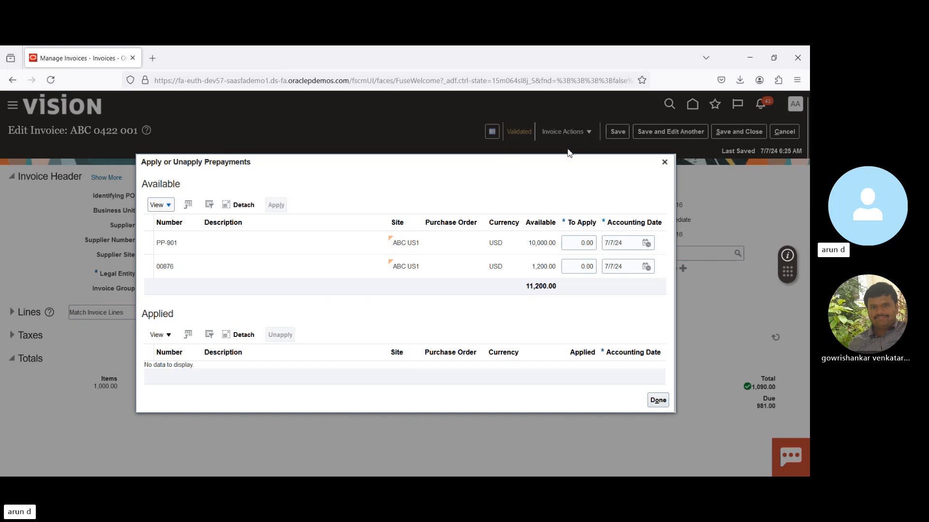
{"action": "left_click", "coordinate": [272, 249]}
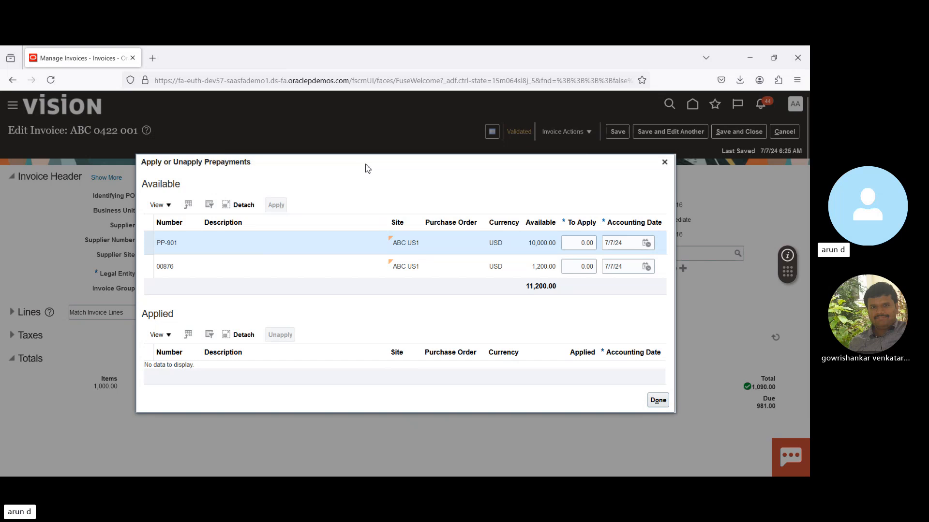
{"action": "left_click_drag", "start_coordinate": [368, 172], "coordinate": [296, 141]}
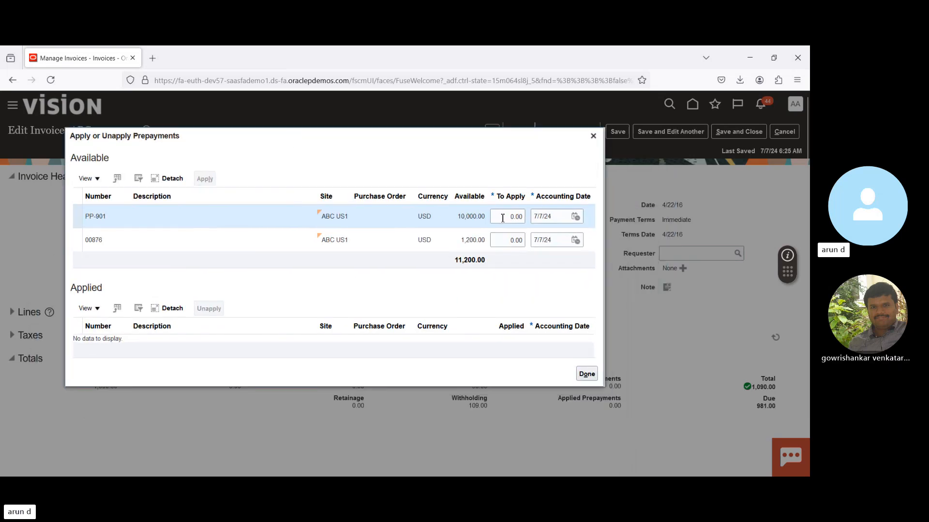
- Try to apply 1,090.00 of prepayment PP-901 to the invoice, and close the prepayment application window
{"action": "left_click", "coordinate": [502, 218]}
{"action": "key", "text": "ctrl+a"}
{"action": "type", "text": "1,"}
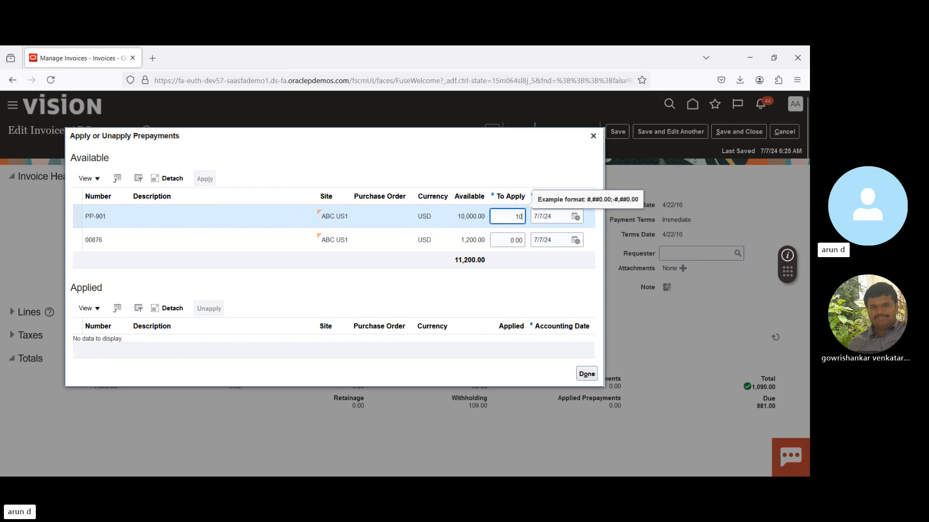
{"action": "type", "text": "090"}
{"action": "key", "text": "Tab"}
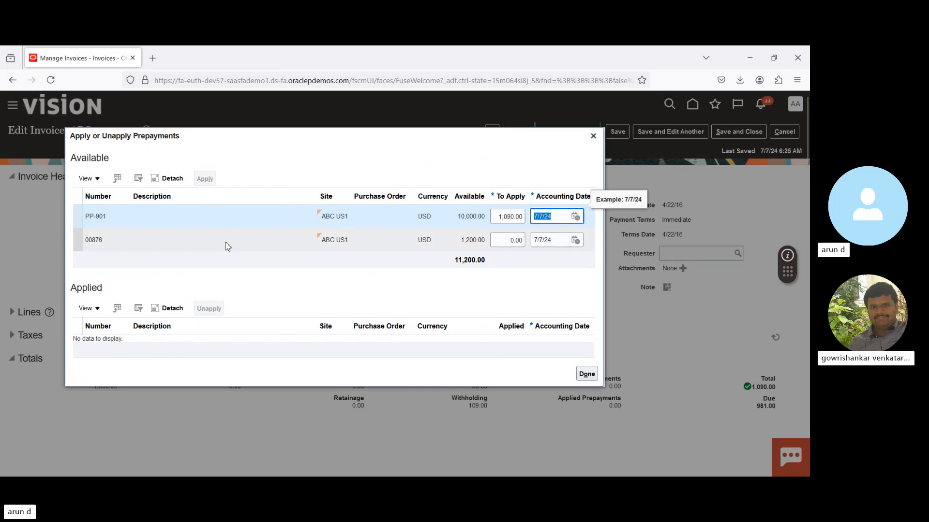
{"action": "left_click", "coordinate": [263, 220]}
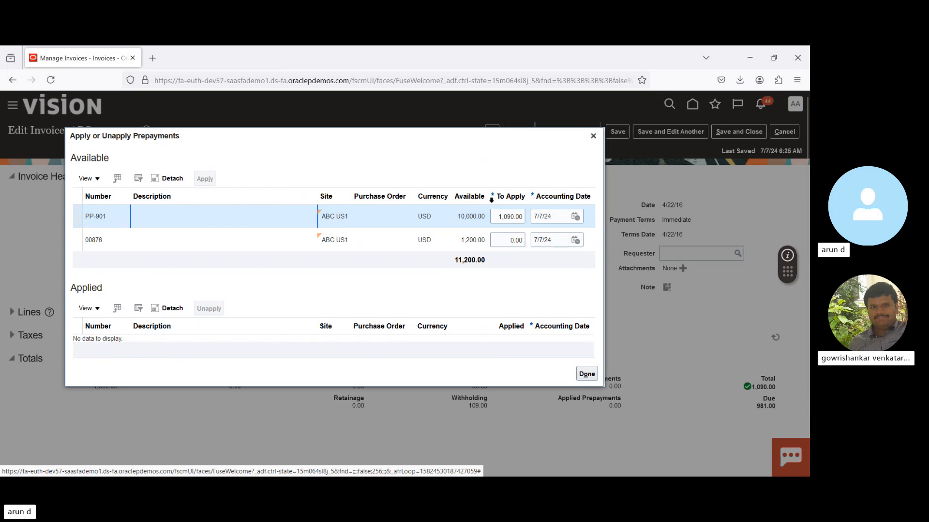
{"action": "left_click", "coordinate": [366, 238]}
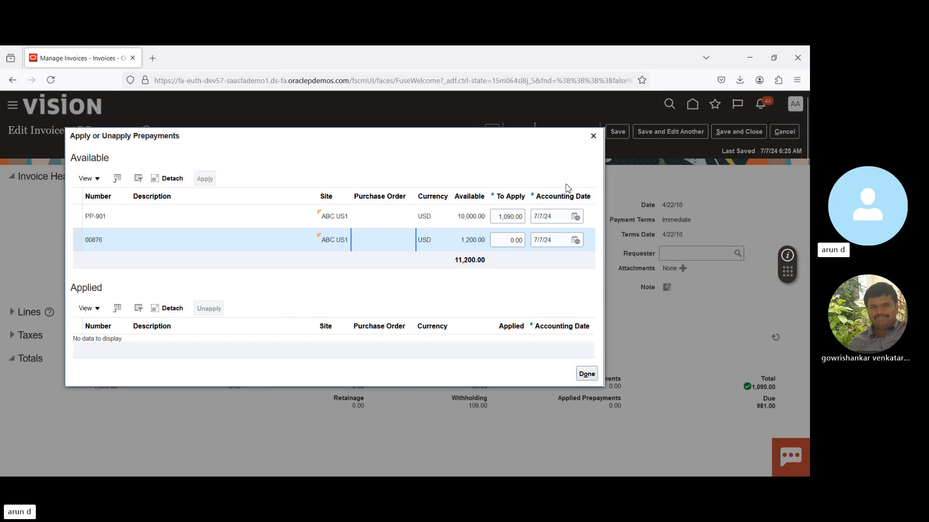
{"action": "left_click", "coordinate": [592, 138]}
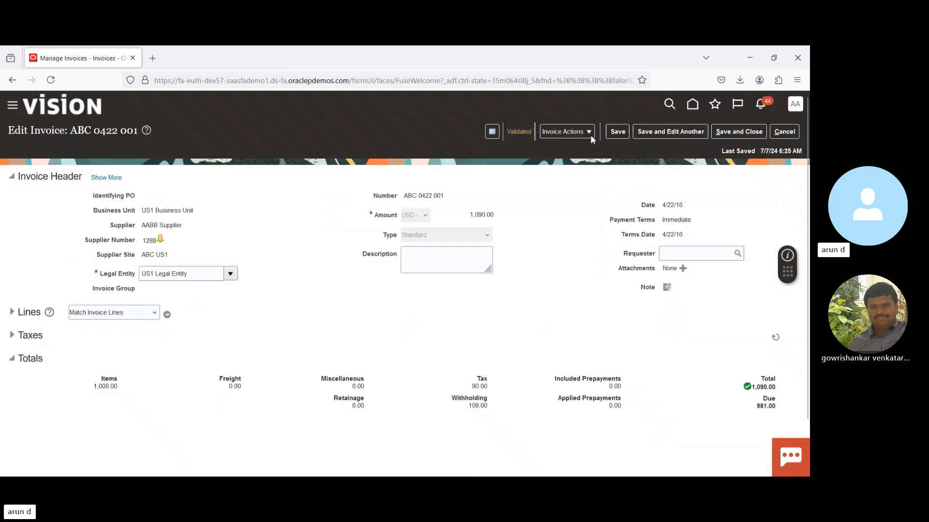